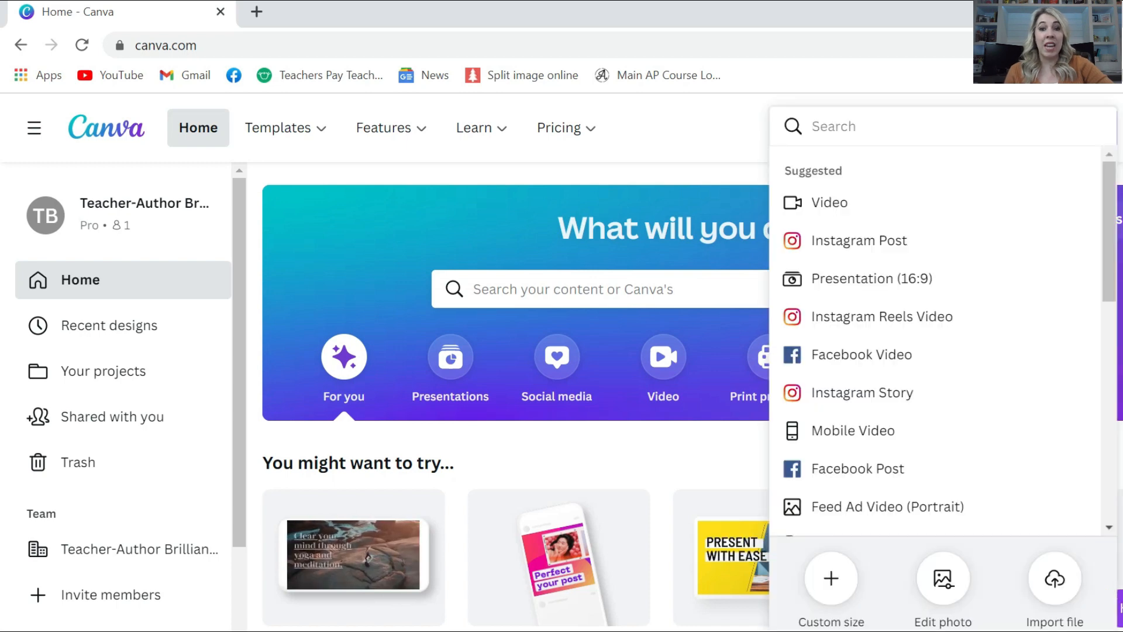
Create a new custom-size blank design of 1080 × 1350 px
click(834, 580)
text(1)
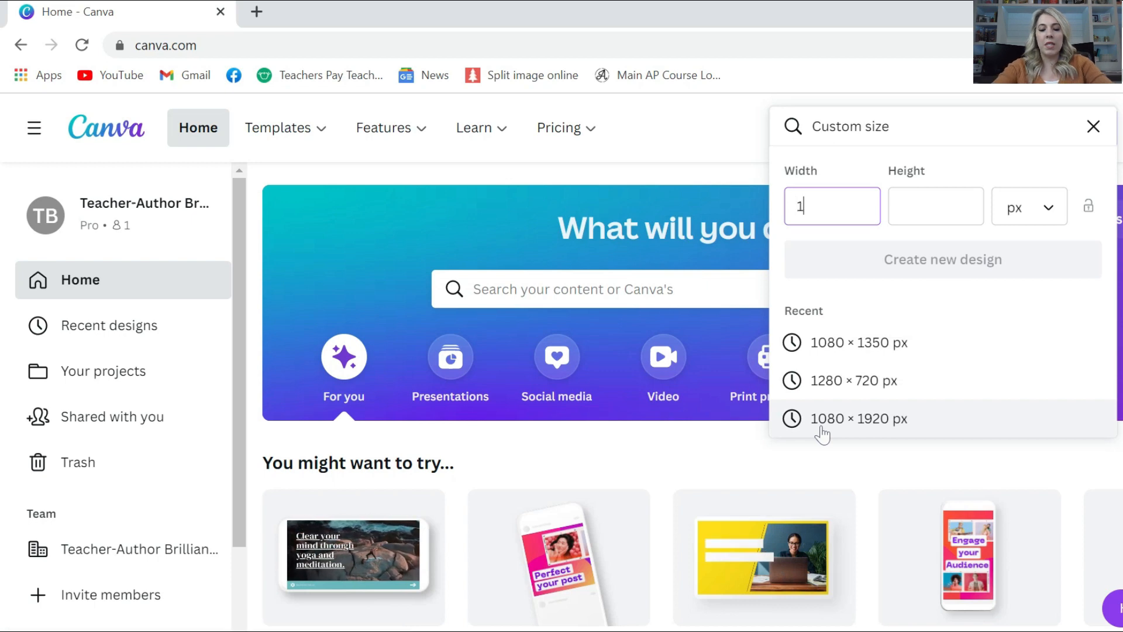
text(080)
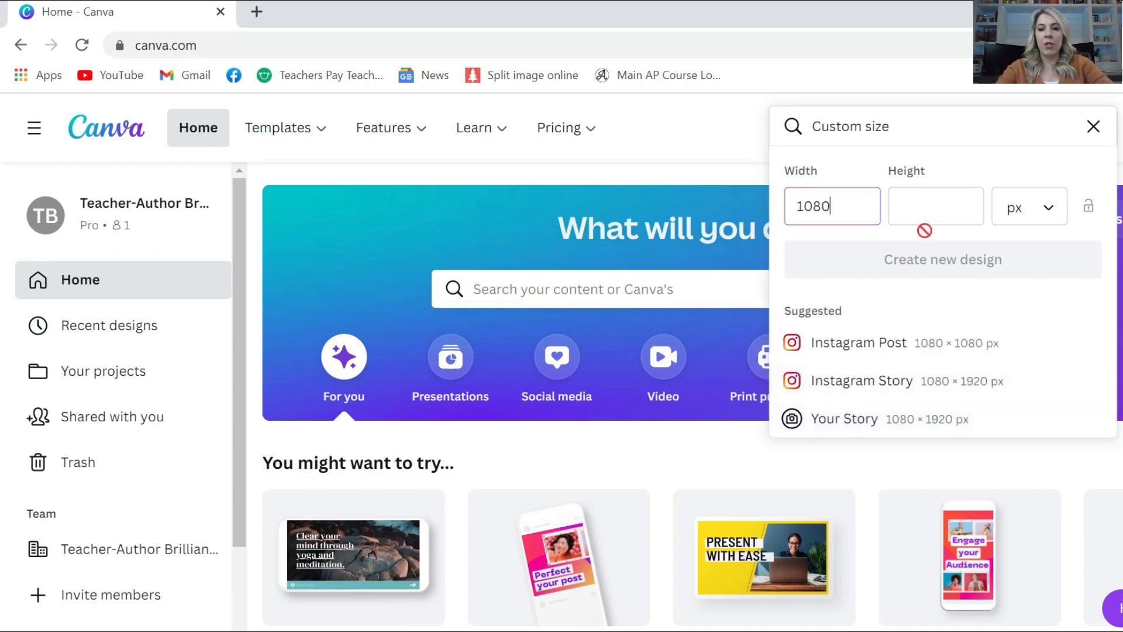
click(916, 219)
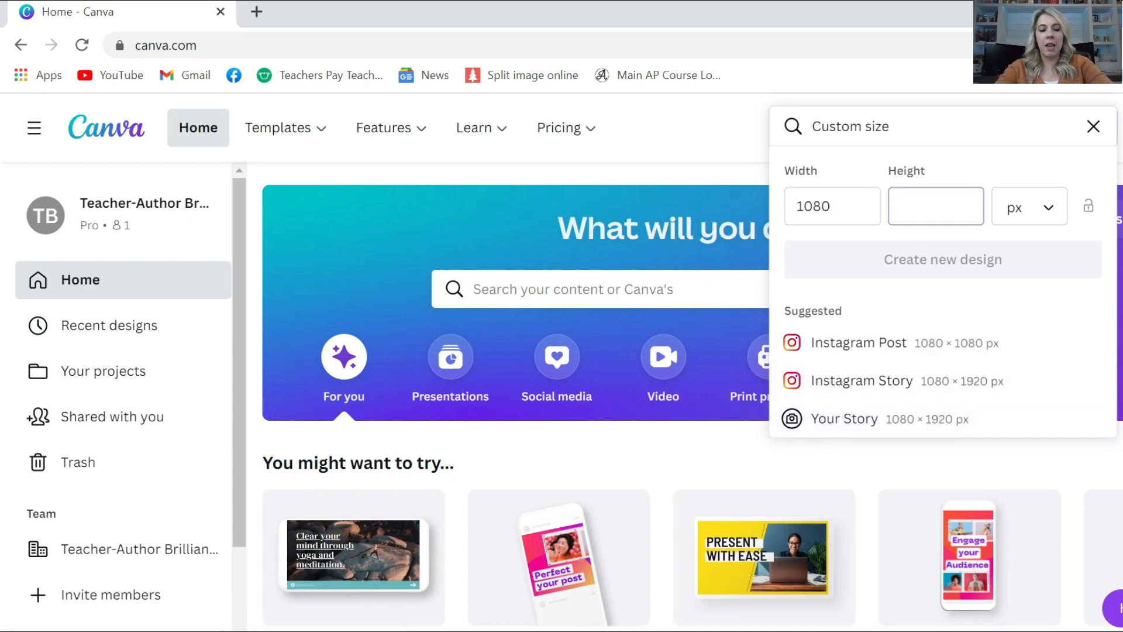
text(1350)
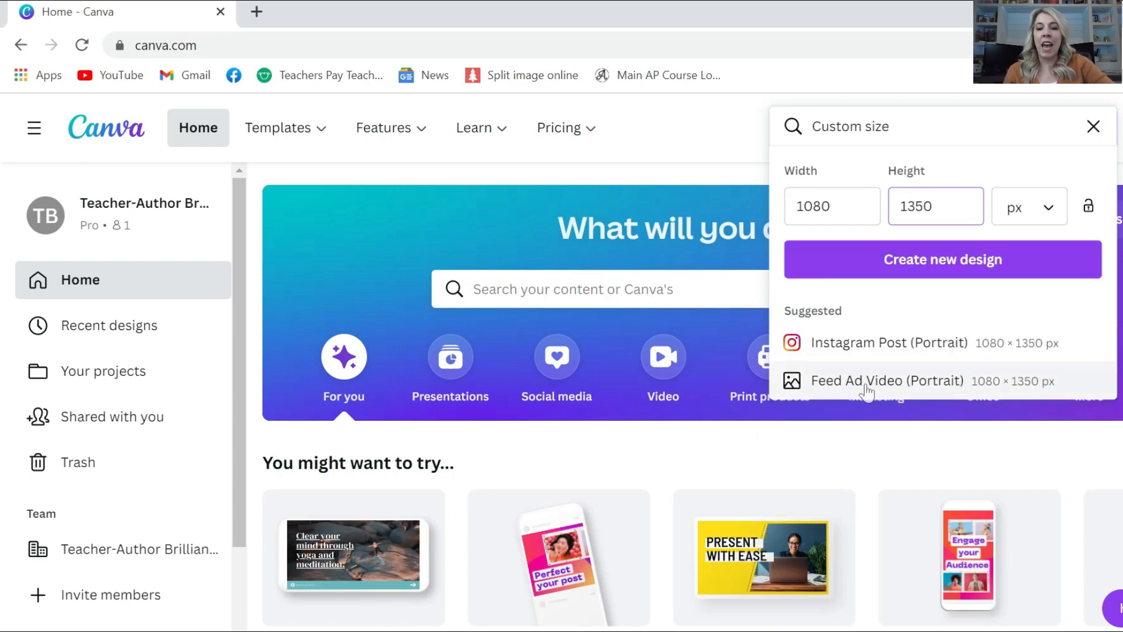
click(939, 389)
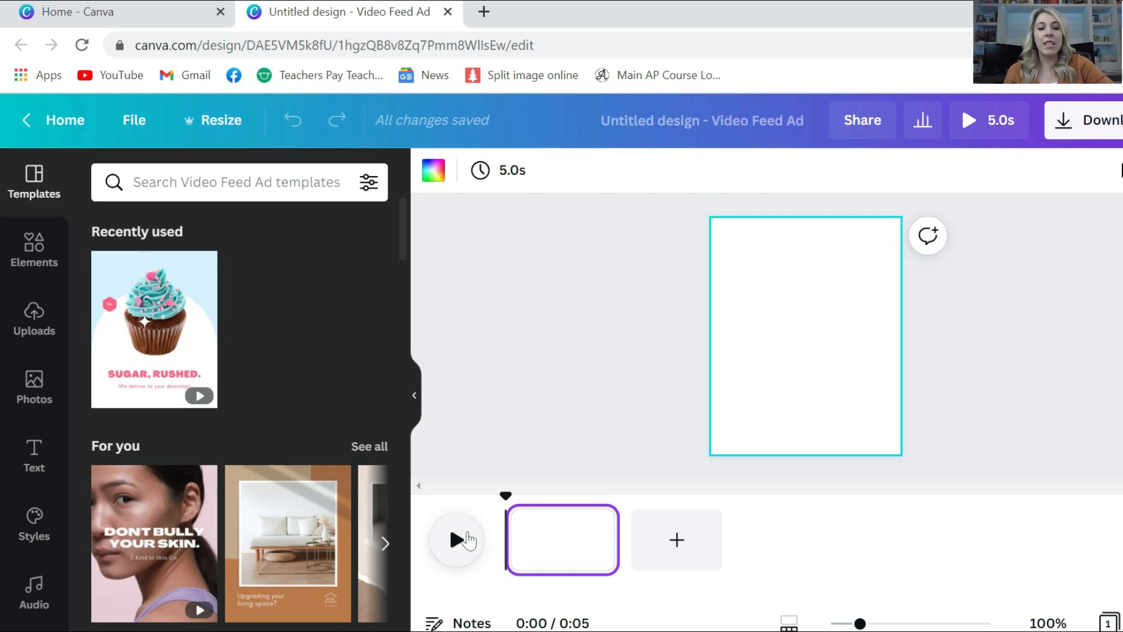
Drag 'The Great 8 Daily Math Doodles' image from Uploads to fill the first page
drag(506, 497, 468, 490)
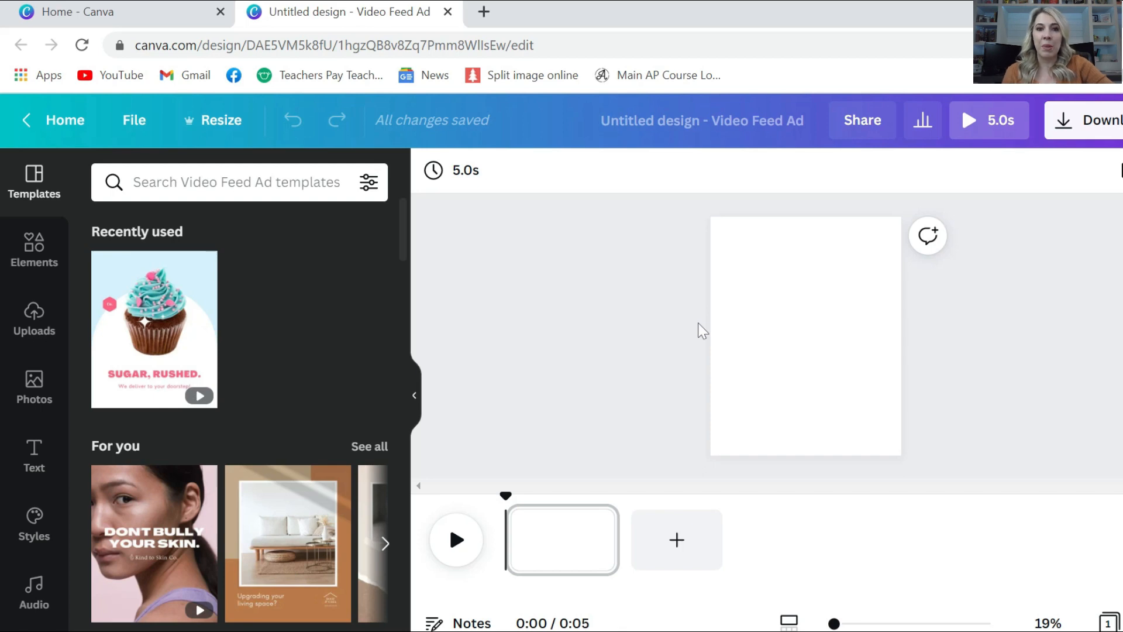
click(34, 339)
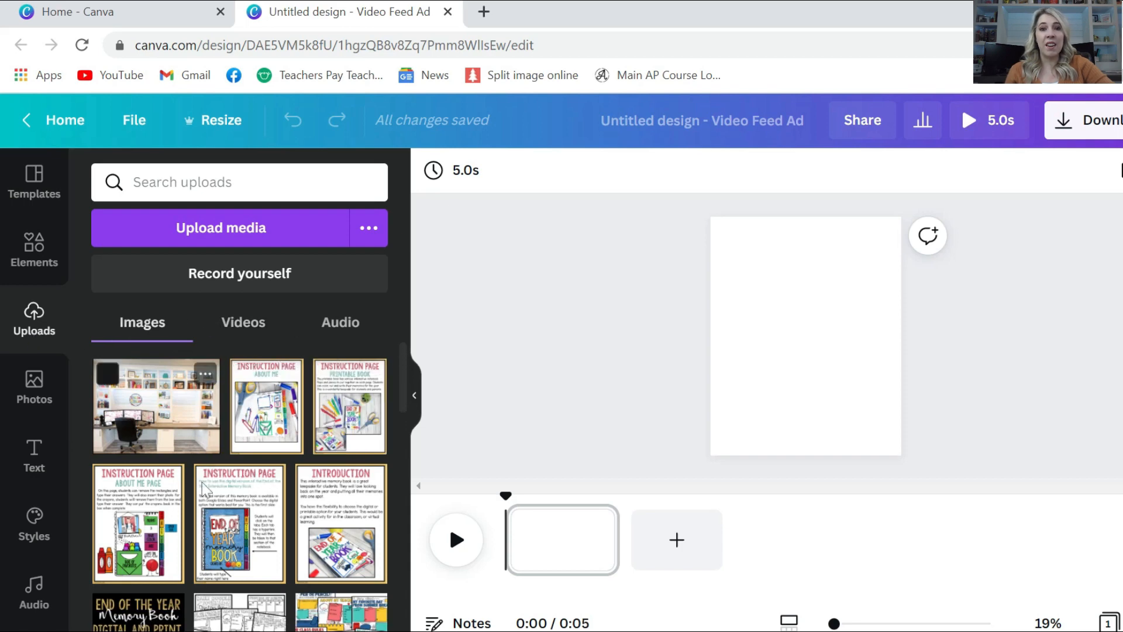
scroll(205, 491, down, 10)
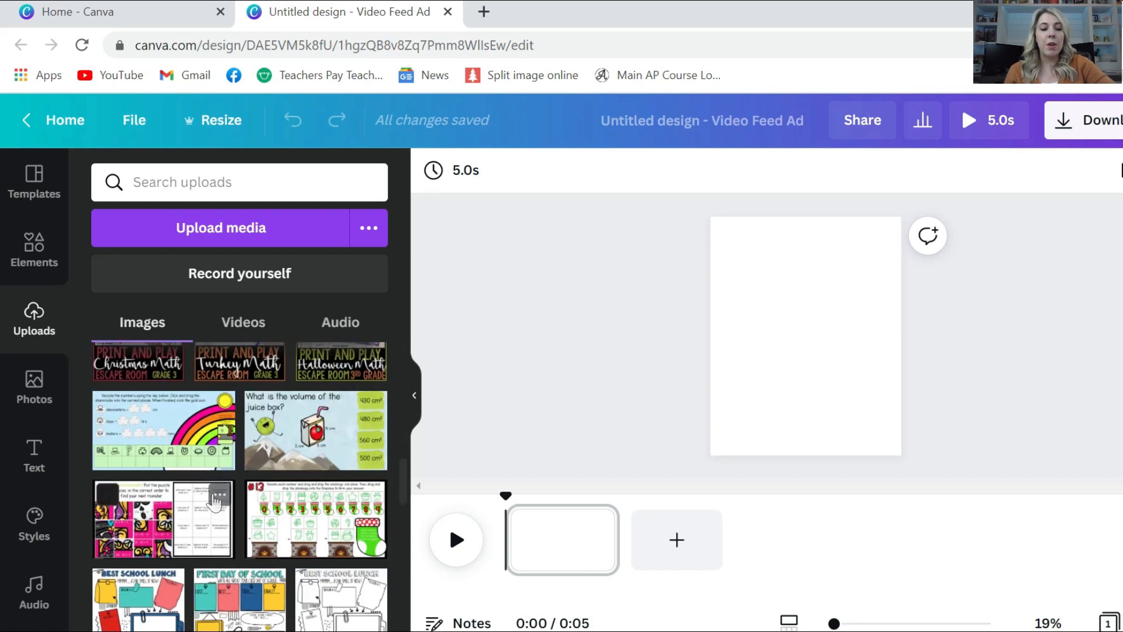
scroll(215, 502, down, 10)
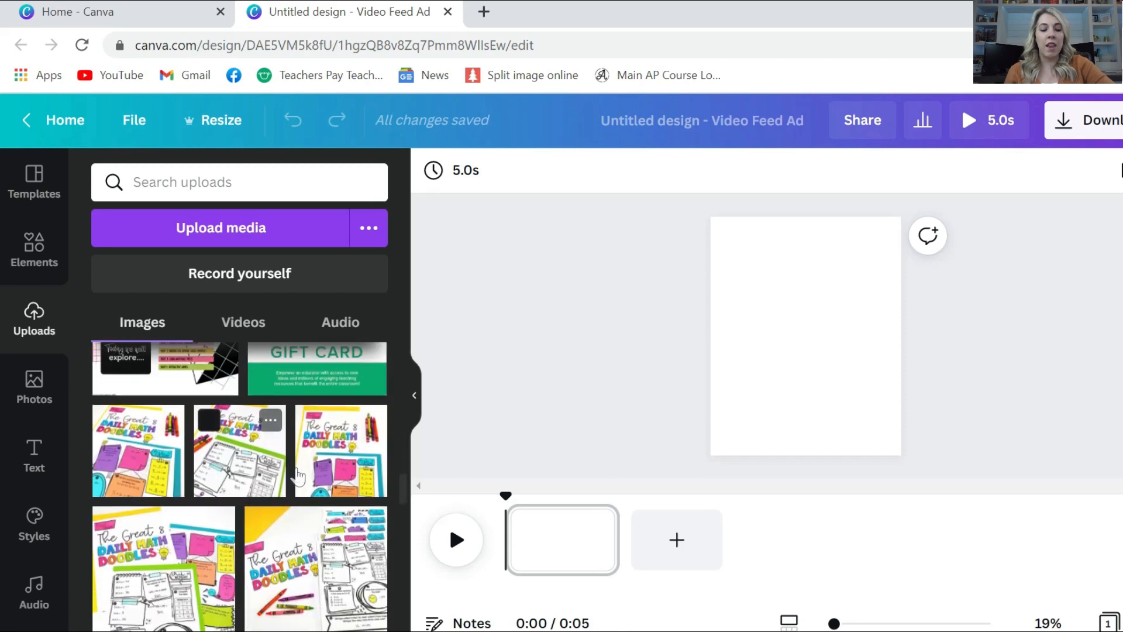
drag(336, 462, 740, 448)
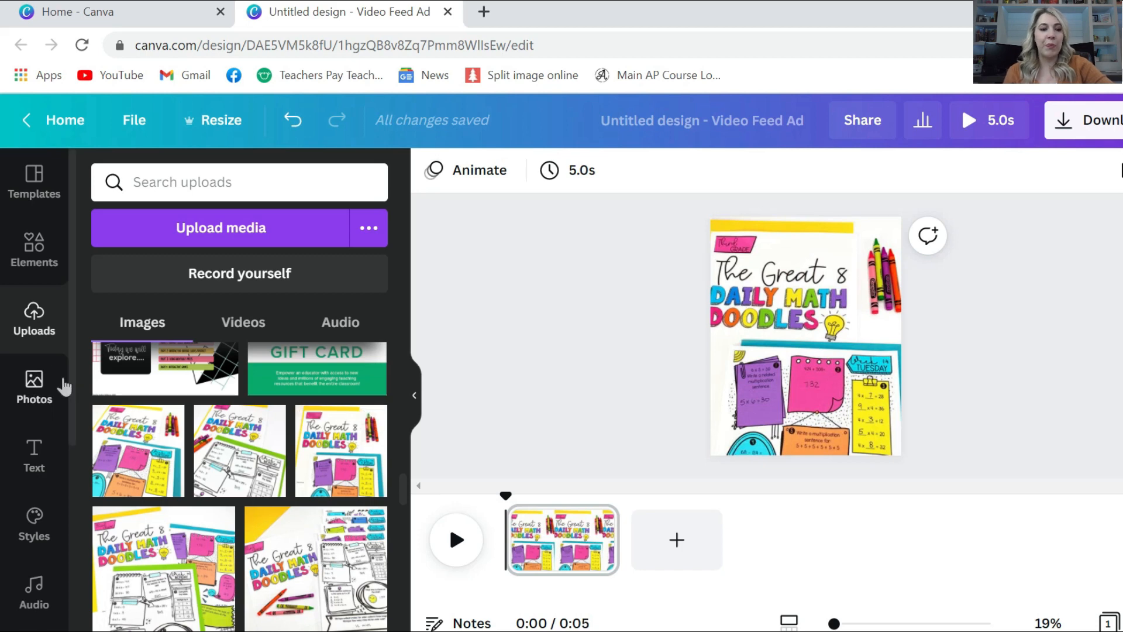
Add a square from Elements and stretch it into a wide band across the page
click(34, 252)
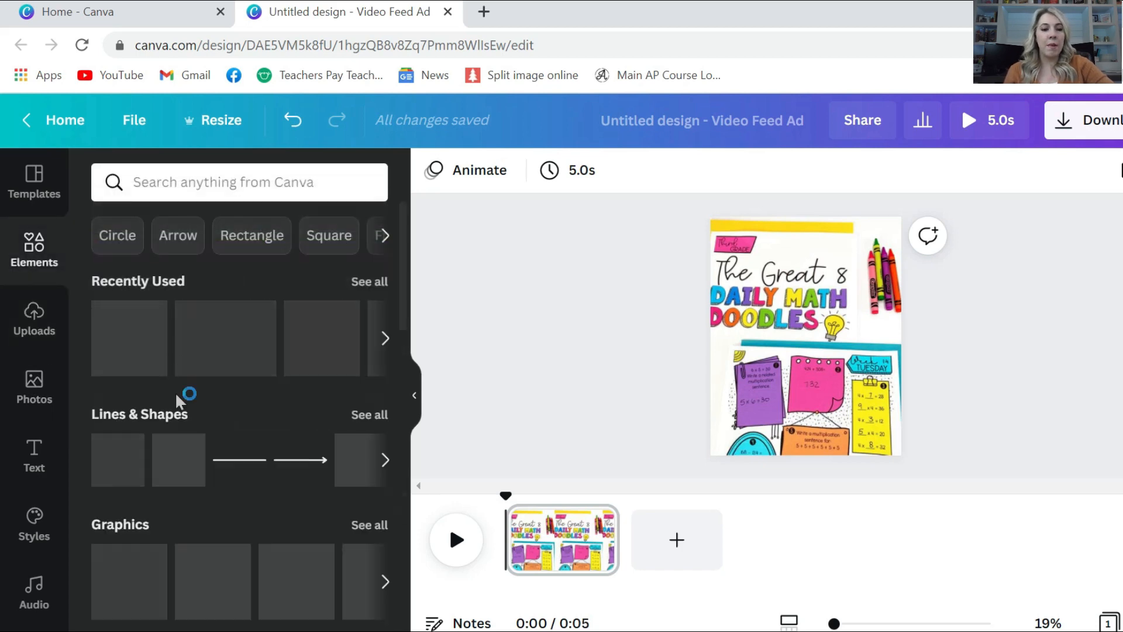
click(124, 363)
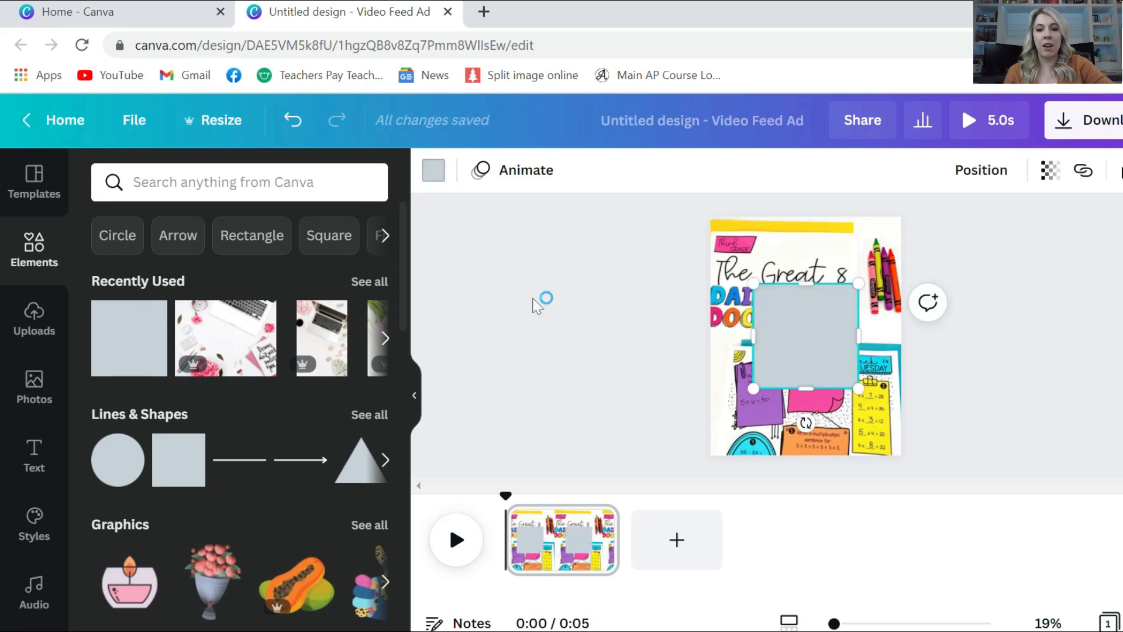
drag(776, 321, 732, 331)
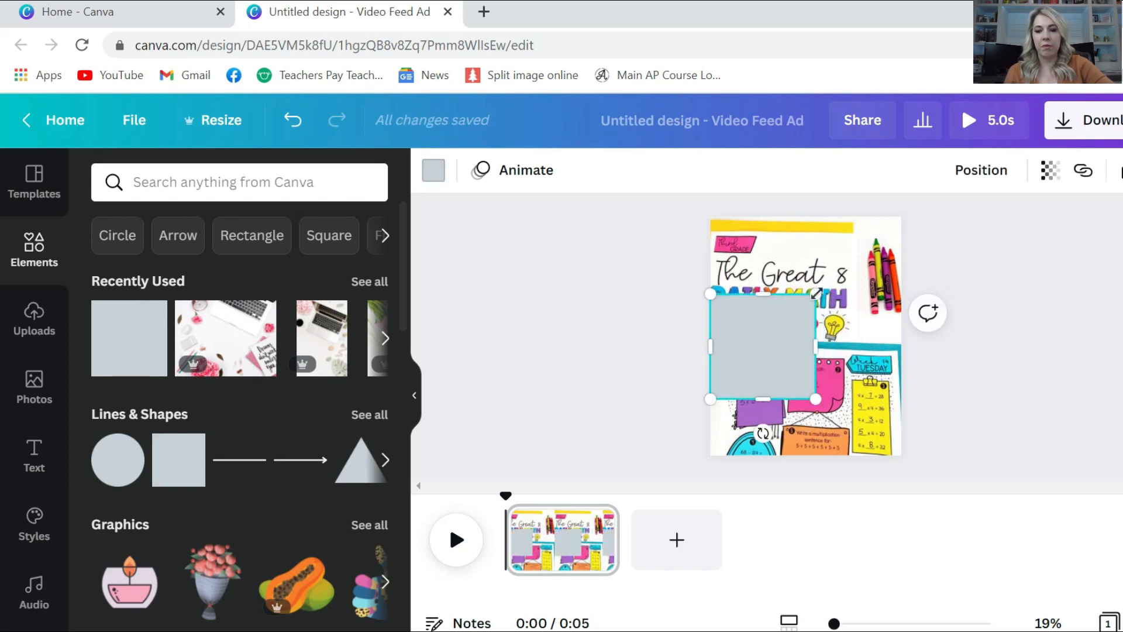
drag(810, 330, 918, 358)
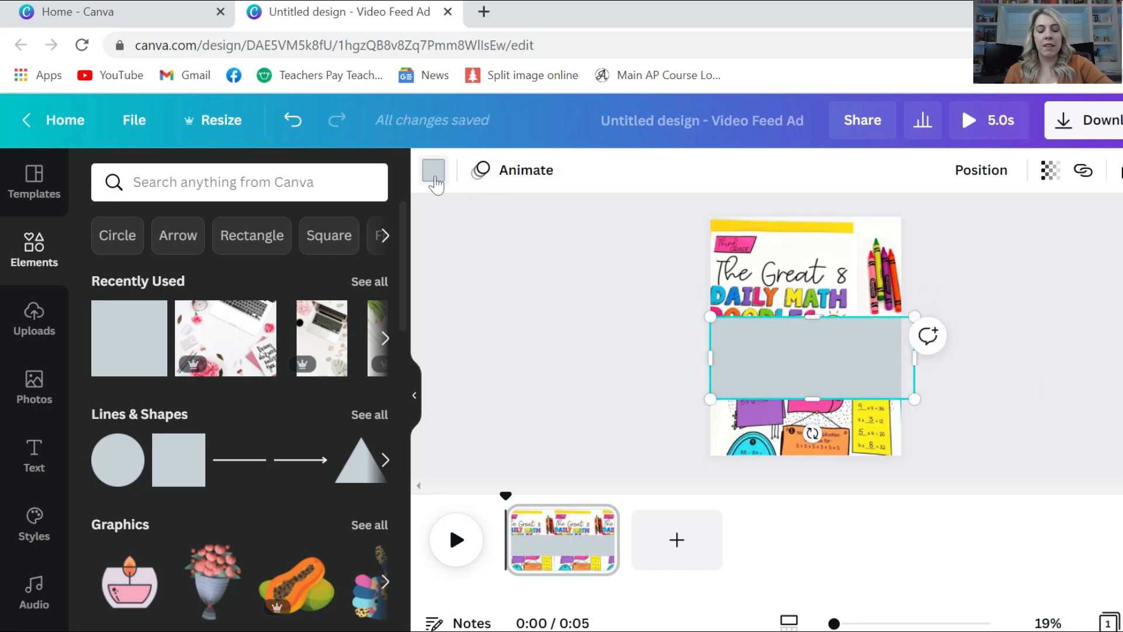
Colour the band black and lower its transparency to about 65
click(434, 170)
scroll(241, 389, down, 3)
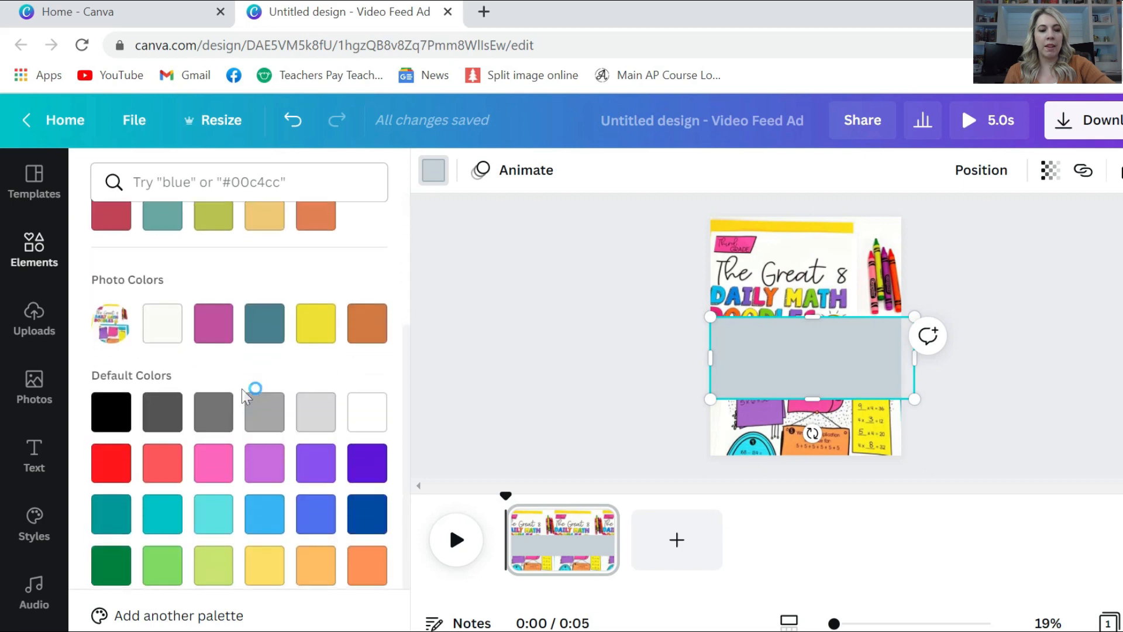
click(121, 415)
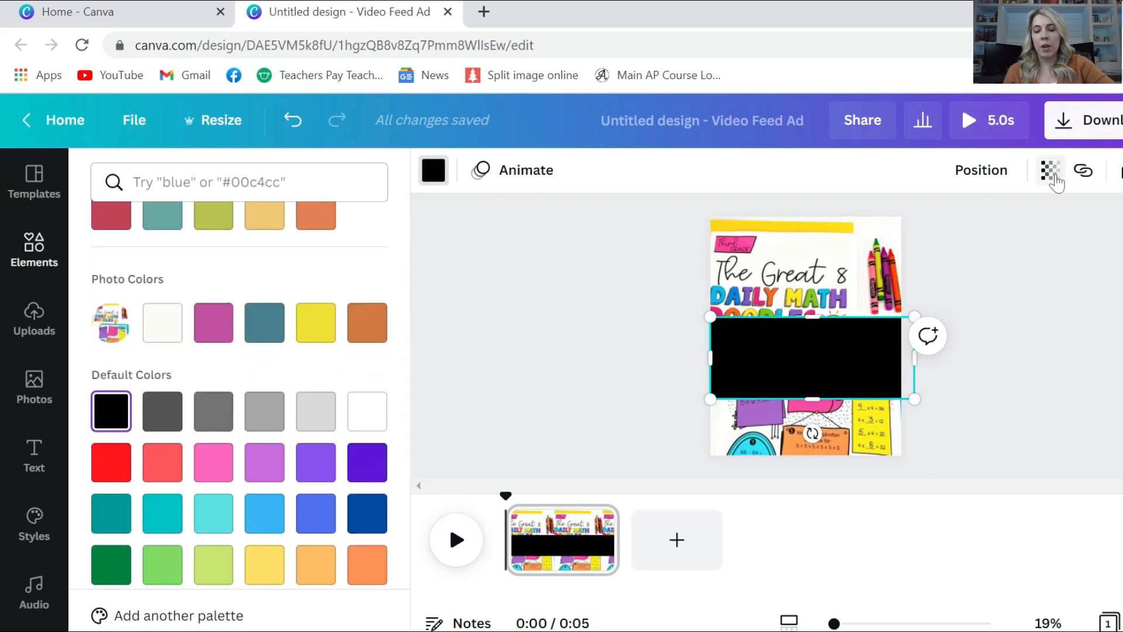
click(1056, 183)
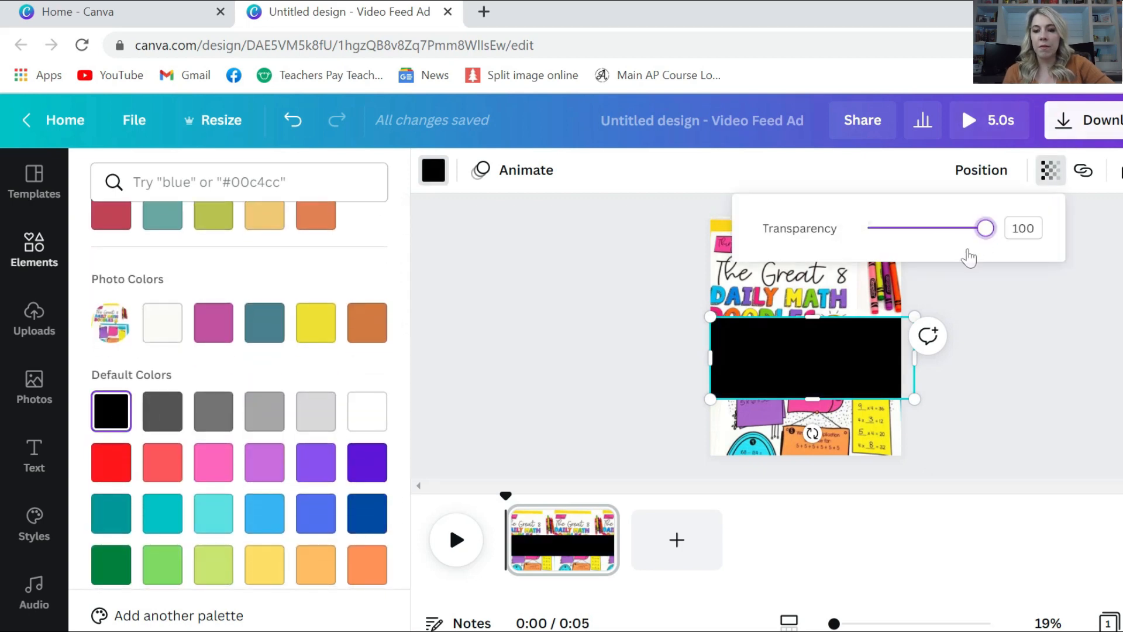
drag(985, 229, 946, 257)
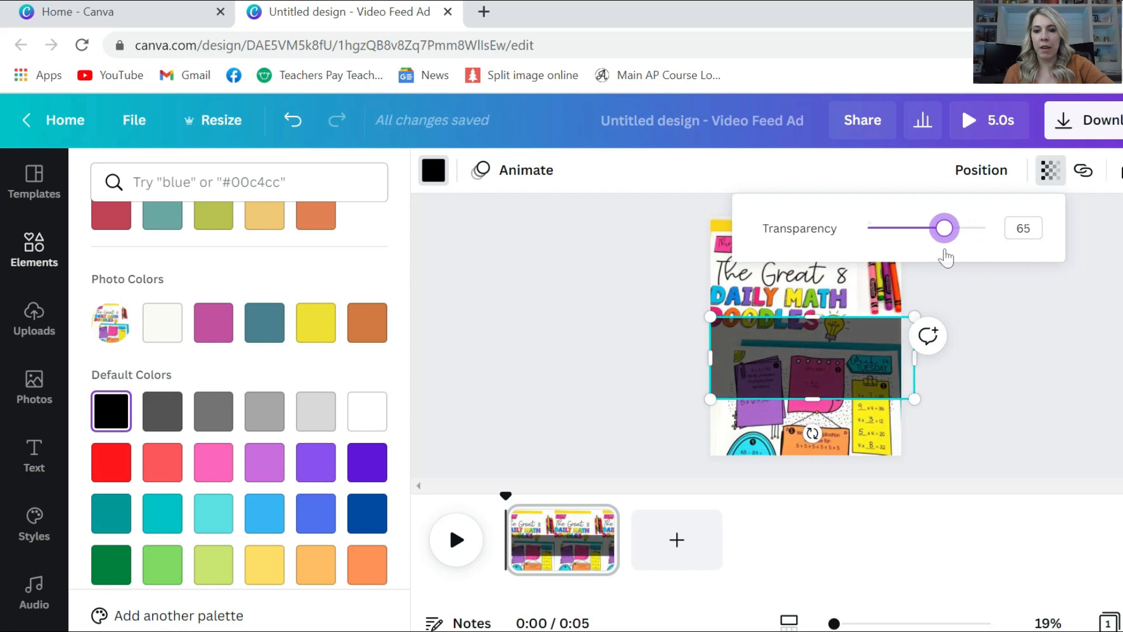
click(586, 298)
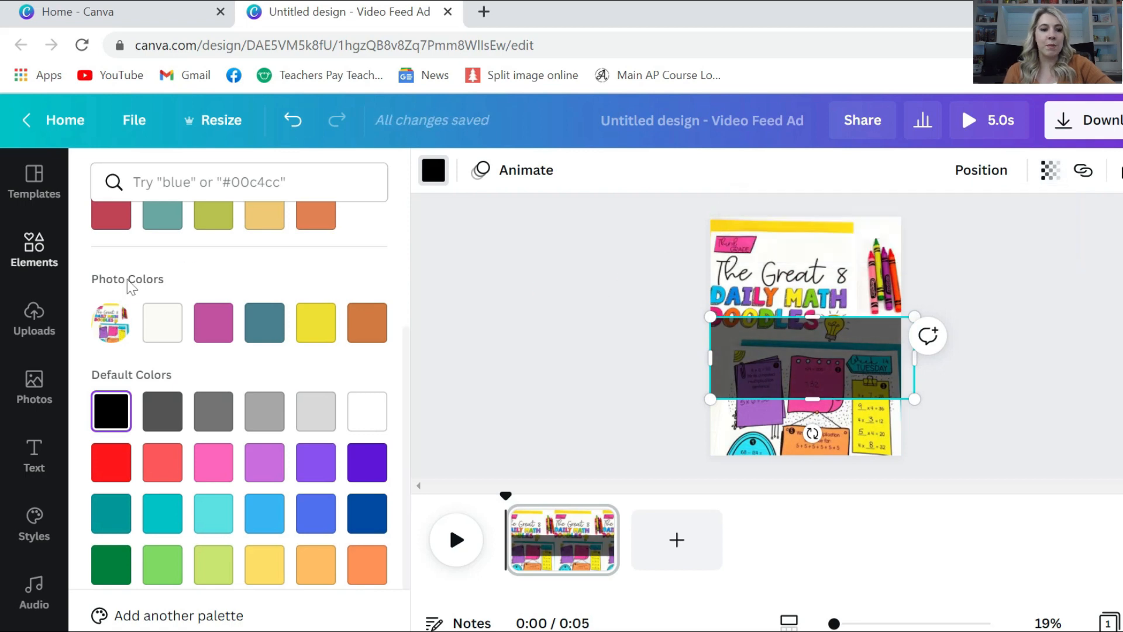
click(36, 457)
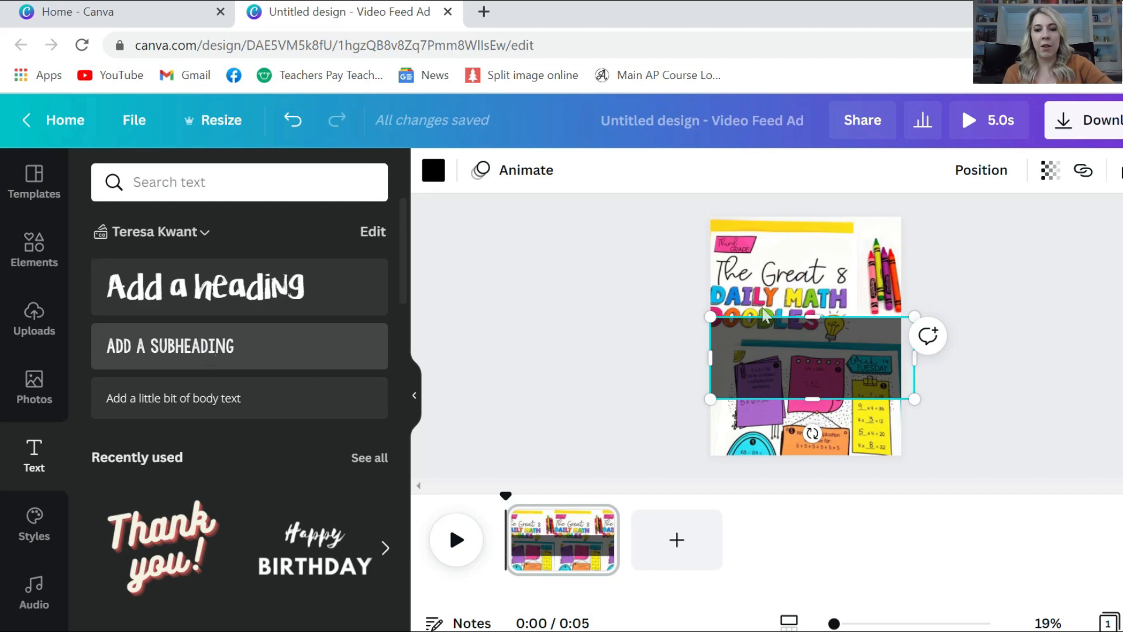
Add a subheading text box at font size 90
click(255, 344)
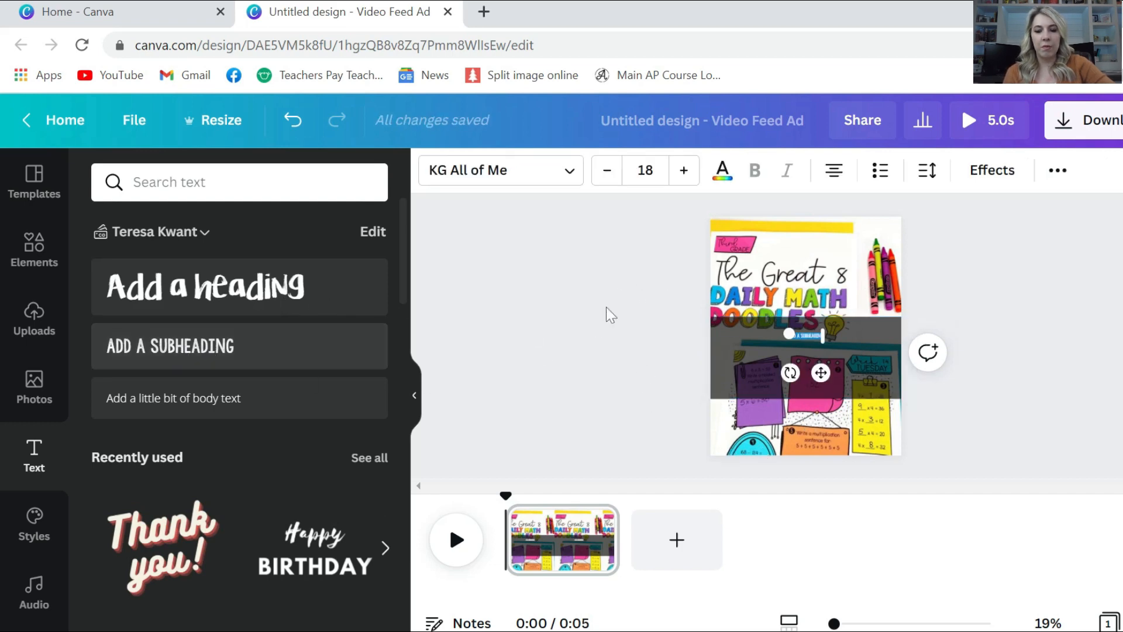
click(640, 168)
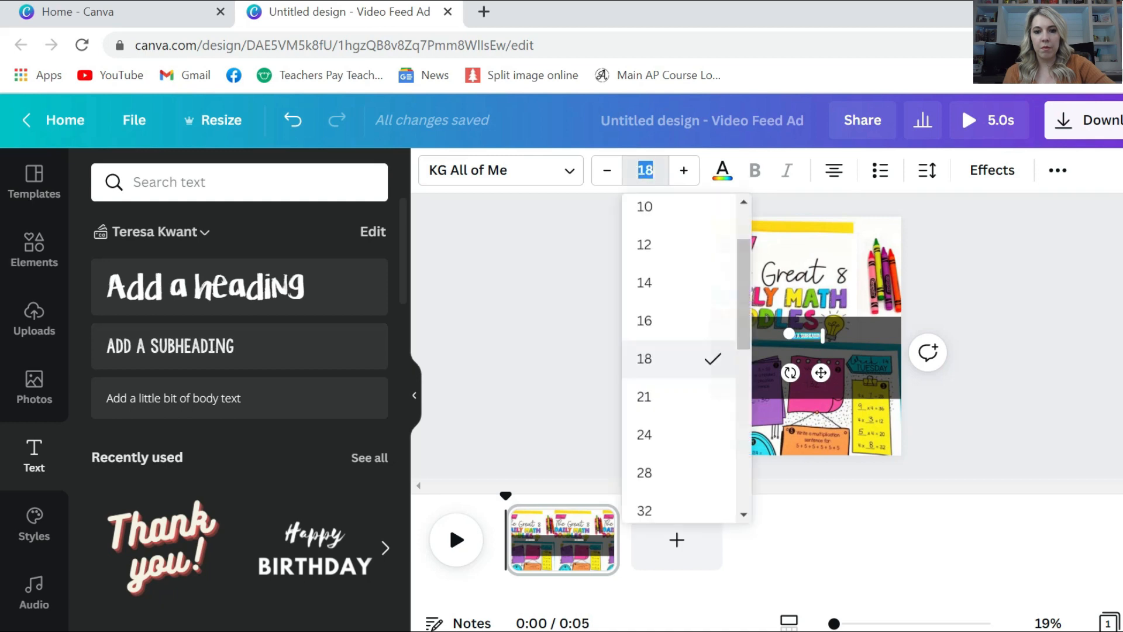
click(644, 170)
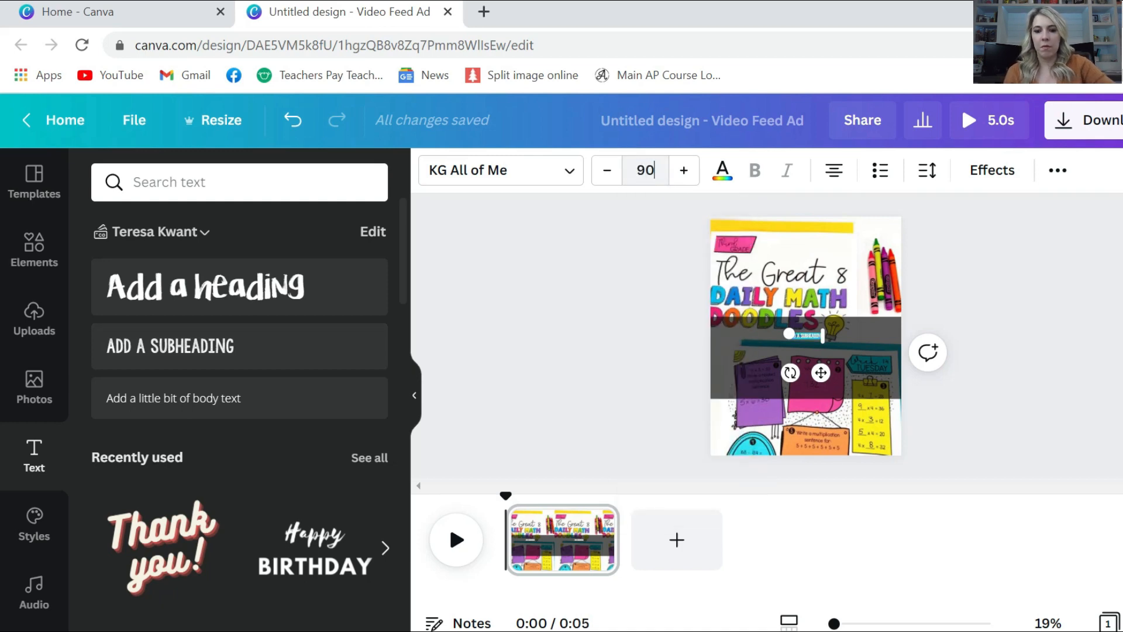
key(Return)
Change the text to 'MATH DOODLE JOURNALS' at size 120 and place it on the band
triple_click(835, 346)
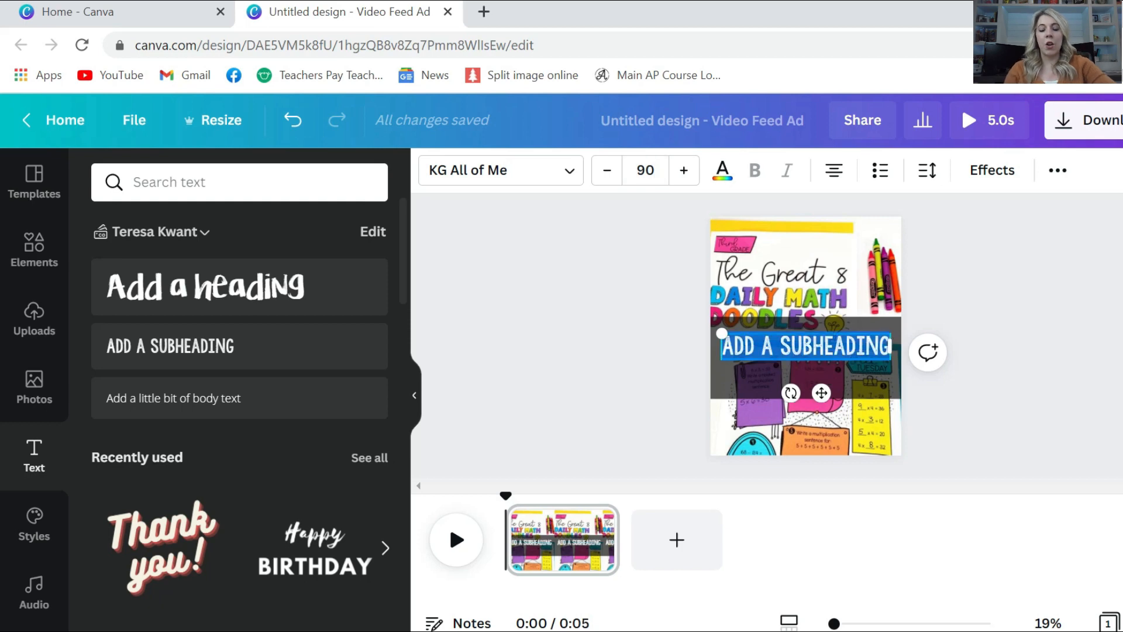
text(MATH)
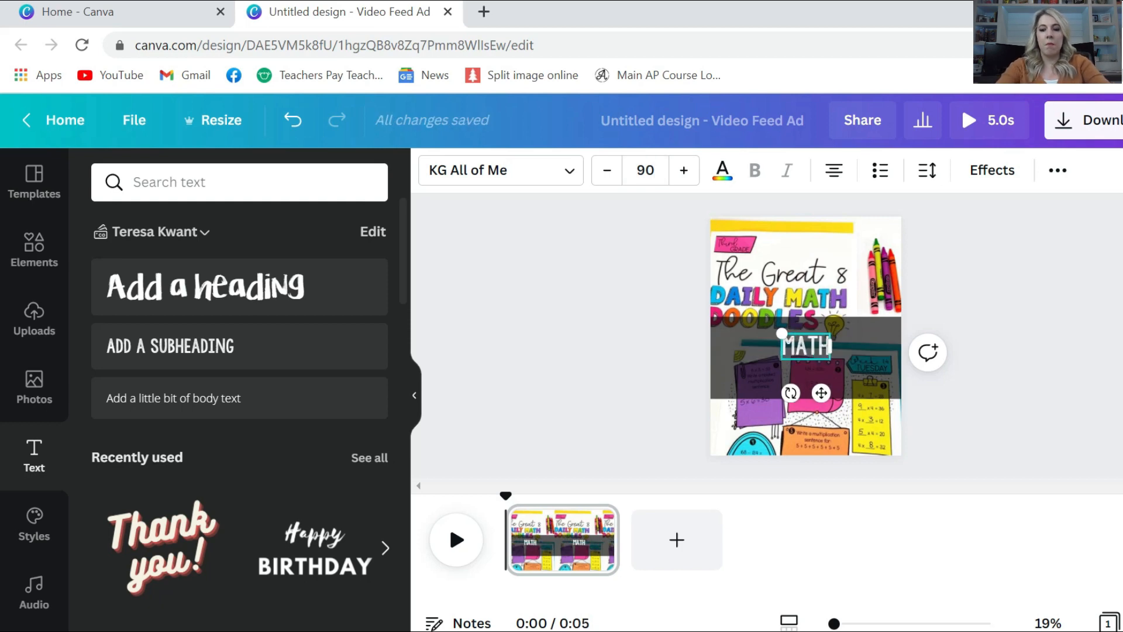
text( DOODLE JOURNALS)
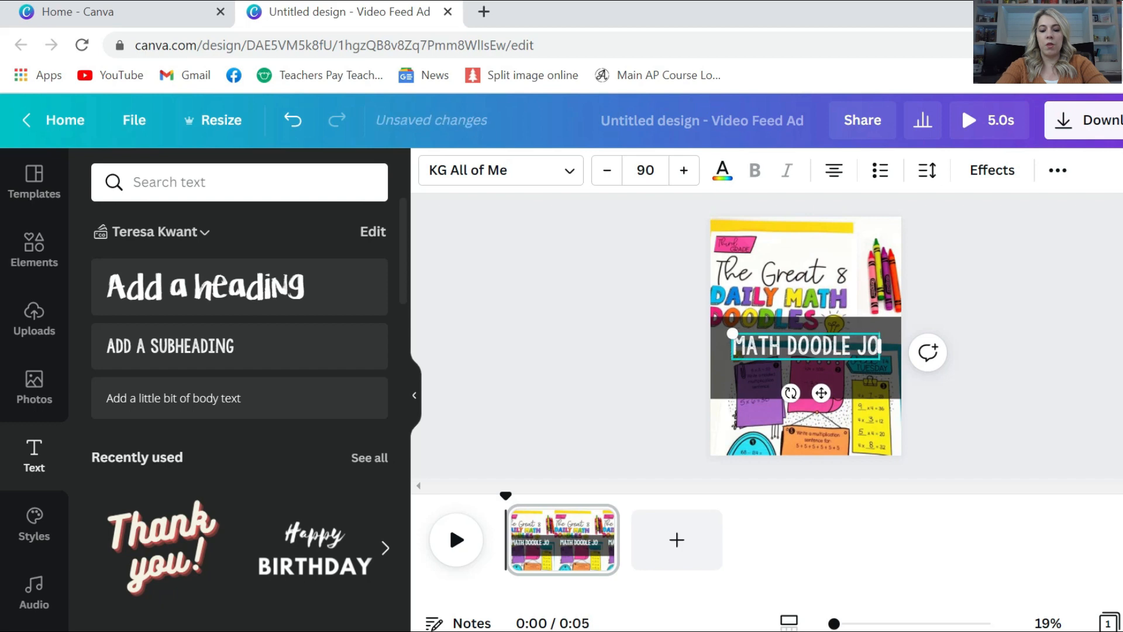
click(639, 169)
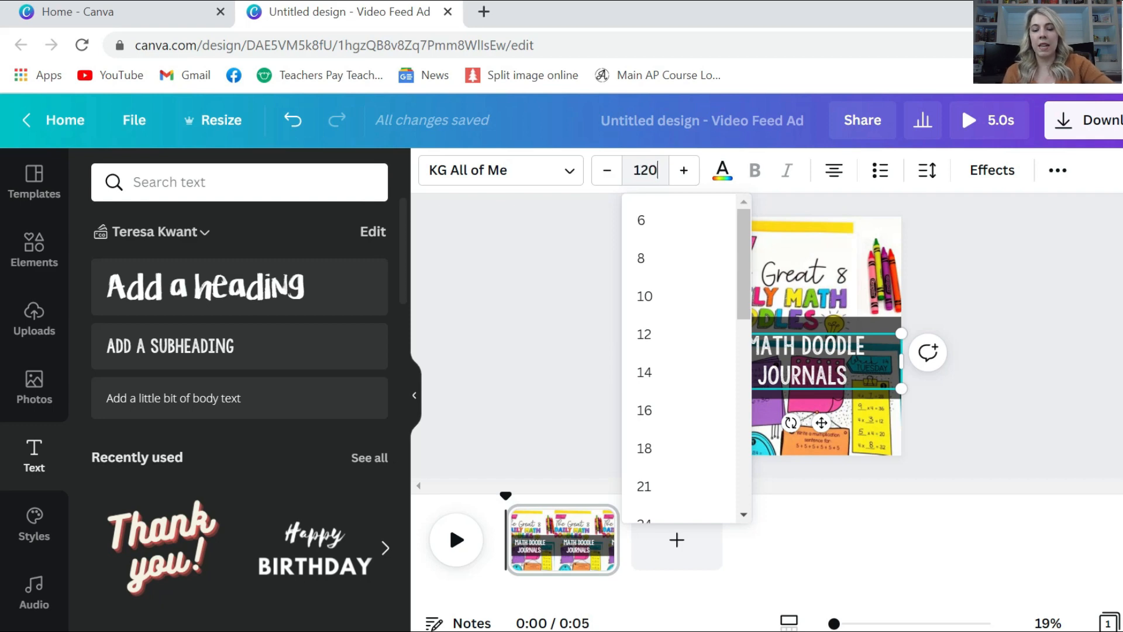
key(Return)
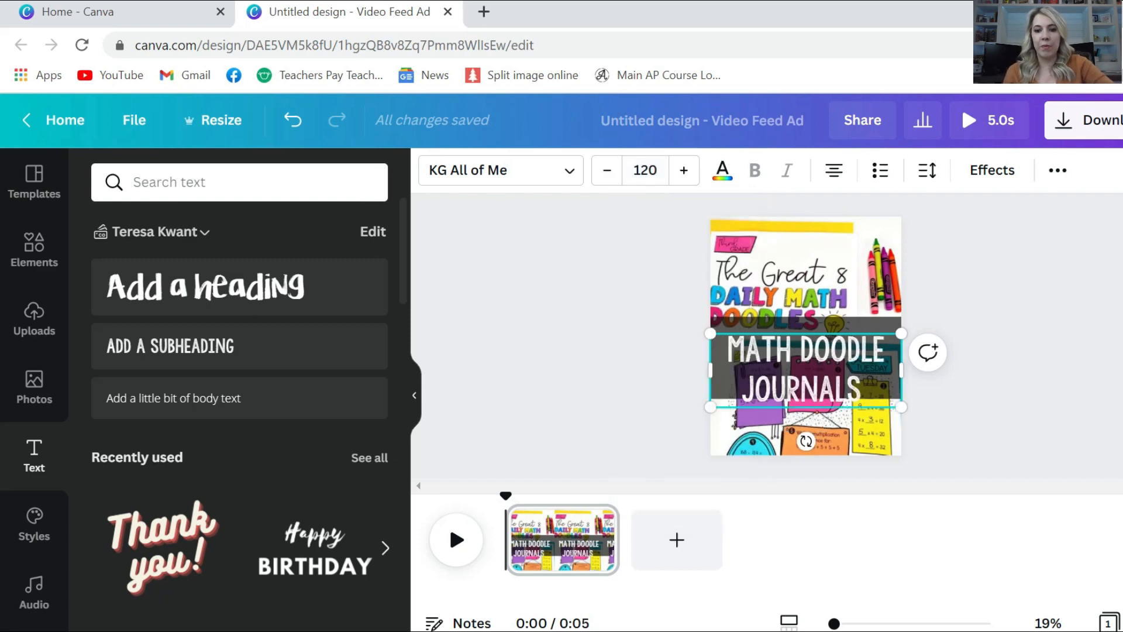
drag(768, 333, 768, 321)
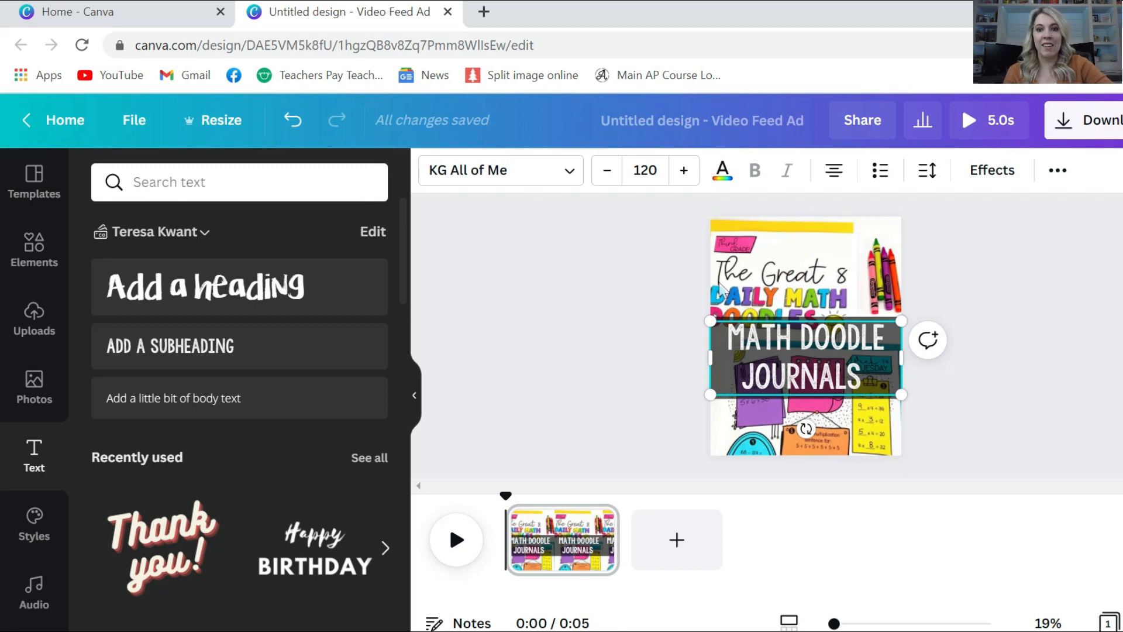
click(626, 351)
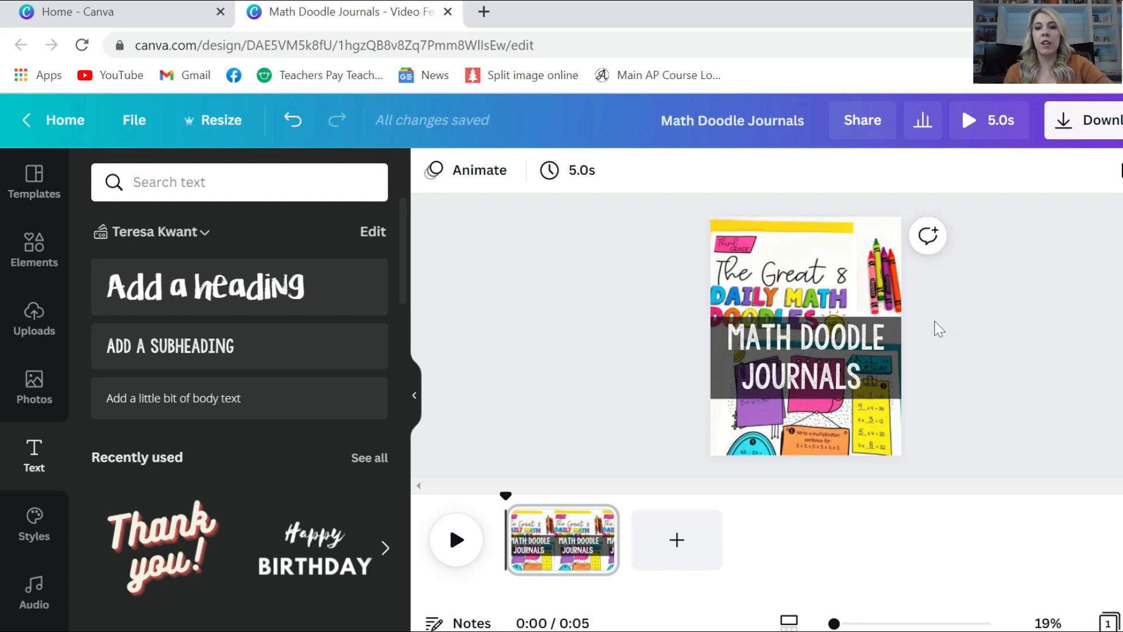
Give the title the Roll bold-writing animation and trim the page from 5.0s to 3.5s
click(471, 175)
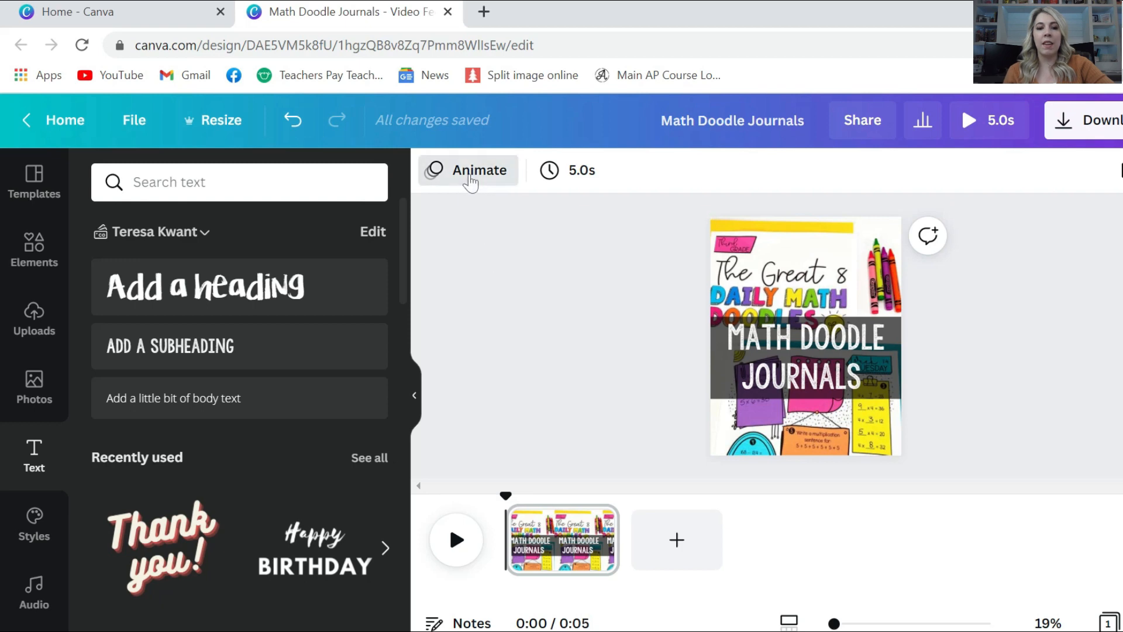
click(783, 343)
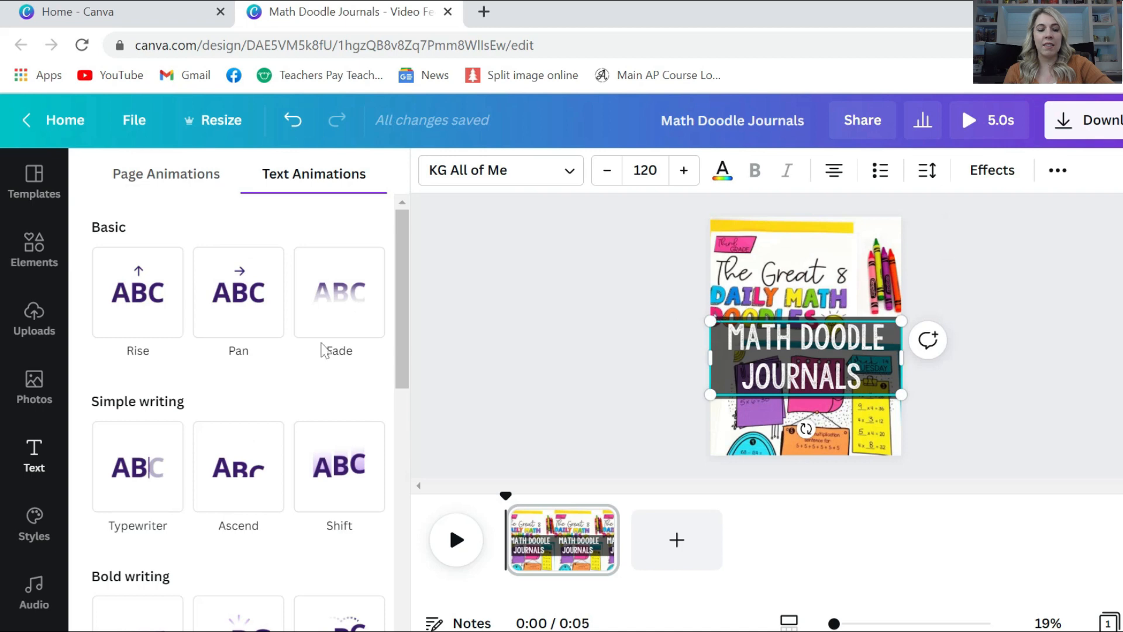
click(168, 464)
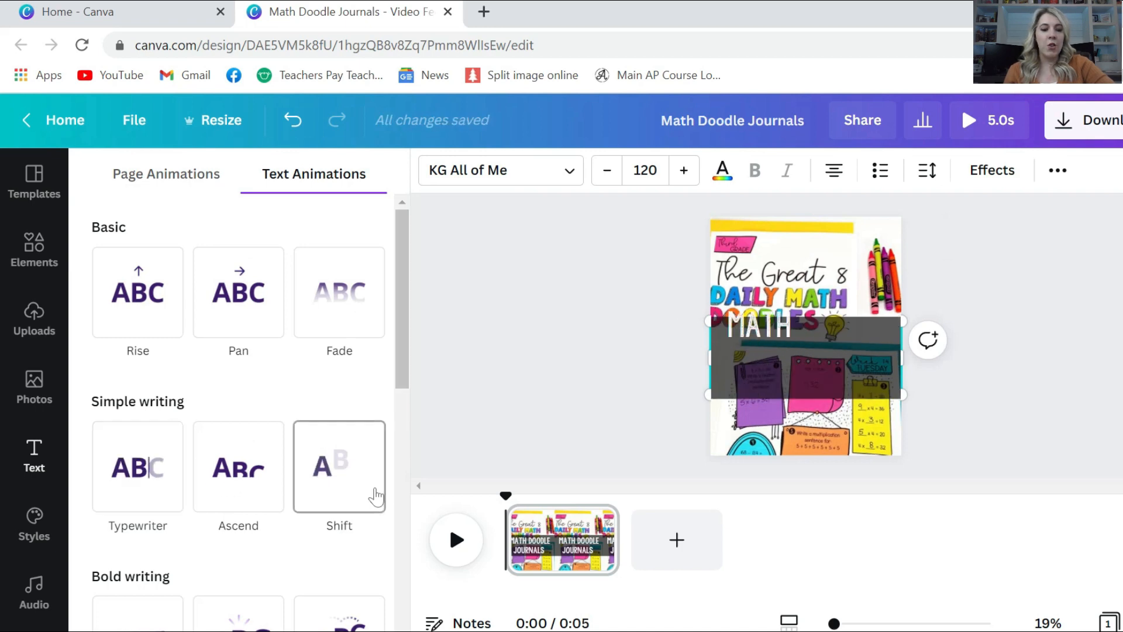
scroll(374, 495, down, 2)
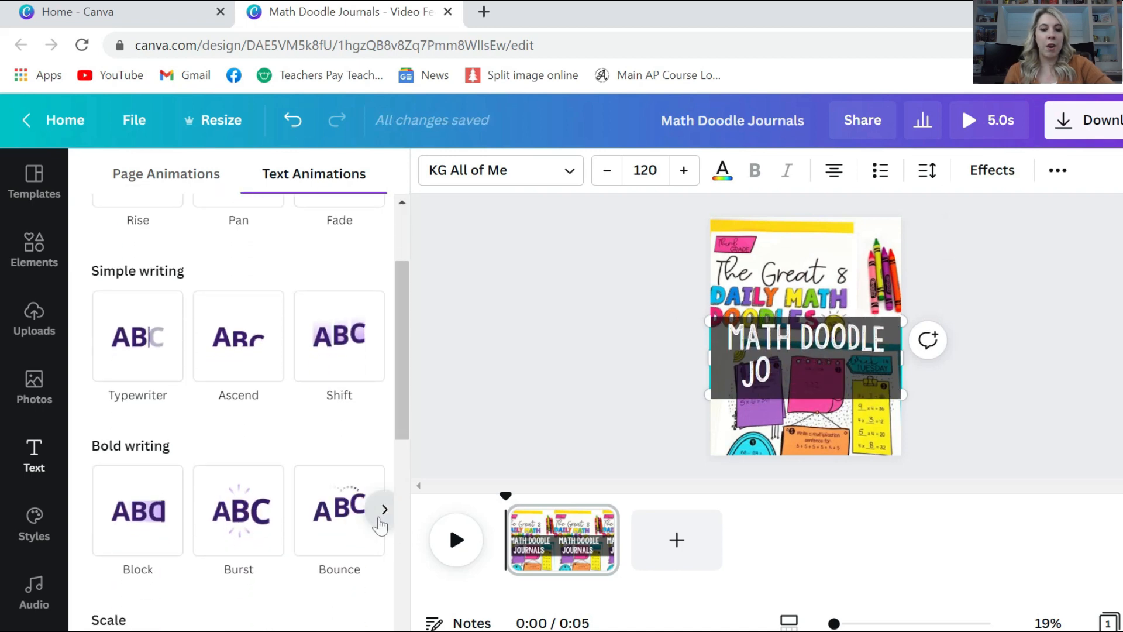
click(385, 512)
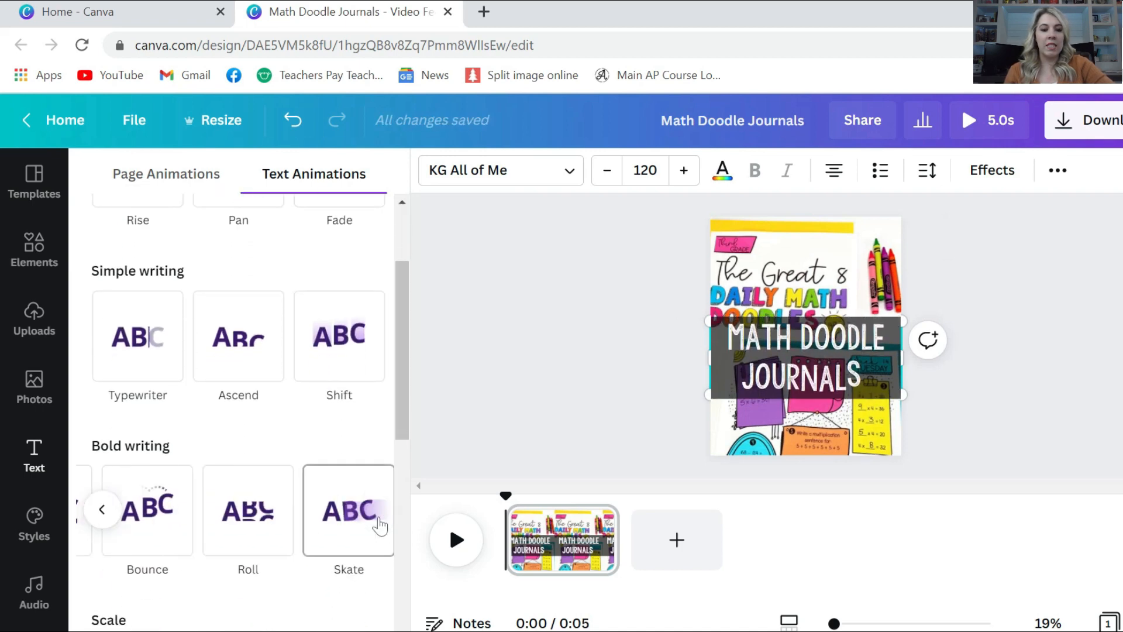
click(241, 514)
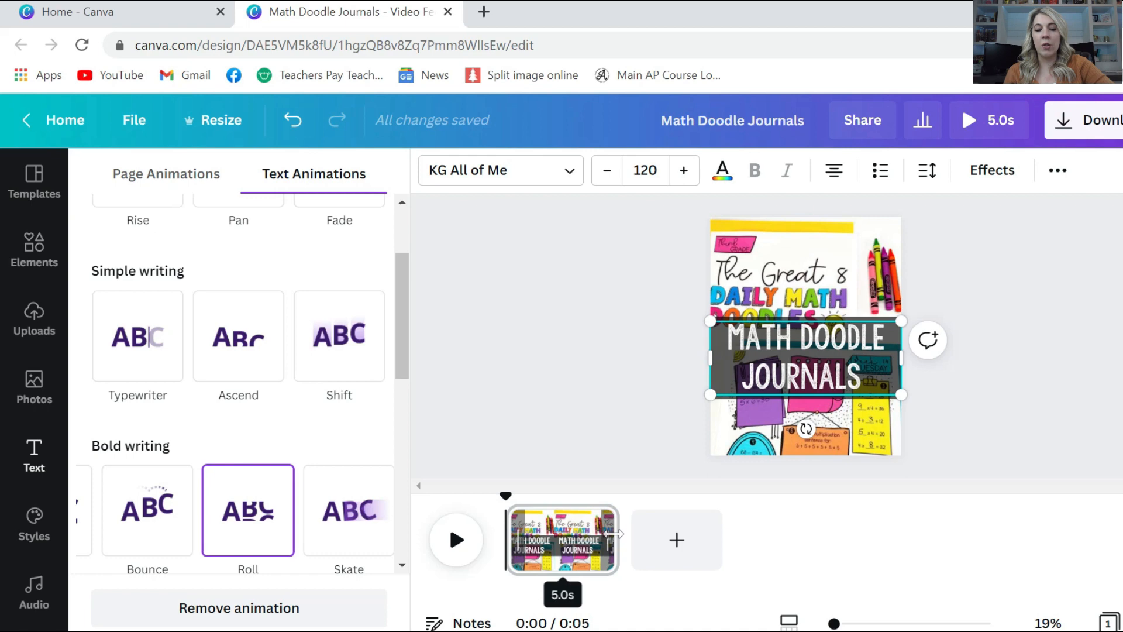
drag(606, 534, 582, 533)
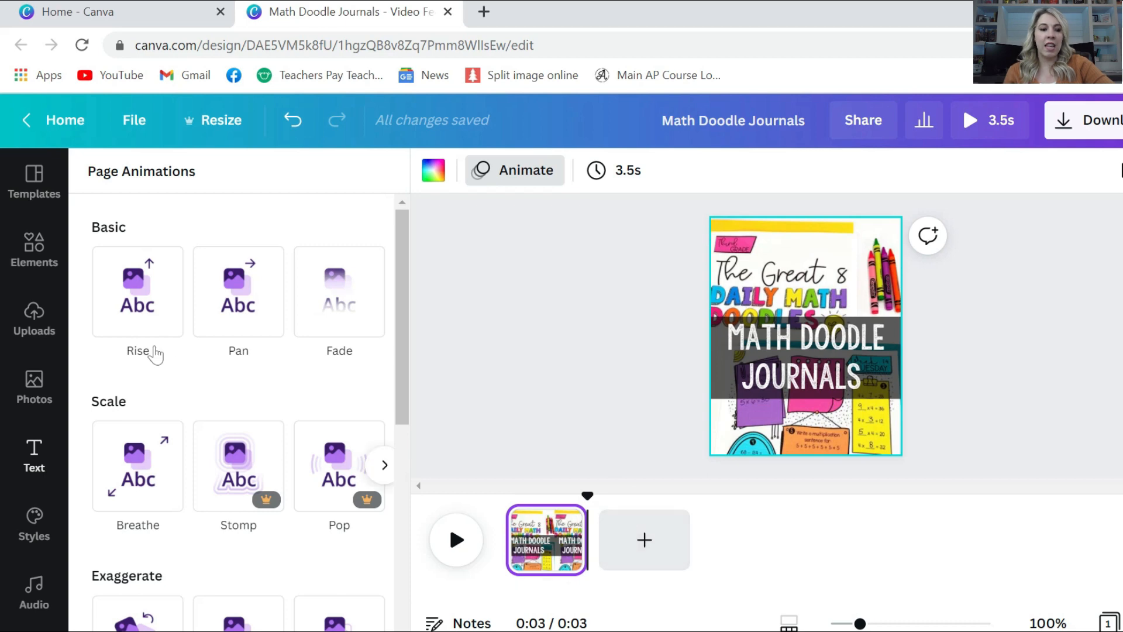
Undo the misplaced video drop, add a blank second page, and place the doodle journal video on it
click(33, 328)
click(244, 328)
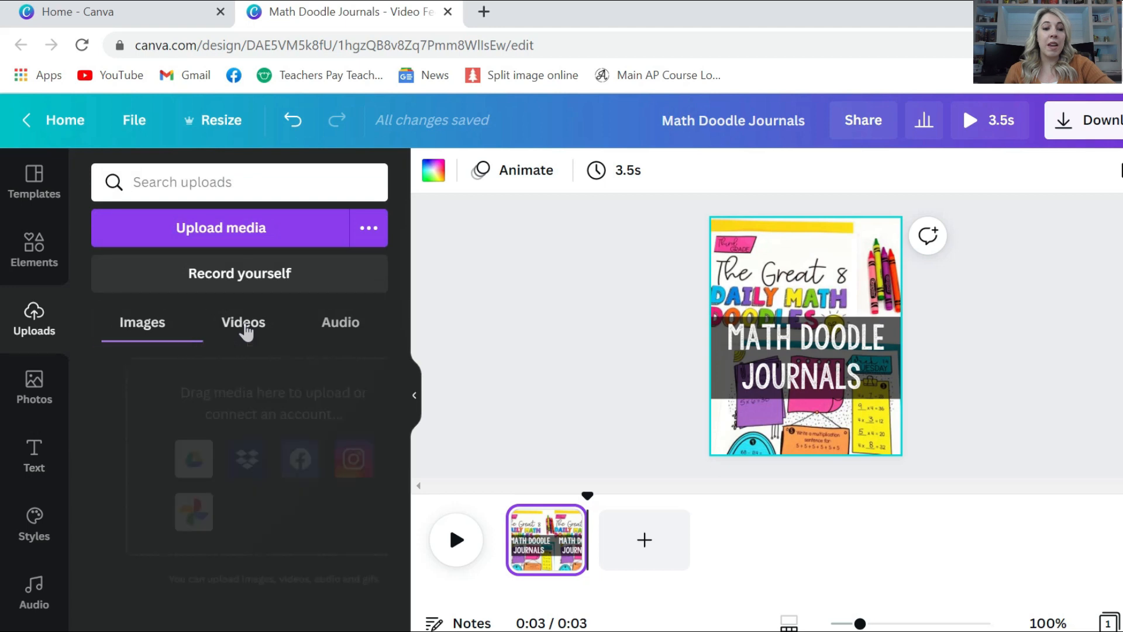
mouse_move(153, 436)
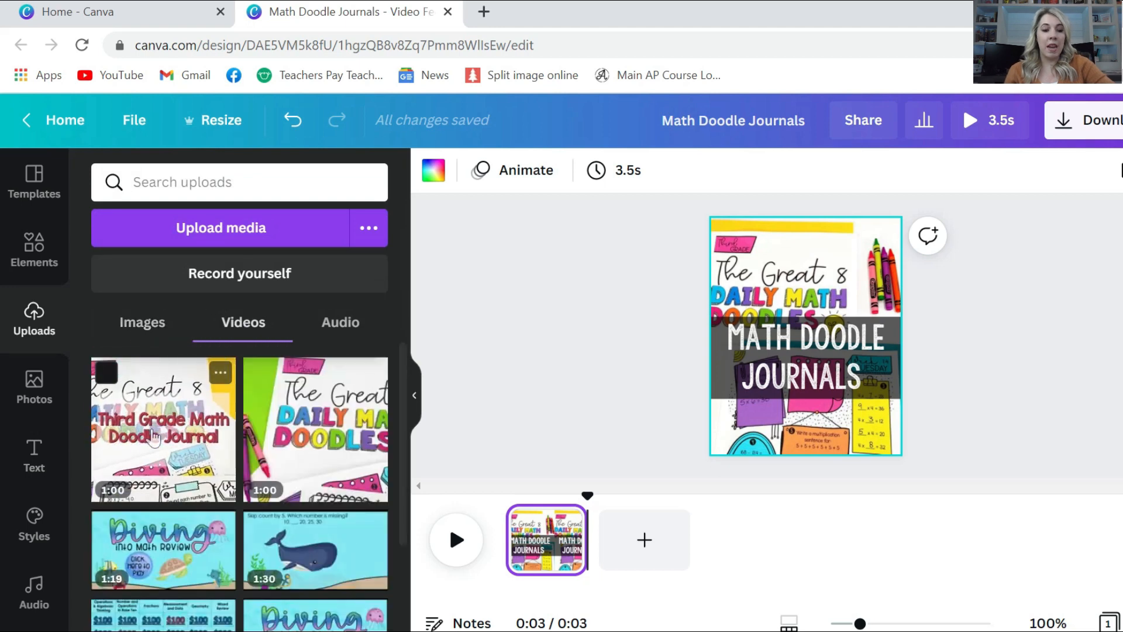
drag(153, 436, 665, 550)
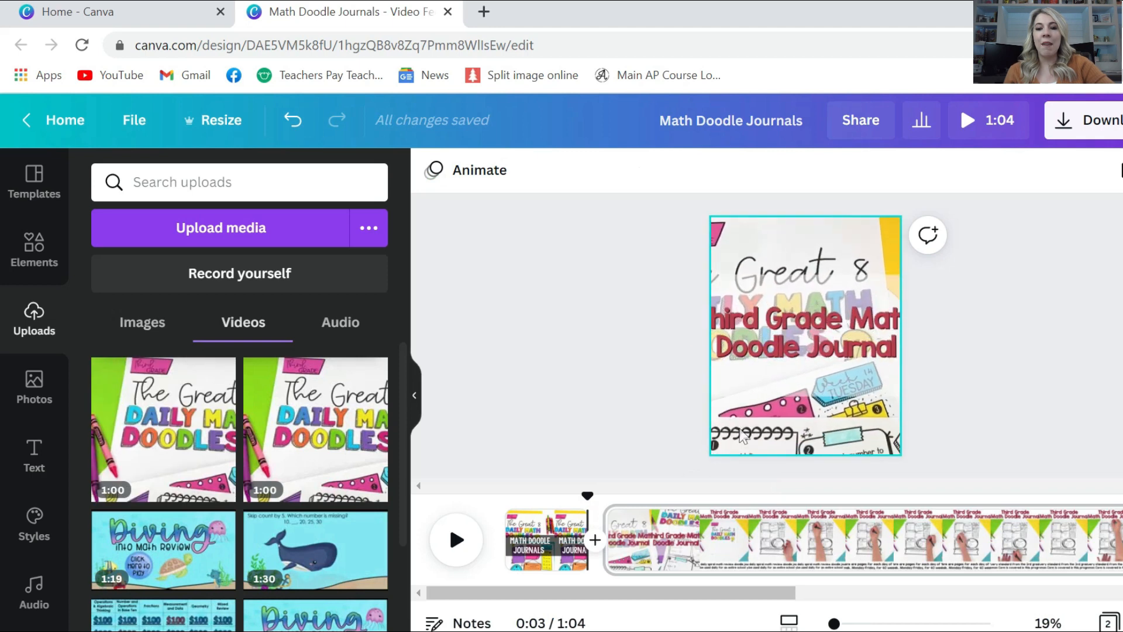
click(335, 121)
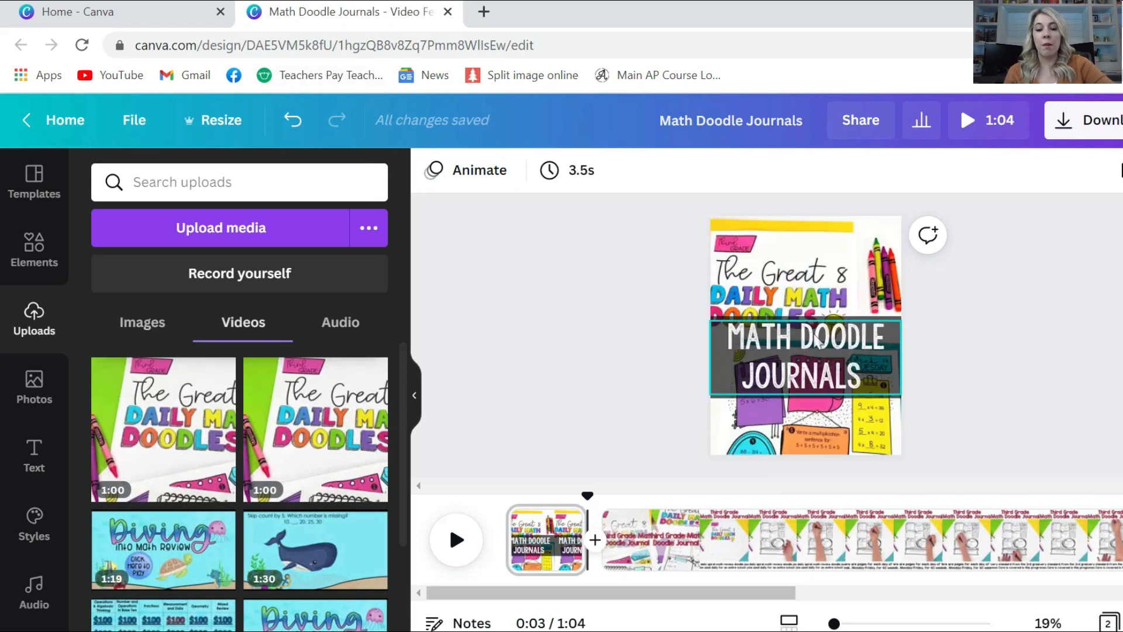
click(299, 137)
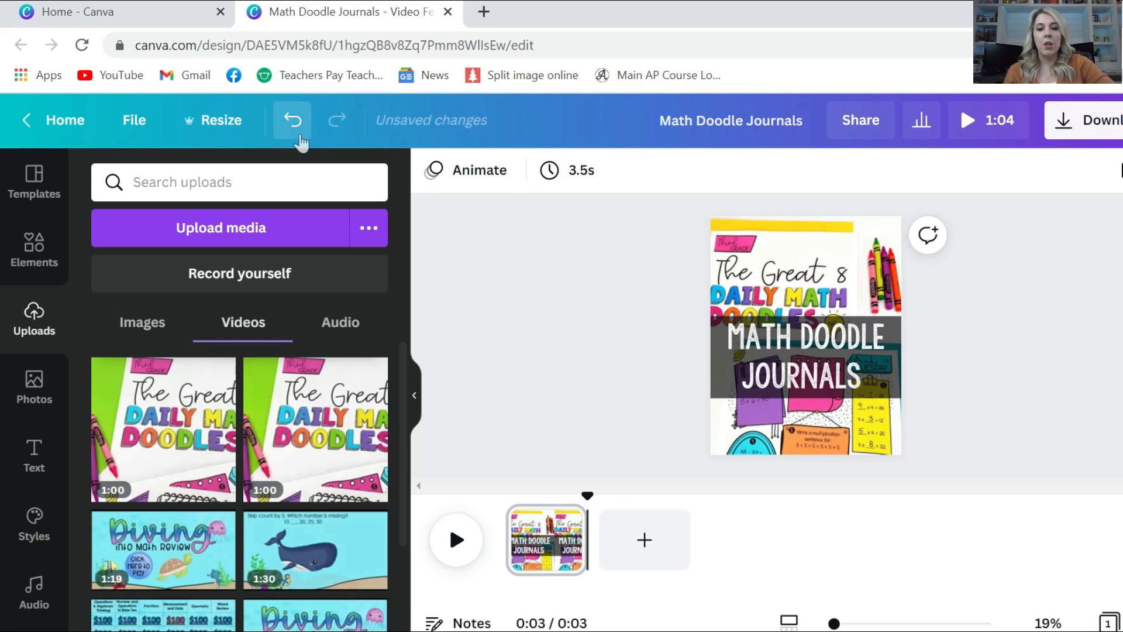
click(645, 540)
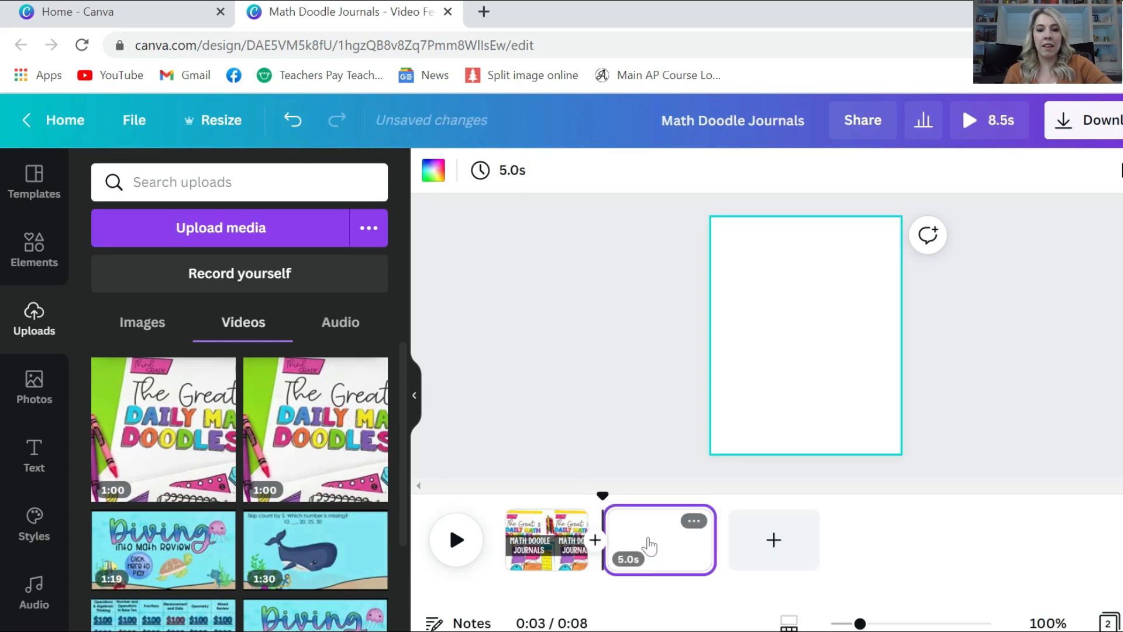
mouse_move(164, 430)
mouse_down()
mouse_move(673, 380)
mouse_move(780, 343)
mouse_up()
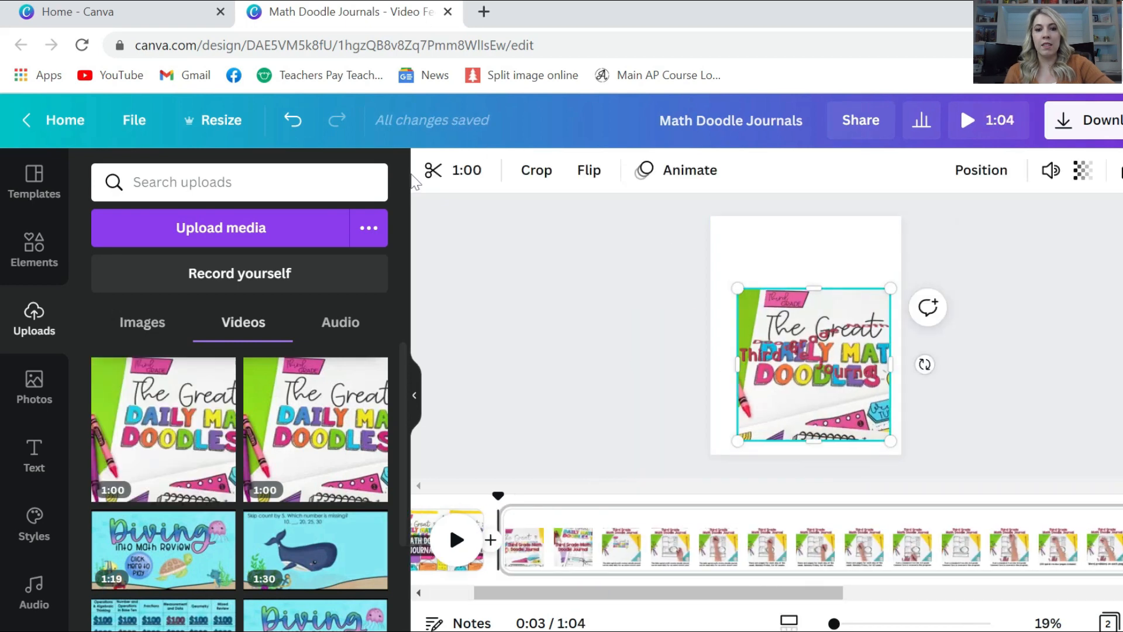
Trim the video's start and enlarge it past the page edges, centred on the second page
click(451, 182)
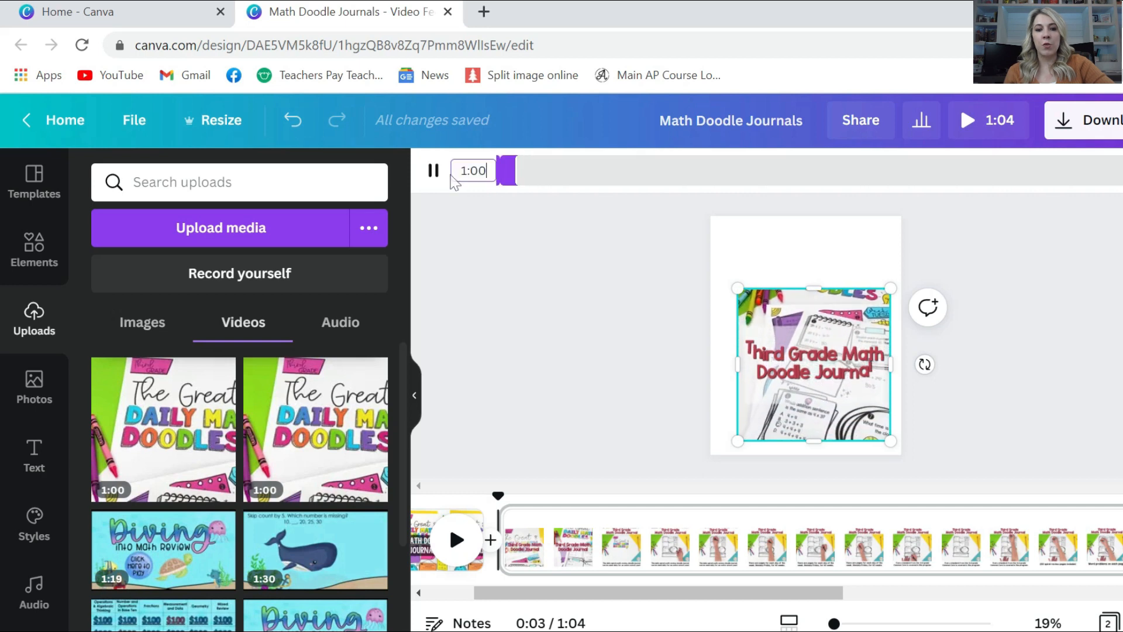
drag(513, 165, 571, 189)
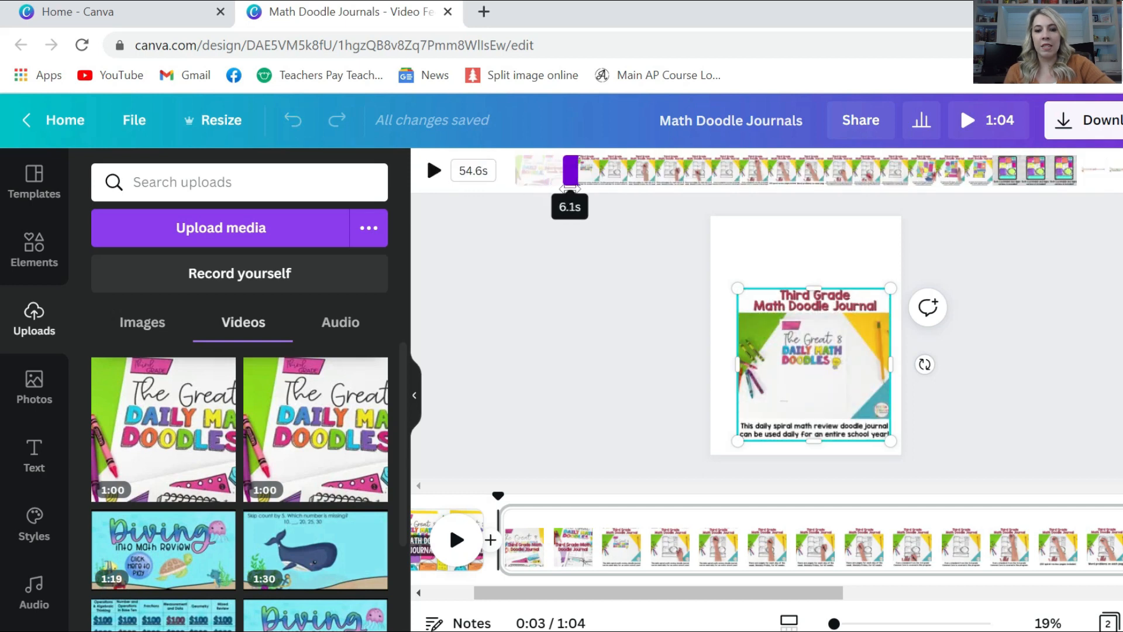
drag(736, 289, 609, 208)
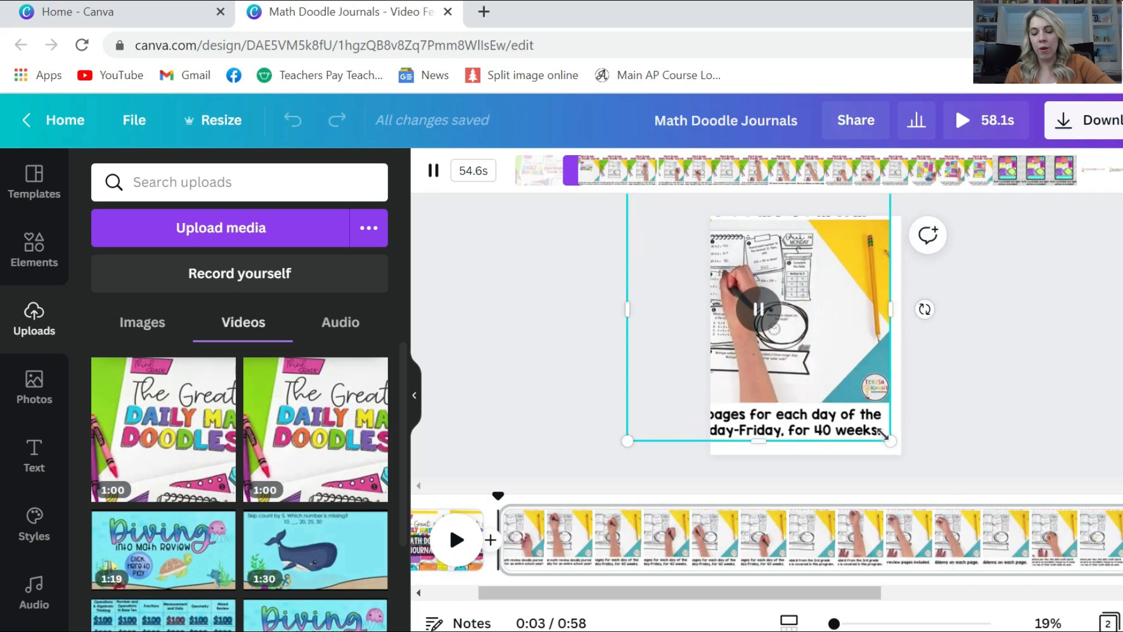
drag(883, 434, 968, 541)
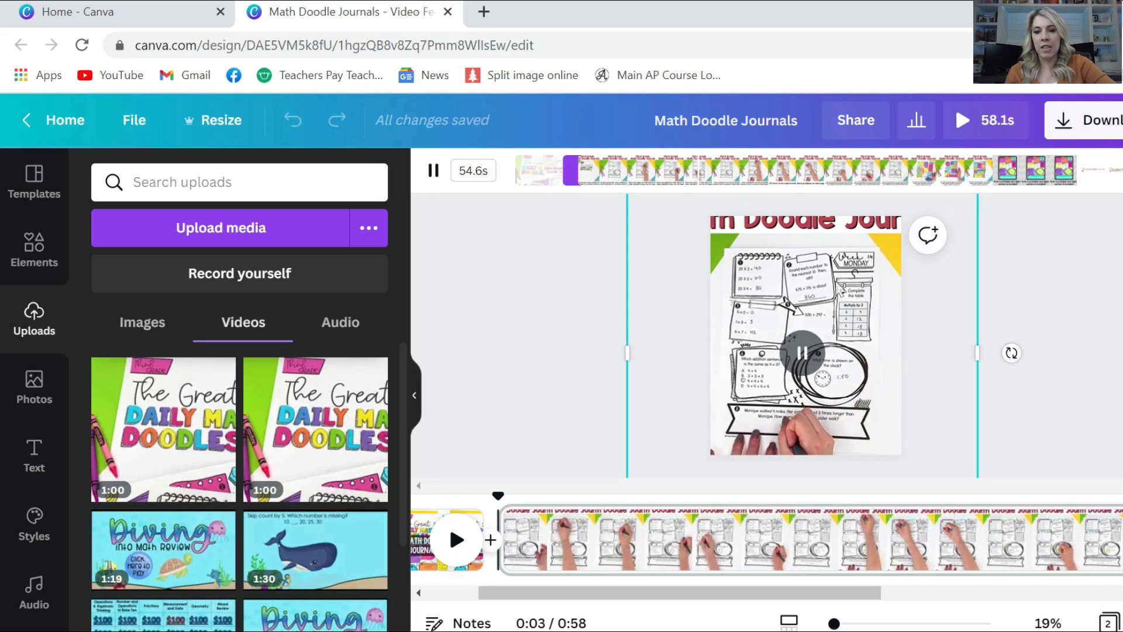
drag(853, 278, 852, 259)
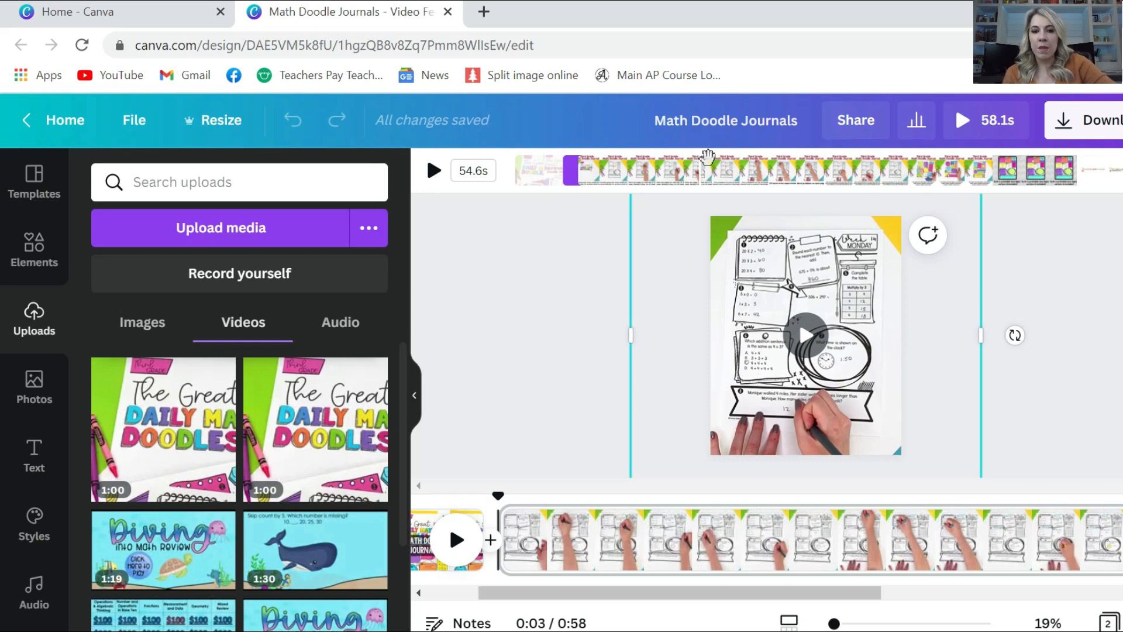
Trim more from the clip's start and end so it runs about 8.1 seconds
drag(572, 171, 831, 217)
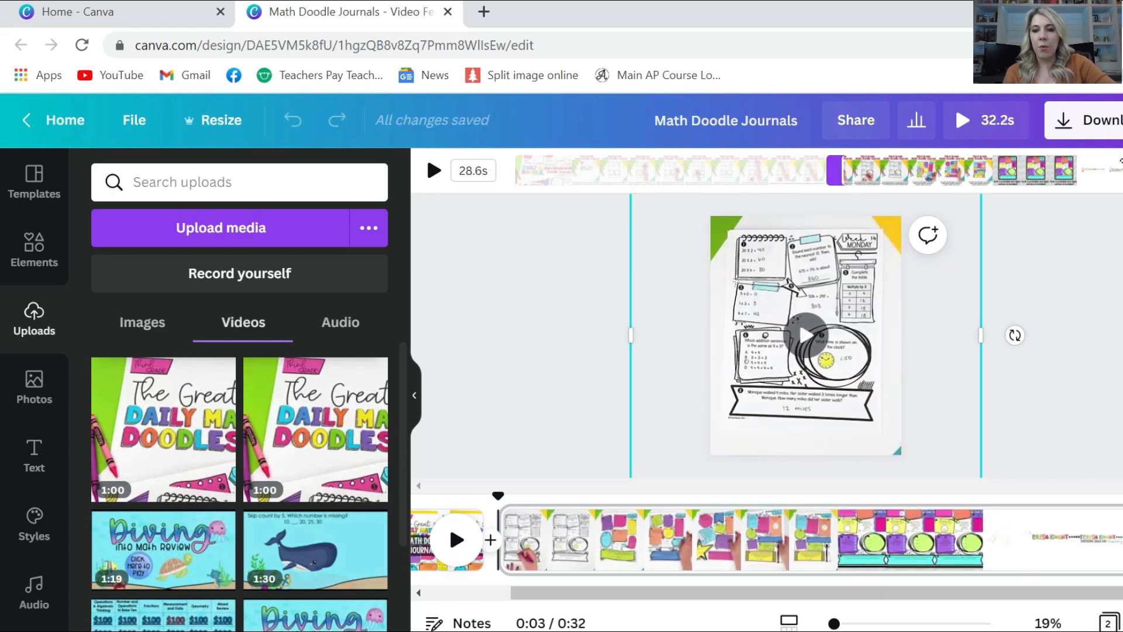
drag(1089, 170, 936, 170)
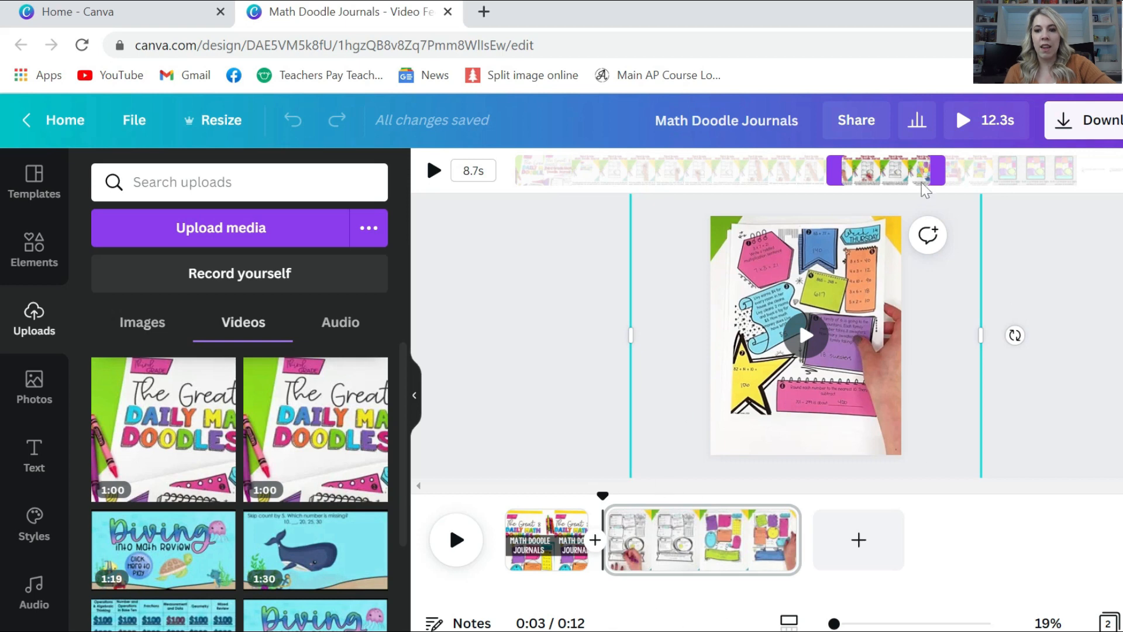
drag(936, 170, 930, 175)
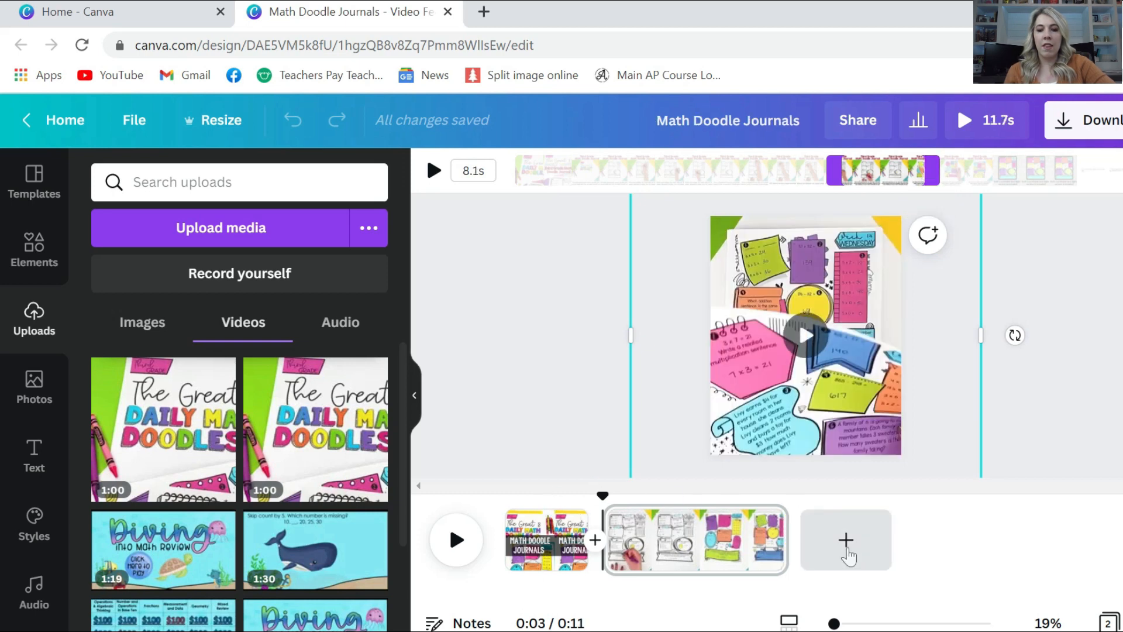
Add a blank third page to the video
click(848, 551)
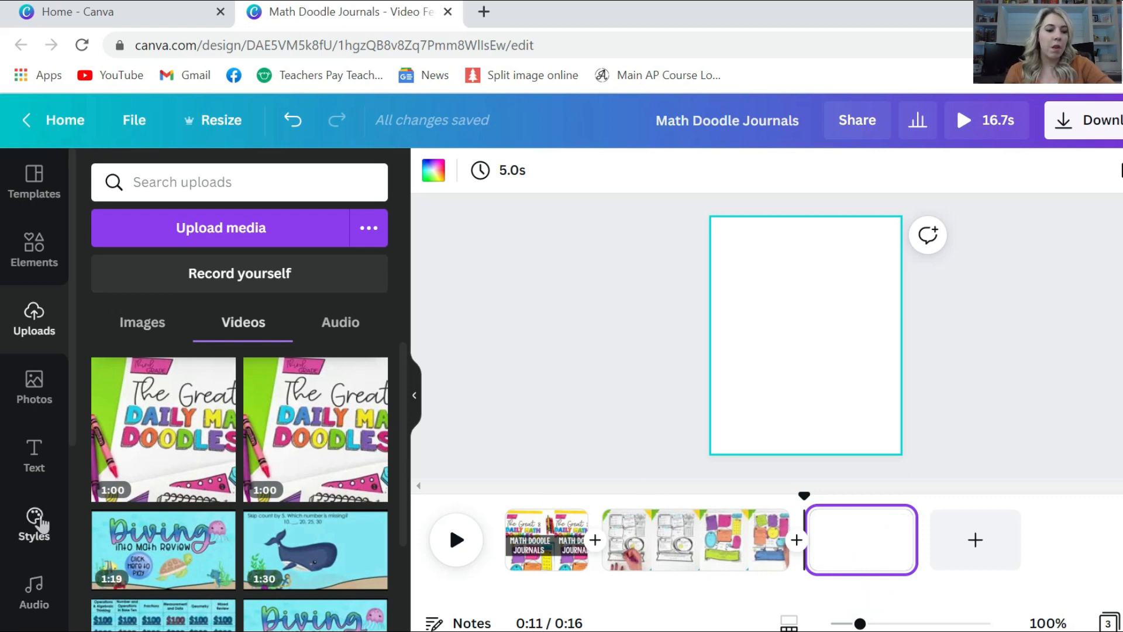
scroll(29, 444, down, 5)
scroll(30, 445, up, 5)
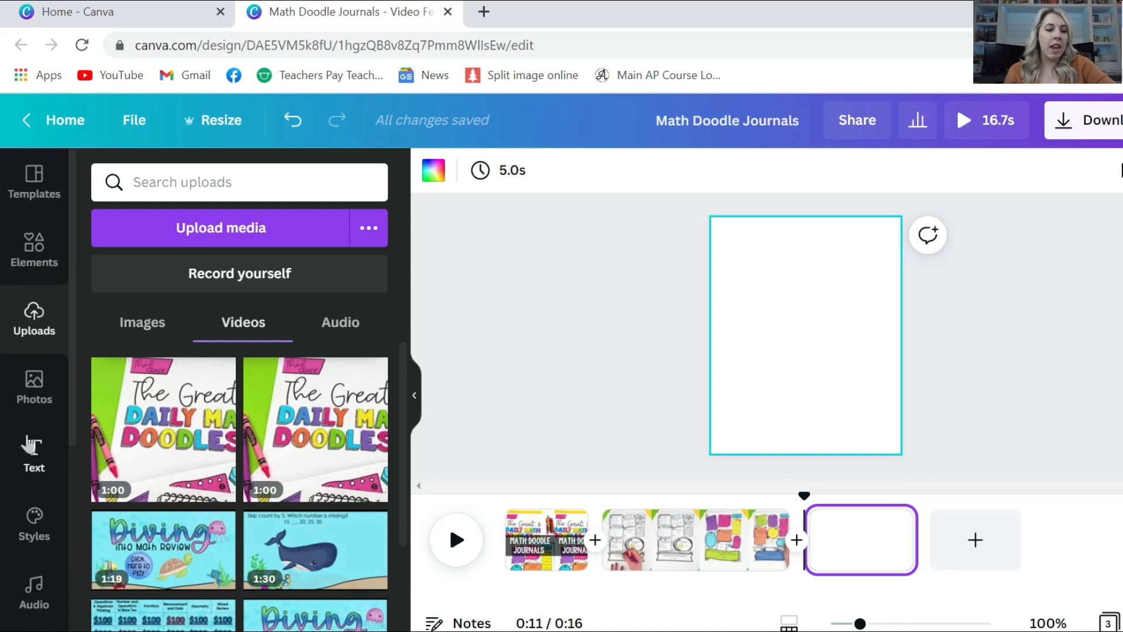
right_click(29, 444)
click(8, 258)
Add the sky-and-hills photo grid from Elements, shrunk and moved toward the lower right
click(34, 248)
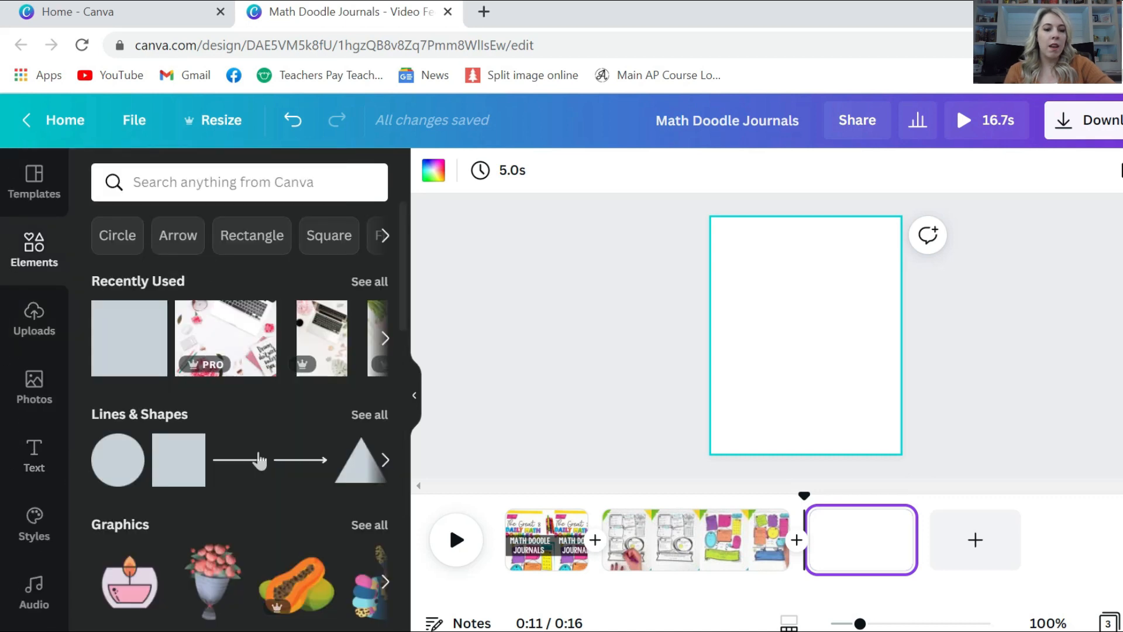
scroll(259, 461, down, 5)
scroll(259, 460, down, 10)
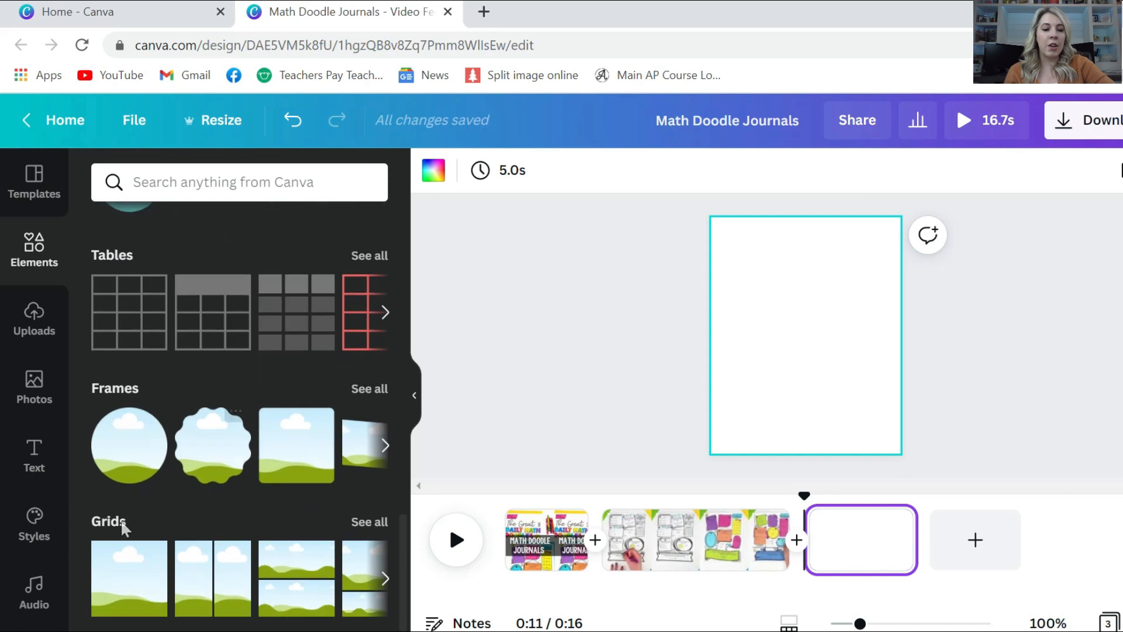
click(139, 570)
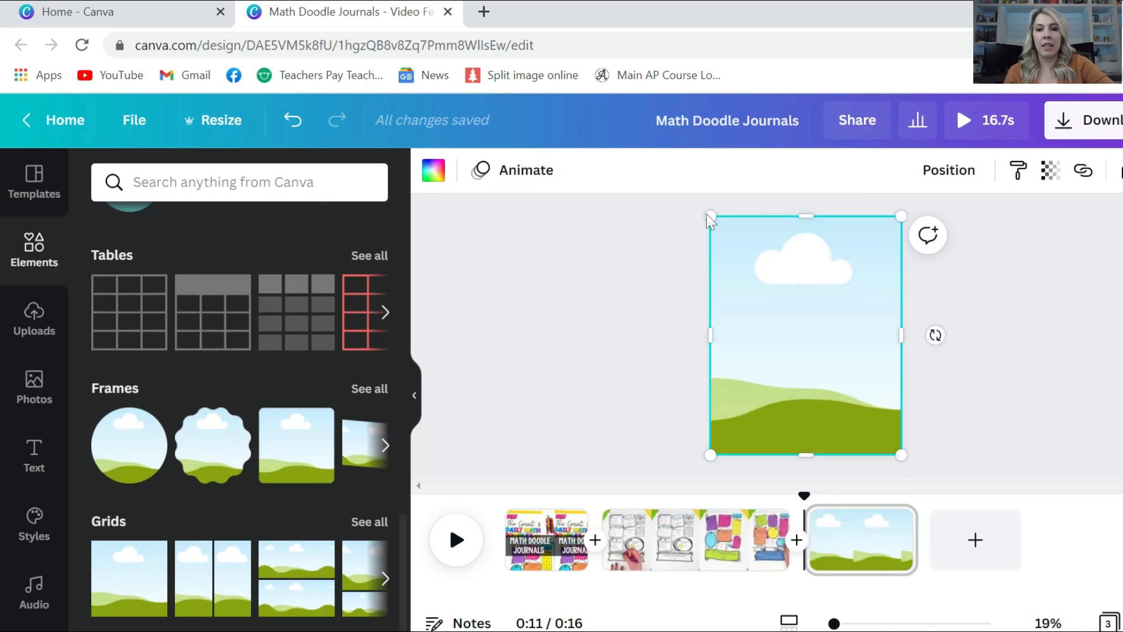
drag(711, 216, 806, 322)
mouse_move(835, 374)
mouse_down()
mouse_move(834, 395)
mouse_move(827, 366)
mouse_up()
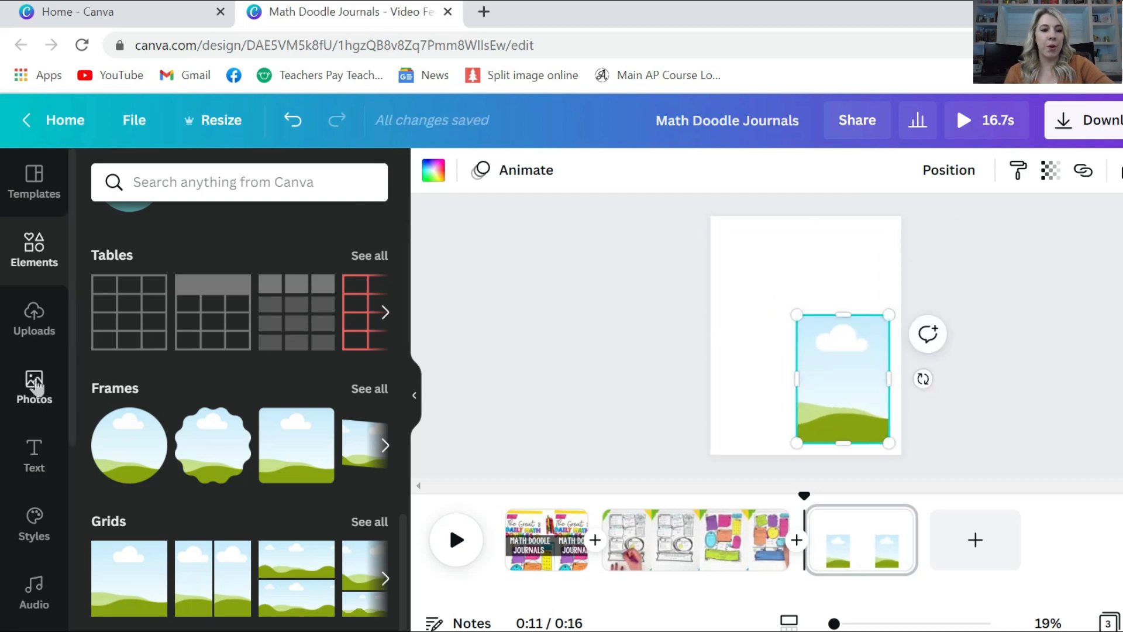
Drop the Great 8 Daily Math Doodles cover image into the frame and trim the page to 2.0s
click(35, 383)
click(34, 320)
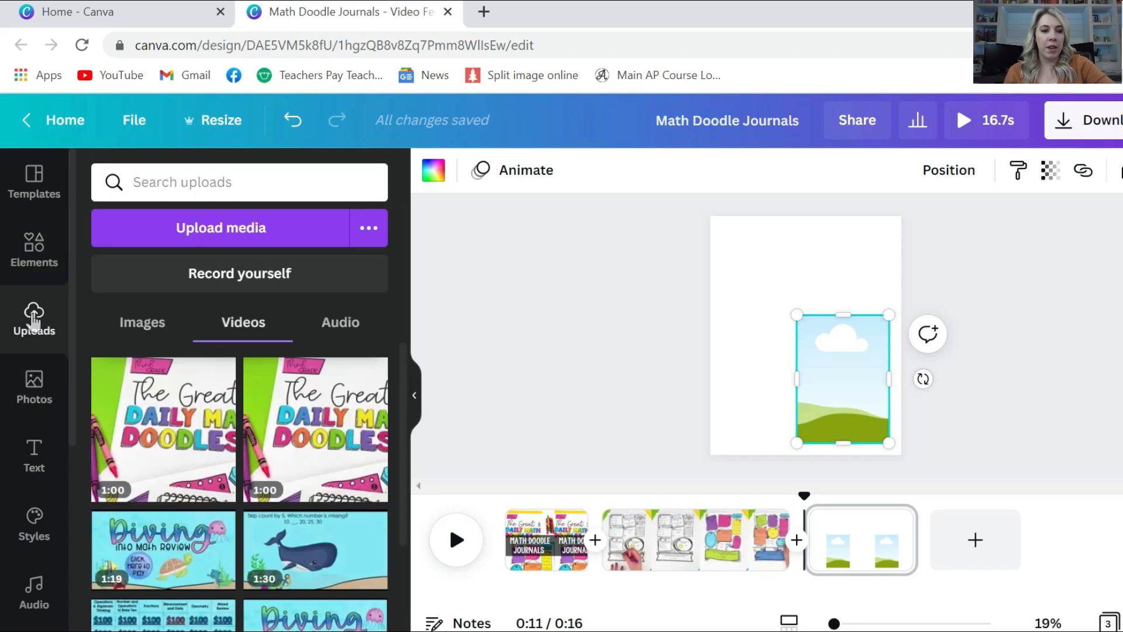
click(143, 331)
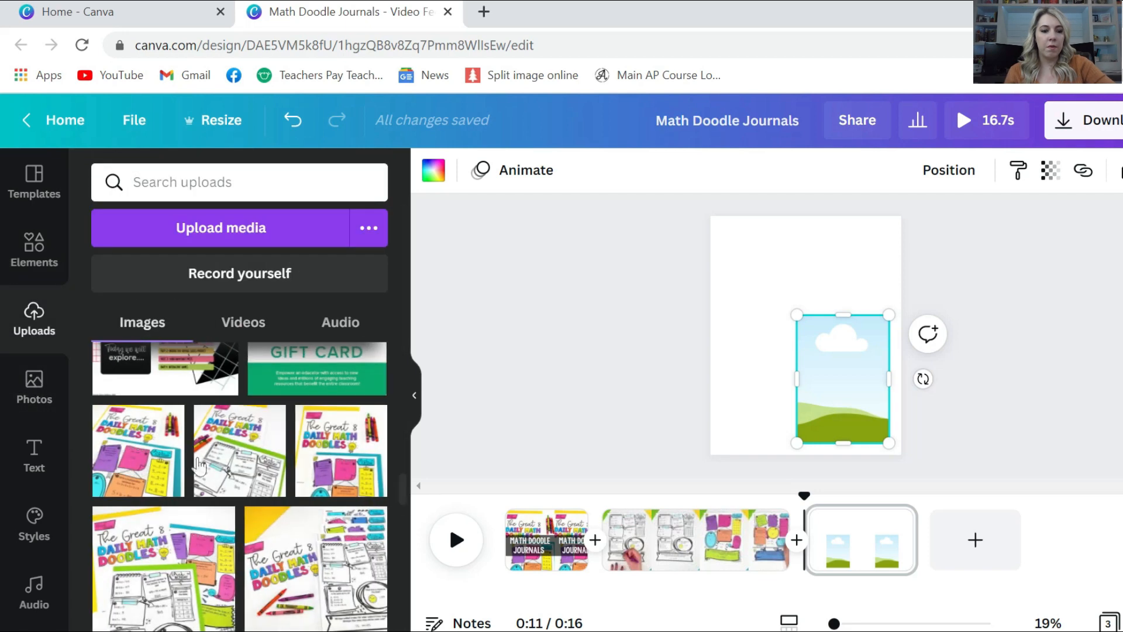
mouse_move(127, 481)
mouse_down()
mouse_move(644, 535)
mouse_move(842, 403)
mouse_up()
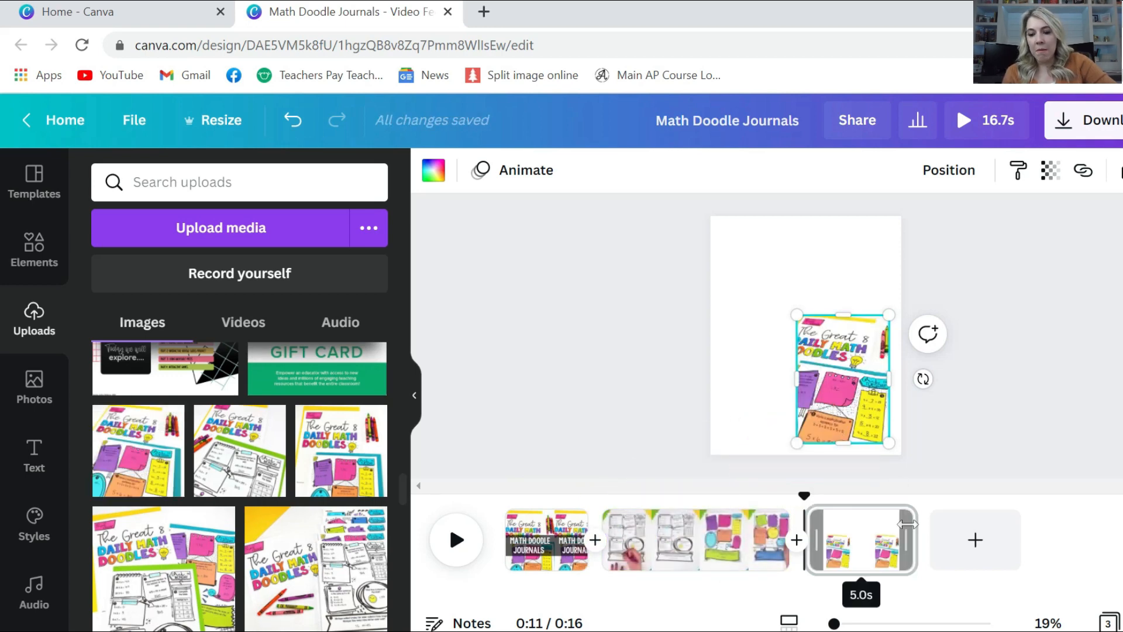
drag(897, 526, 840, 526)
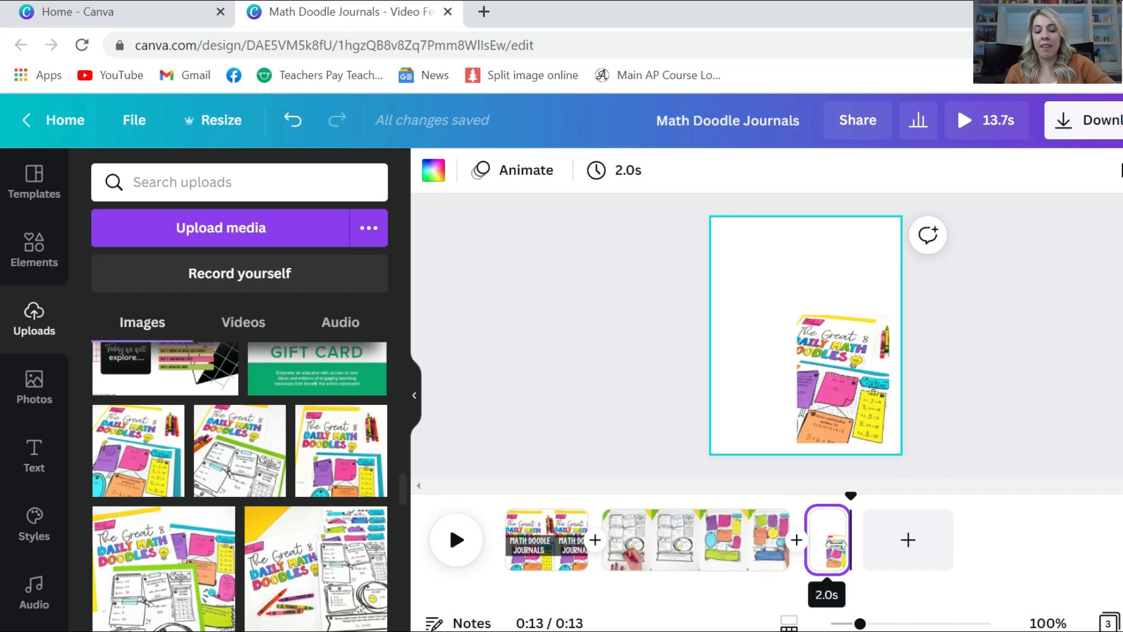
right_click(835, 550)
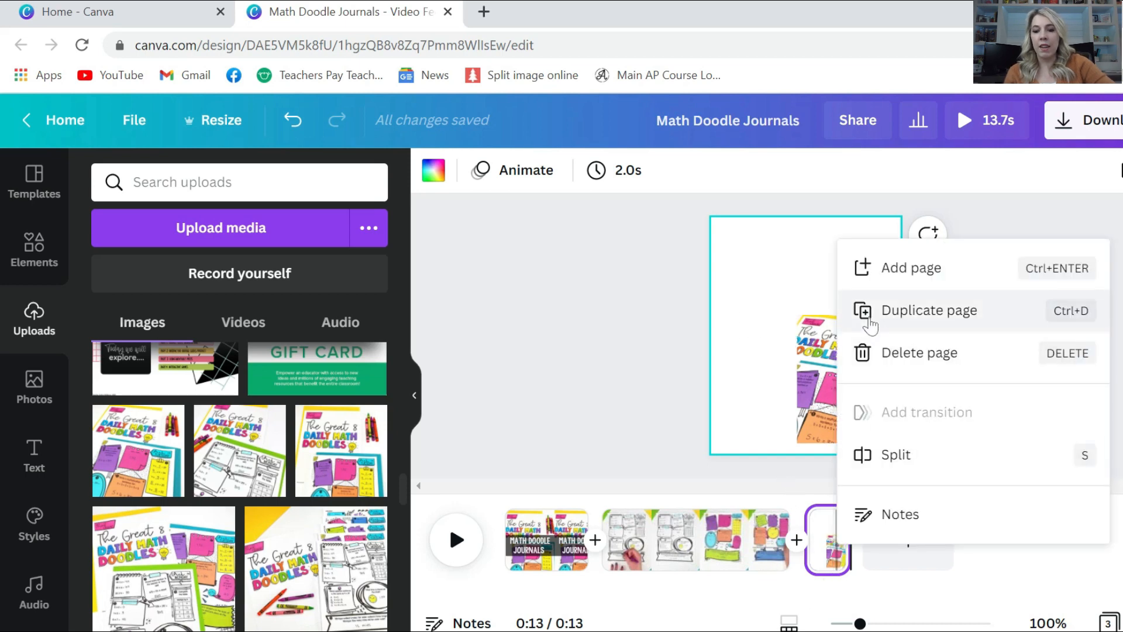
Duplicate the last page and paste a copy of the cover image onto it
click(869, 328)
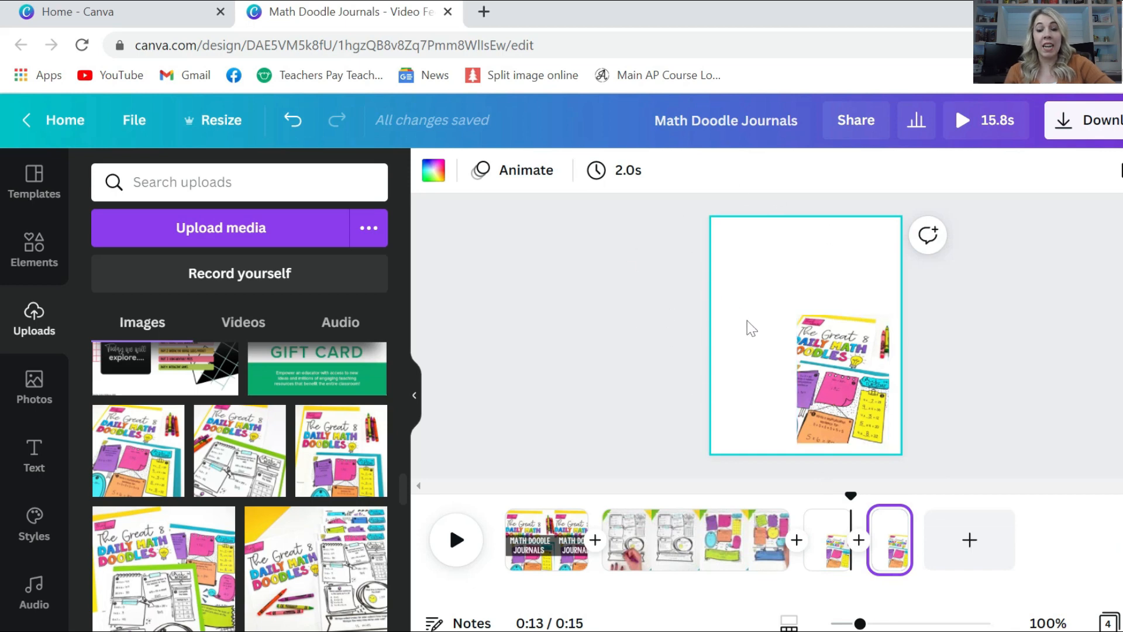
right_click(826, 370)
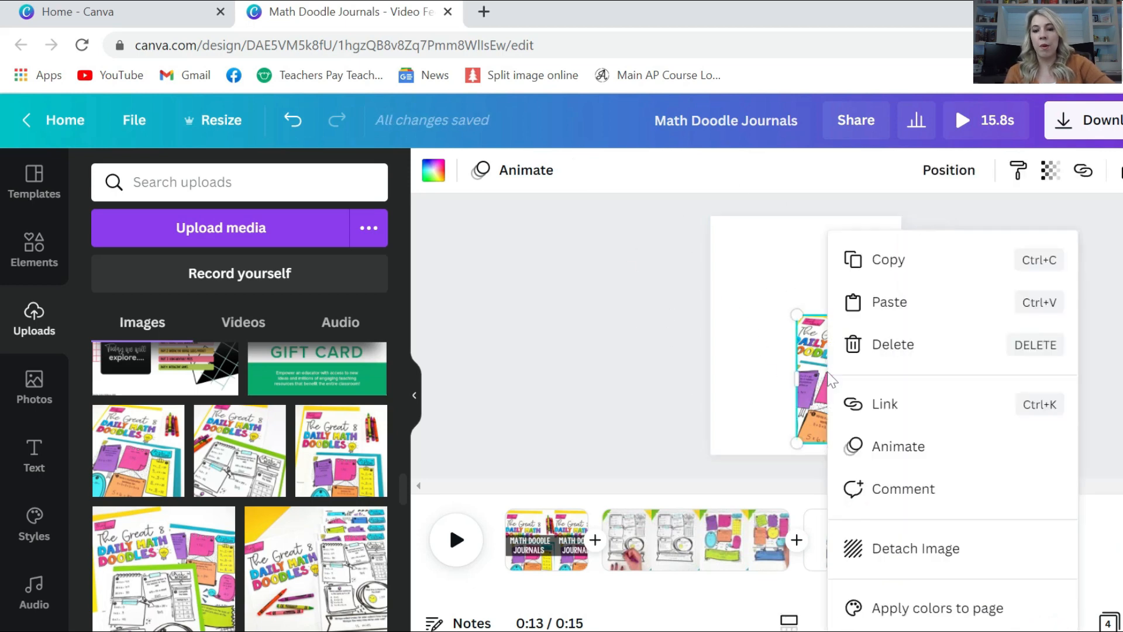
click(869, 263)
click(749, 258)
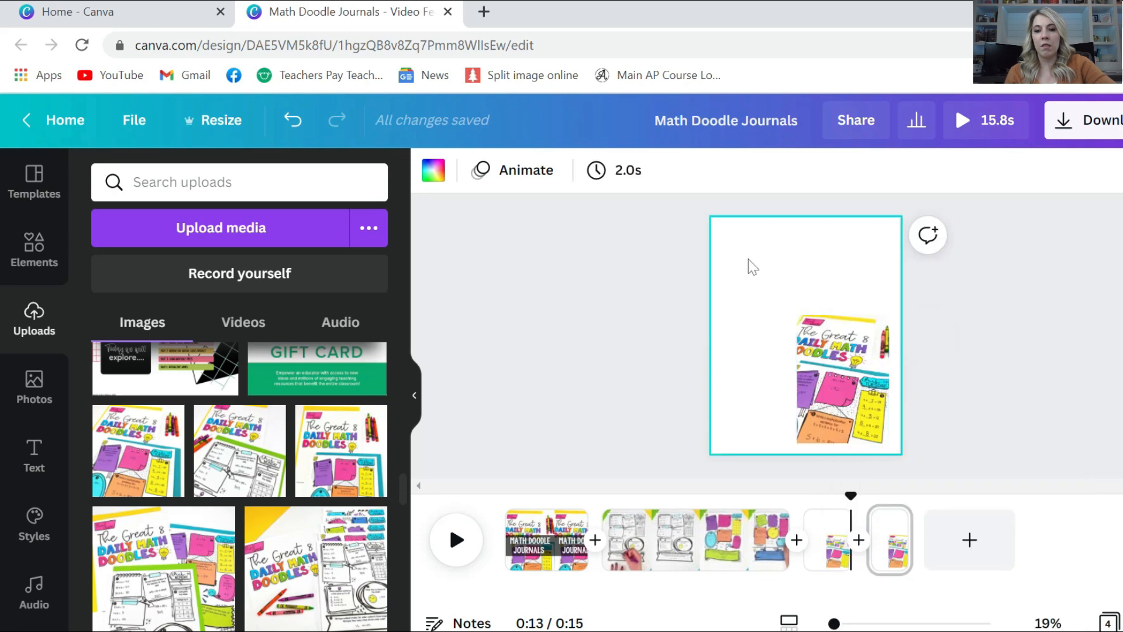
right_click(749, 259)
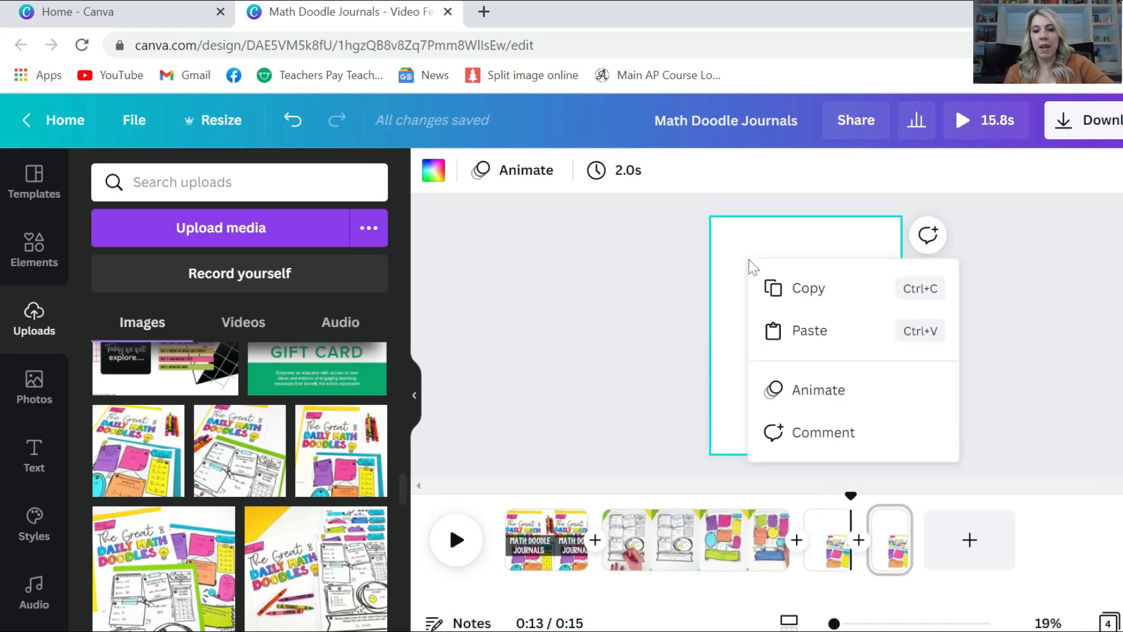
click(793, 333)
Move the copy left, tilt it about 20°, swap in the second upload, then duplicate the page
drag(835, 363, 755, 360)
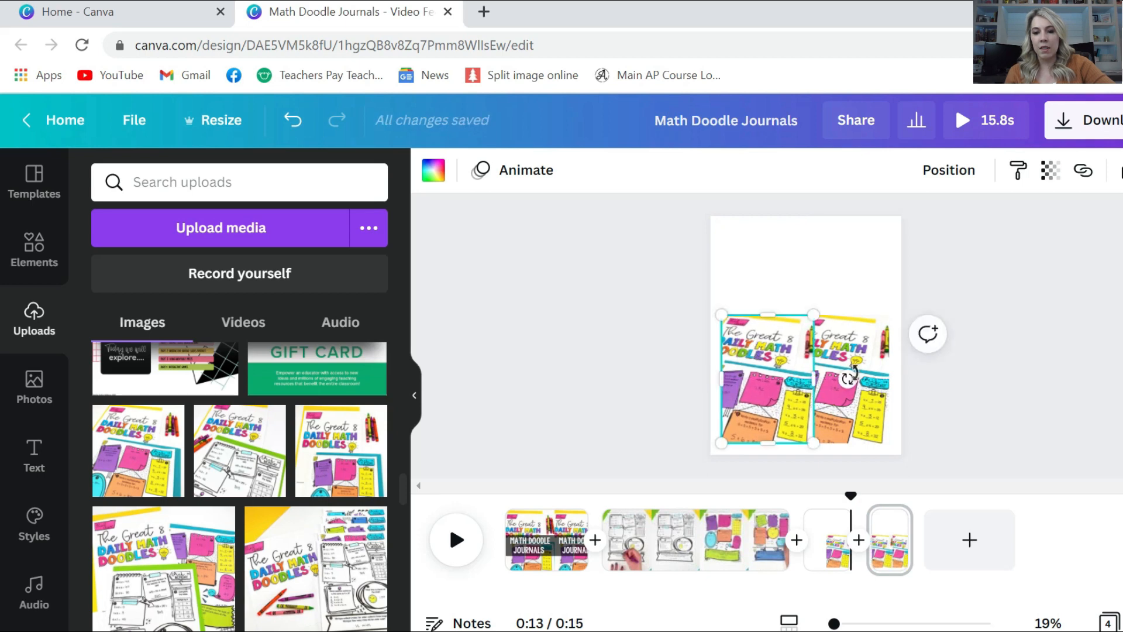
drag(853, 373, 855, 406)
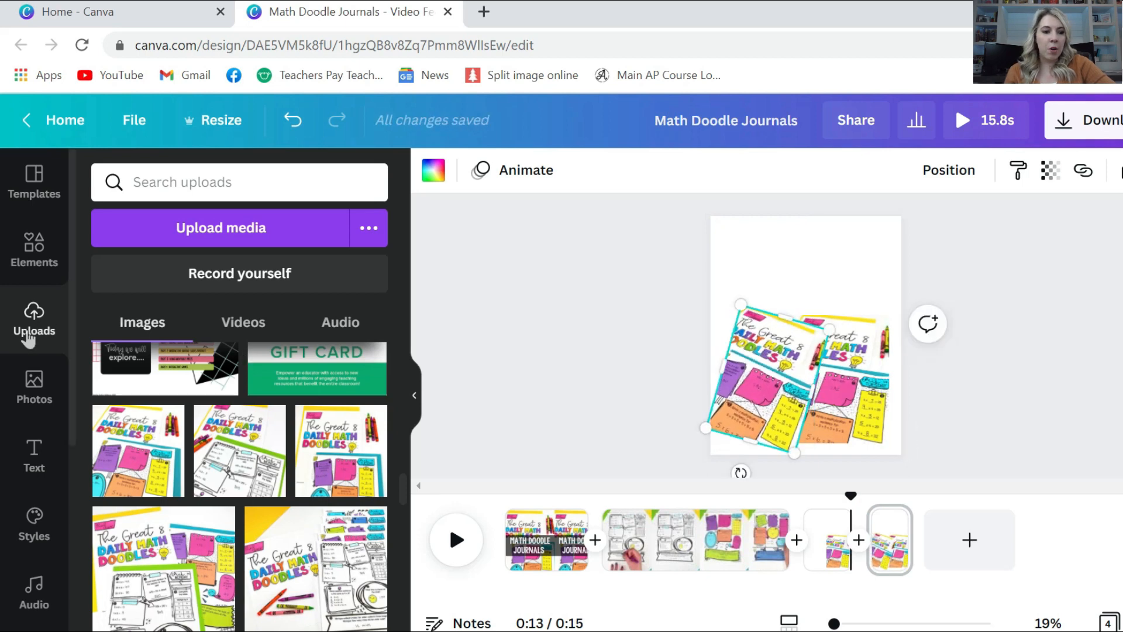
mouse_move(236, 466)
mouse_down()
mouse_move(370, 479)
mouse_move(693, 397)
mouse_move(769, 399)
mouse_up()
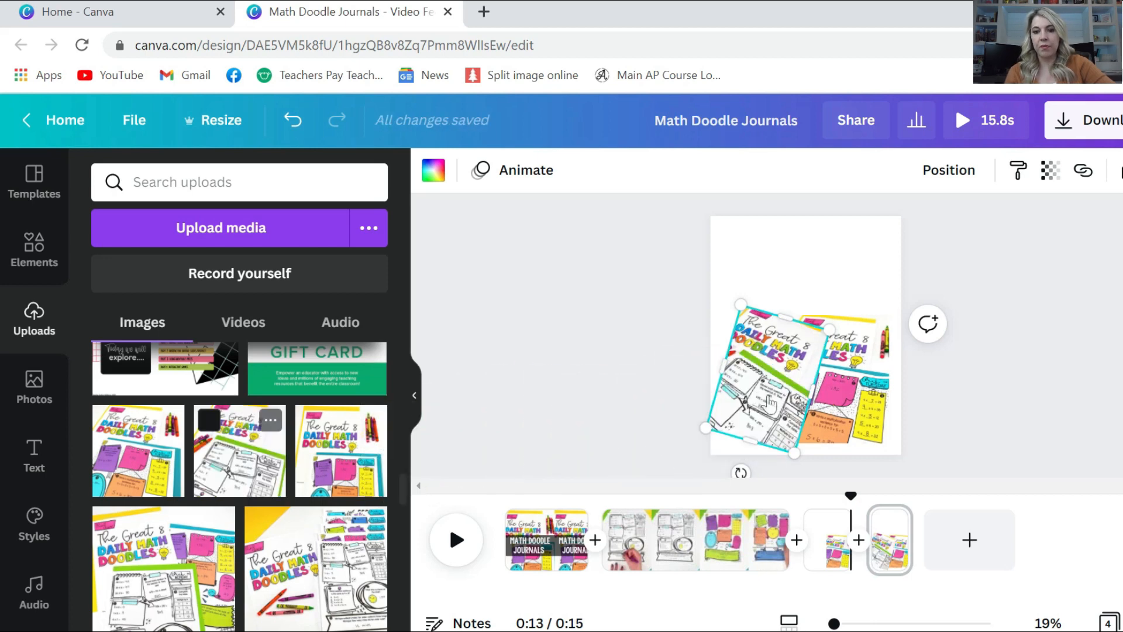
right_click(894, 522)
click(964, 289)
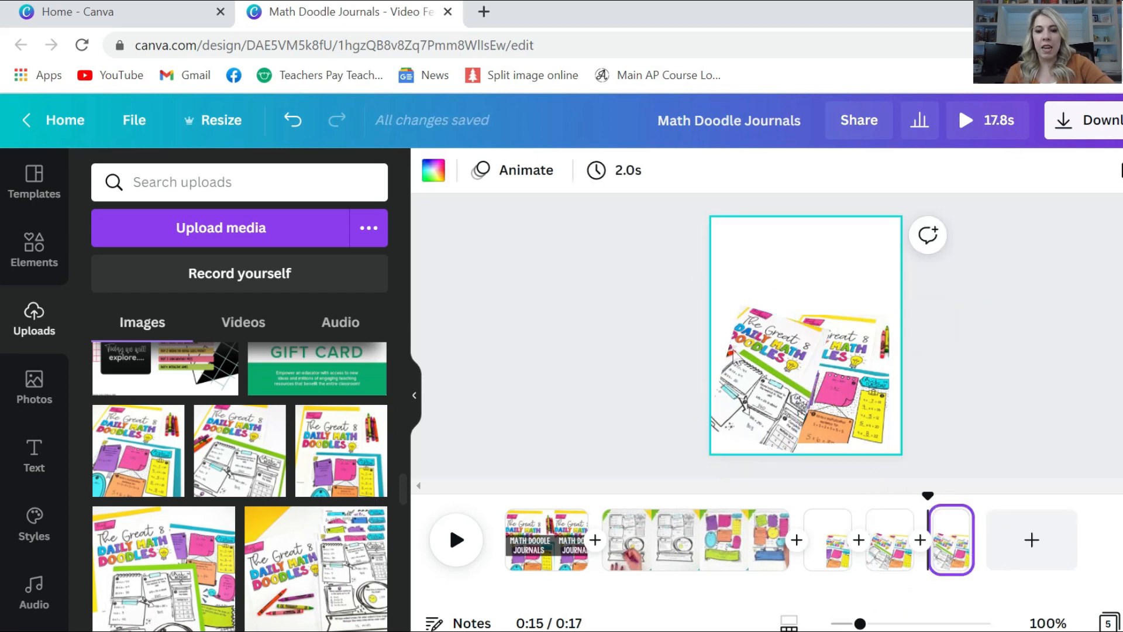
Paste a copy of the tilted image at the top, tilt it the other way, and swap in the third upload
click(751, 358)
right_click(751, 358)
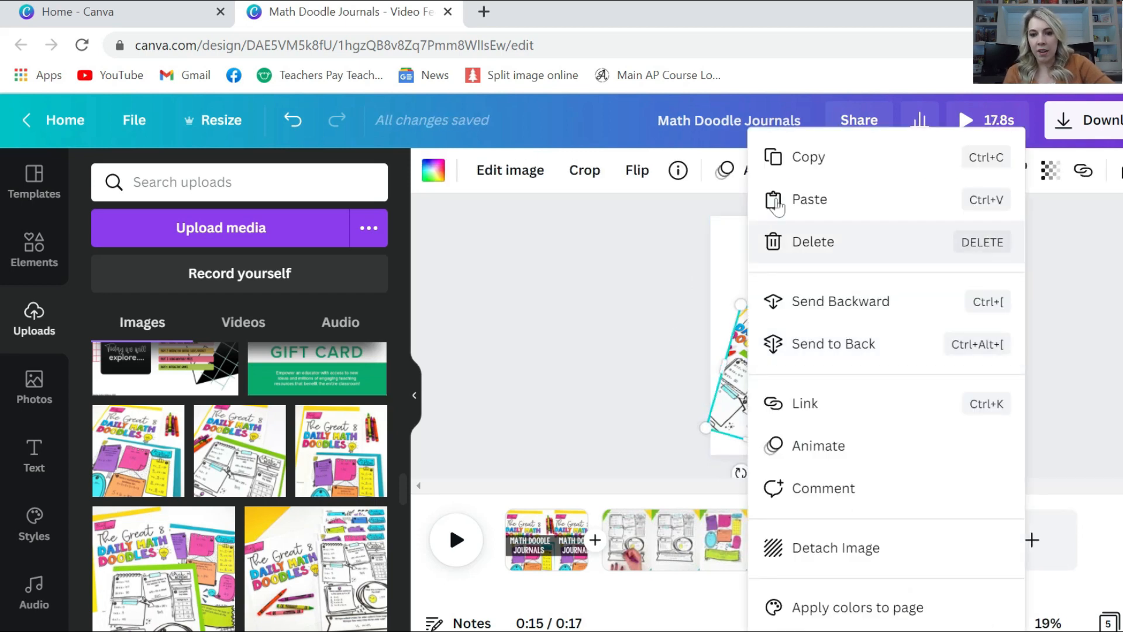
click(771, 155)
right_click(771, 237)
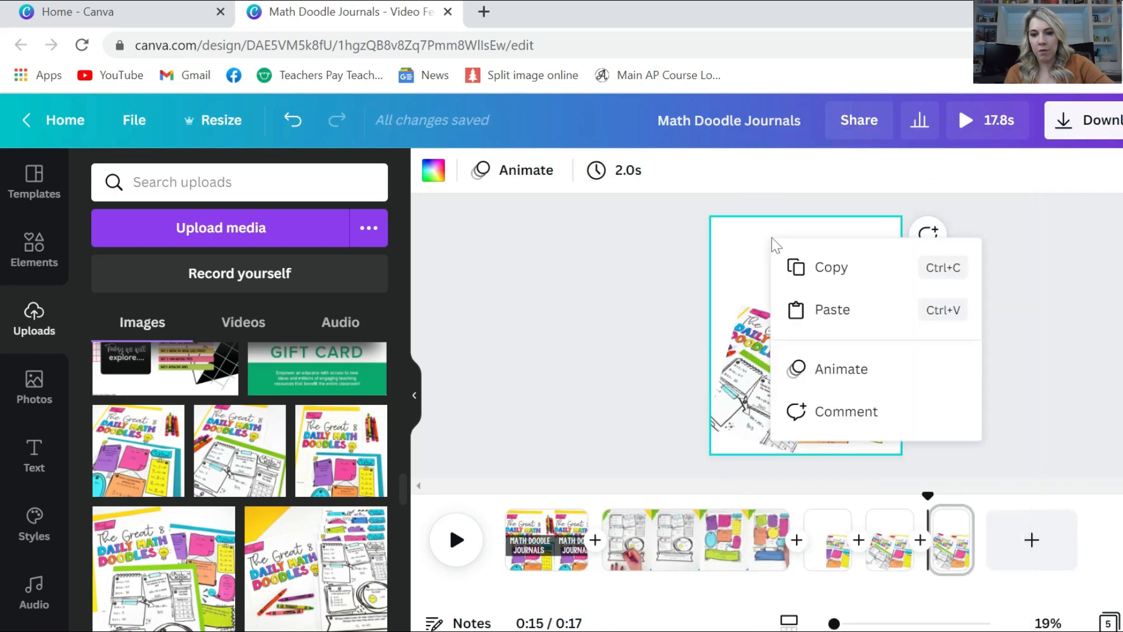
click(826, 308)
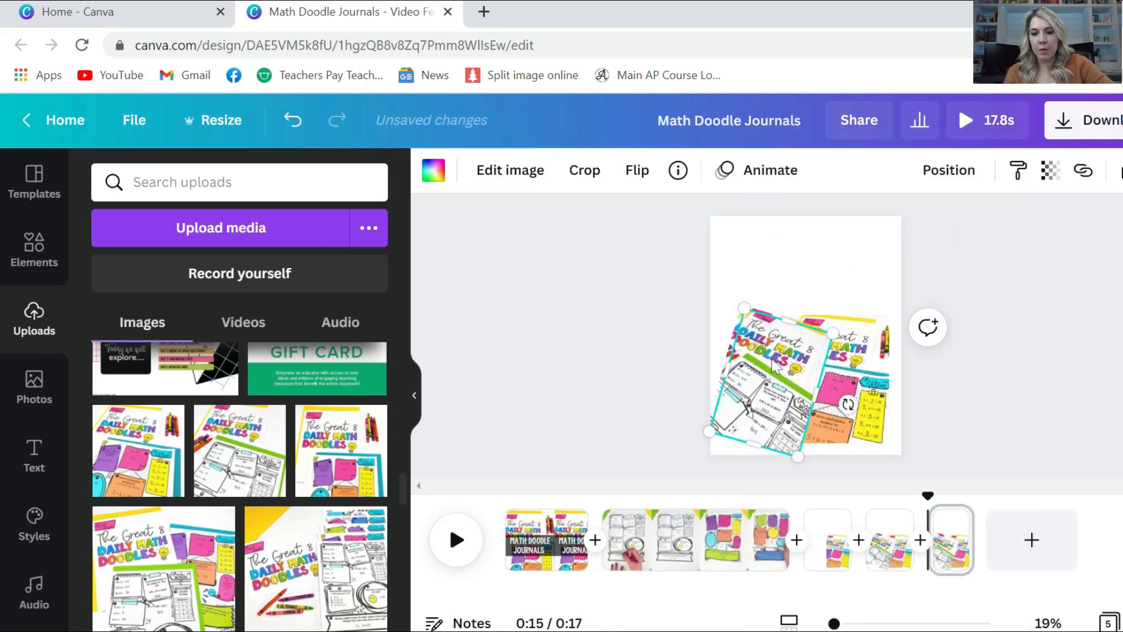
drag(775, 358, 834, 275)
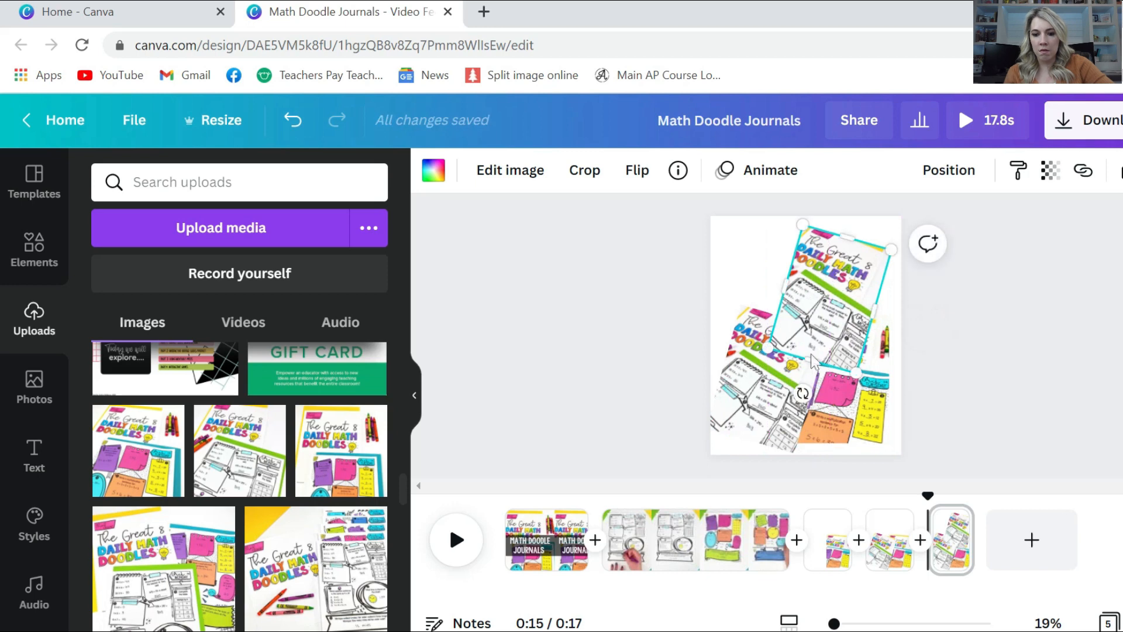
drag(803, 393, 846, 396)
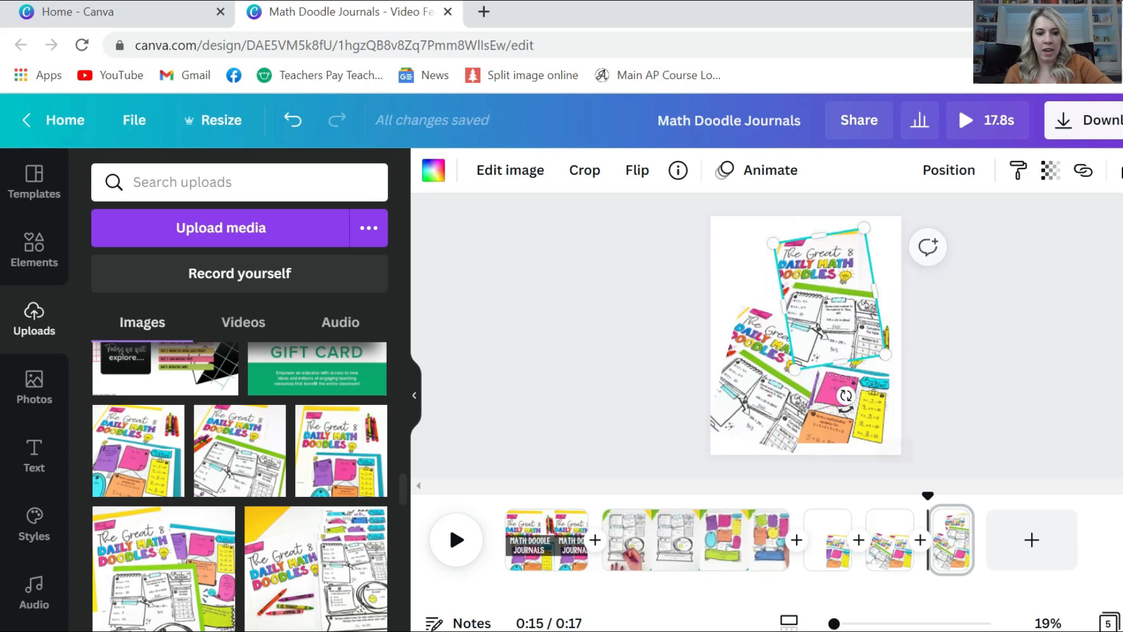
drag(430, 448, 825, 298)
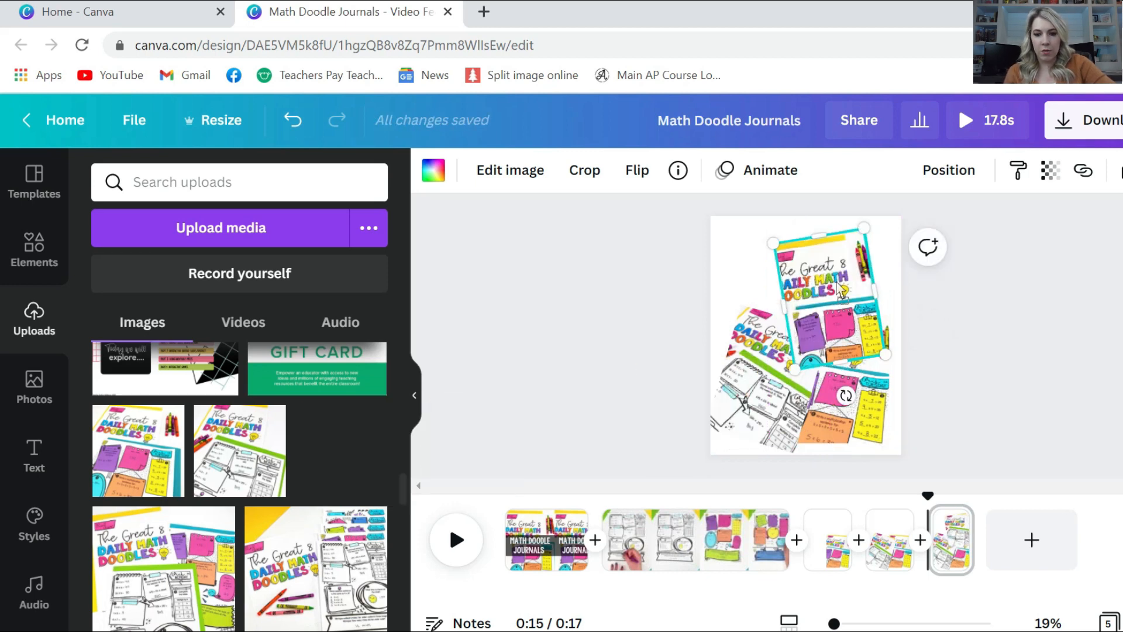
Duplicate the fifth page as a sixth page and add another tilted copy showing a different doodle upload
right_click(954, 541)
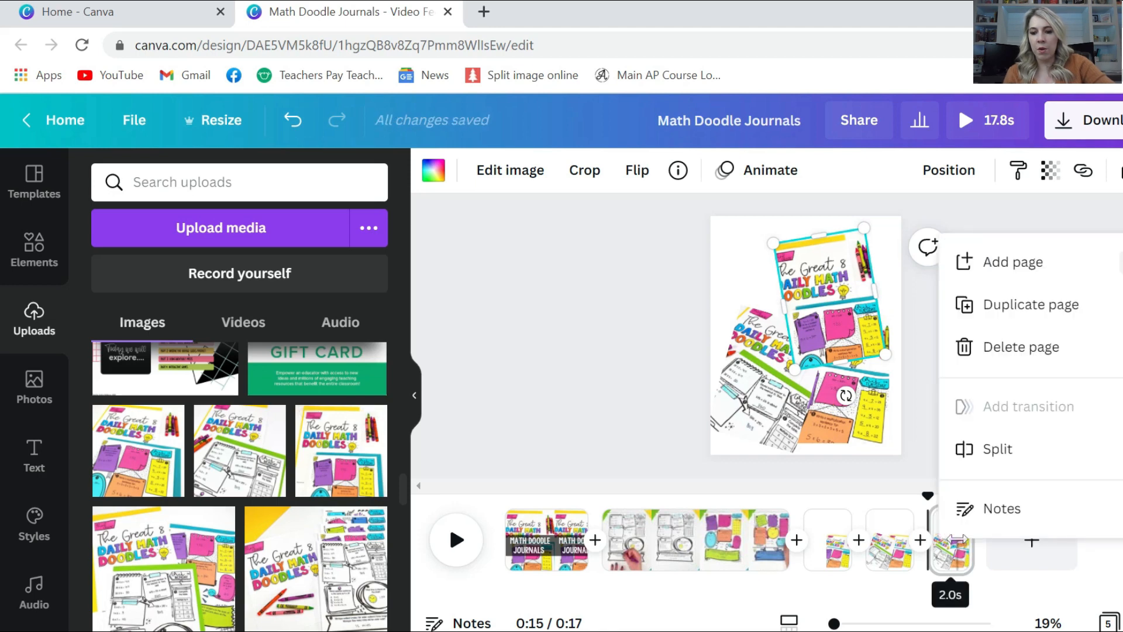
click(993, 310)
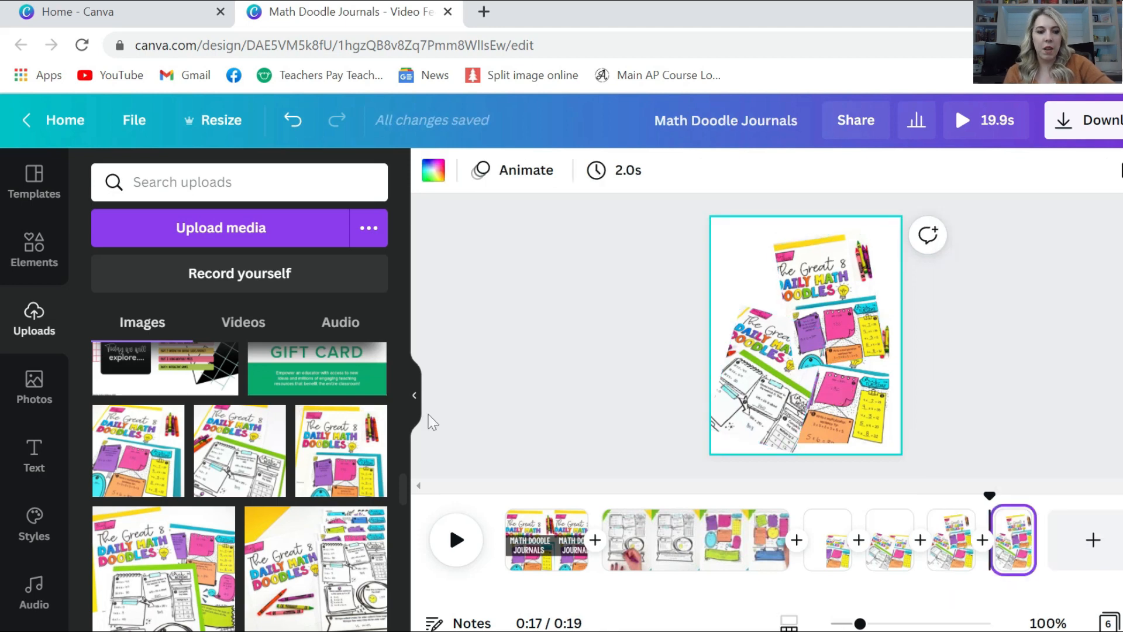
drag(164, 565, 151, 465)
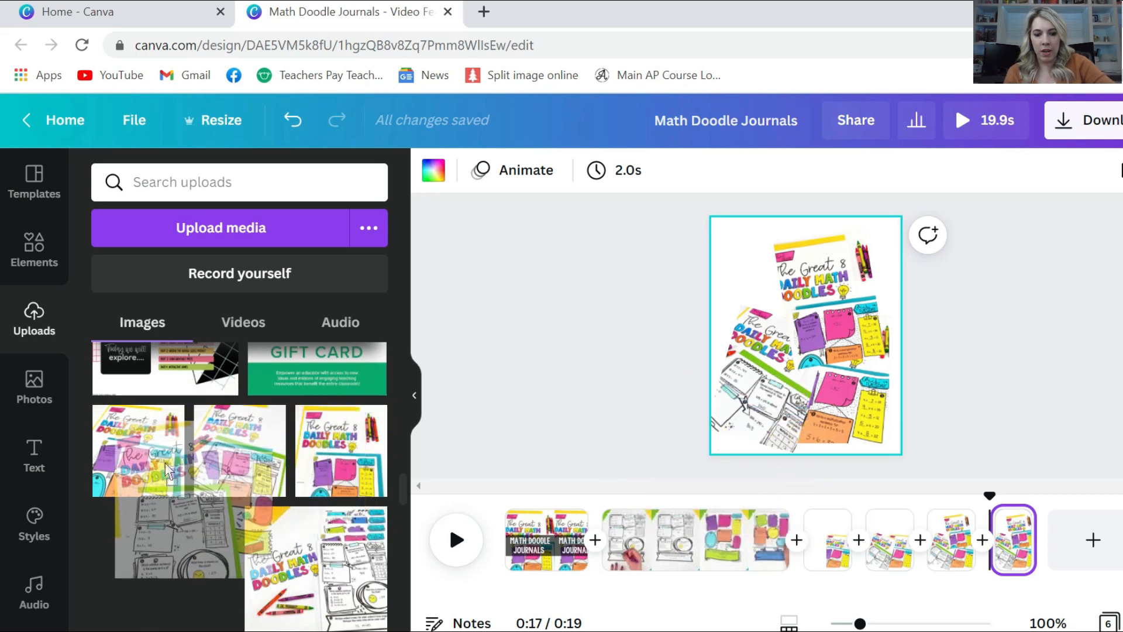
right_click(816, 269)
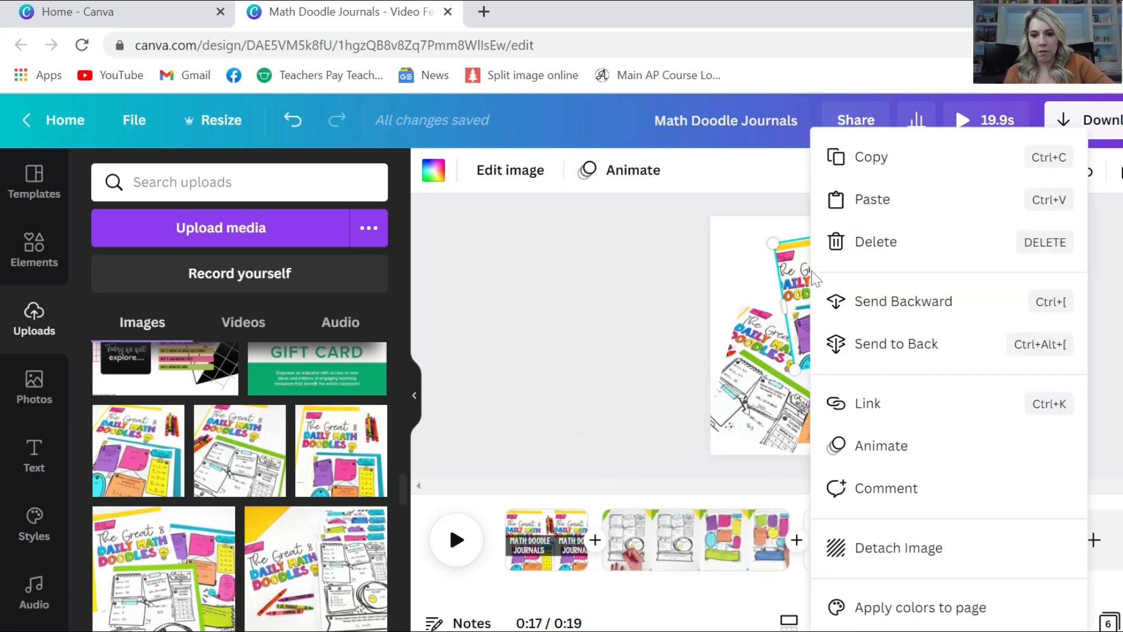
click(853, 158)
right_click(733, 248)
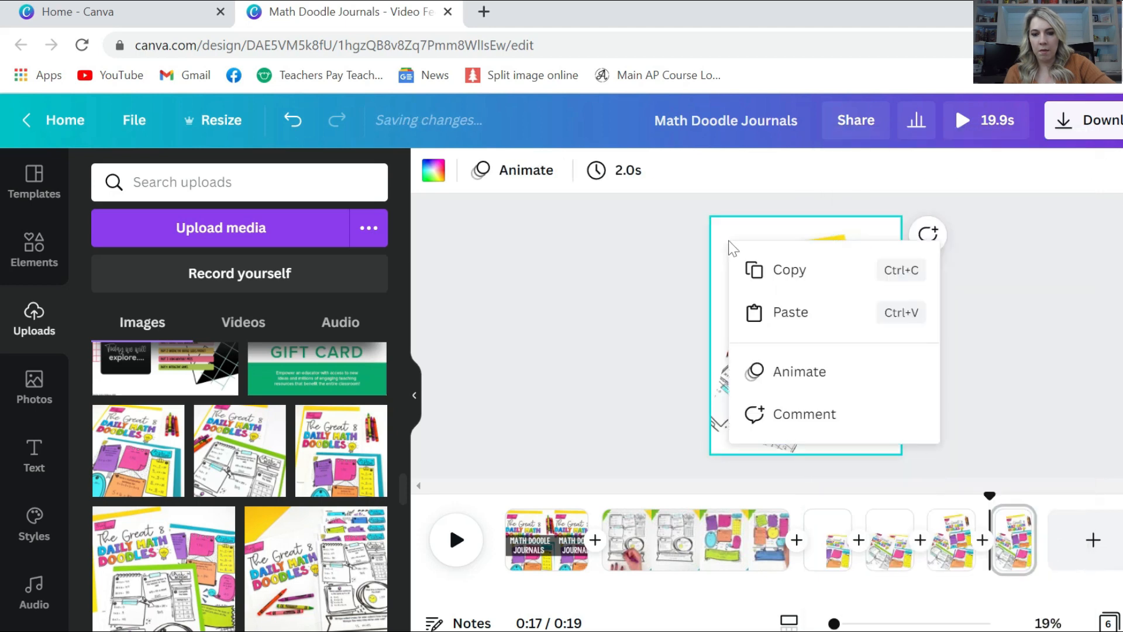
click(791, 312)
drag(791, 307, 732, 309)
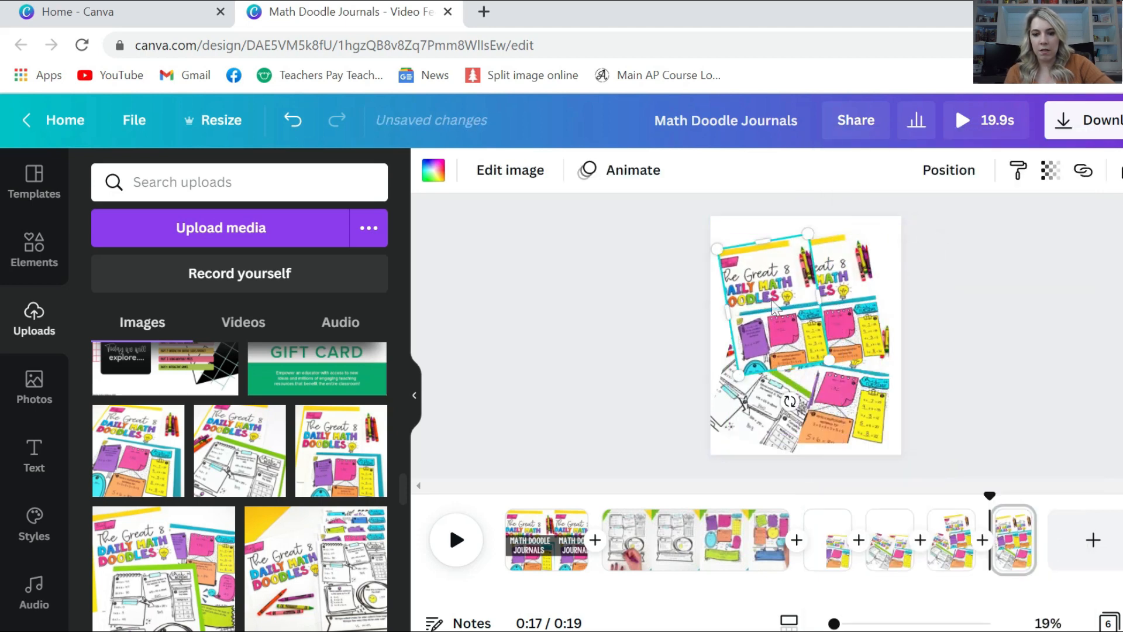
drag(790, 401, 751, 401)
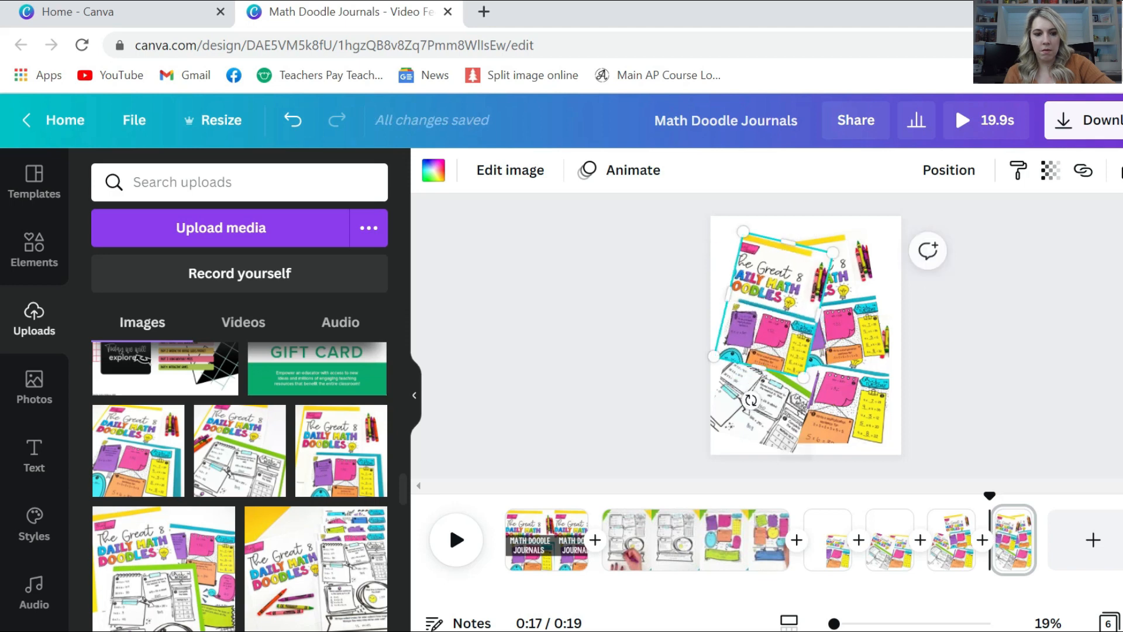
drag(158, 583, 743, 334)
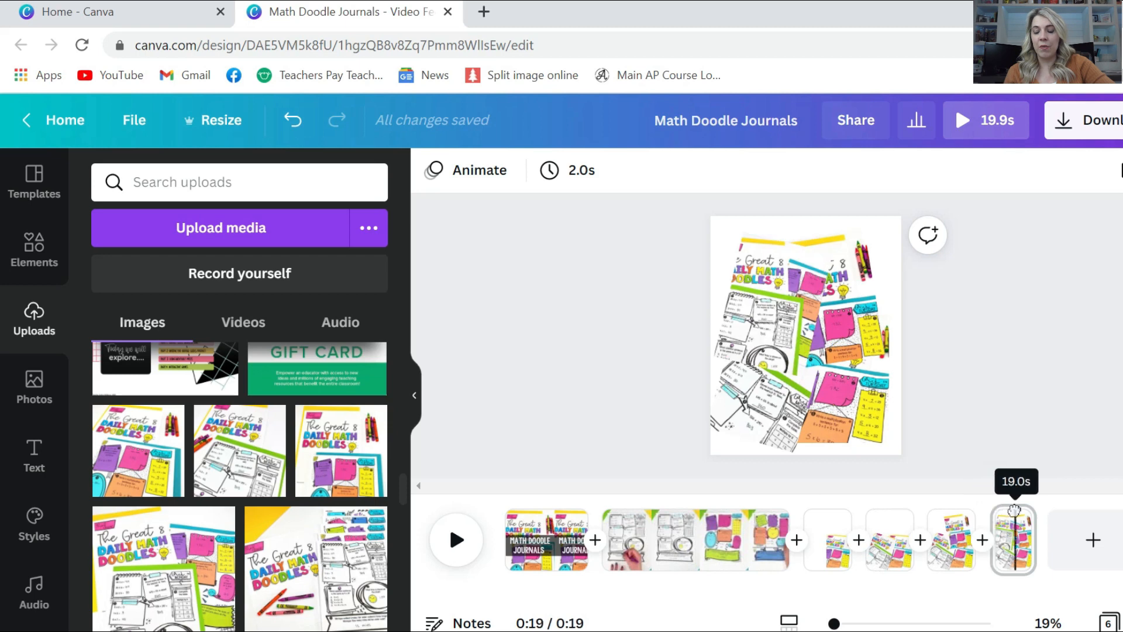
Duplicate the last page as a seventh page and stretch a grey rectangle over the whole page
right_click(1006, 546)
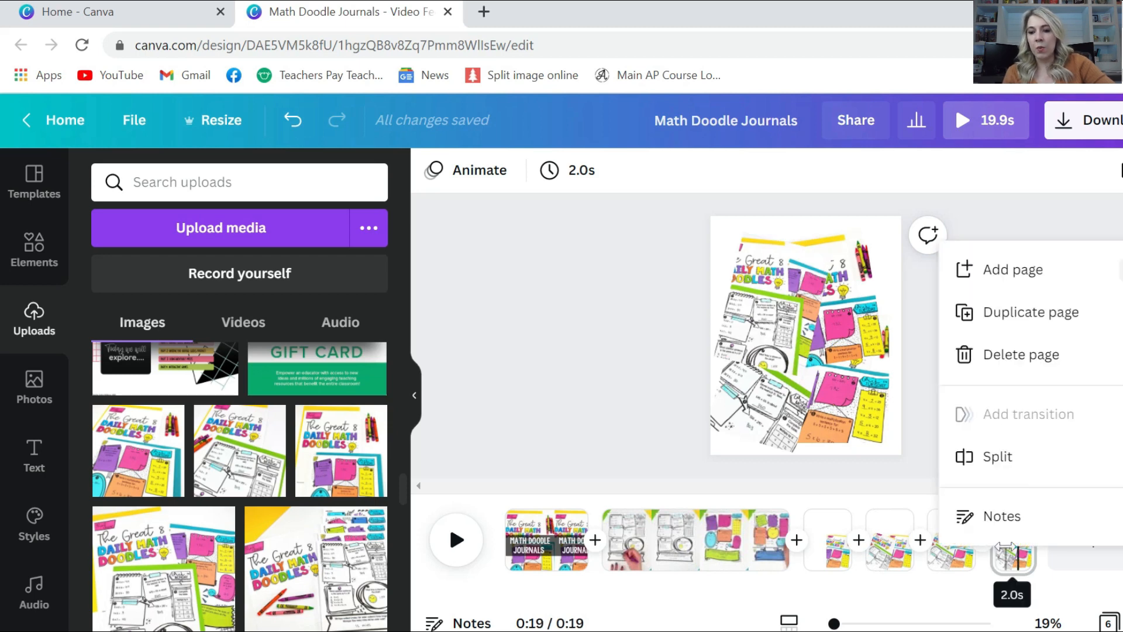
click(992, 314)
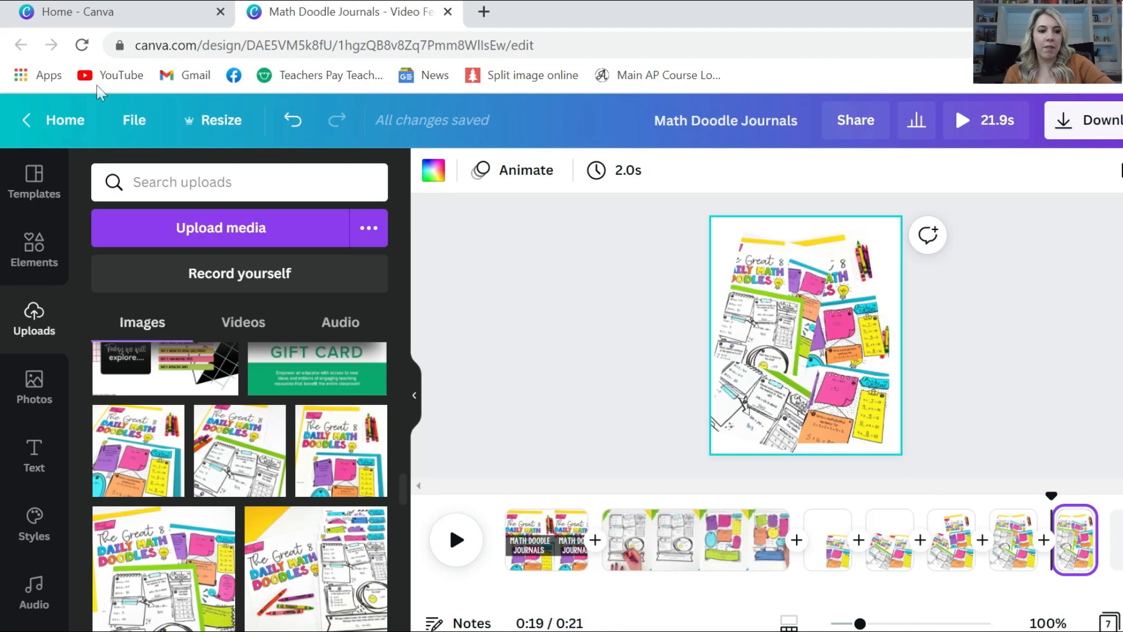
click(29, 253)
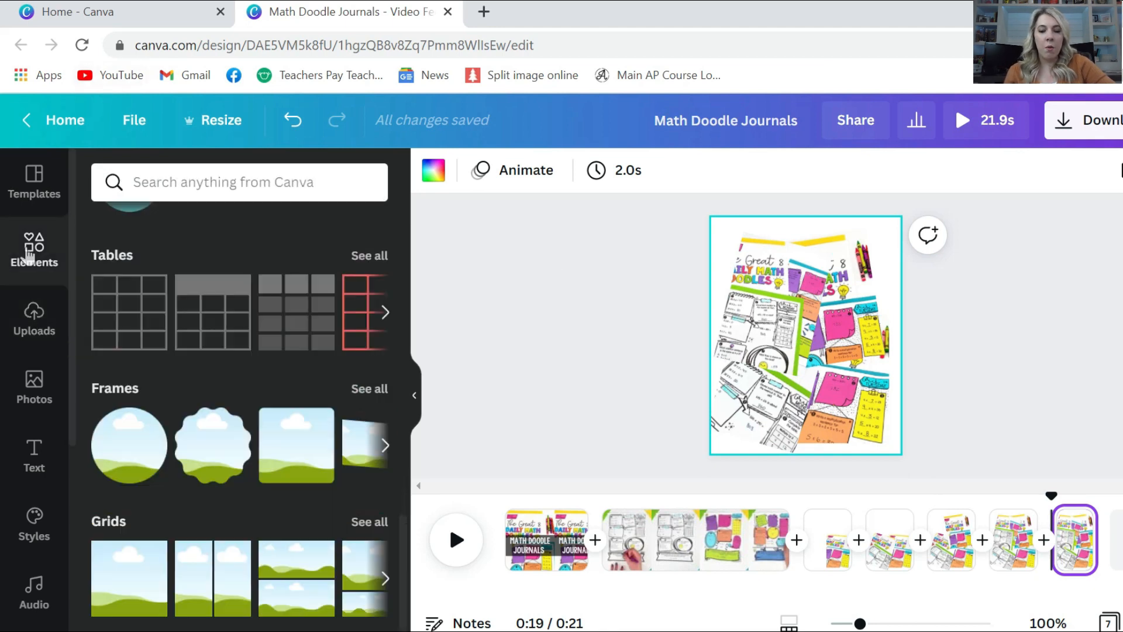
scroll(130, 351, up, 10)
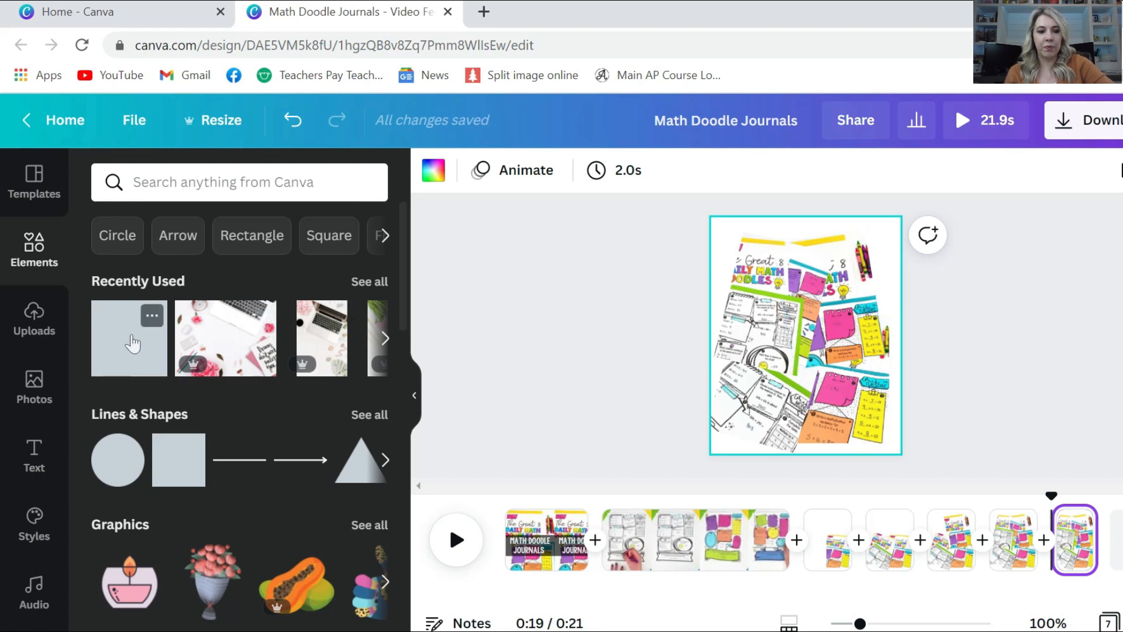
drag(149, 313, 745, 244)
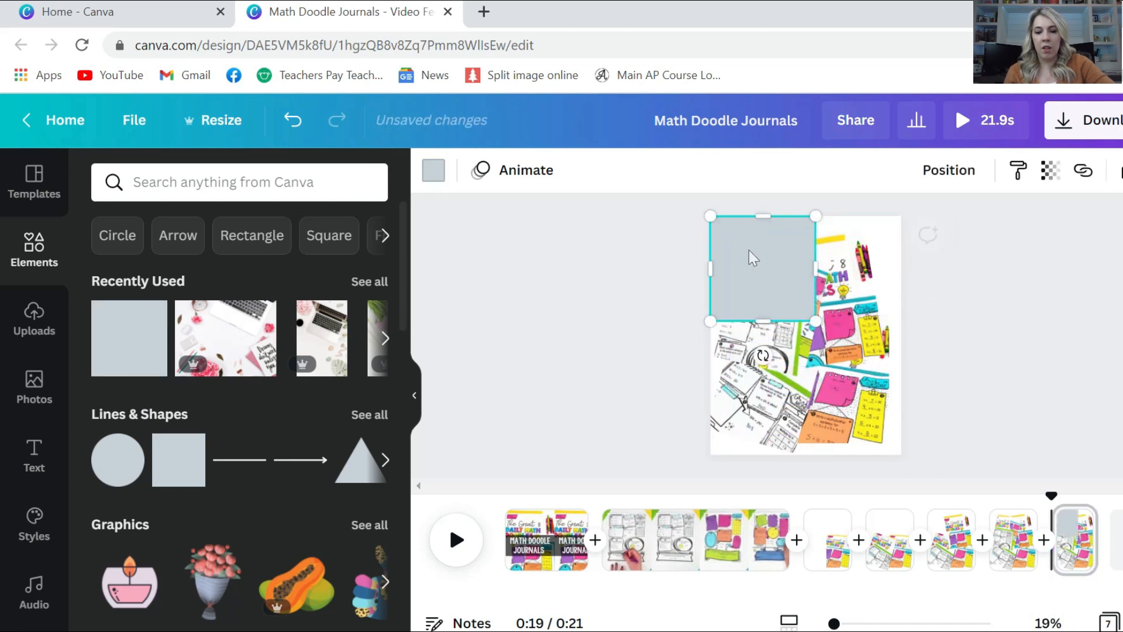
drag(829, 369, 918, 499)
Fill the rectangle with the teal brand colour and lower its transparency so the collage shows through
click(433, 172)
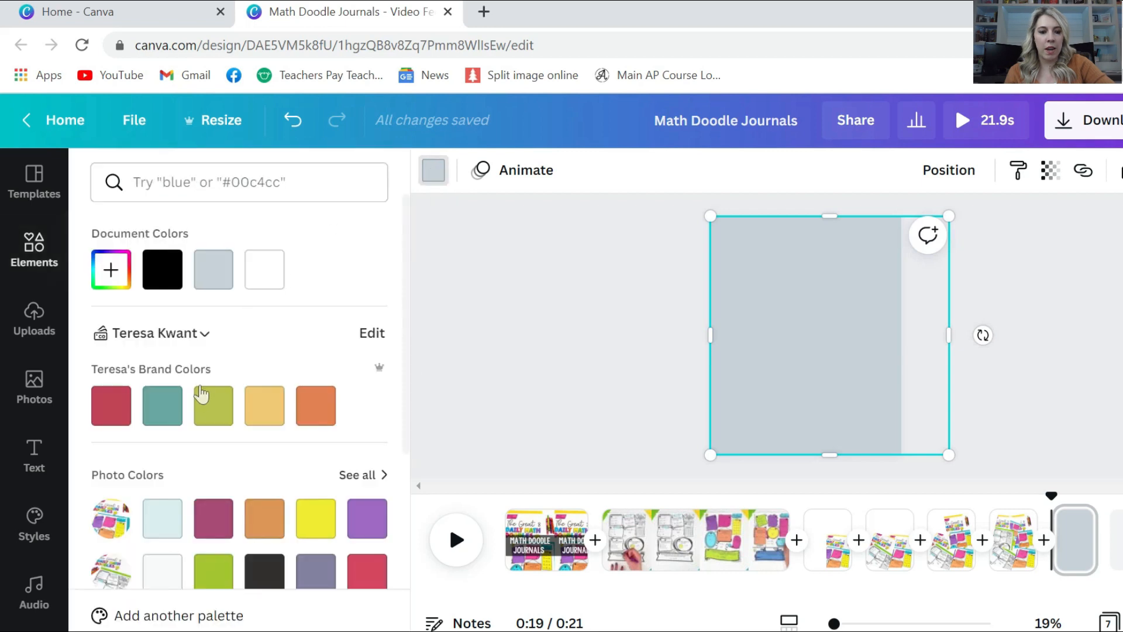
click(173, 414)
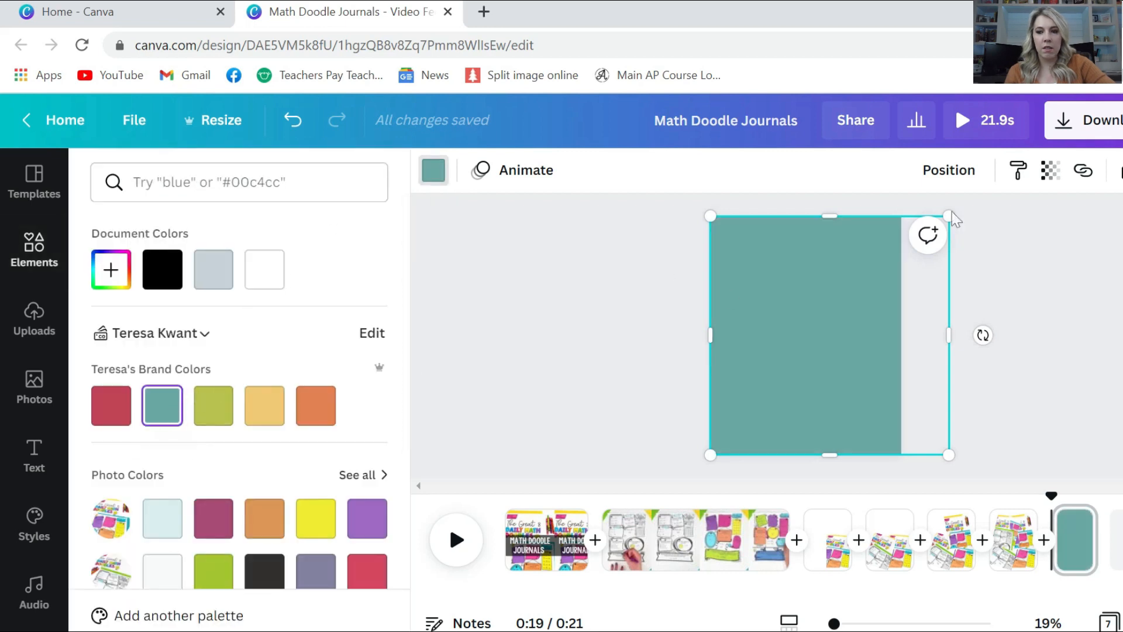
click(1049, 171)
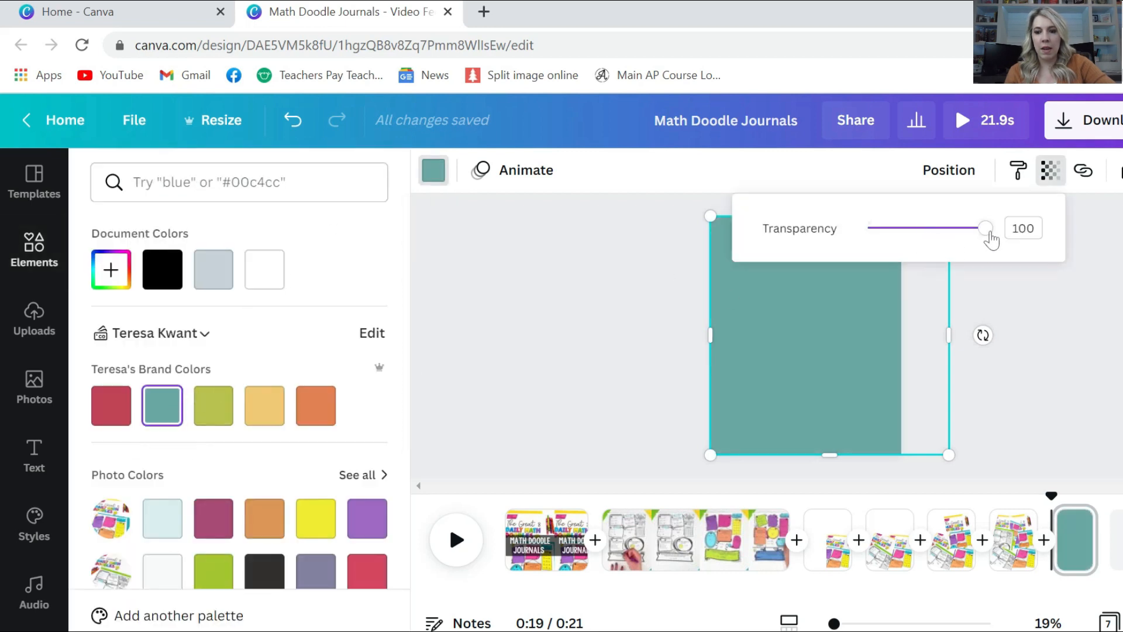
drag(991, 238, 944, 248)
click(607, 299)
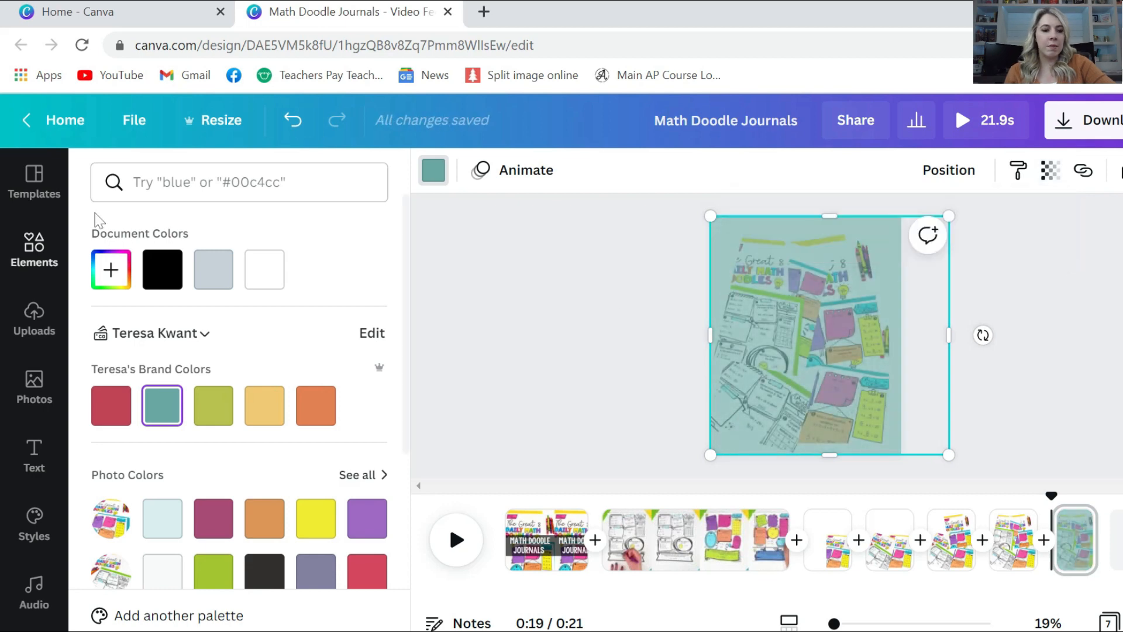
Add a size-170 subheading reading 'USE THESE JOURNAL PAGES ALL YEAR!' centred on the teal page
click(33, 451)
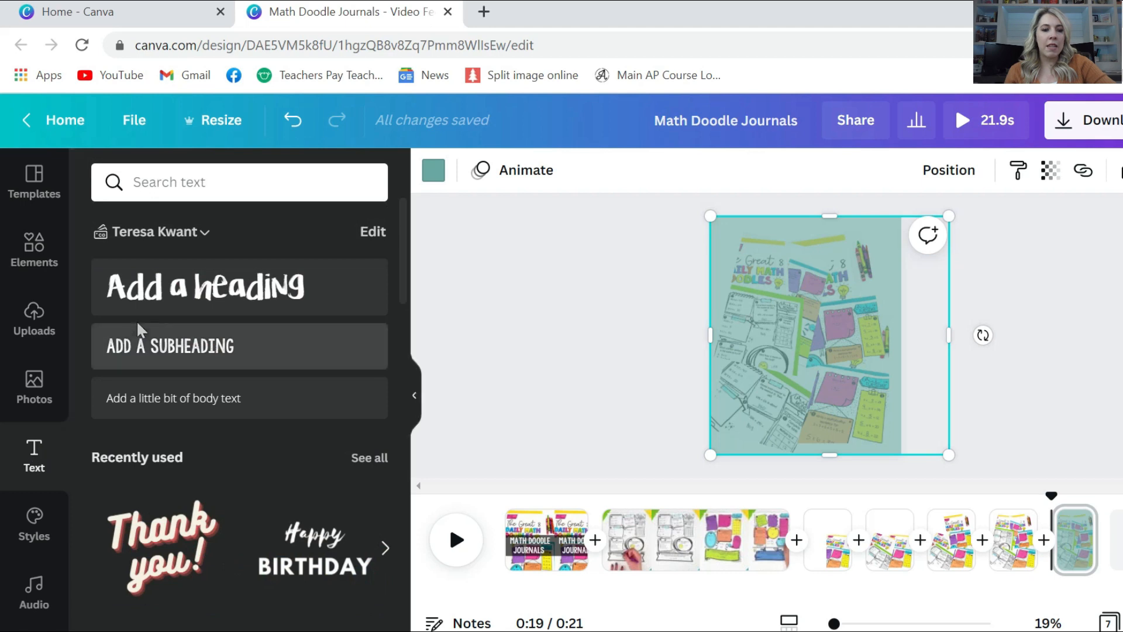
click(141, 346)
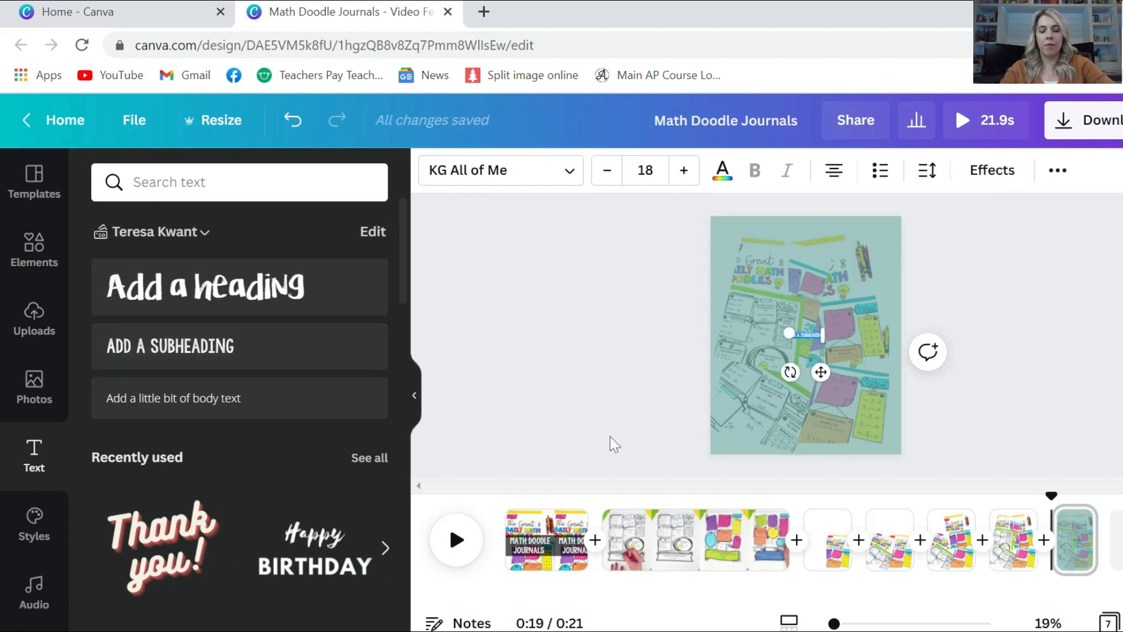
click(647, 170)
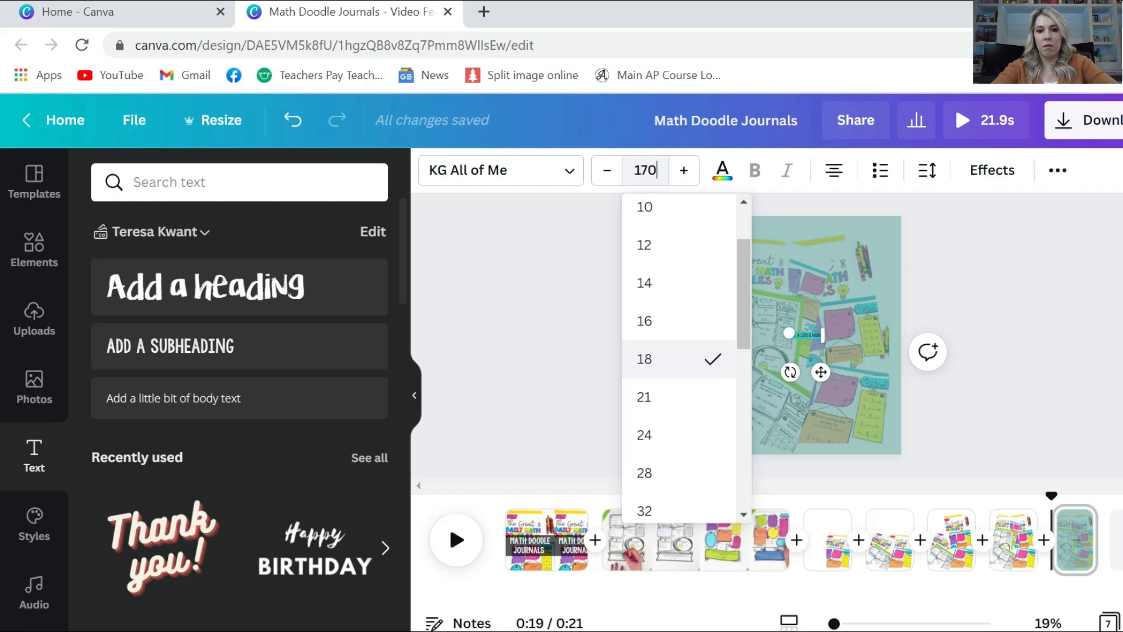
key(Return)
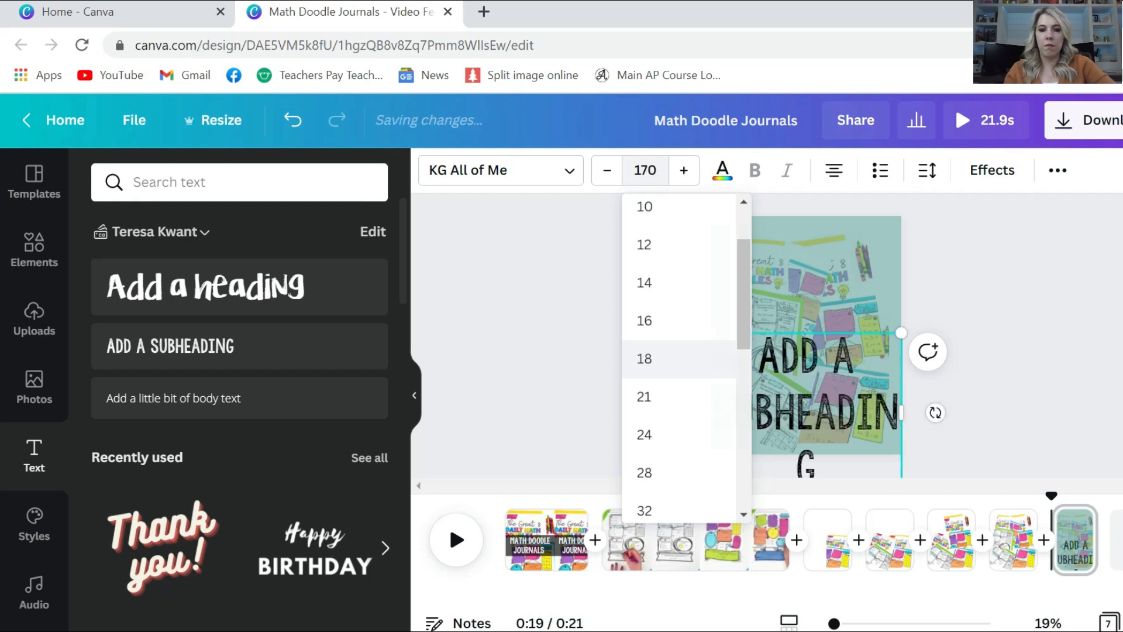
drag(759, 331, 726, 255)
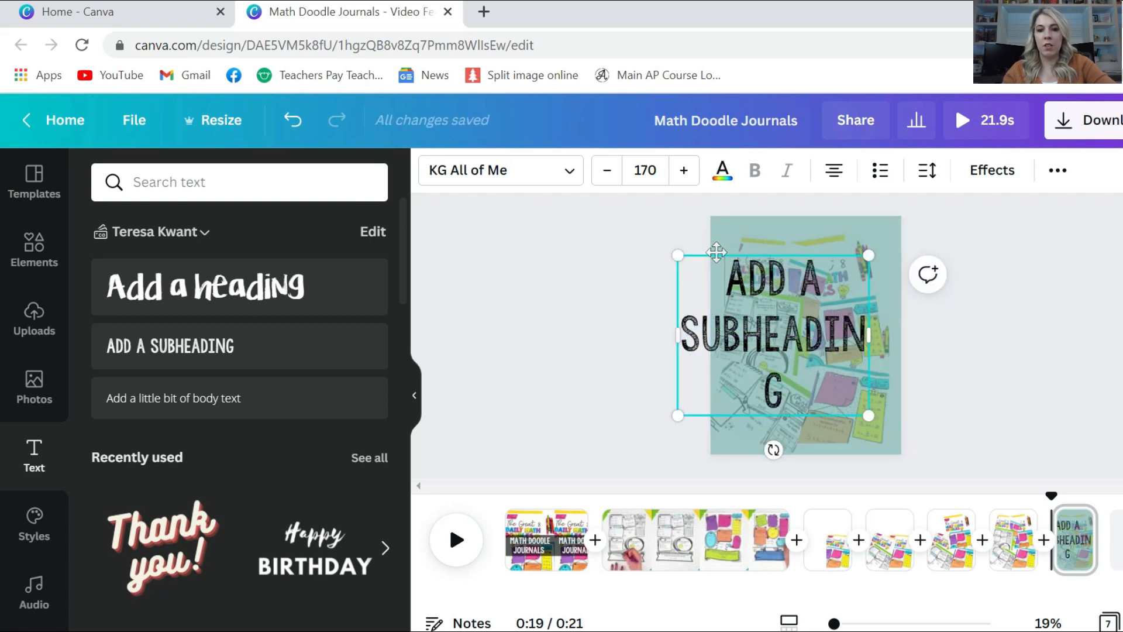
drag(717, 252, 751, 253)
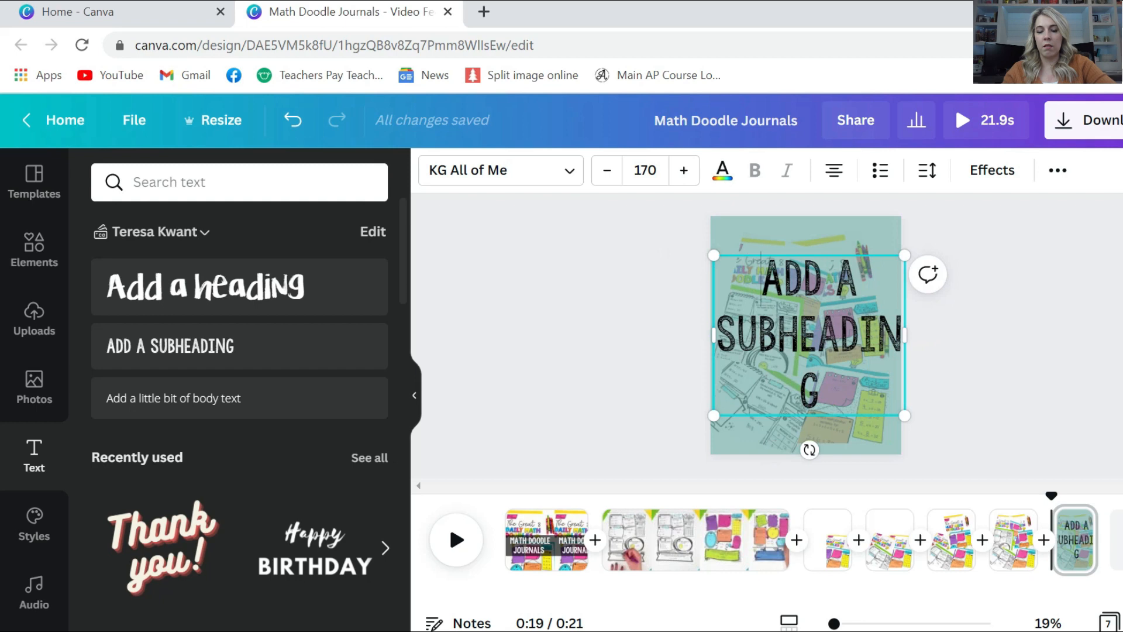
triple_click(761, 280)
text(USE)
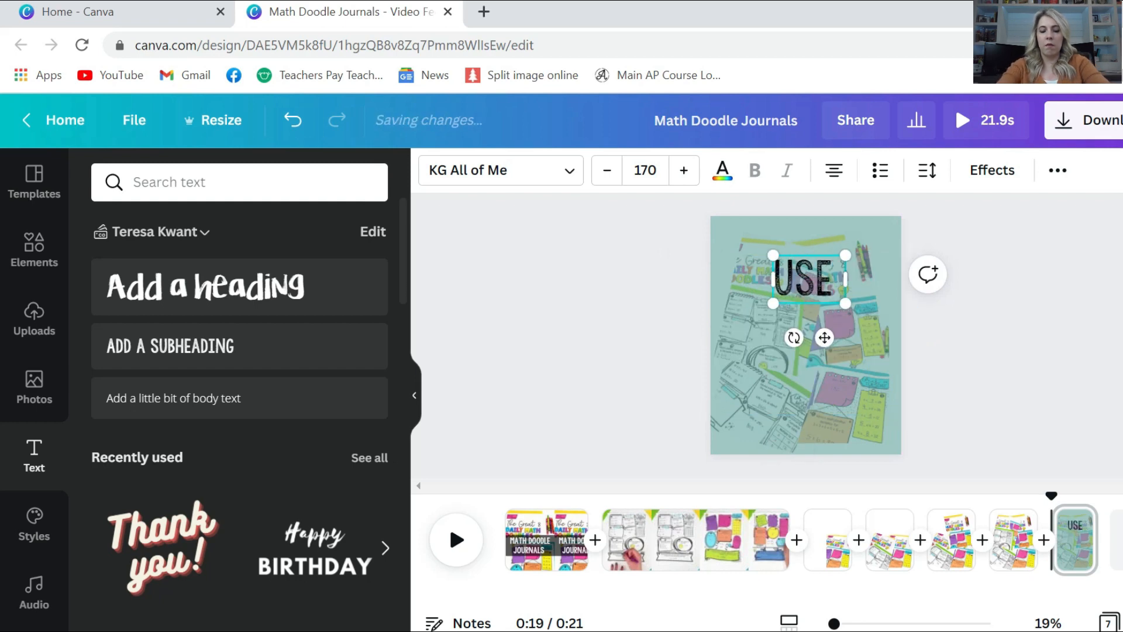
text( THESE JOURNAL)
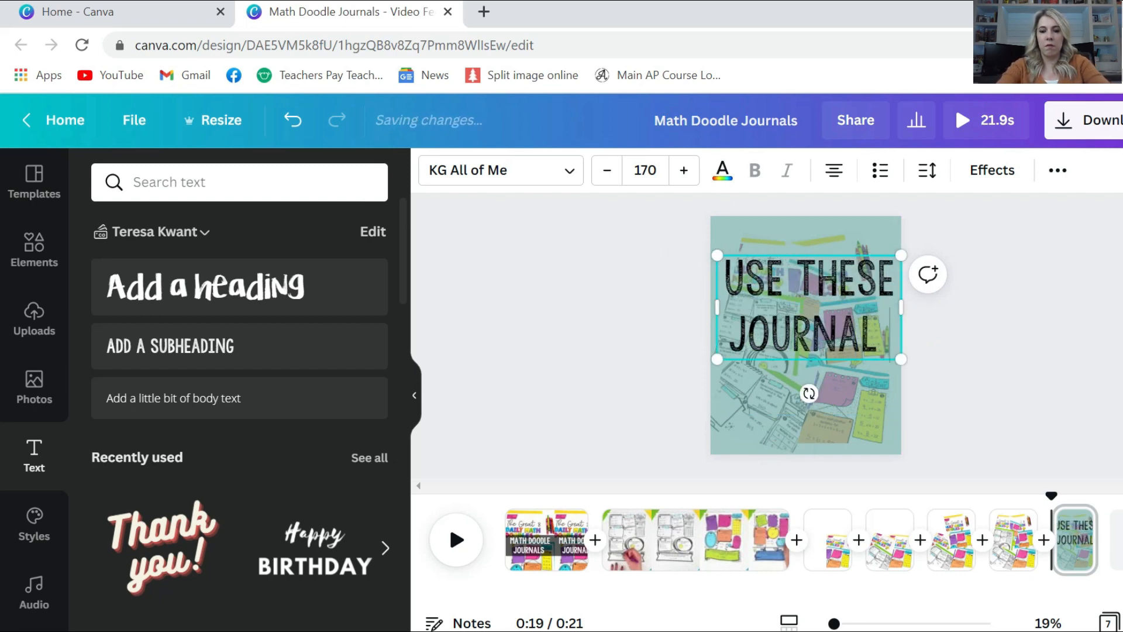
text( PAGES ALL YEAR!)
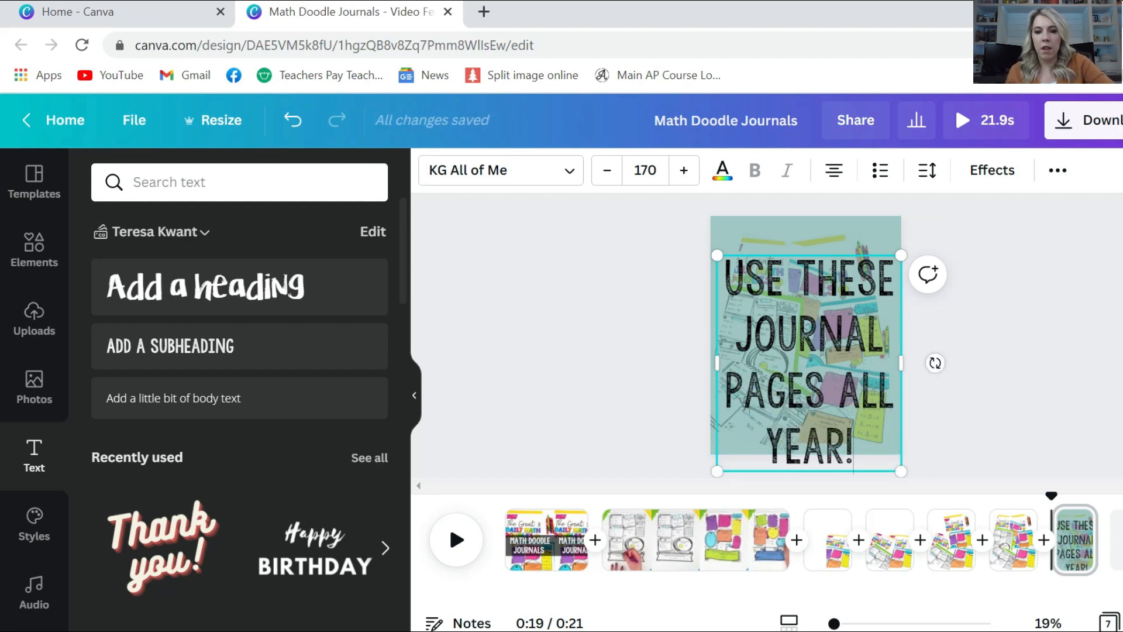
drag(770, 255, 766, 227)
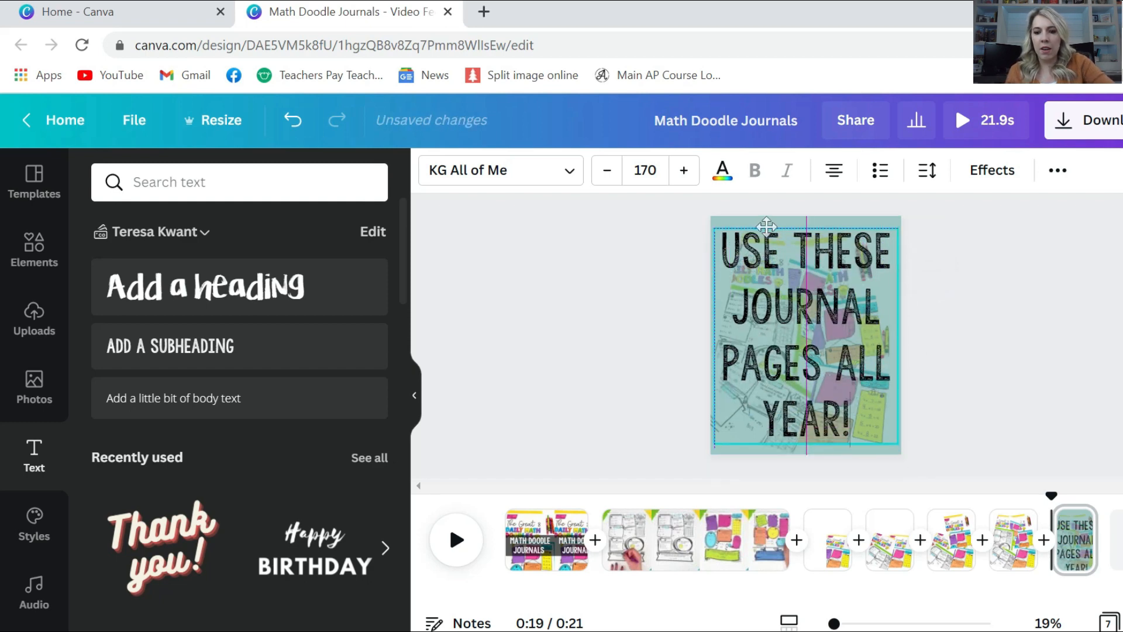
Give the text a white Shadow effect with transparency 100
click(991, 171)
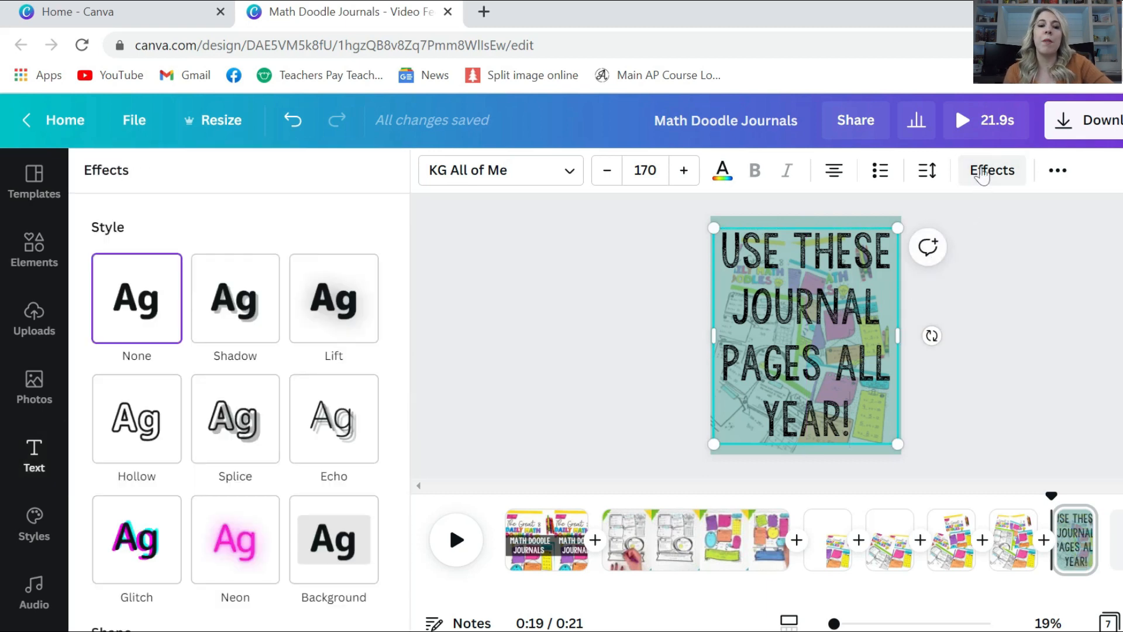
click(237, 319)
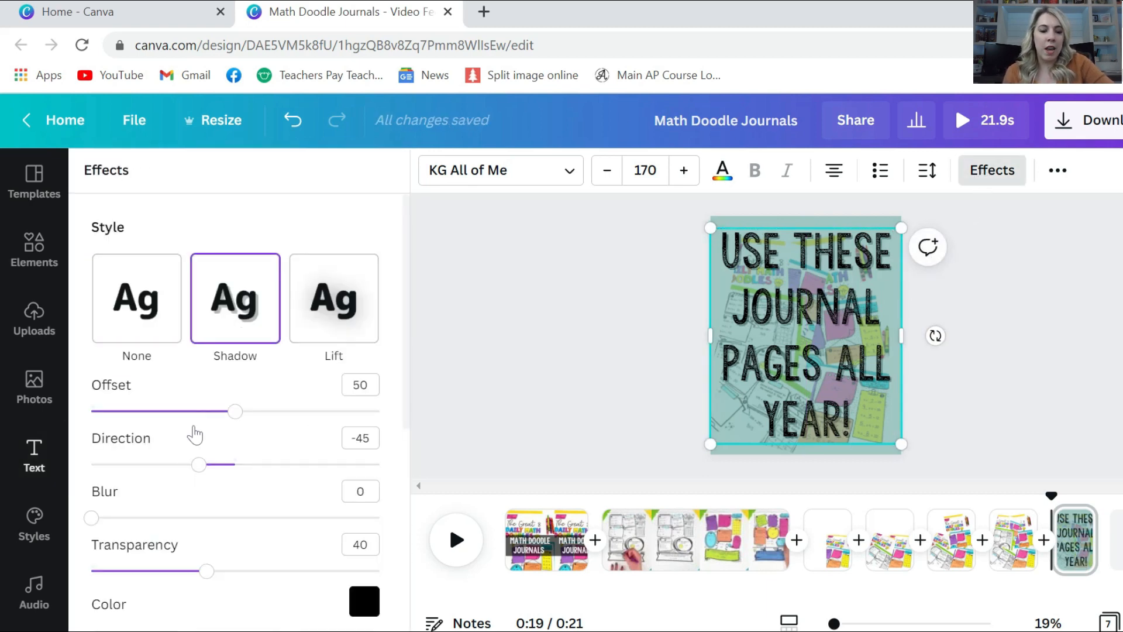
click(361, 599)
click(339, 490)
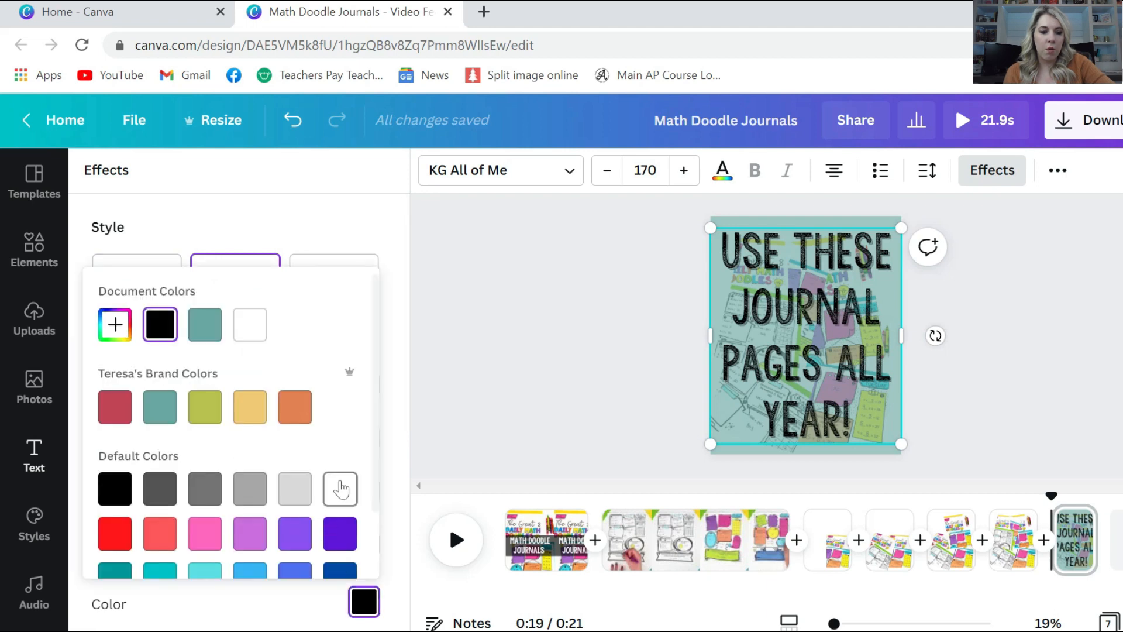
click(291, 202)
drag(206, 578, 380, 571)
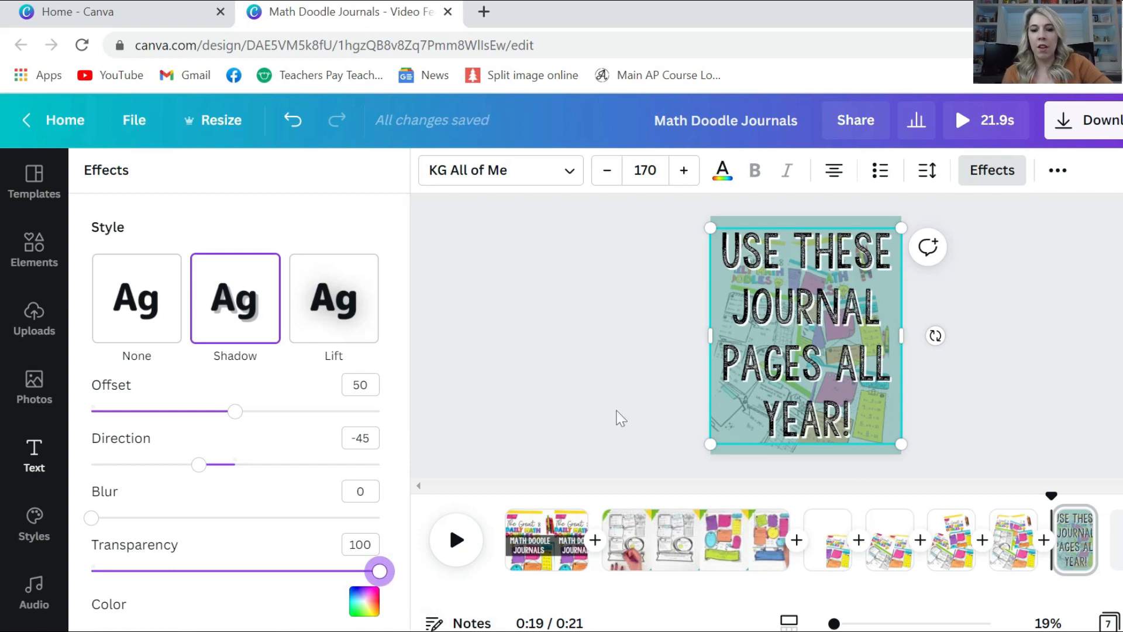
key(Escape)
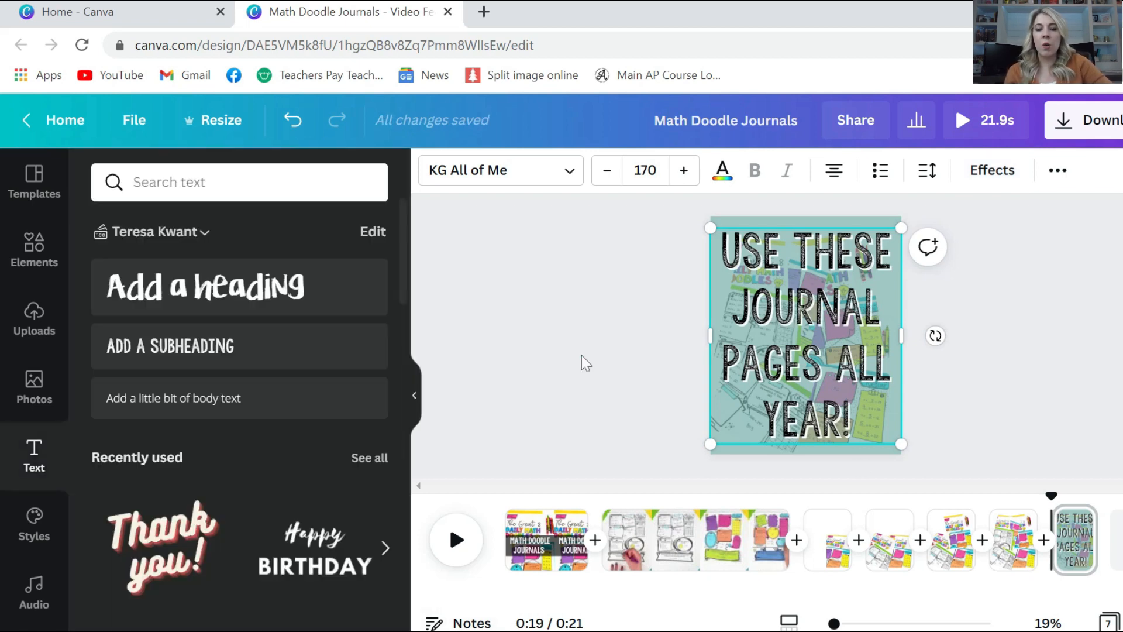
key(Escape)
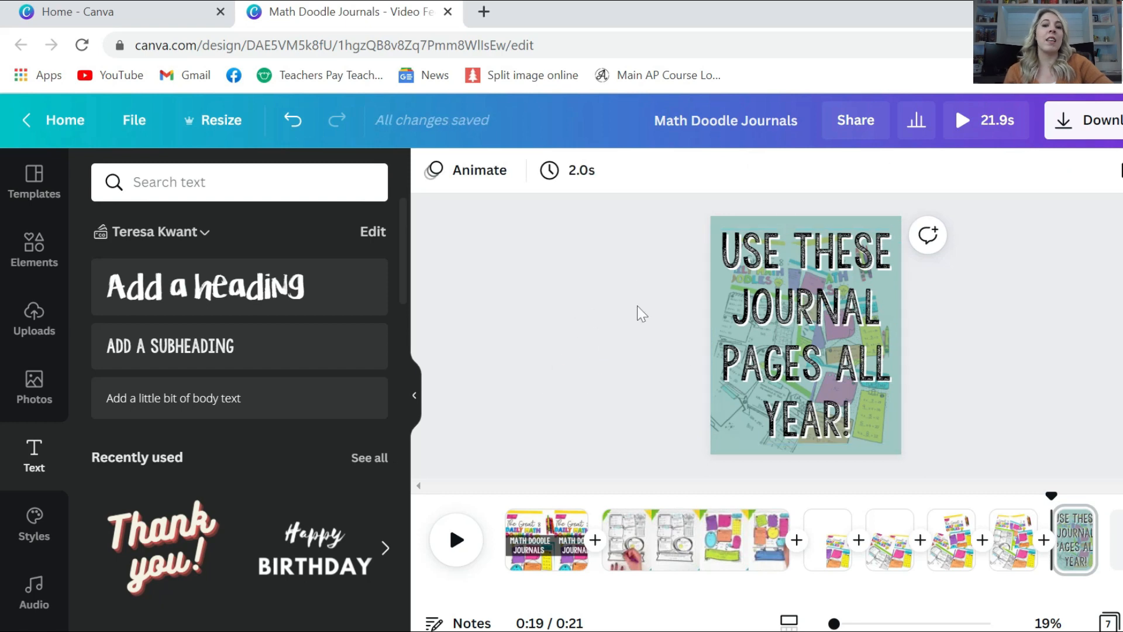
Apply the Roll animation from Bold writing to the text, then return to the first page
click(458, 183)
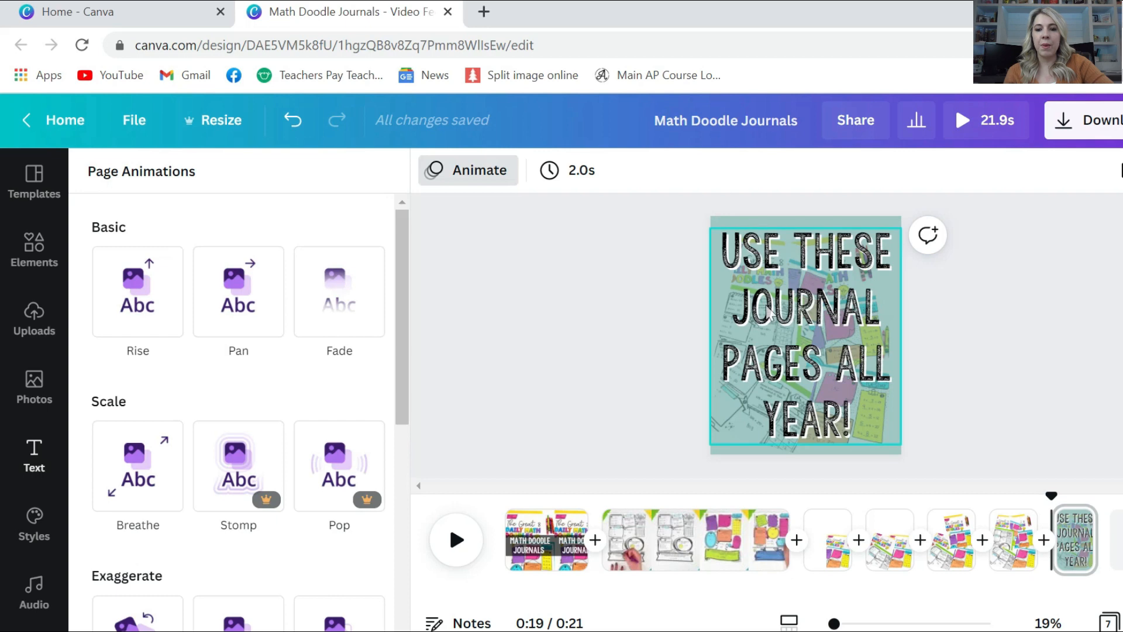
click(801, 309)
scroll(275, 492, down, 2)
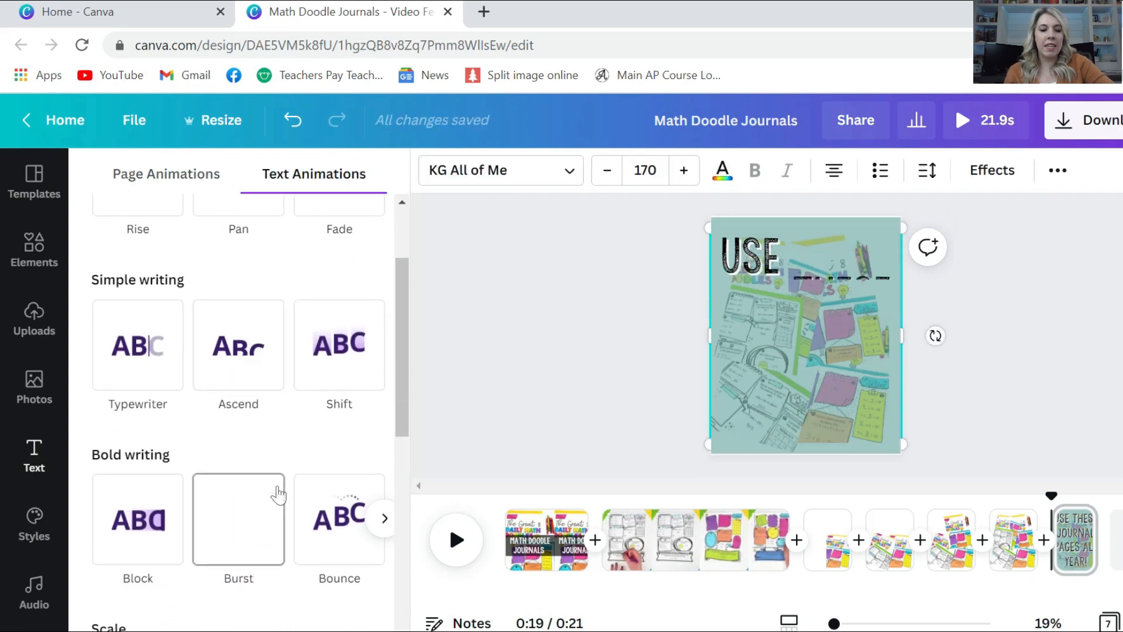
click(384, 517)
click(384, 518)
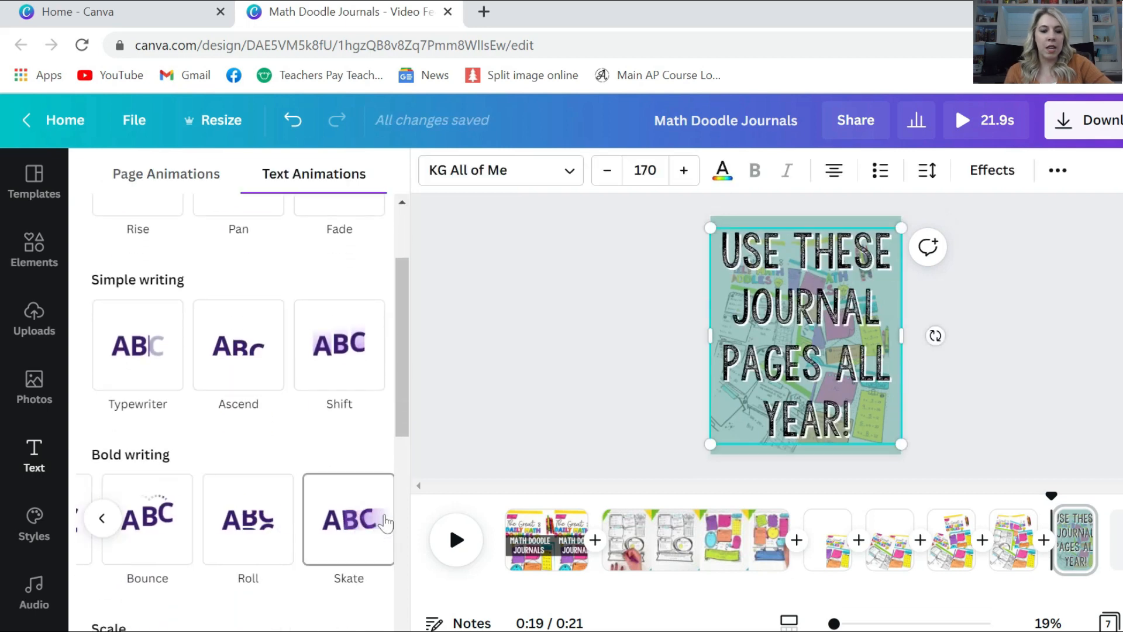
click(238, 535)
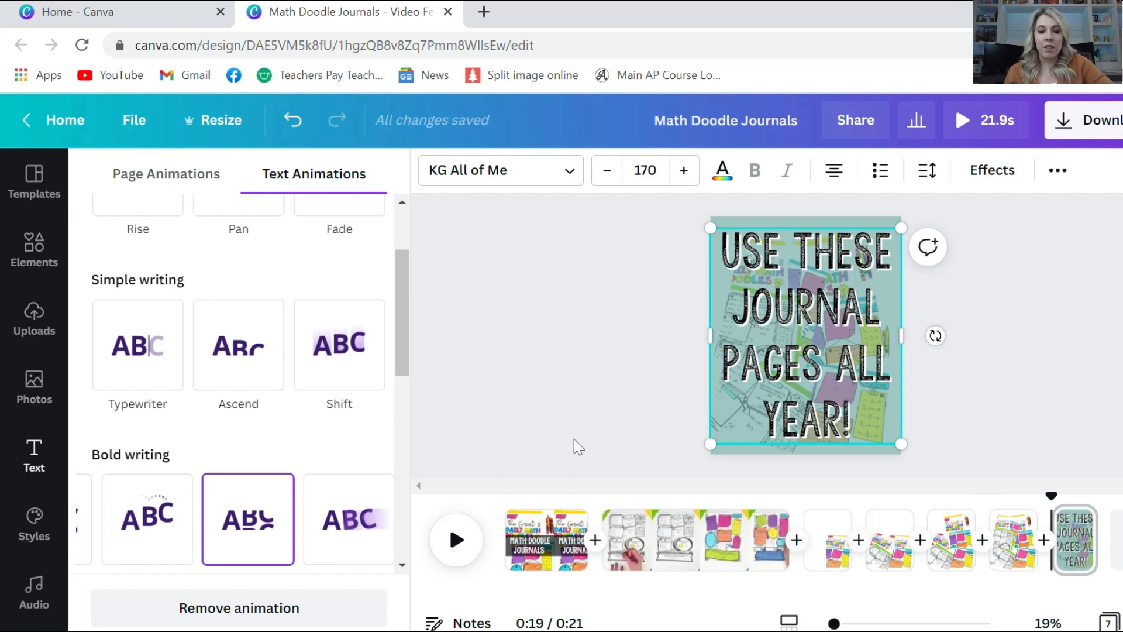
click(541, 534)
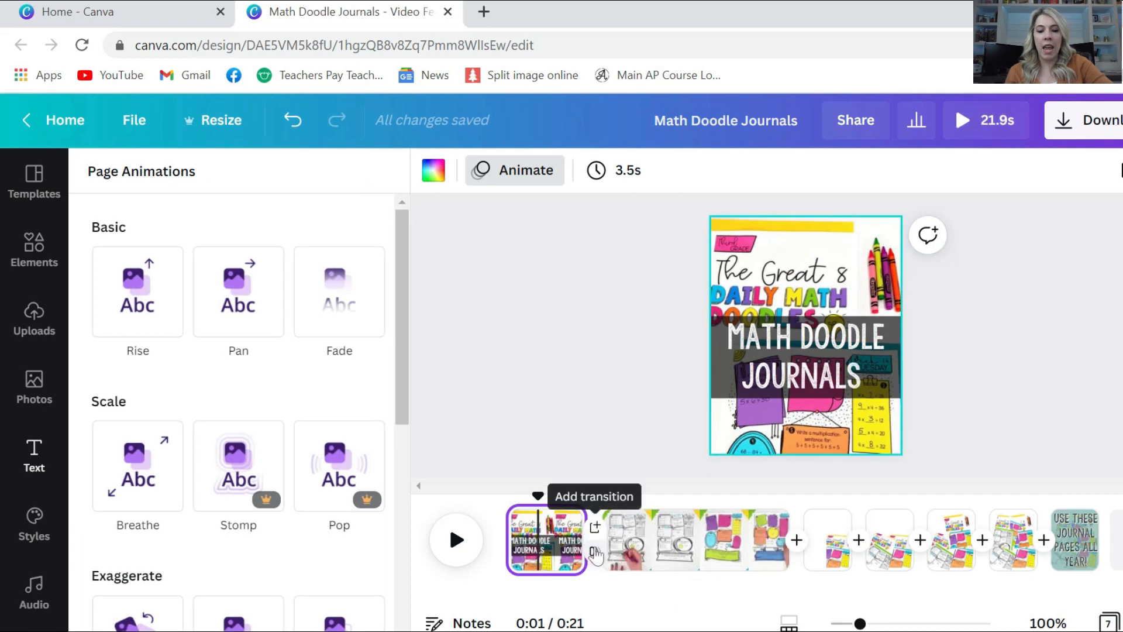
Add 0.5-second Dissolve transitions between pages 1–2, 2–3 and the last two pages
click(595, 551)
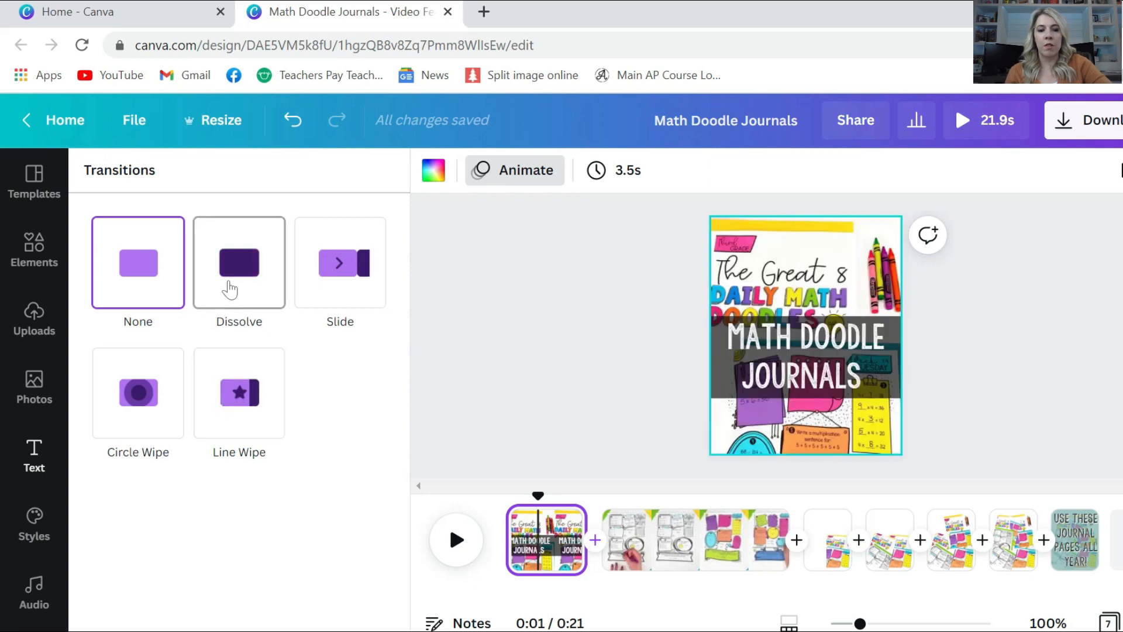
click(230, 289)
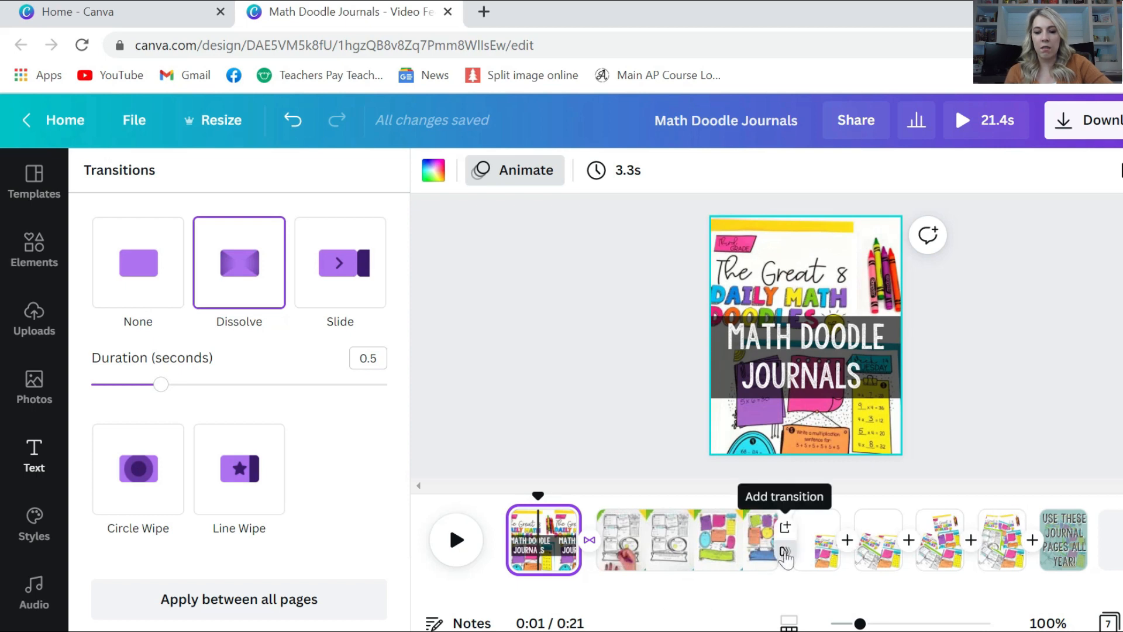
click(785, 553)
click(263, 296)
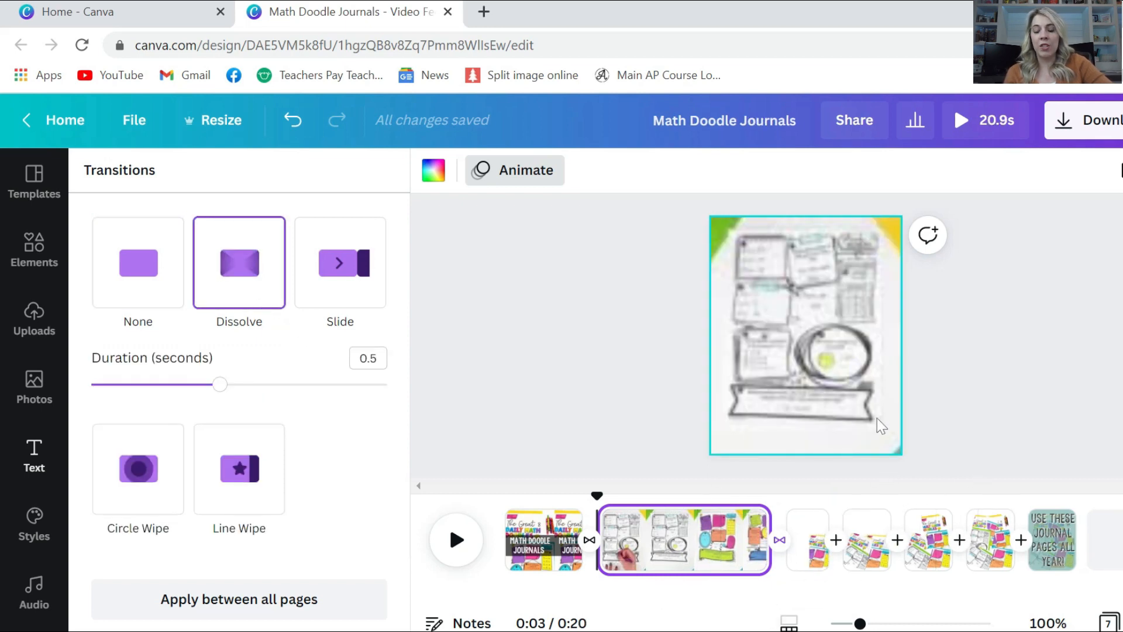
mouse_move(1021, 540)
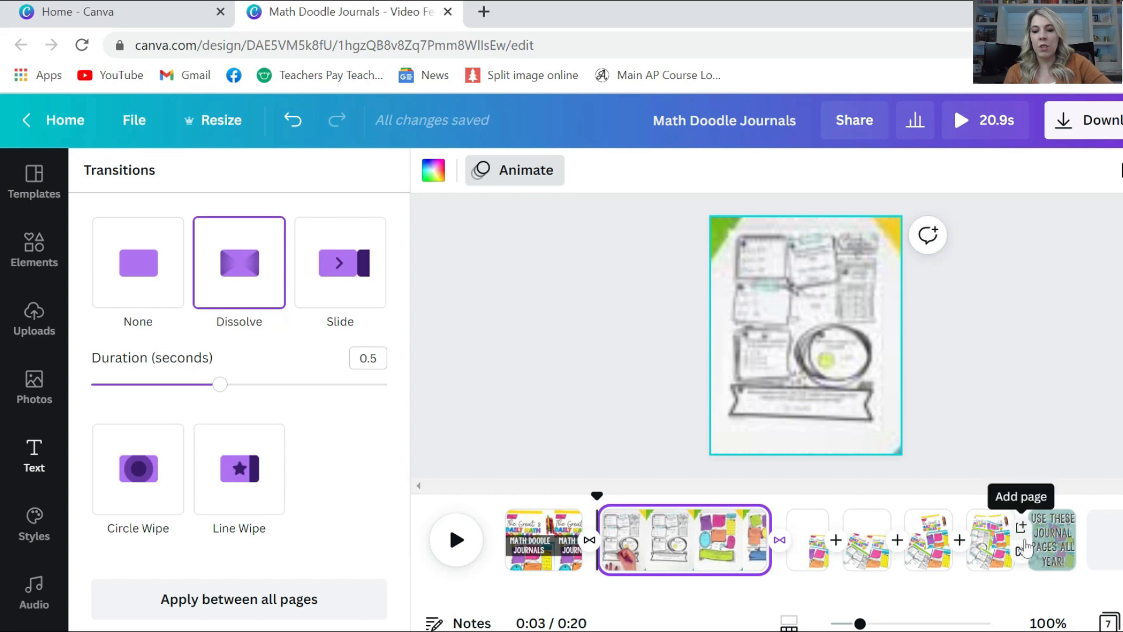
click(1020, 553)
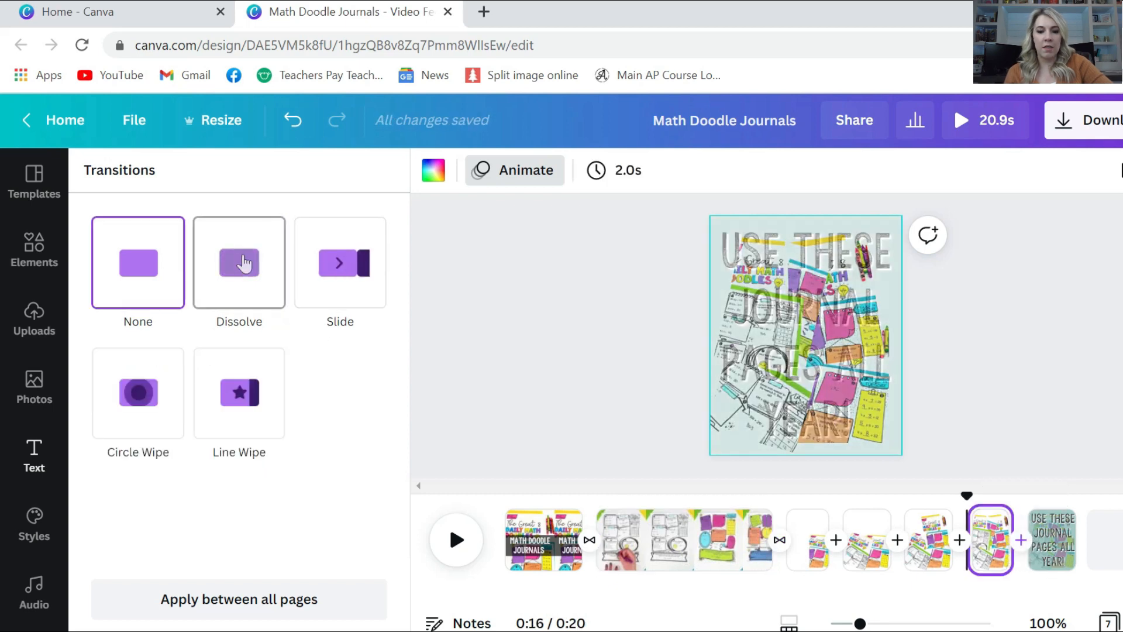
click(244, 264)
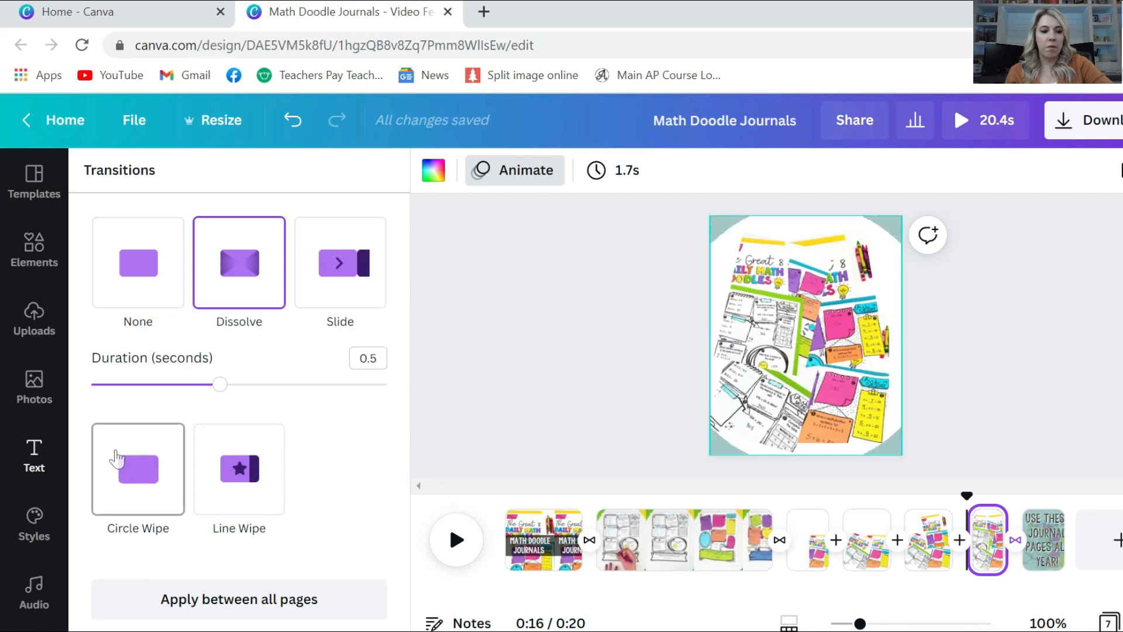
scroll(36, 535, down, 5)
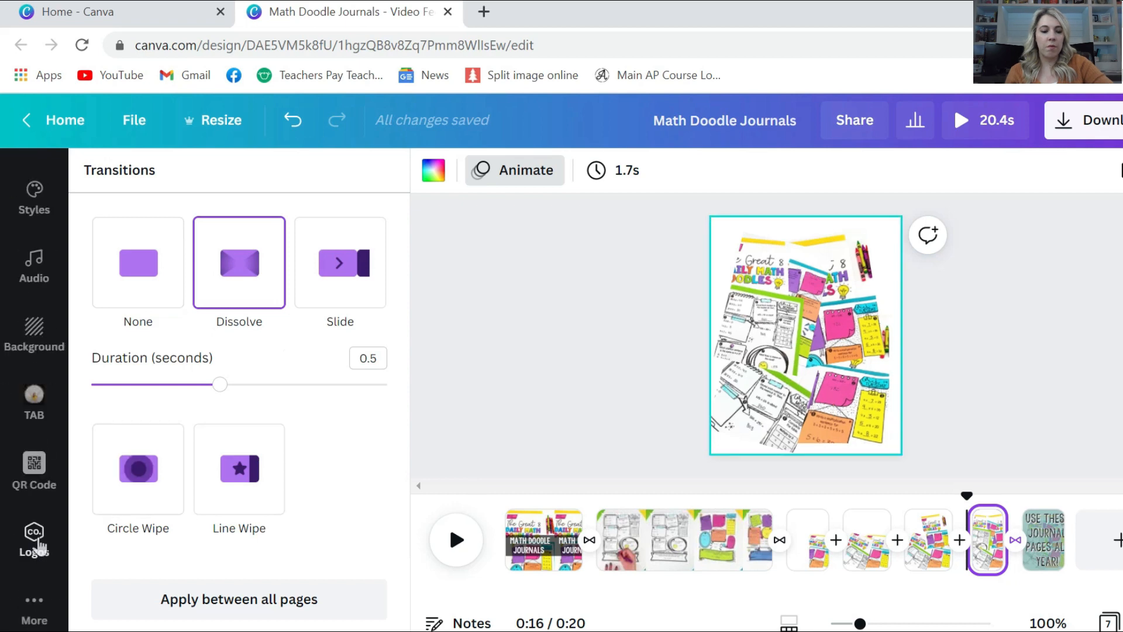
Place the round brand logo small in page 1's lower-right corner and copy it
click(12, 550)
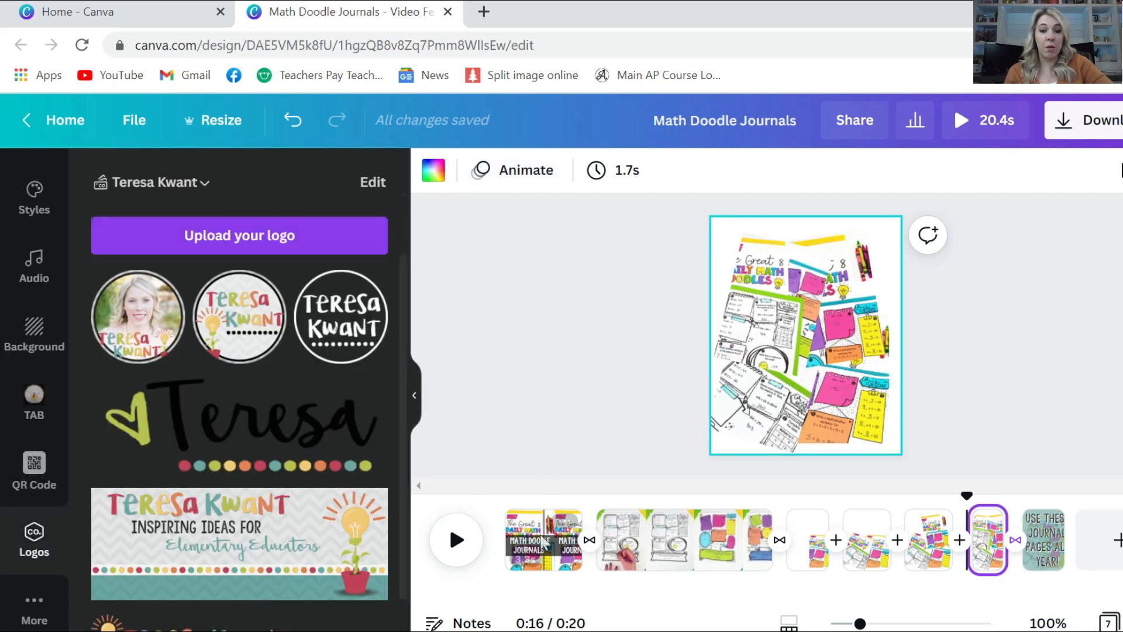
click(543, 537)
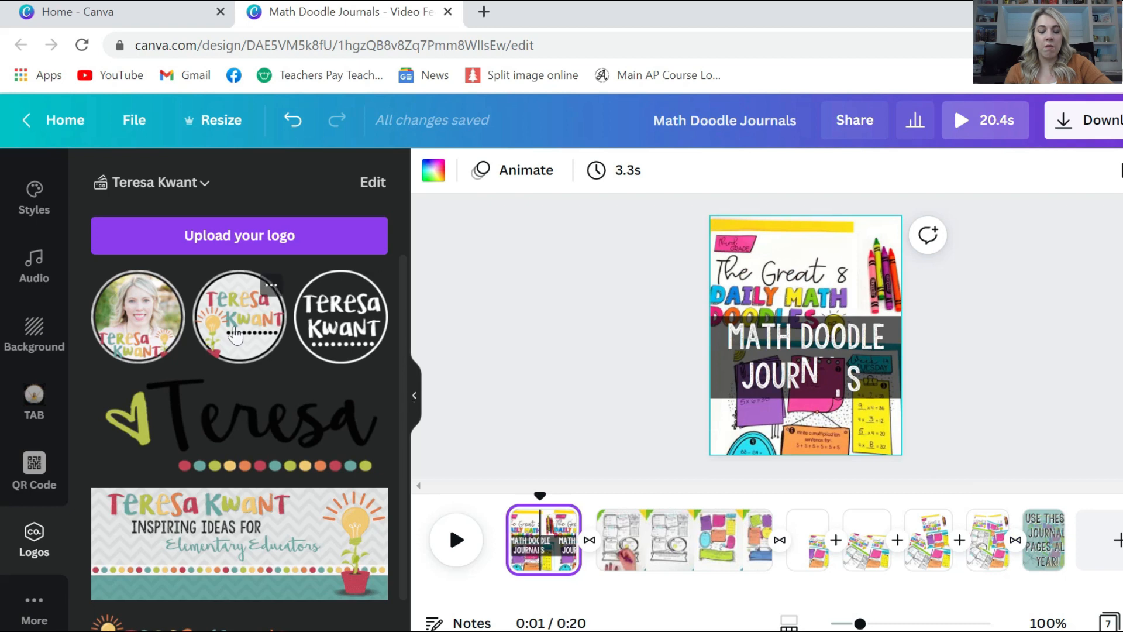
drag(236, 336, 752, 270)
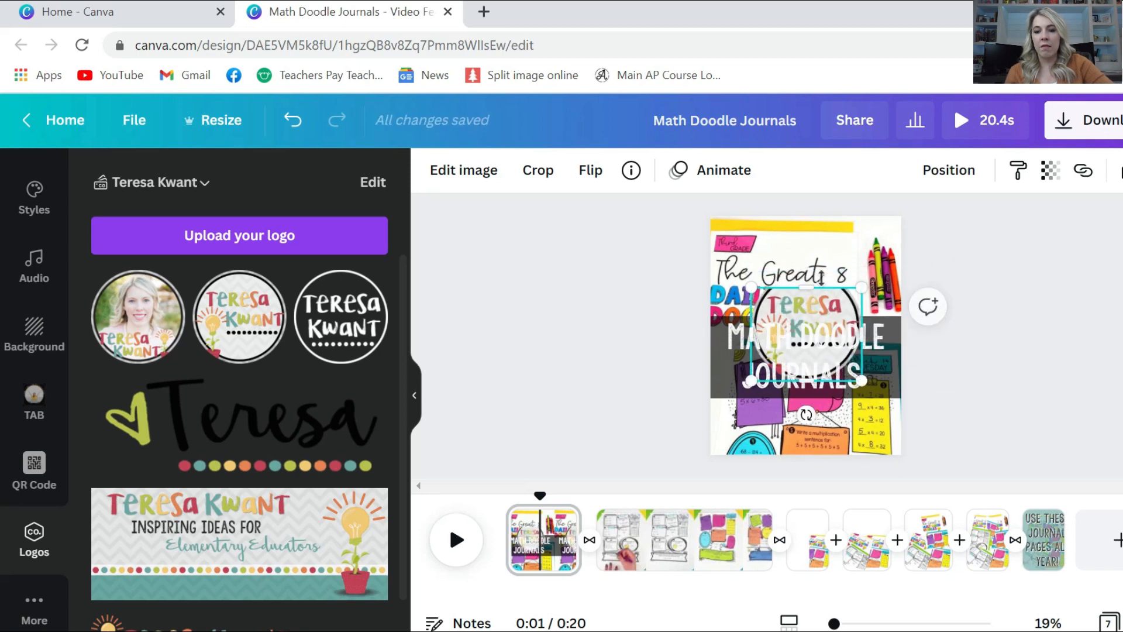
click(293, 120)
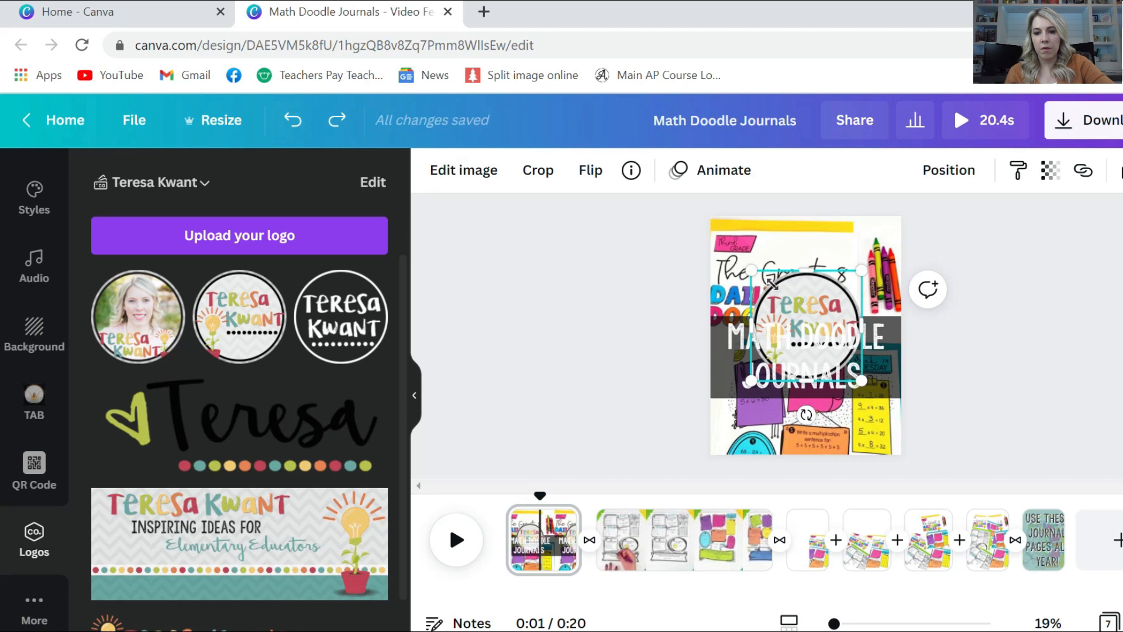
drag(790, 295, 879, 429)
right_click(888, 443)
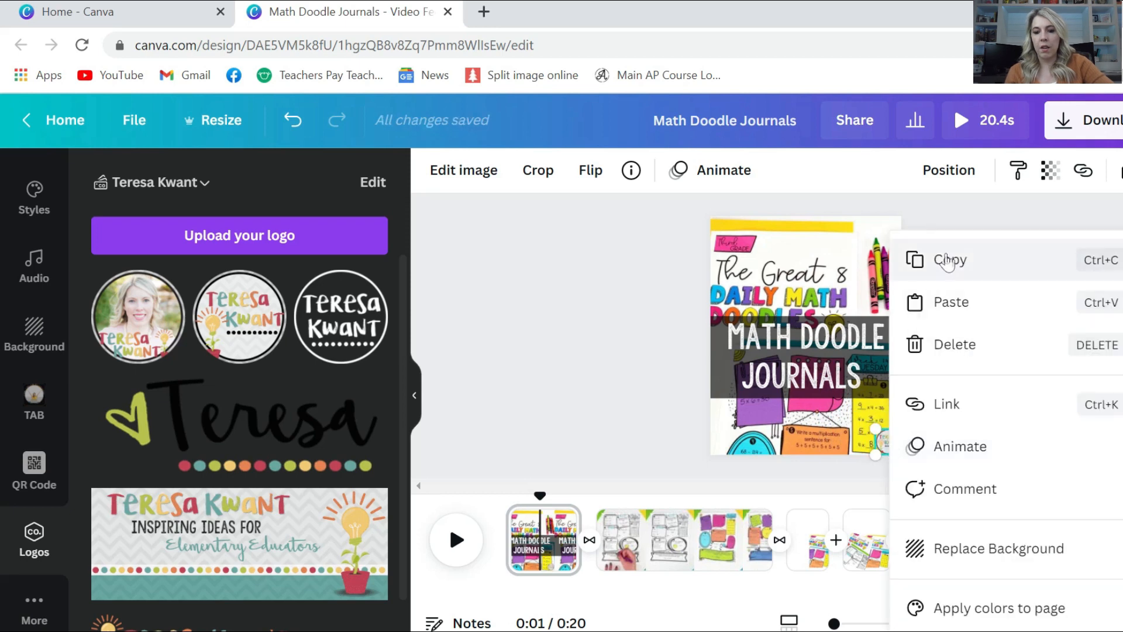
click(948, 260)
Paste the logo onto pages 2, 3 and 4
click(630, 542)
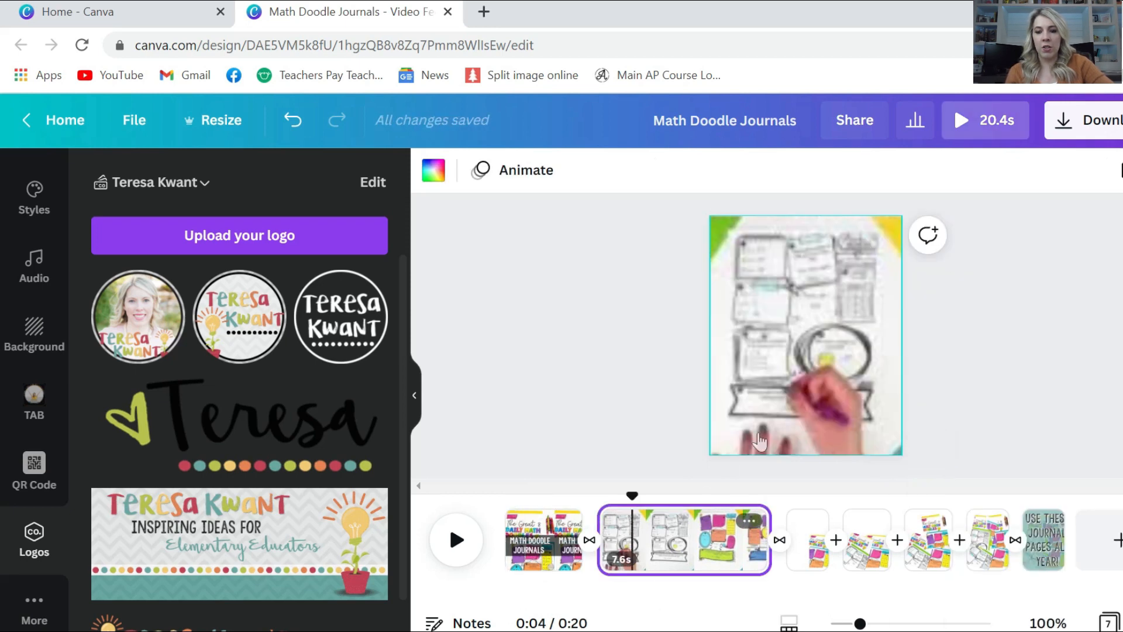
right_click(805, 419)
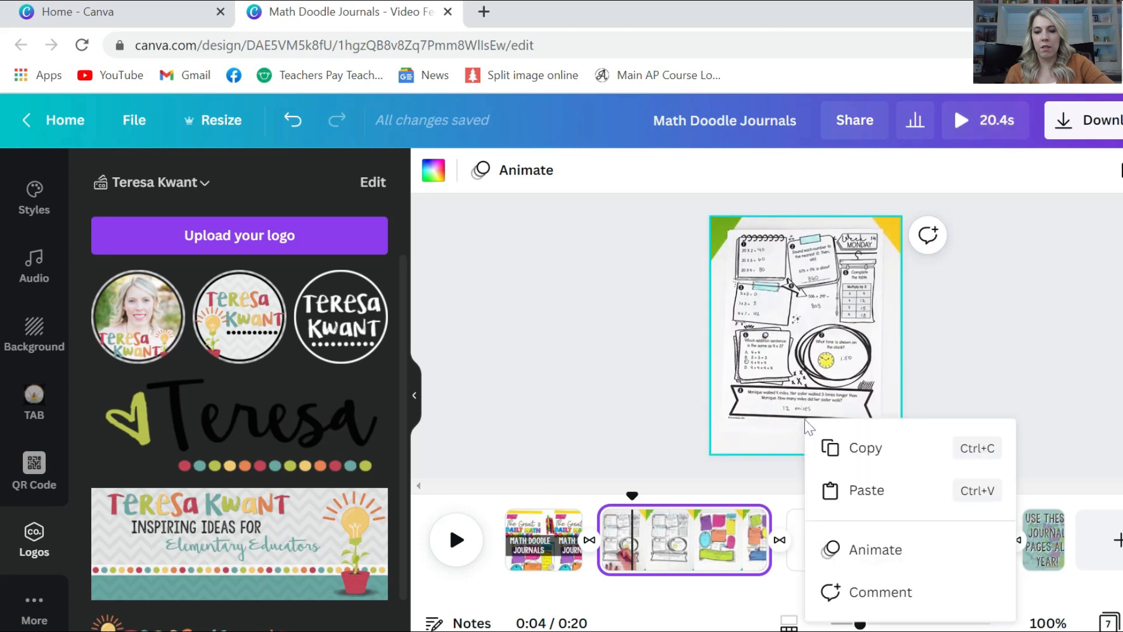
click(839, 491)
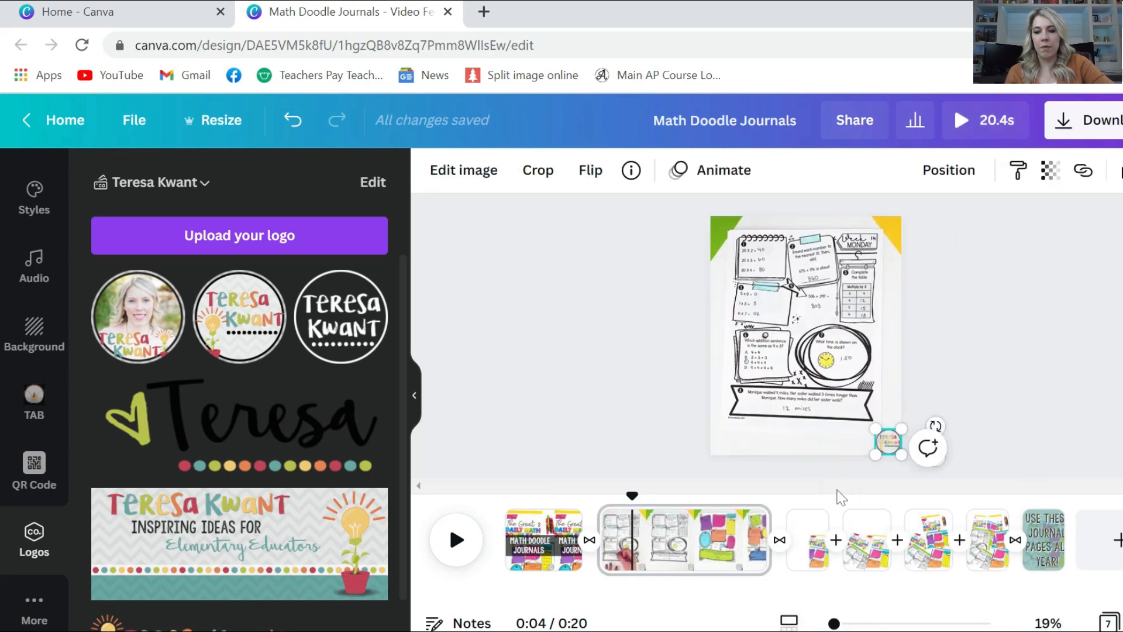
click(813, 527)
right_click(843, 413)
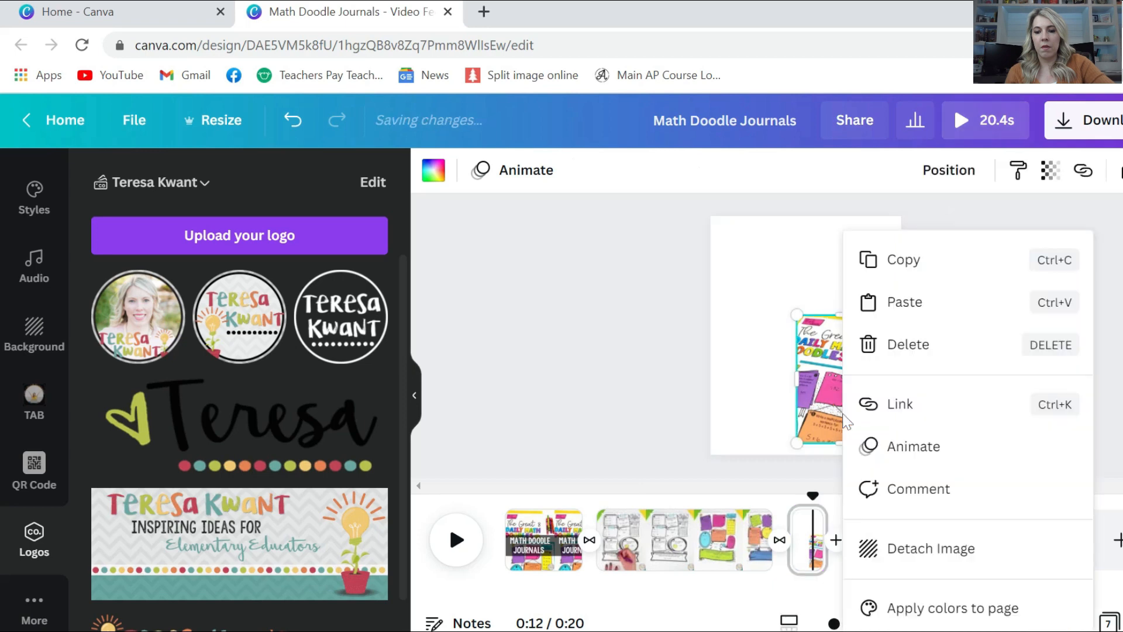
click(885, 306)
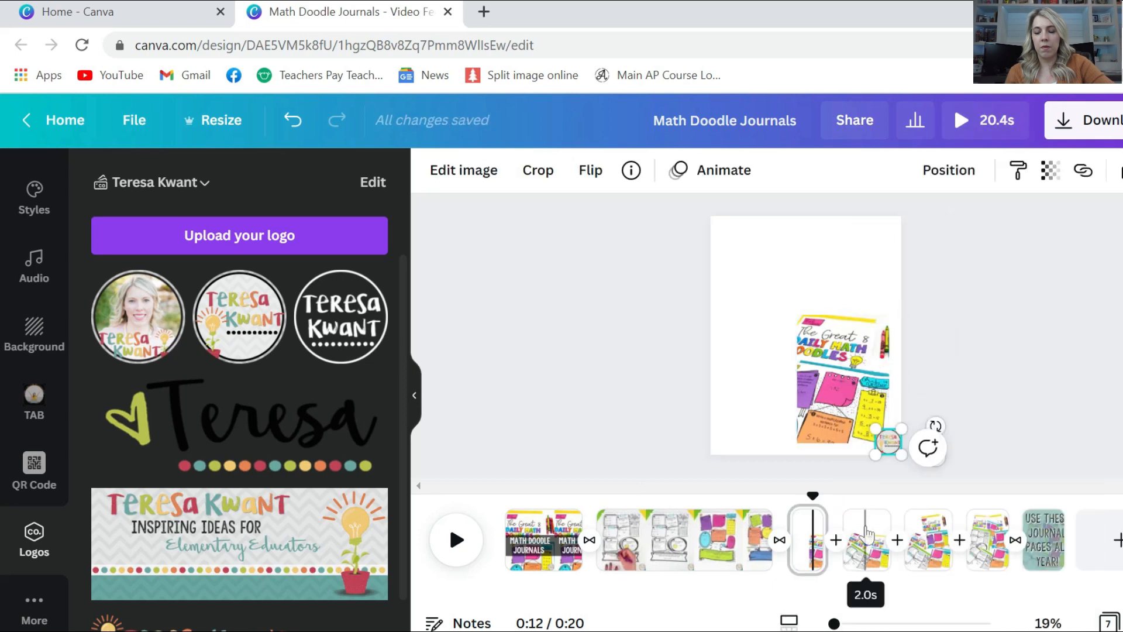
click(867, 550)
key(ctrl+v)
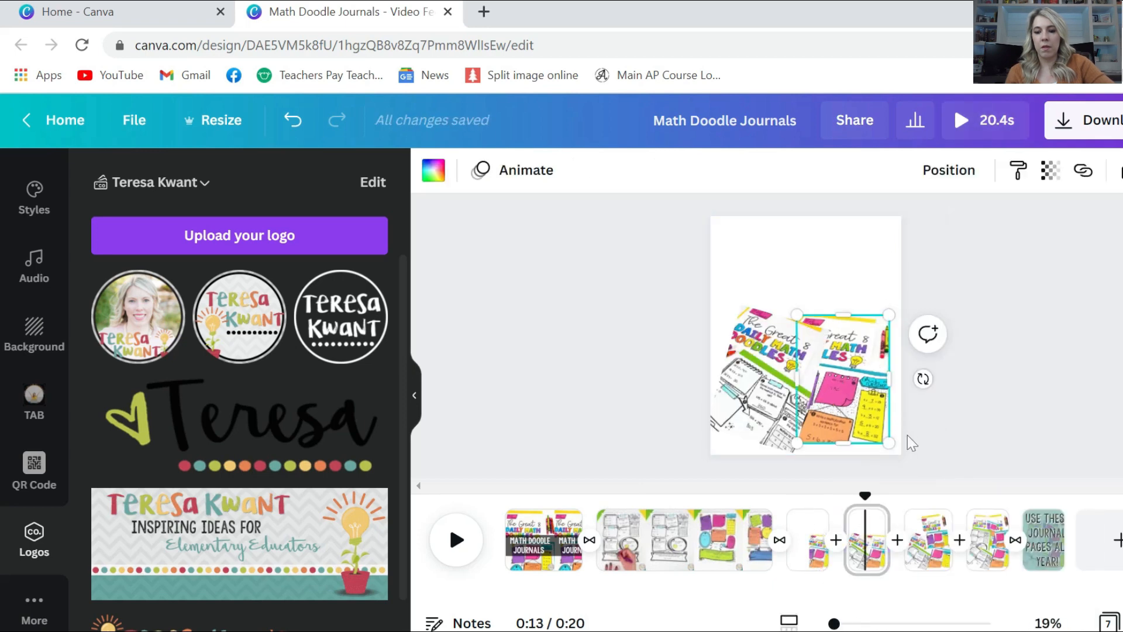
right_click(845, 442)
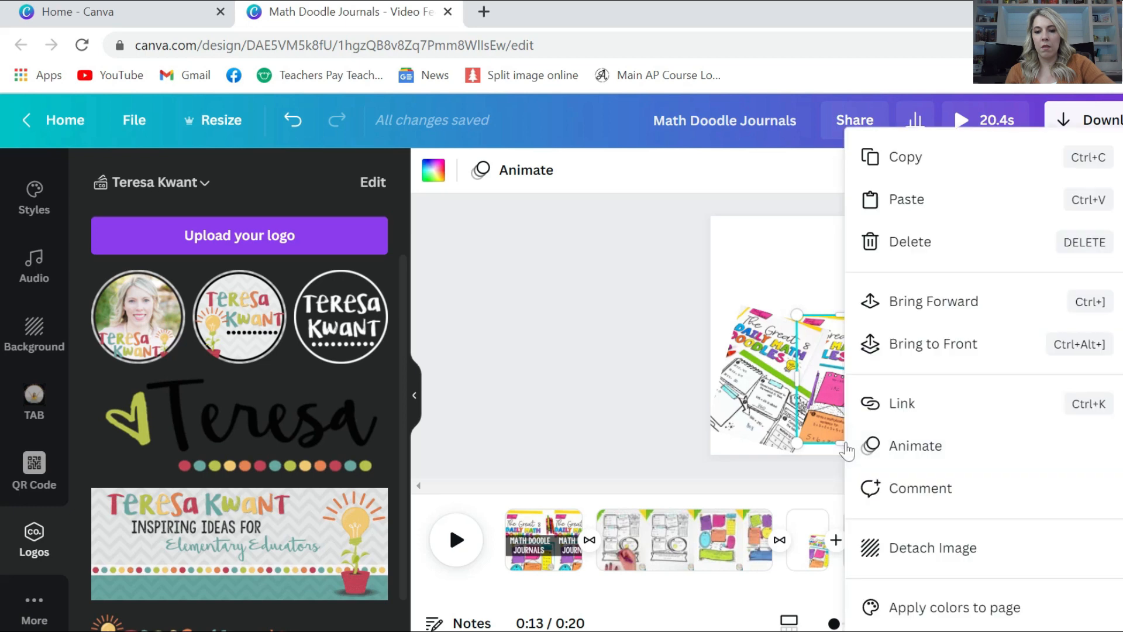
click(897, 198)
Paste the logo onto pages 5, 6 and the final 'USE THESE JOURNAL PAGES' page
click(928, 545)
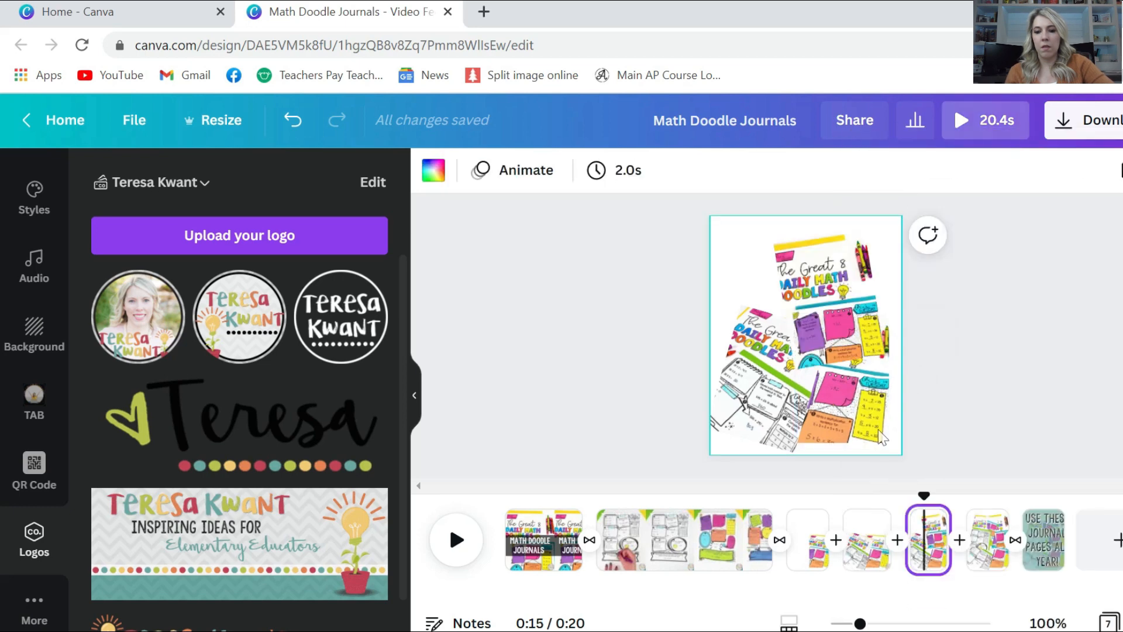
right_click(872, 430)
click(898, 199)
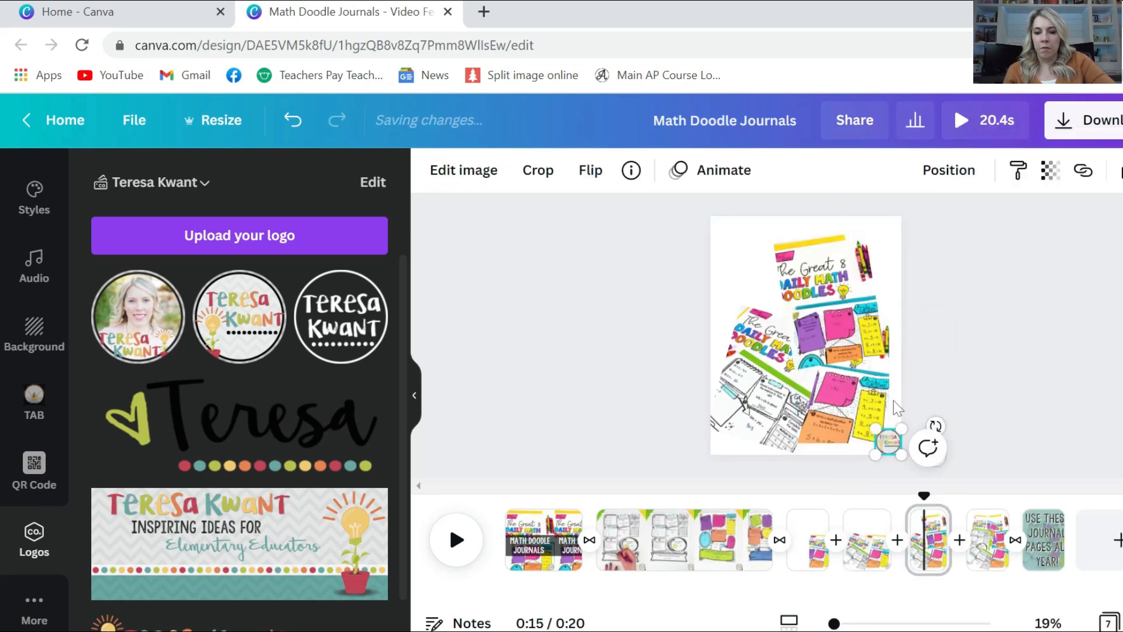
click(986, 538)
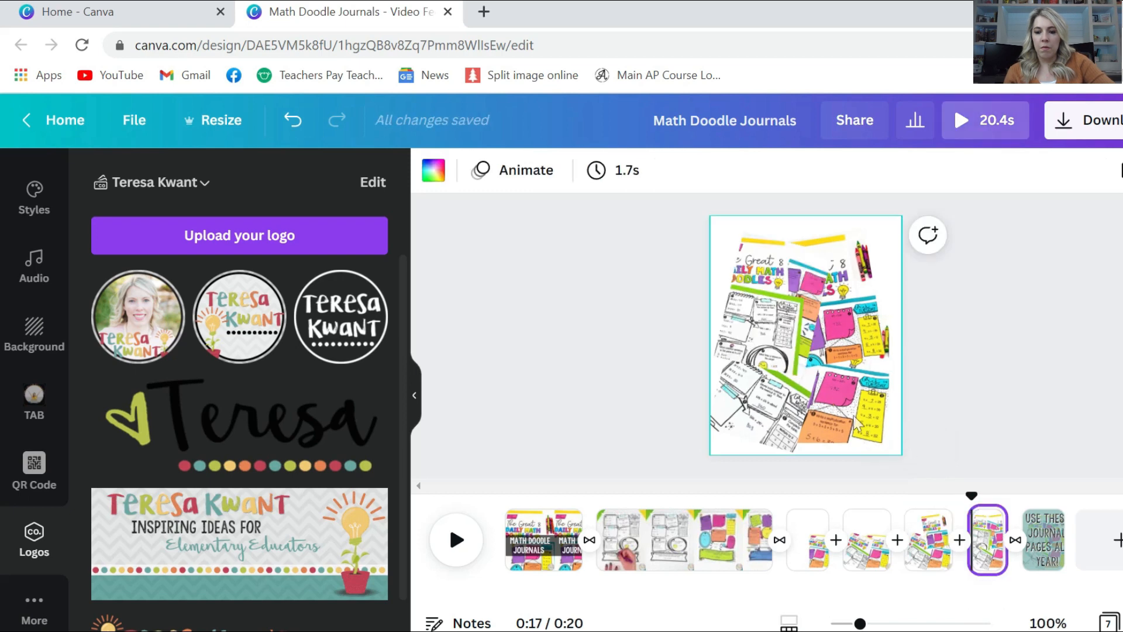
right_click(855, 423)
click(916, 207)
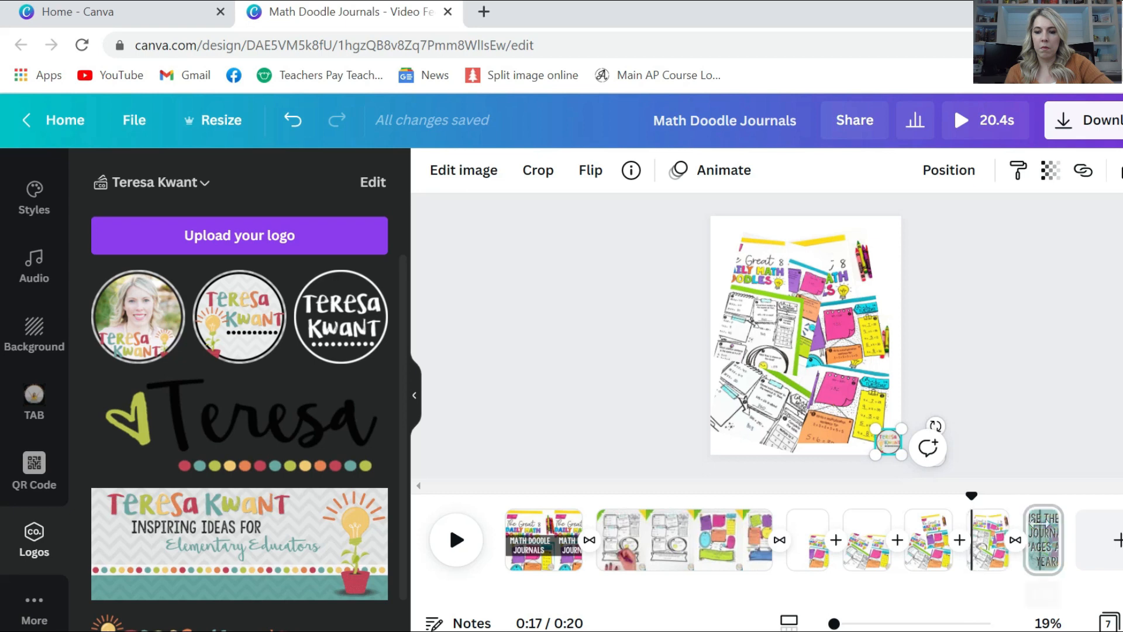
click(1042, 532)
right_click(855, 412)
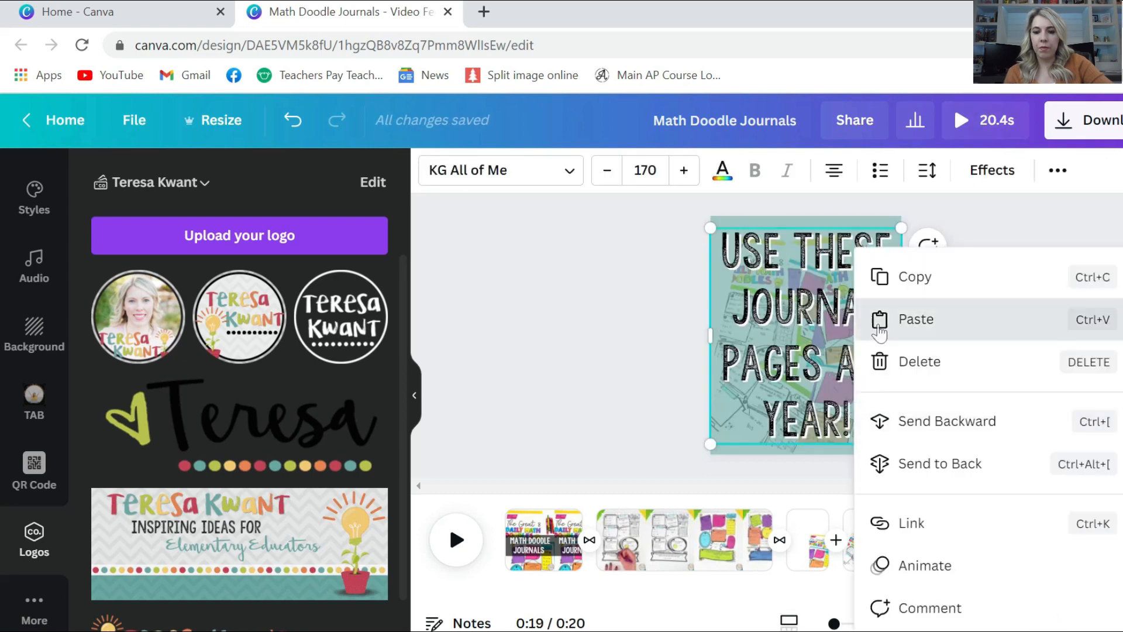
click(878, 332)
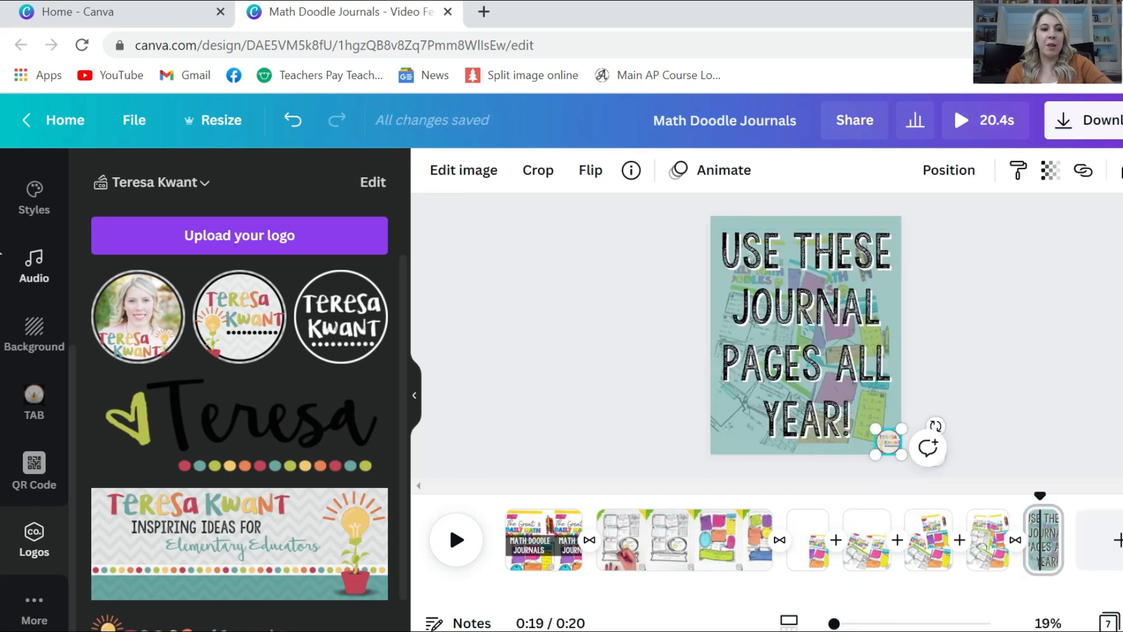
Add Ukulele Song from 0:00 as background music and play the full 20.4s preview
click(29, 275)
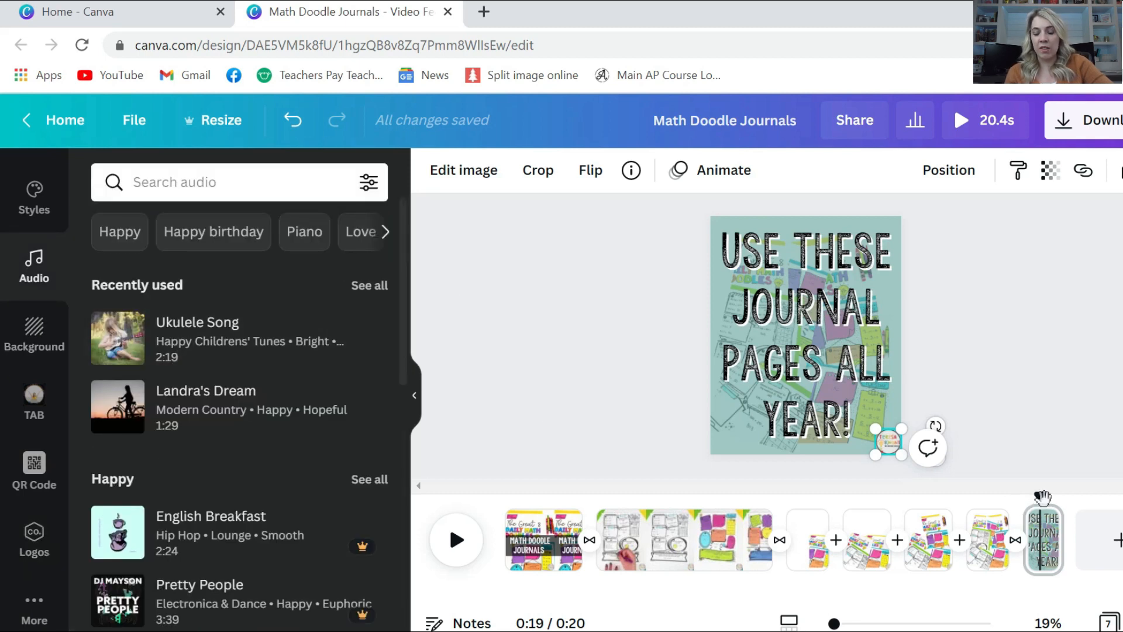
drag(1039, 502, 475, 494)
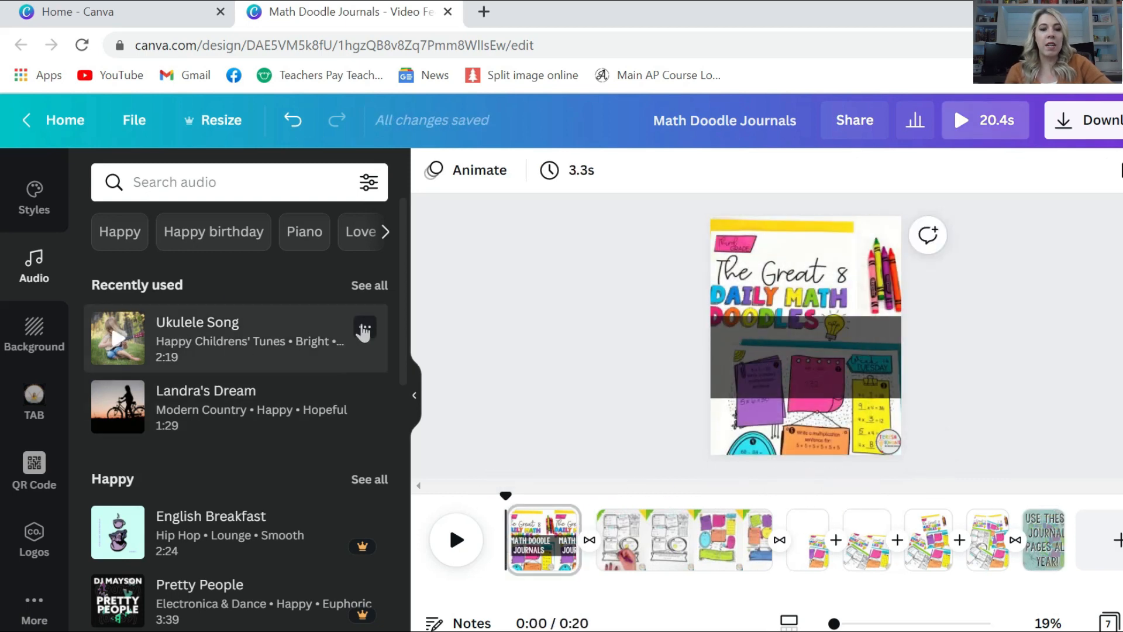
click(363, 329)
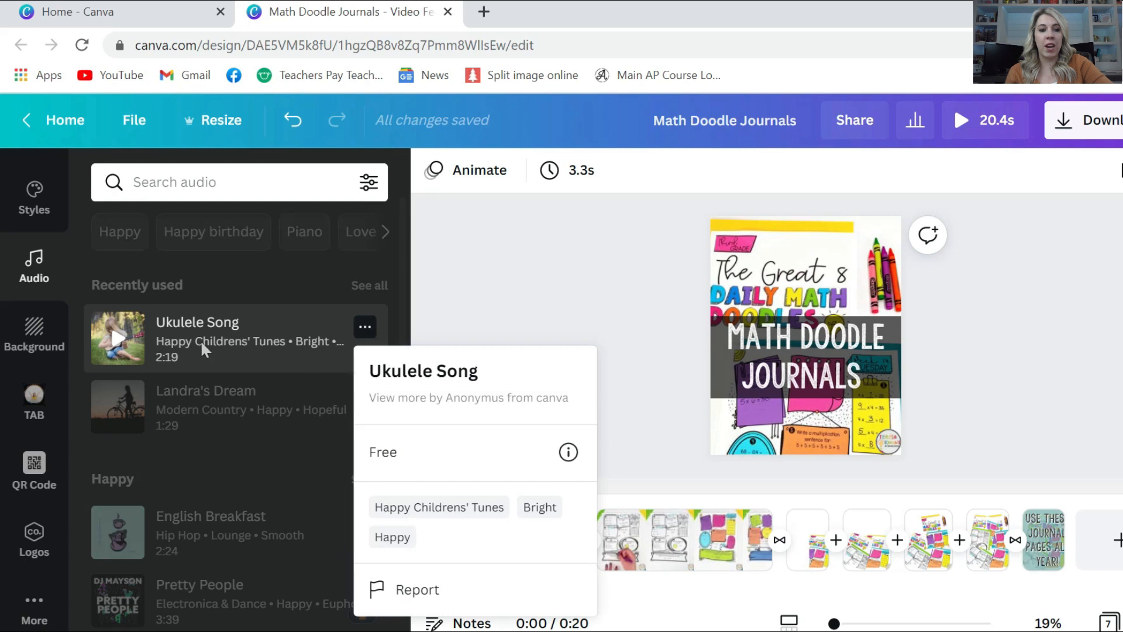
click(119, 341)
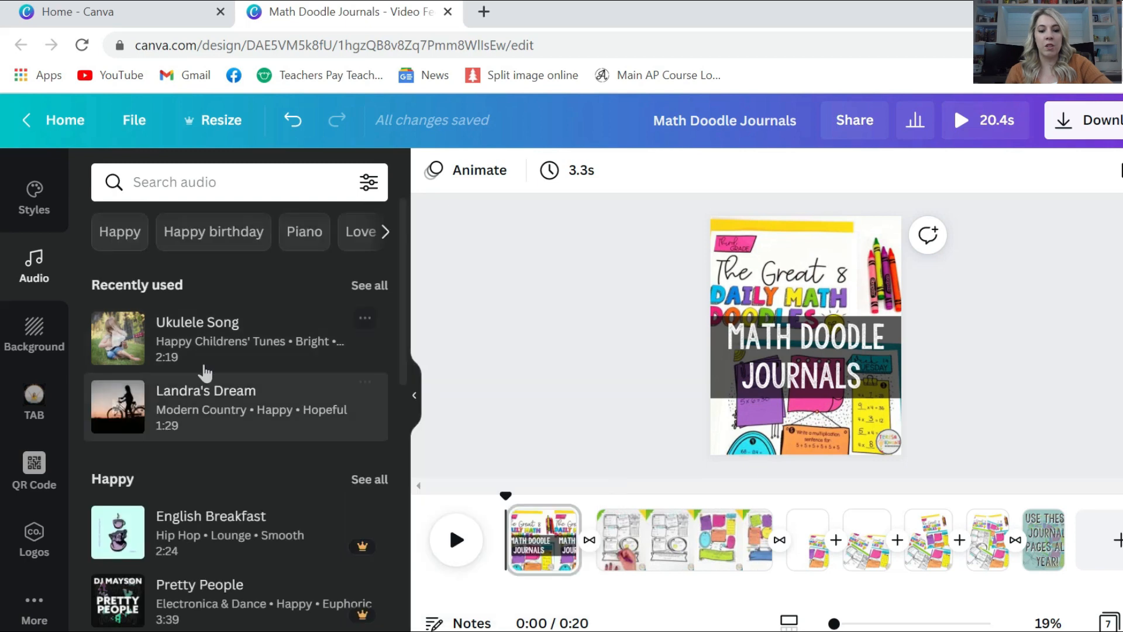
drag(436, 456, 609, 596)
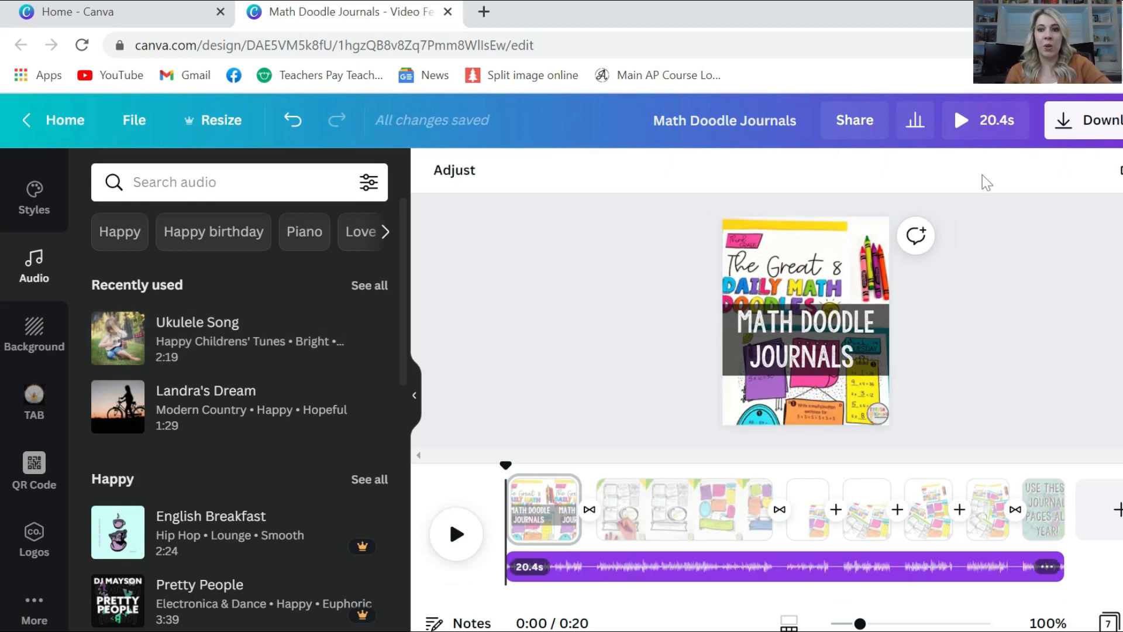
click(966, 129)
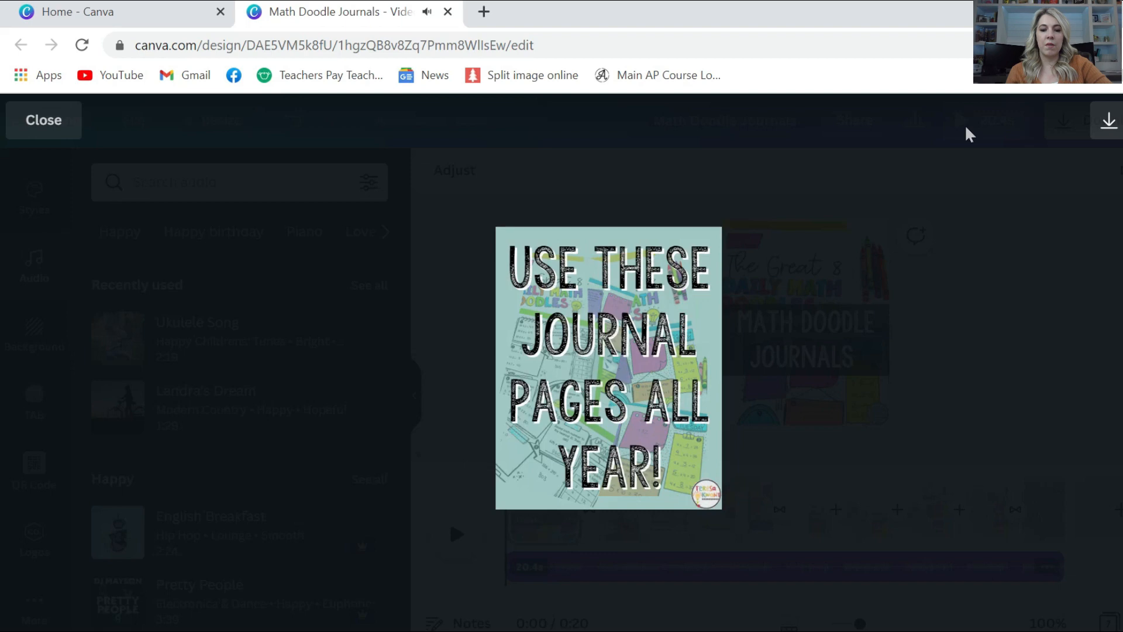
Exit the full-screen preview to return to the editor on the first page
click(966, 127)
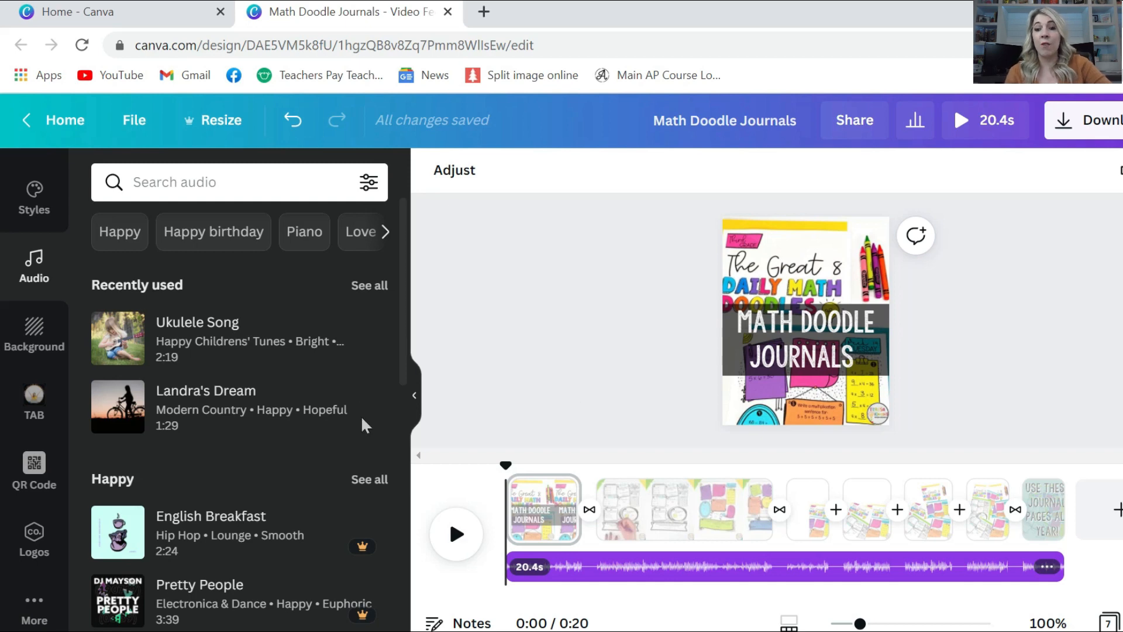
mouse_move(379, 319)
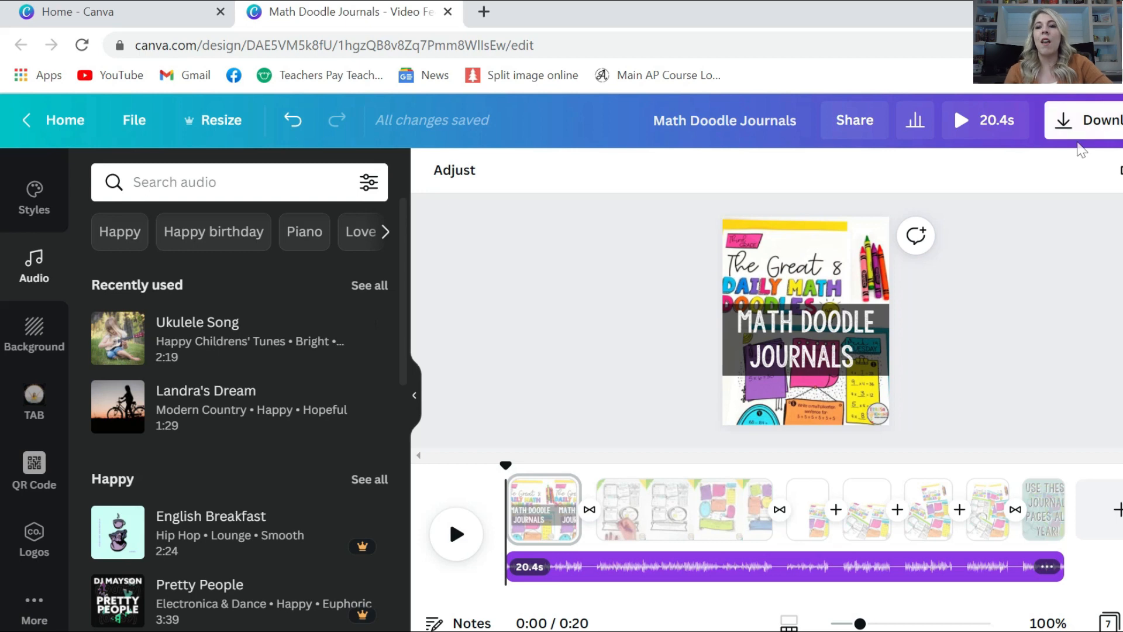
Download the video as an MP4, re-upload the file and show it under uploaded Videos
click(1061, 130)
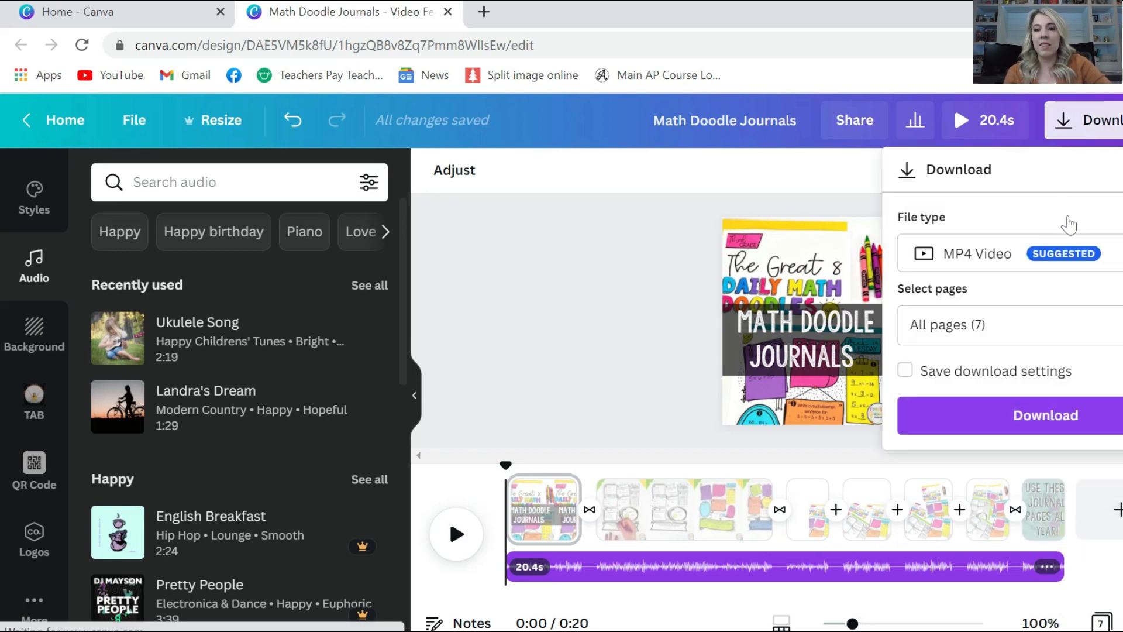
click(1032, 430)
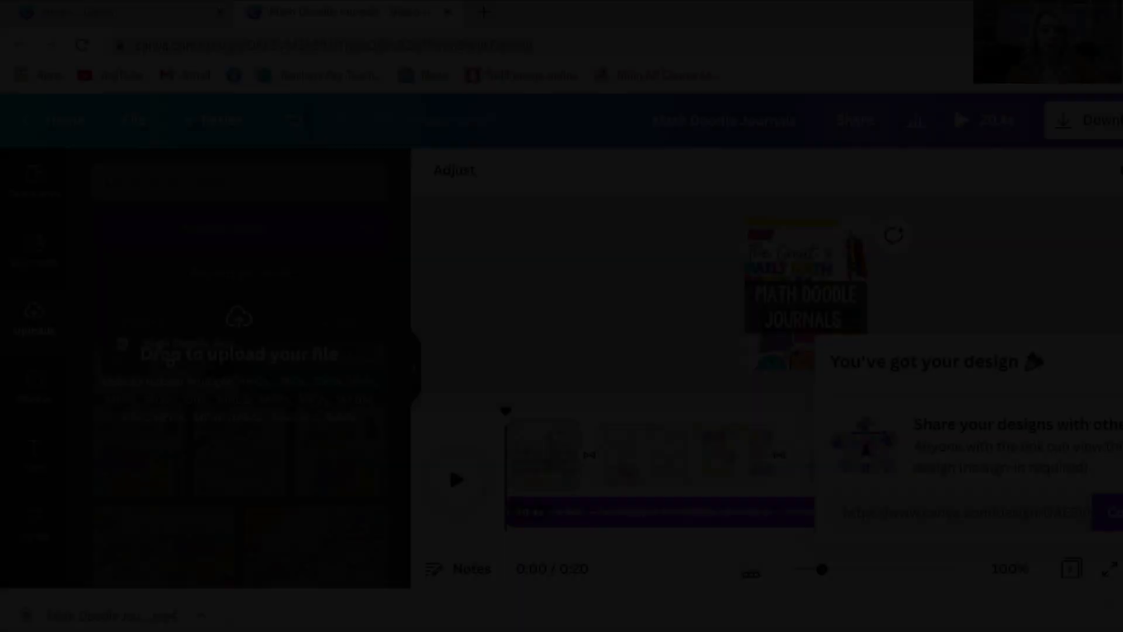
drag(157, 341, 158, 351)
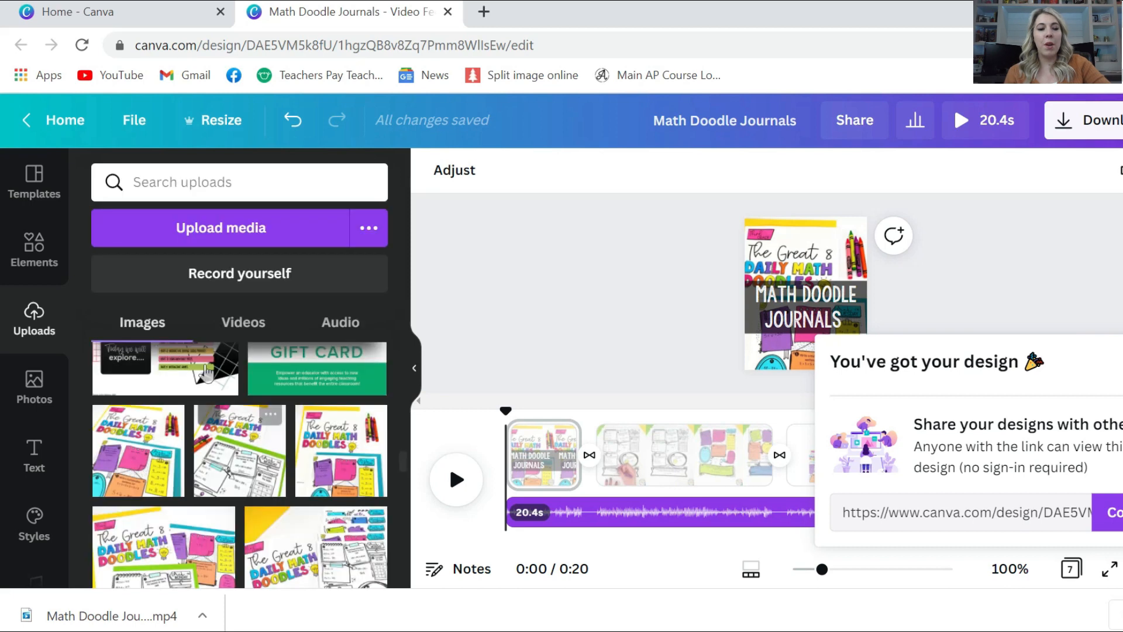
click(243, 321)
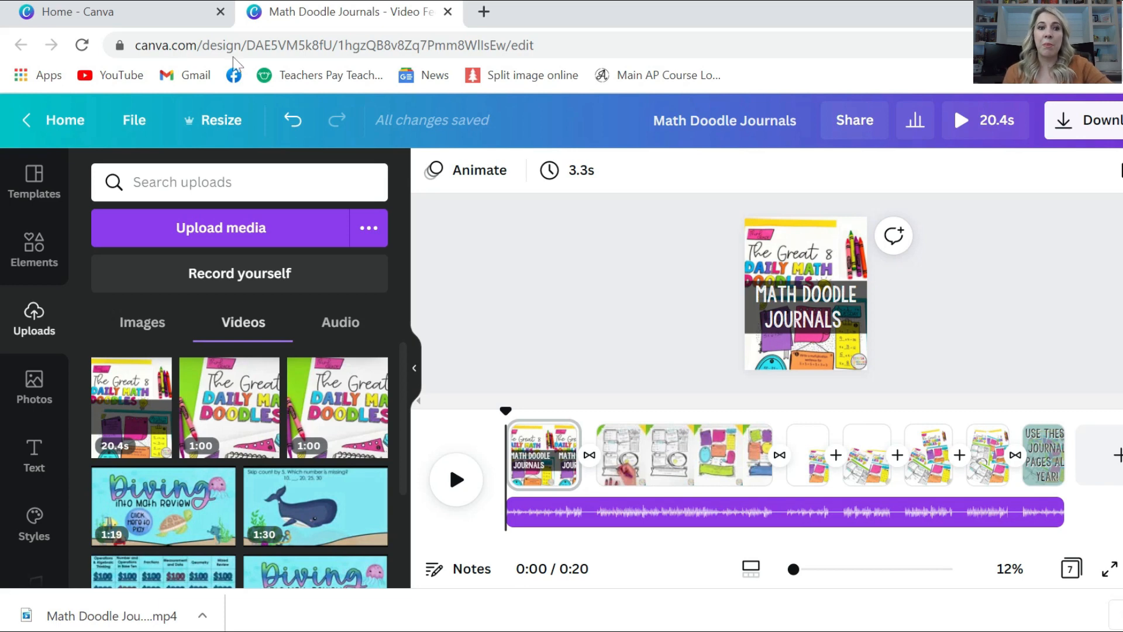
Create a new Feed Ad Video (Portrait) design at 1080 × 1350 px from the File menu
click(126, 136)
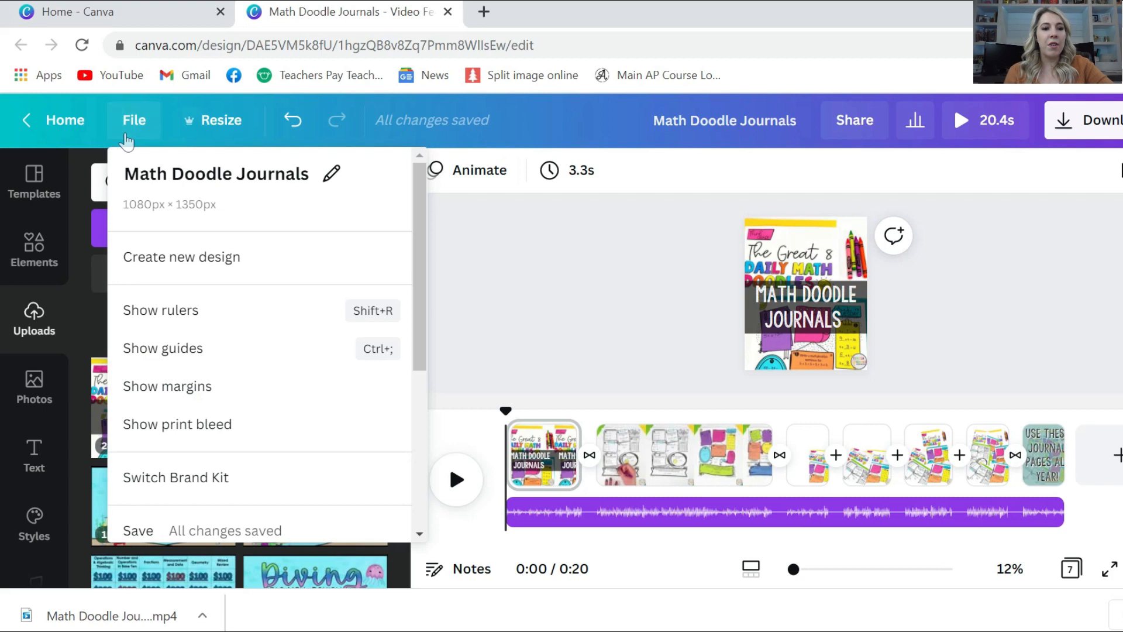
click(181, 257)
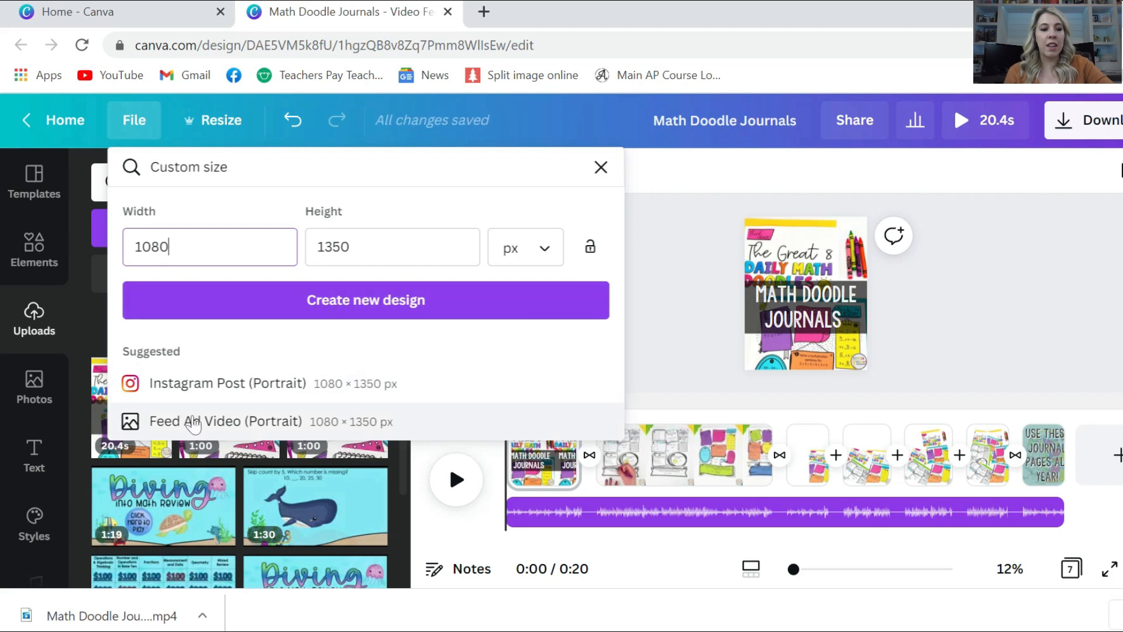
click(193, 422)
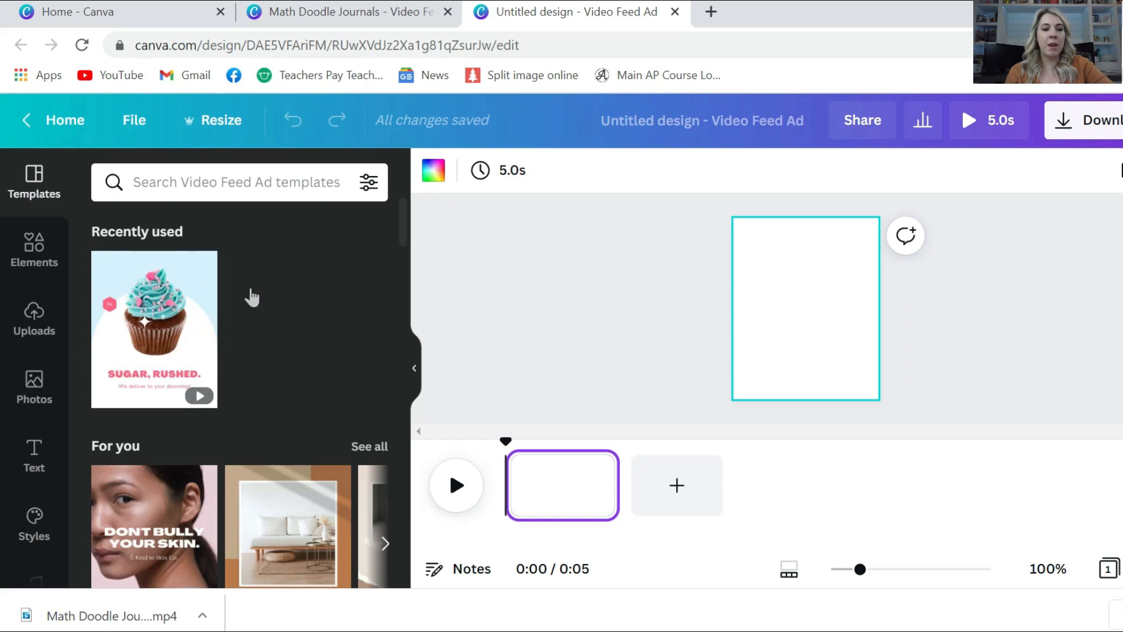
Open the green, blue and beige 'Do you want to change your mornings?' Video Feed Ad template
scroll(261, 287, down, 3)
scroll(258, 278, down, 2)
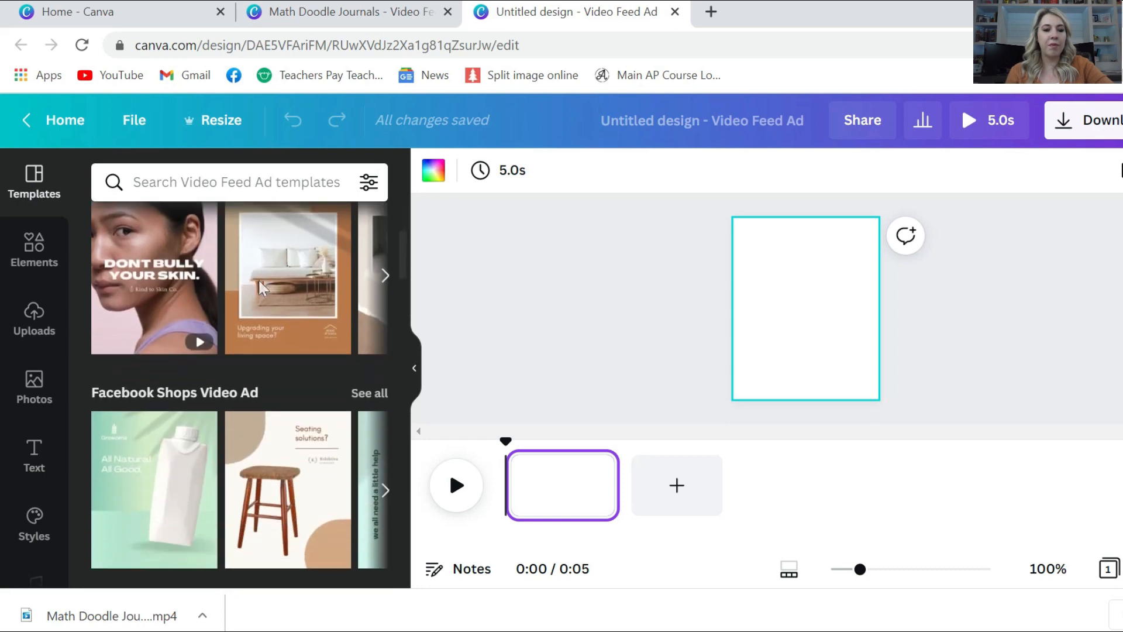
scroll(260, 280, up, 1)
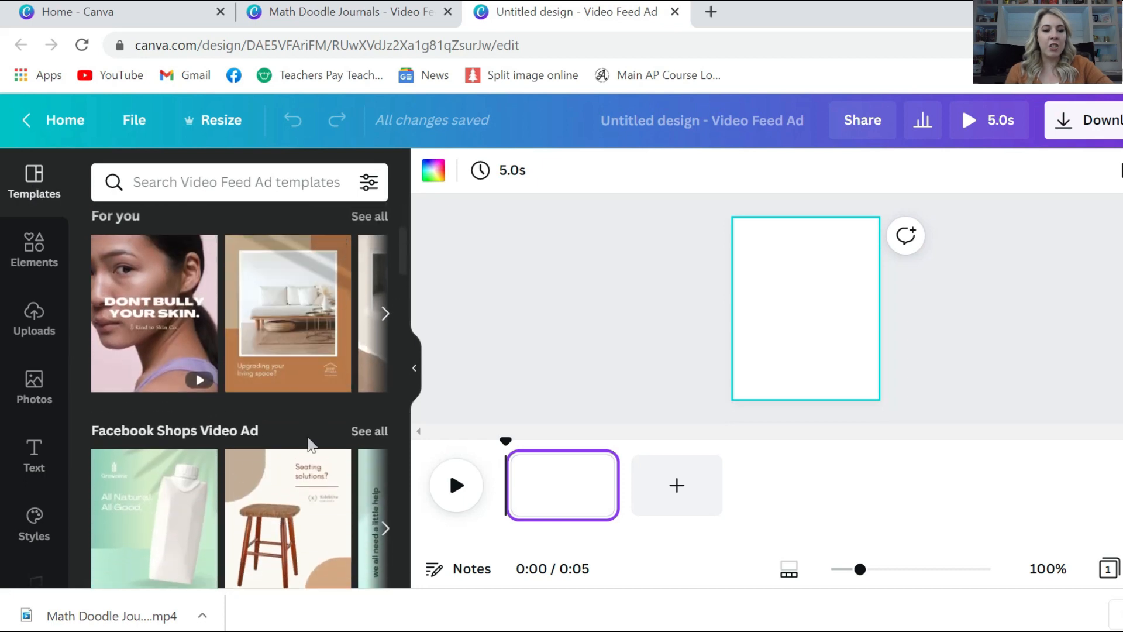
scroll(308, 444, down, 3)
scroll(310, 445, down, 3)
scroll(308, 444, down, 5)
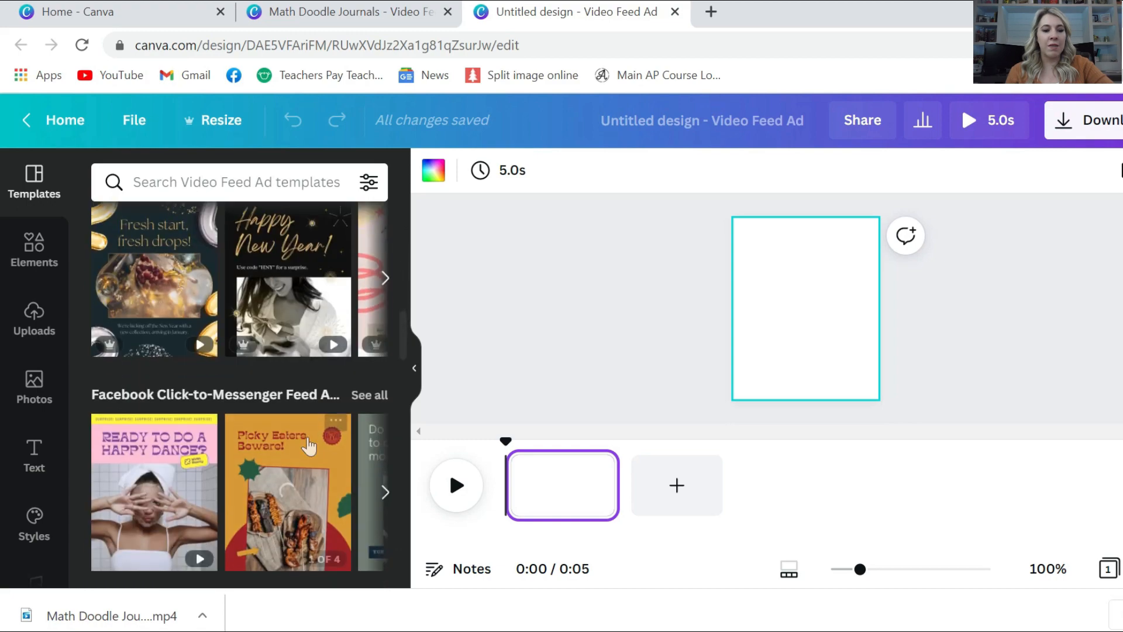
scroll(308, 444, down, 10)
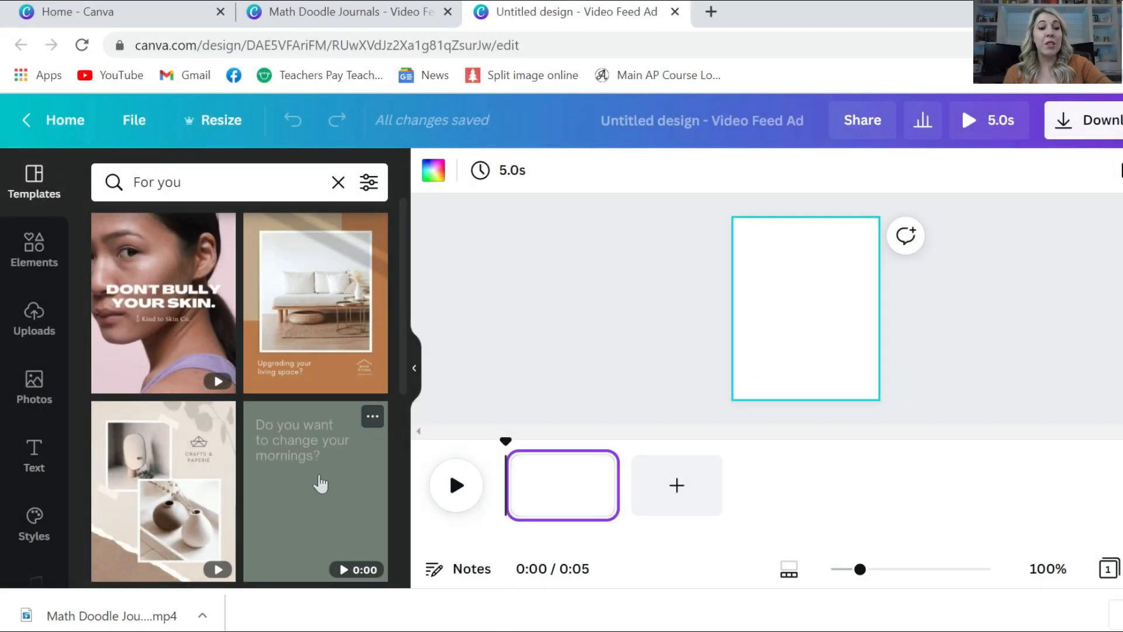
click(318, 485)
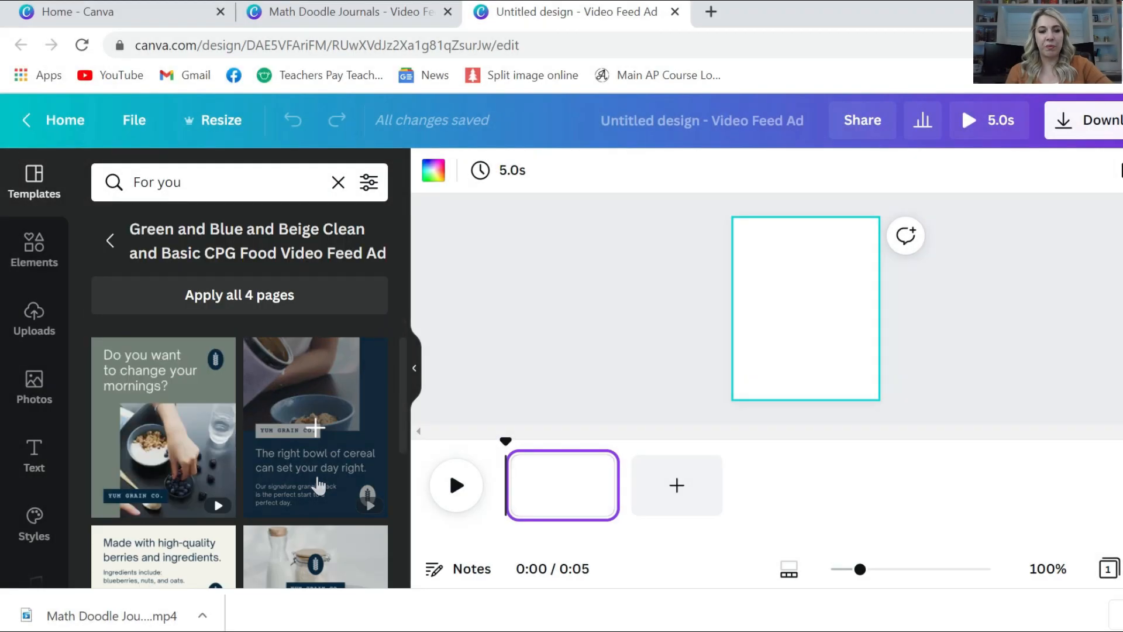
scroll(251, 411, down, 3)
scroll(251, 411, up, 3)
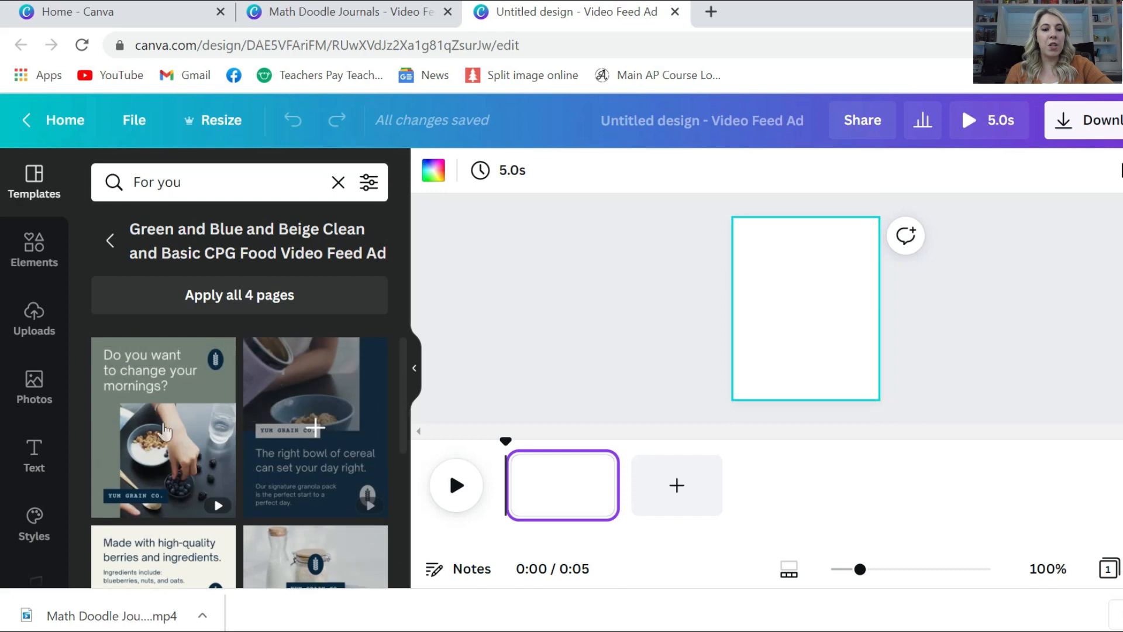
scroll(193, 492, down, 3)
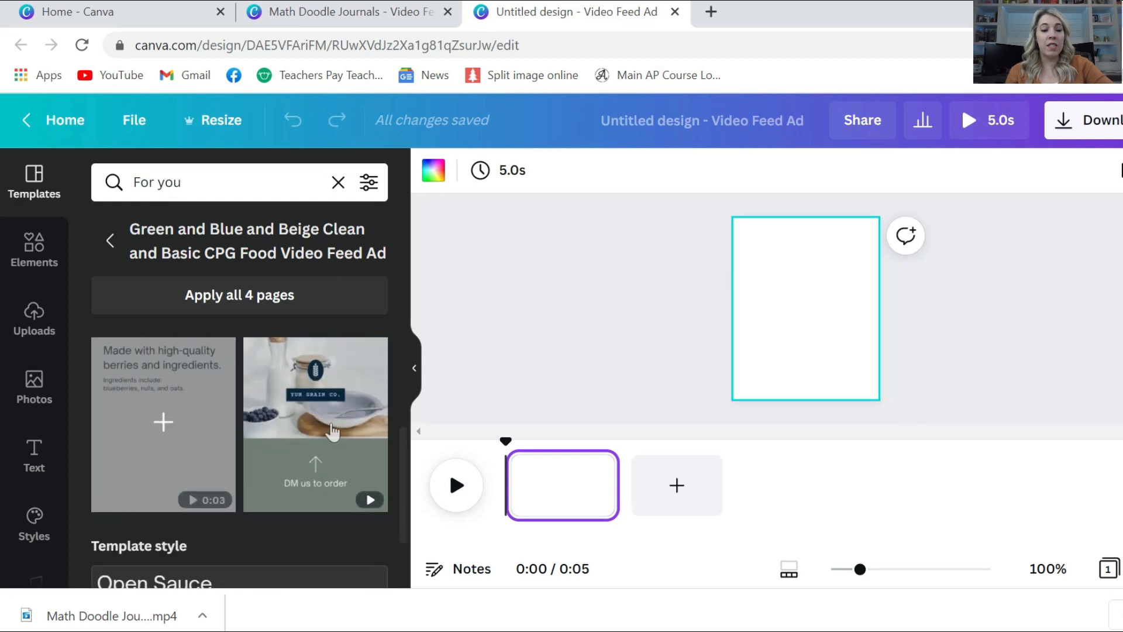
scroll(211, 410, up, 3)
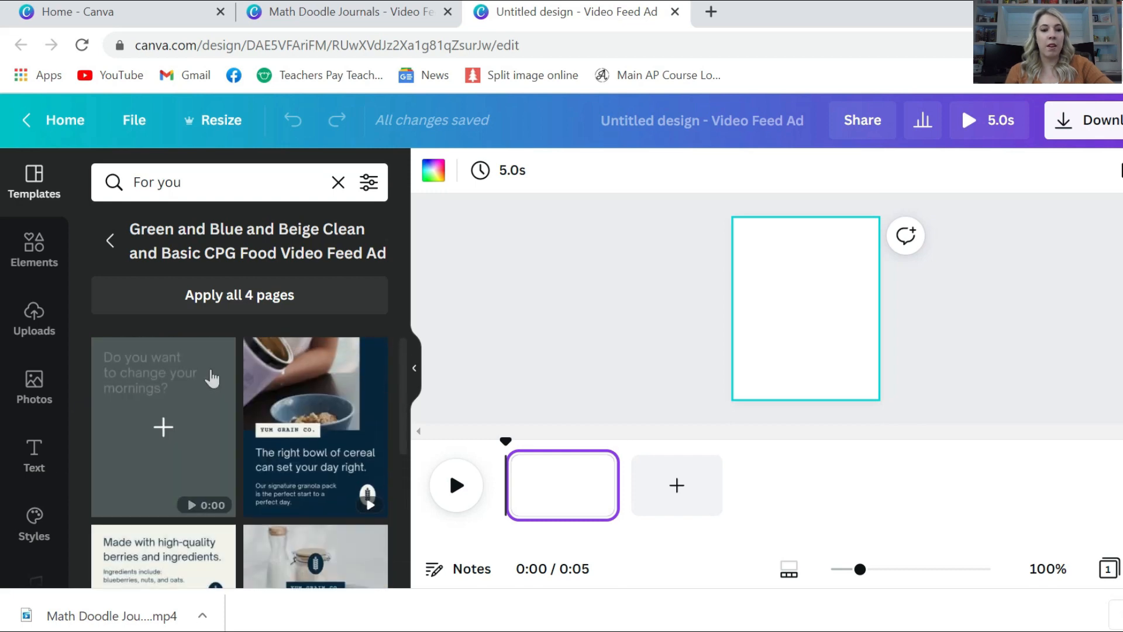
Apply all 4 template pages to the design and preview the playback
click(241, 297)
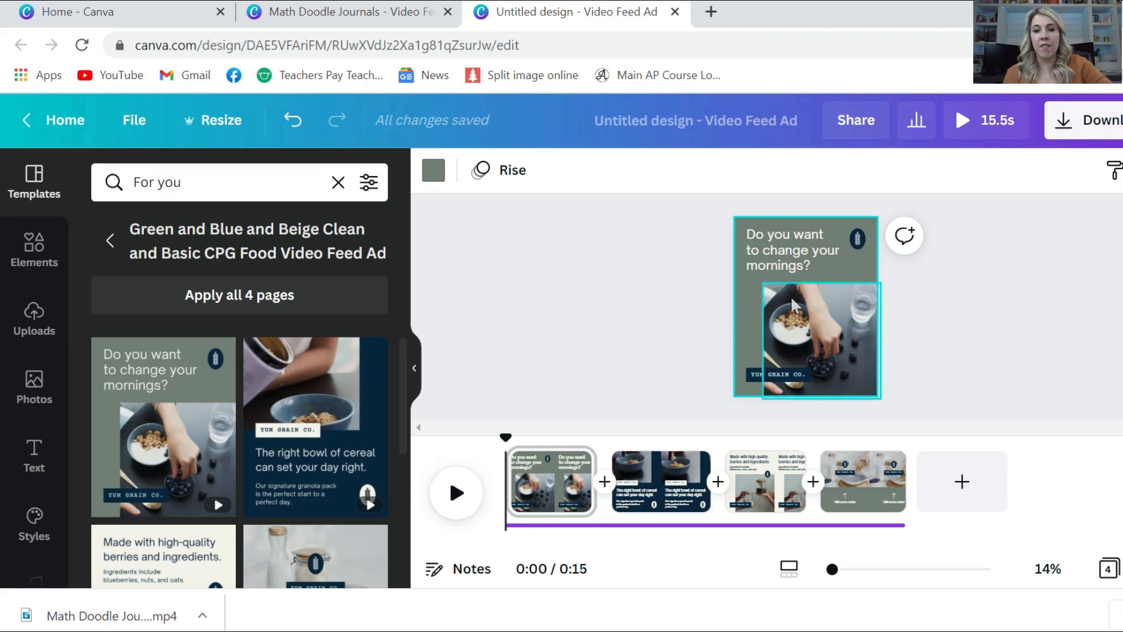
click(456, 493)
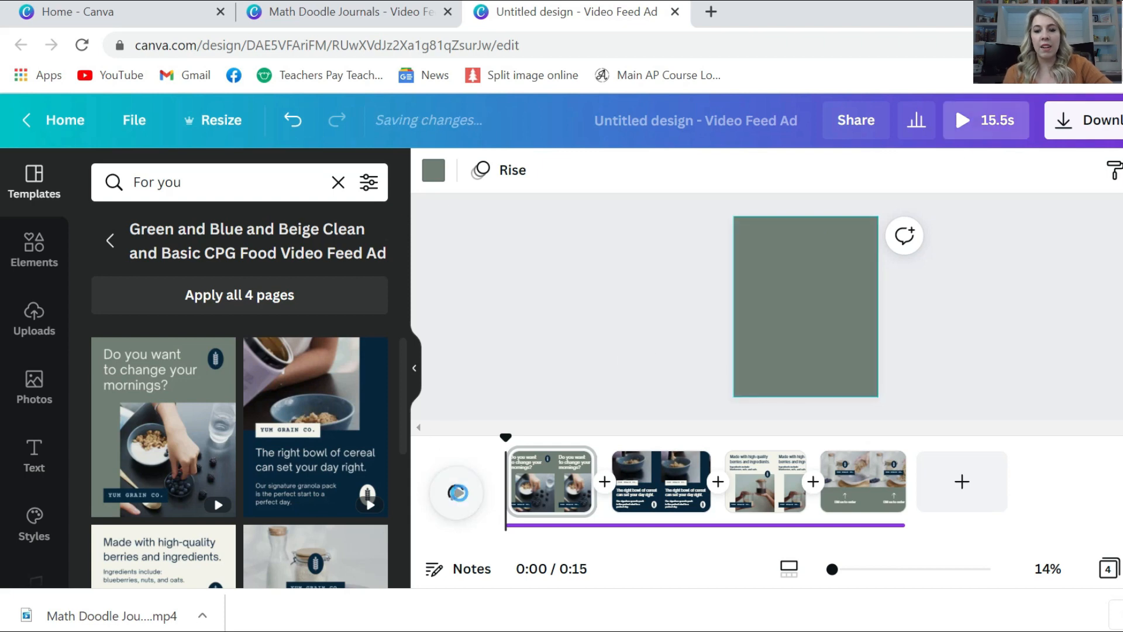
click(458, 496)
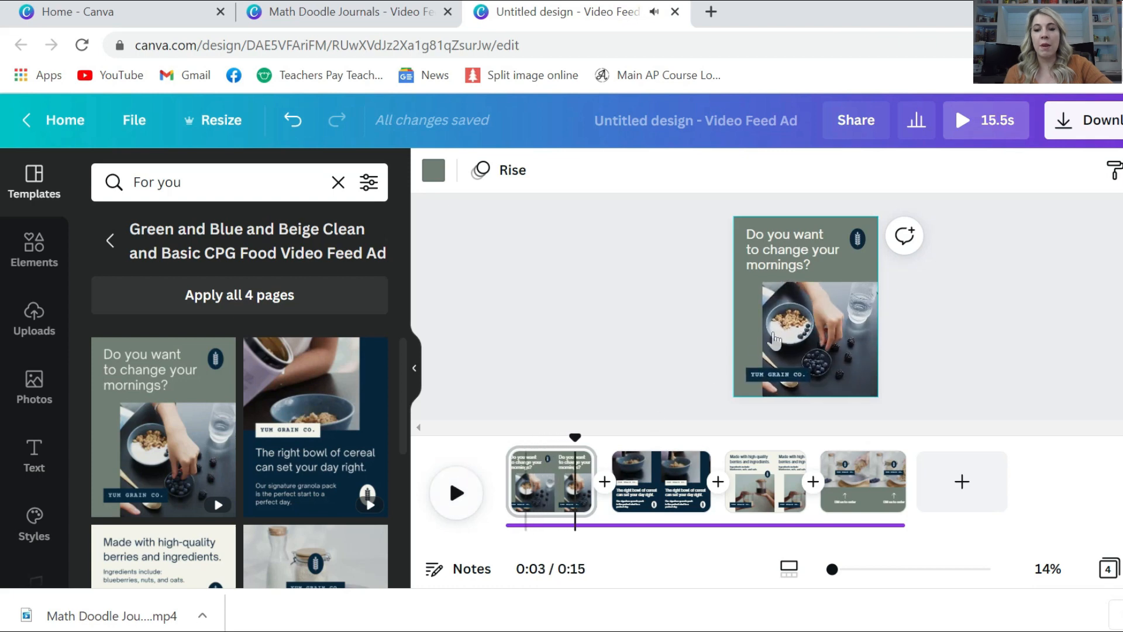
Replace page one's breakfast photo with the uploaded Math Doodles video
click(25, 326)
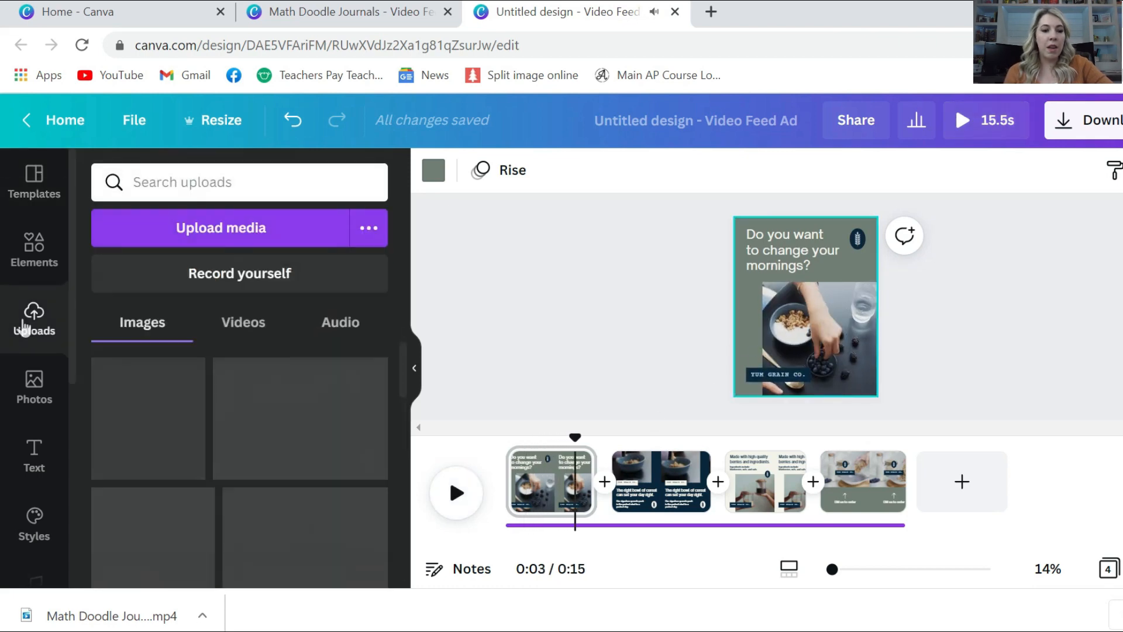
click(254, 325)
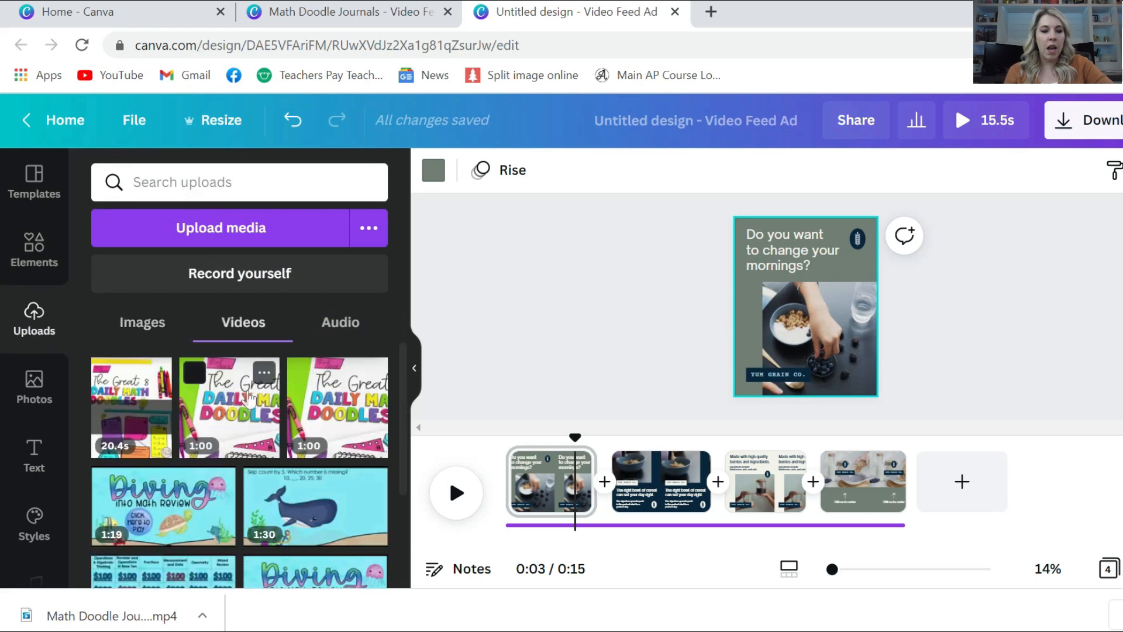
mouse_move(247, 400)
mouse_down()
mouse_move(831, 410)
mouse_move(826, 353)
mouse_move(827, 363)
mouse_up()
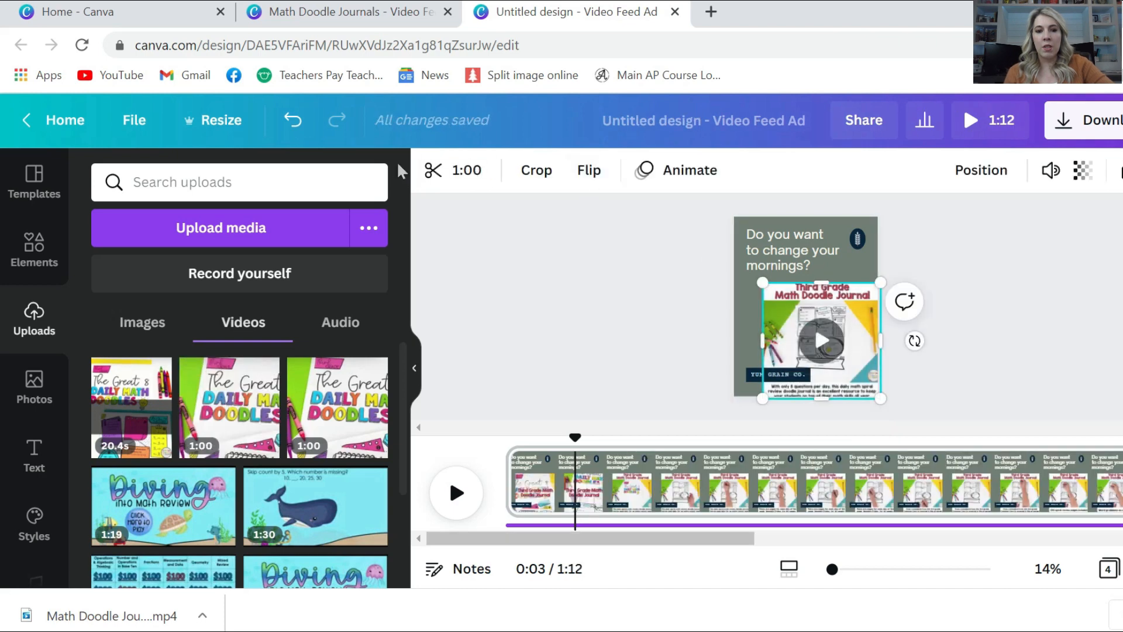
Trim both ends of page one's math doodles video down to an 8.4-second clip
click(434, 172)
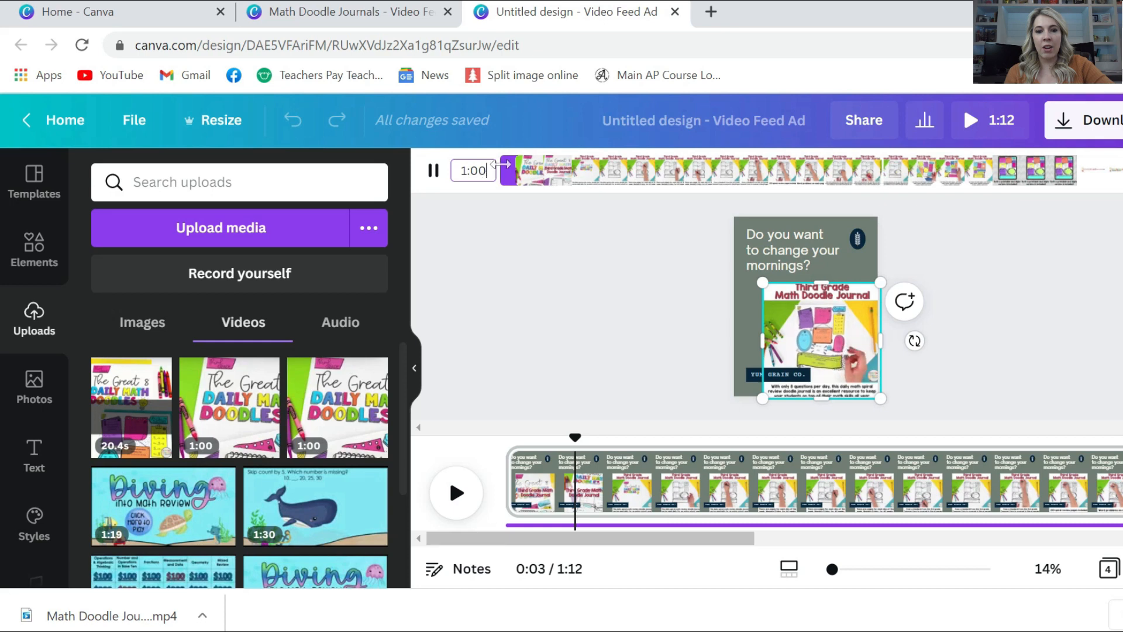
drag(503, 172, 892, 191)
drag(1112, 205, 970, 212)
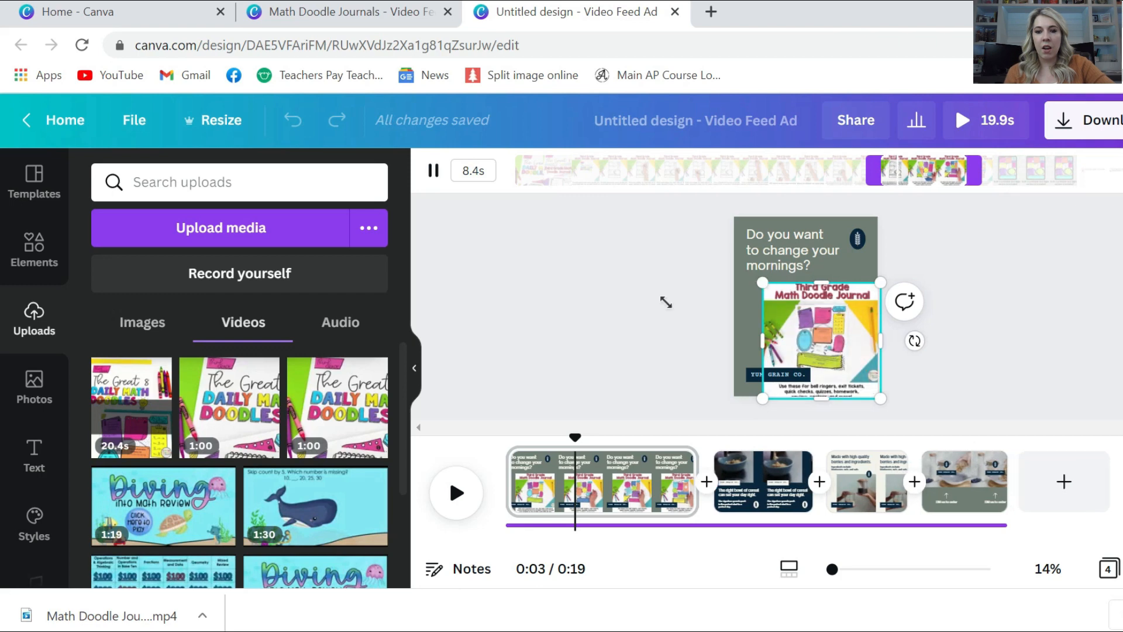
click(597, 328)
Crop the top title and bottom caption off the math doodles video, then enlarge it
click(766, 347)
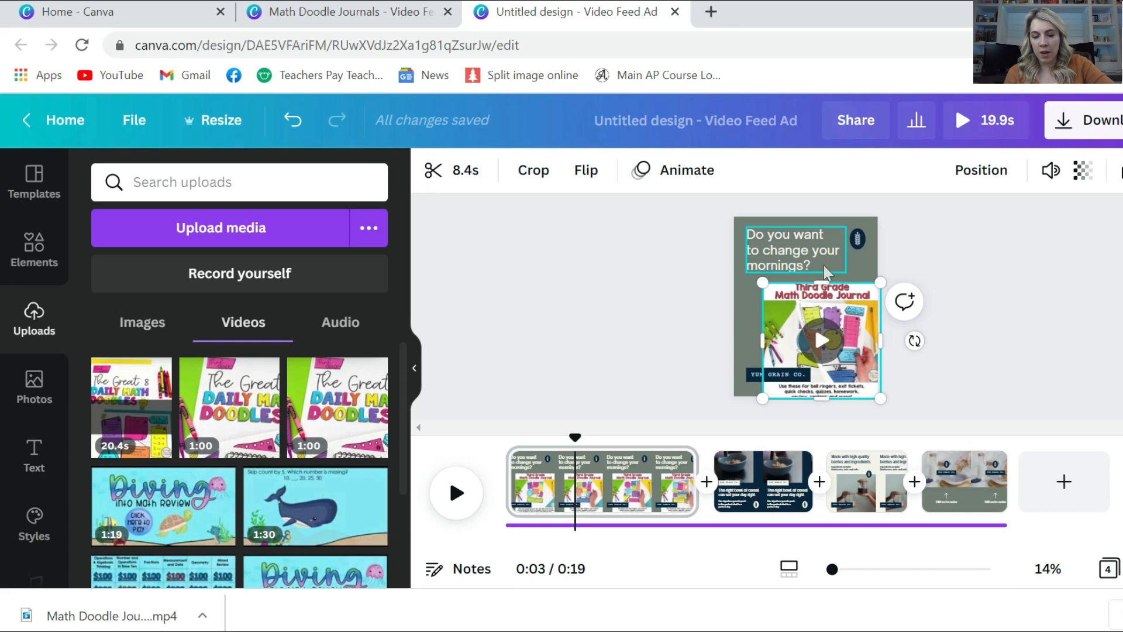
drag(820, 279, 821, 299)
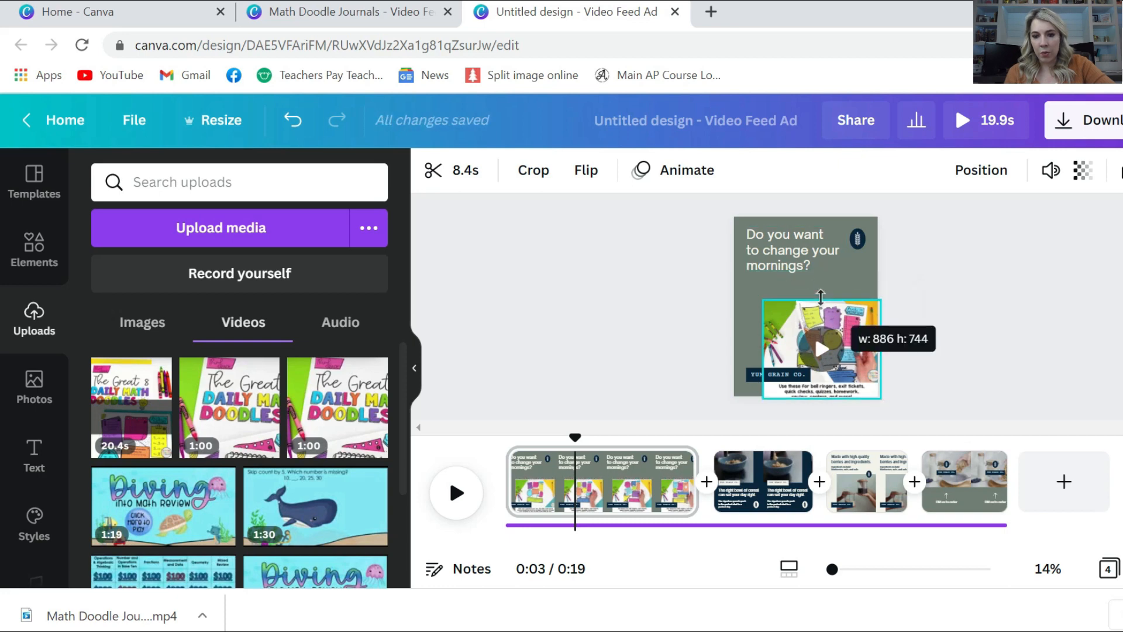
drag(825, 399, 825, 381)
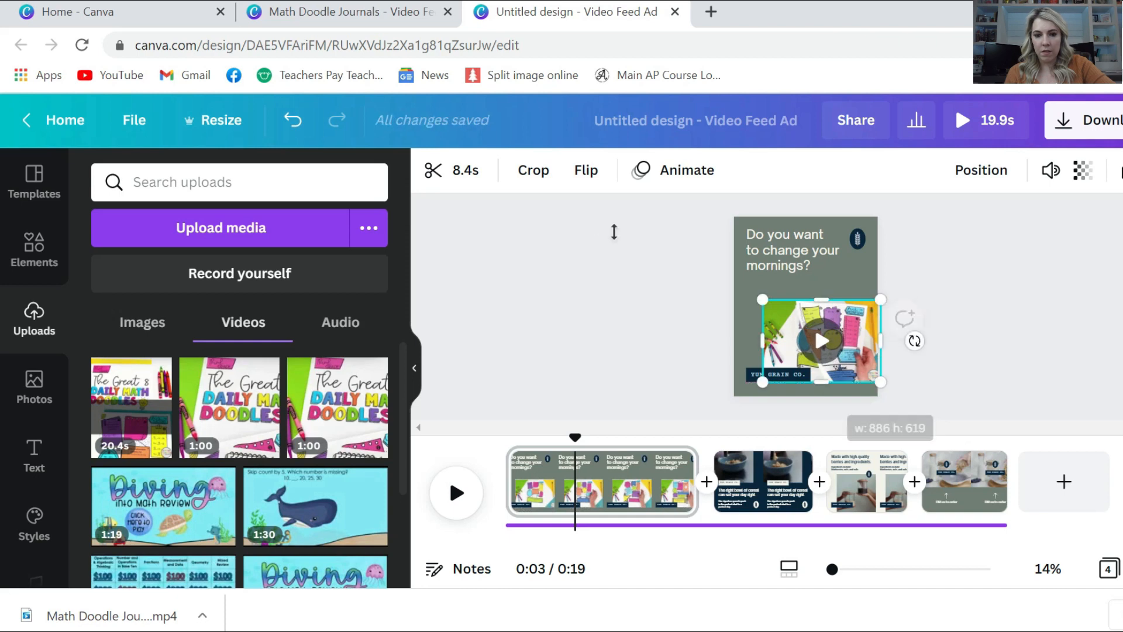
click(533, 170)
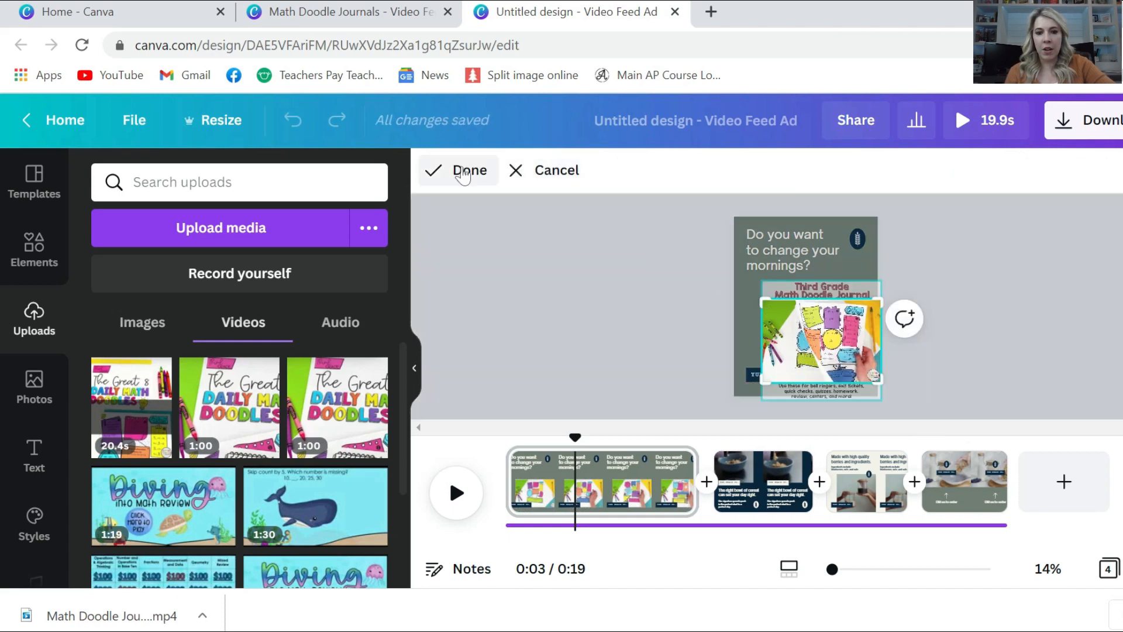
click(436, 170)
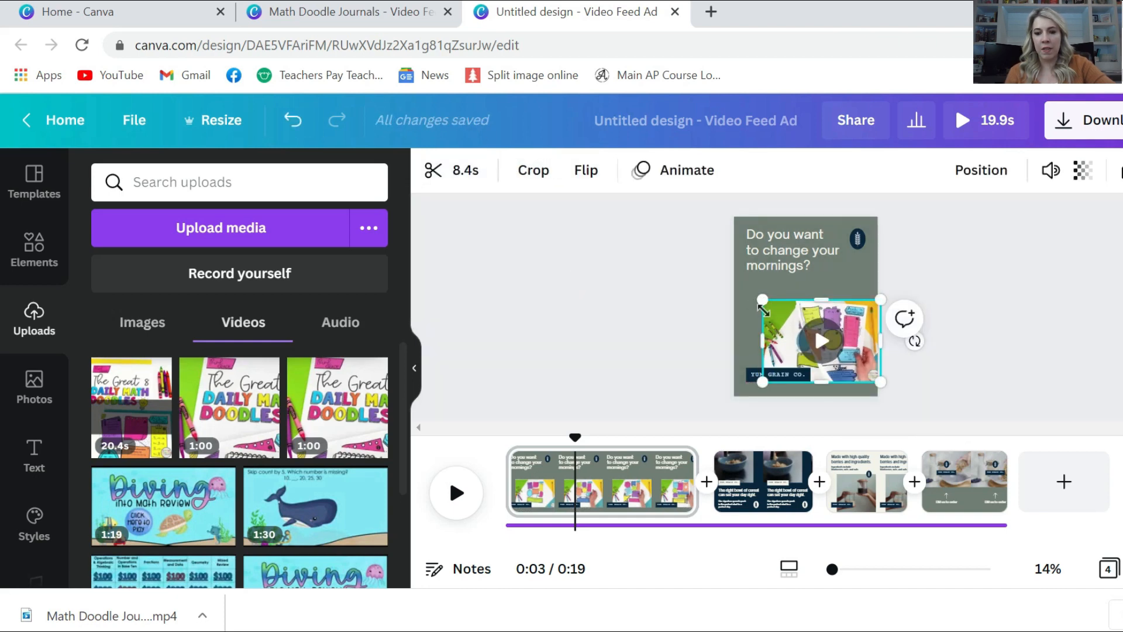
drag(763, 309, 749, 299)
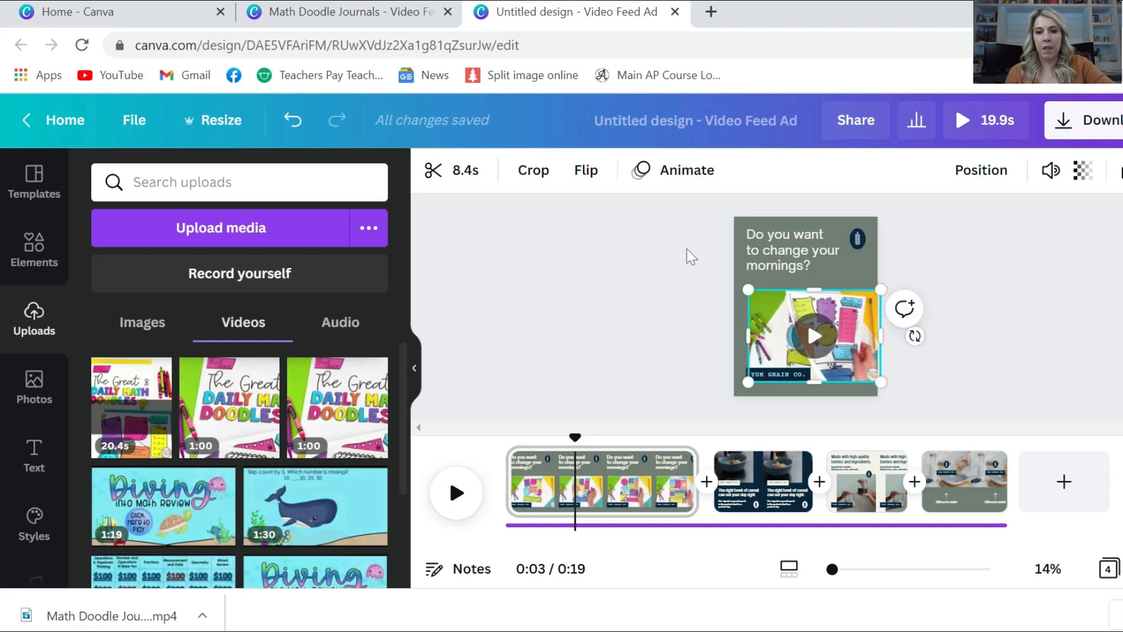
Rewrite the heading as 'Do you want to work on math with your students?' and select all of it
triple_click(768, 247)
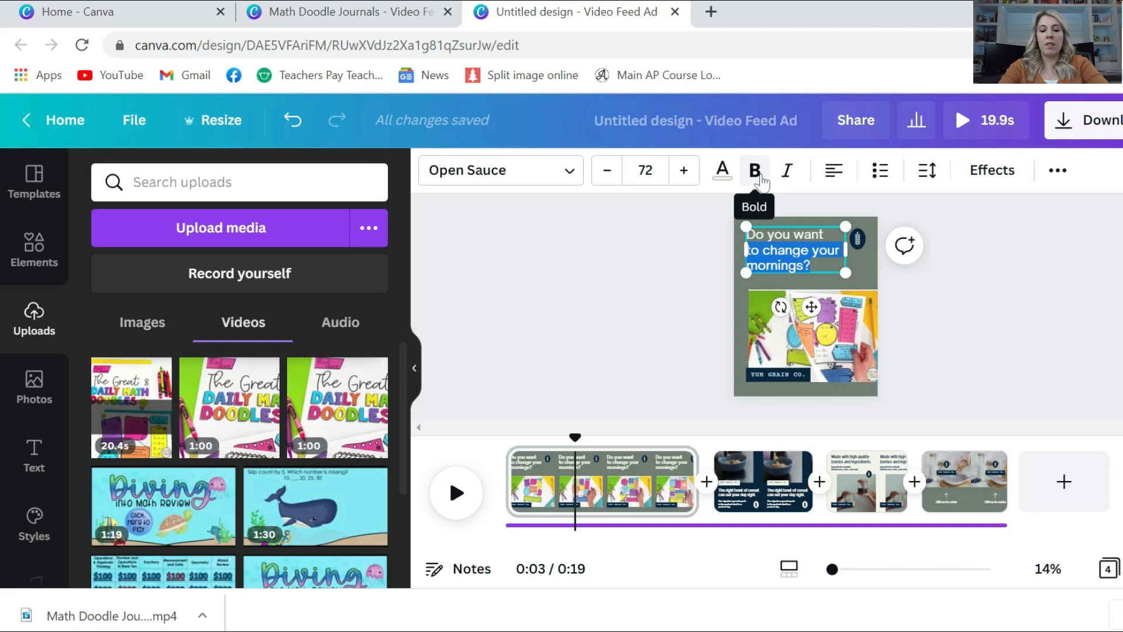
text(to)
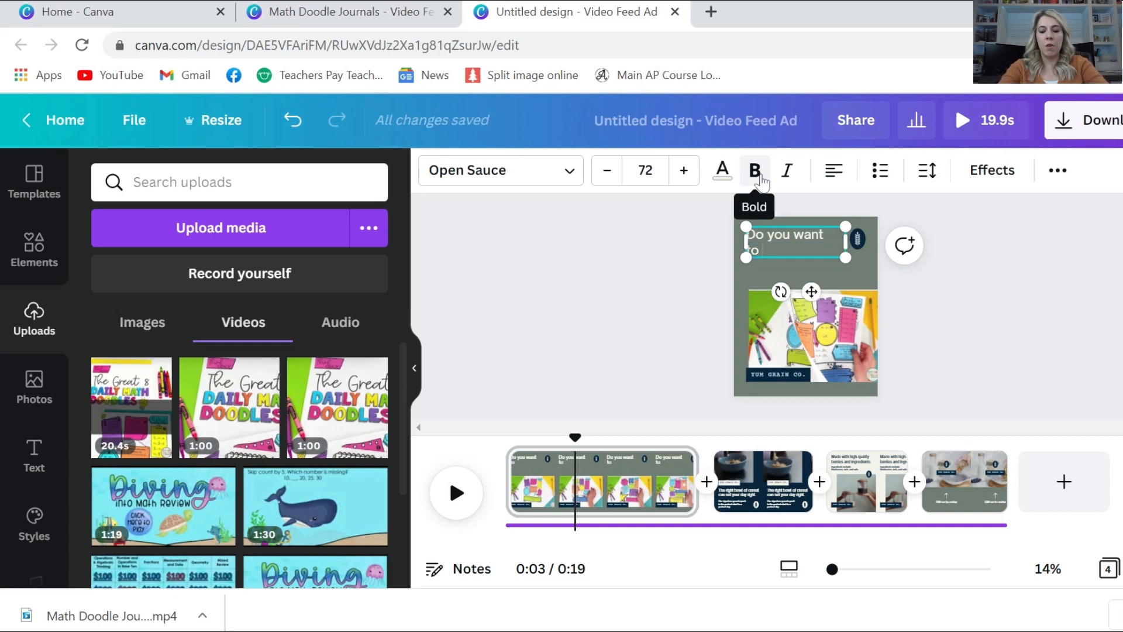
text( work on)
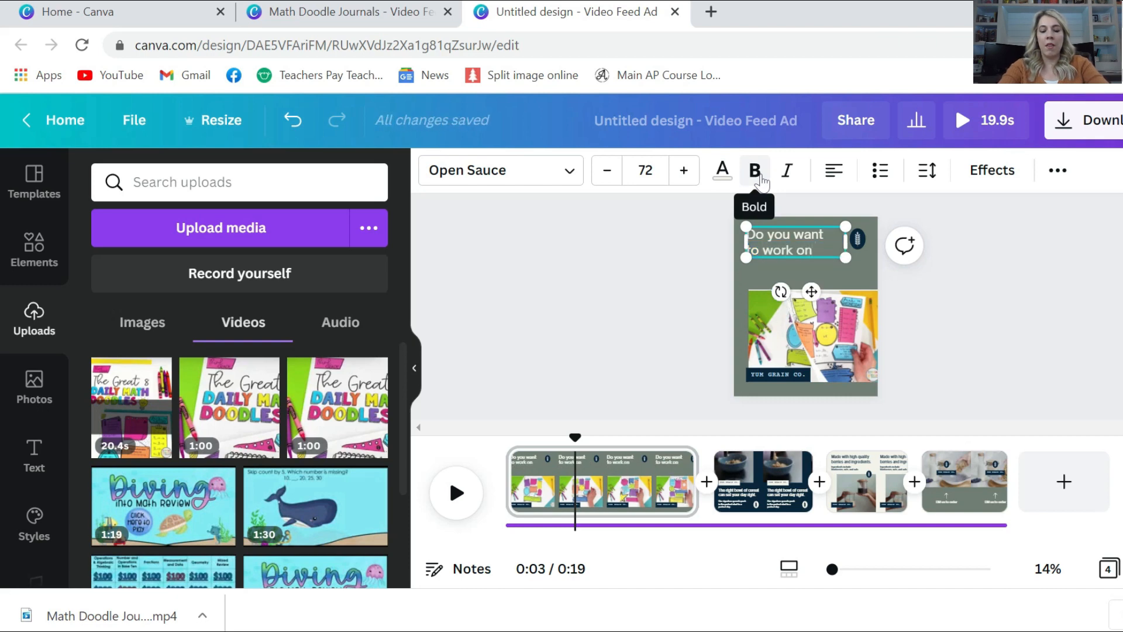
text( math with your students)
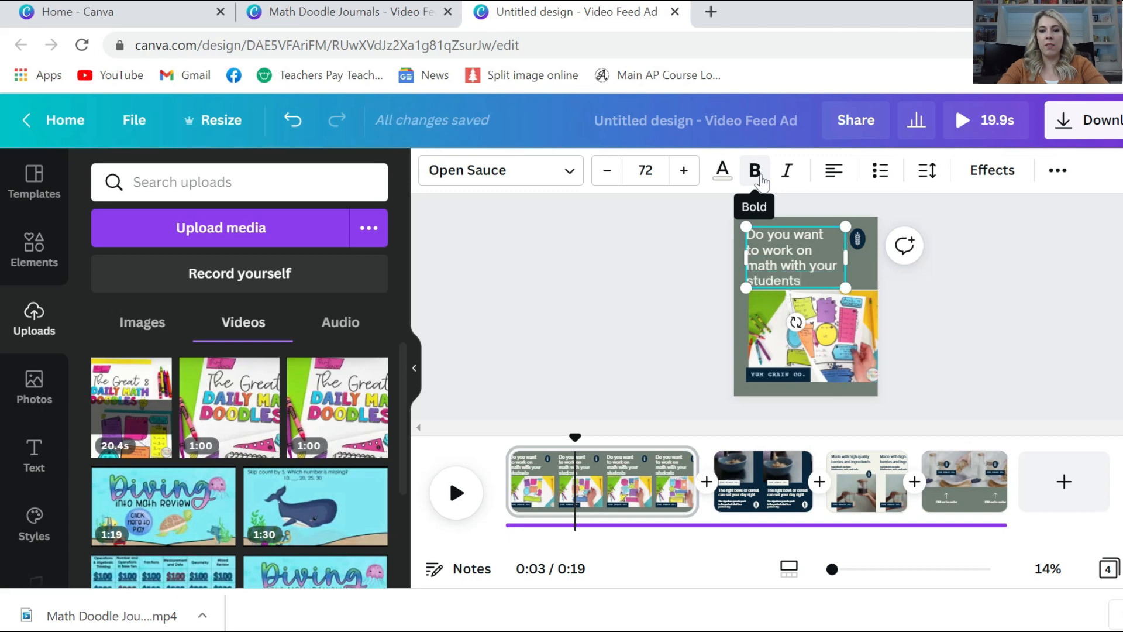
text(?)
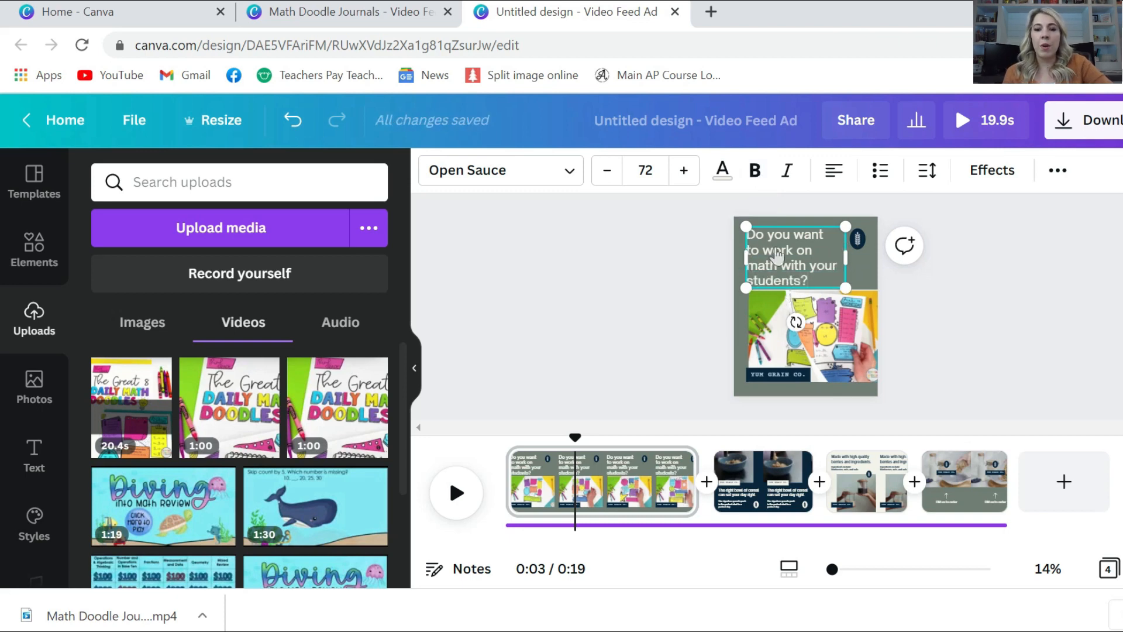
triple_click(779, 251)
triple_click(778, 250)
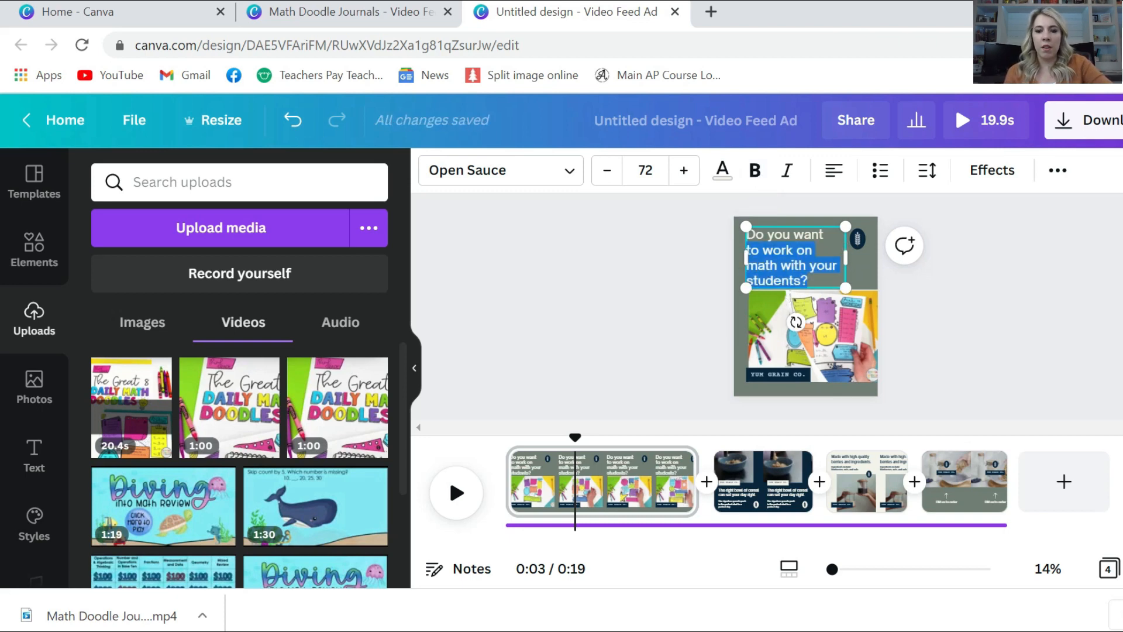
triple_click(766, 235)
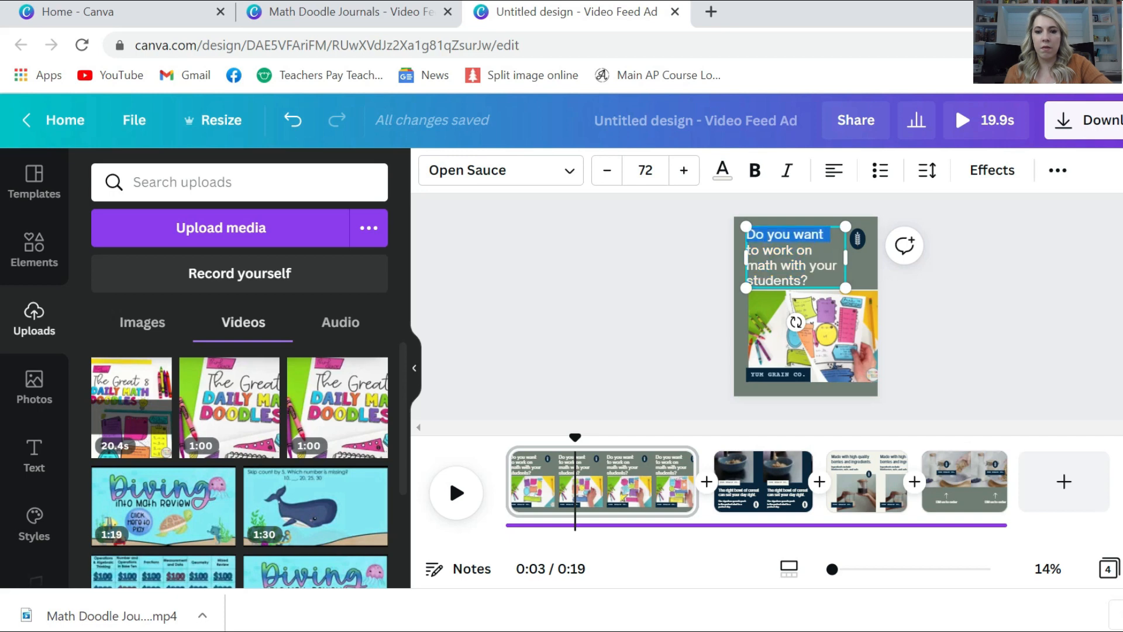
drag(810, 282, 729, 223)
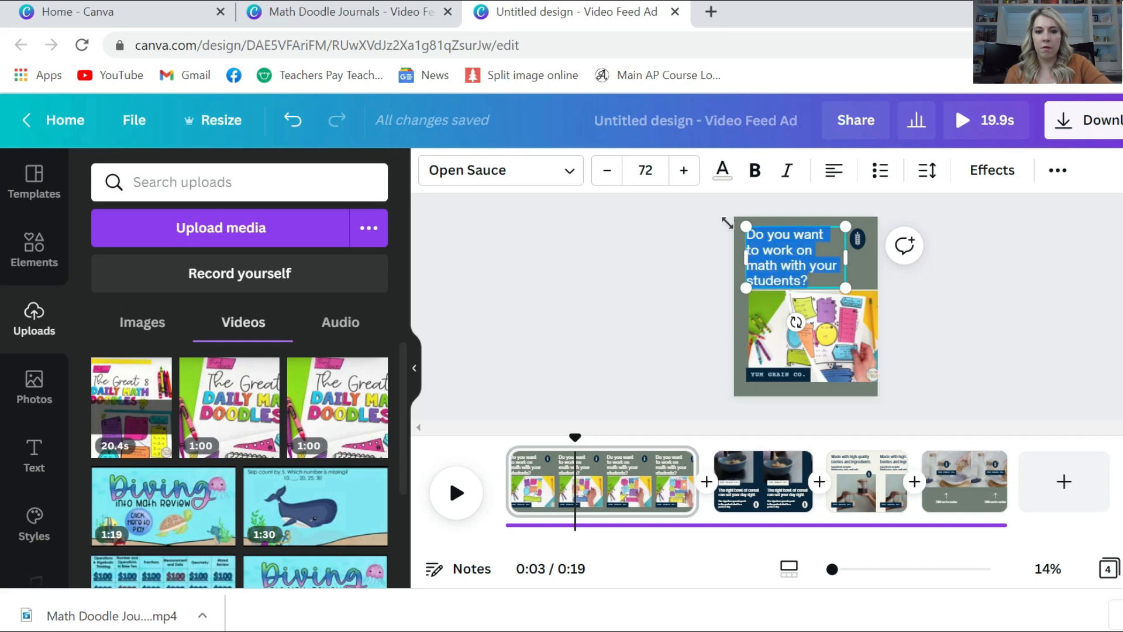
Set the heading font to KG All of Me
click(571, 175)
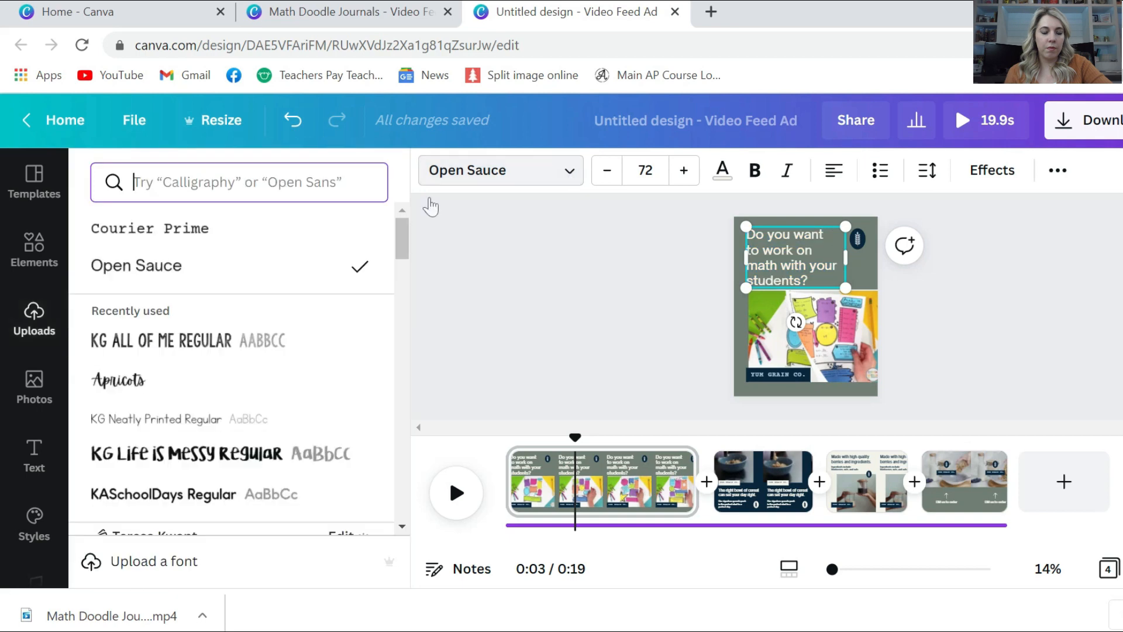
click(205, 345)
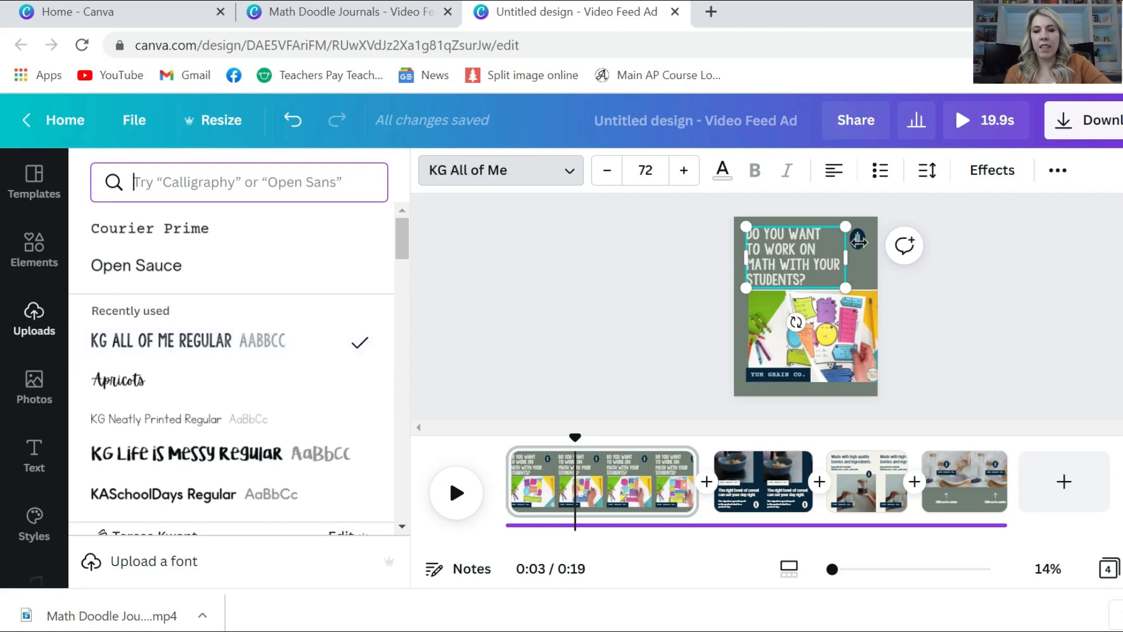
click(936, 334)
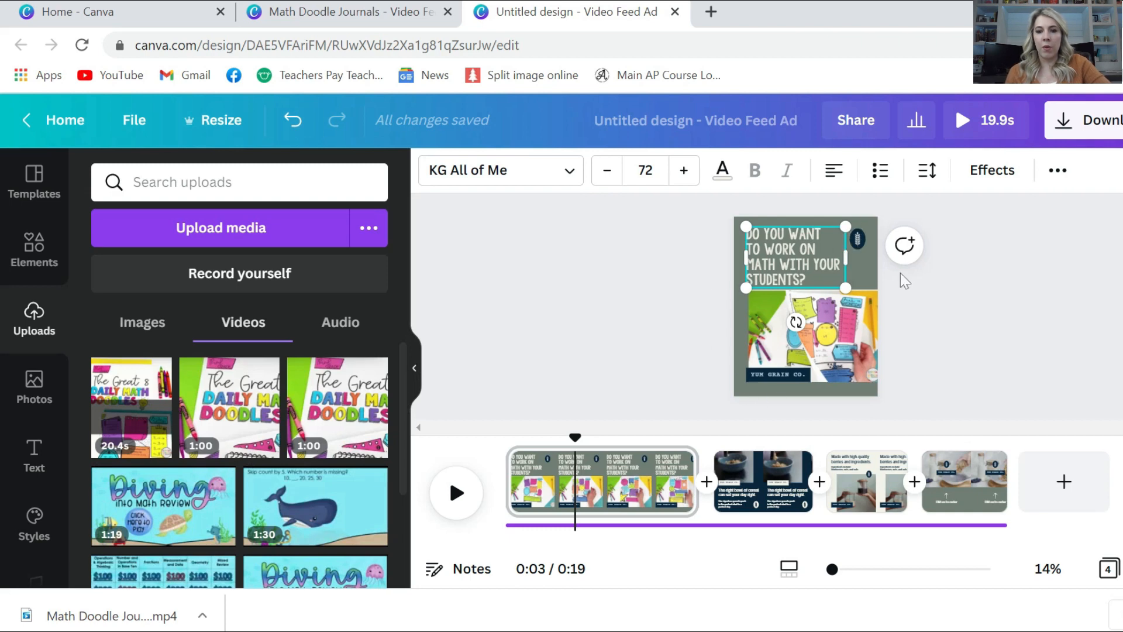
Widen the heading box to the page edge and reposition it
drag(832, 285, 876, 285)
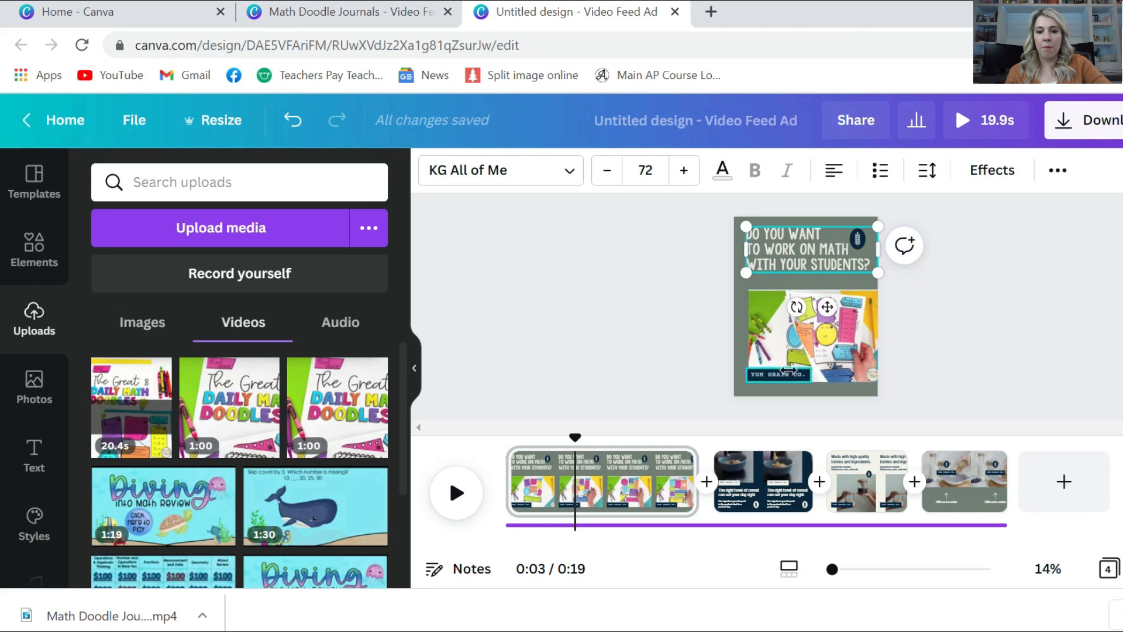
click(787, 371)
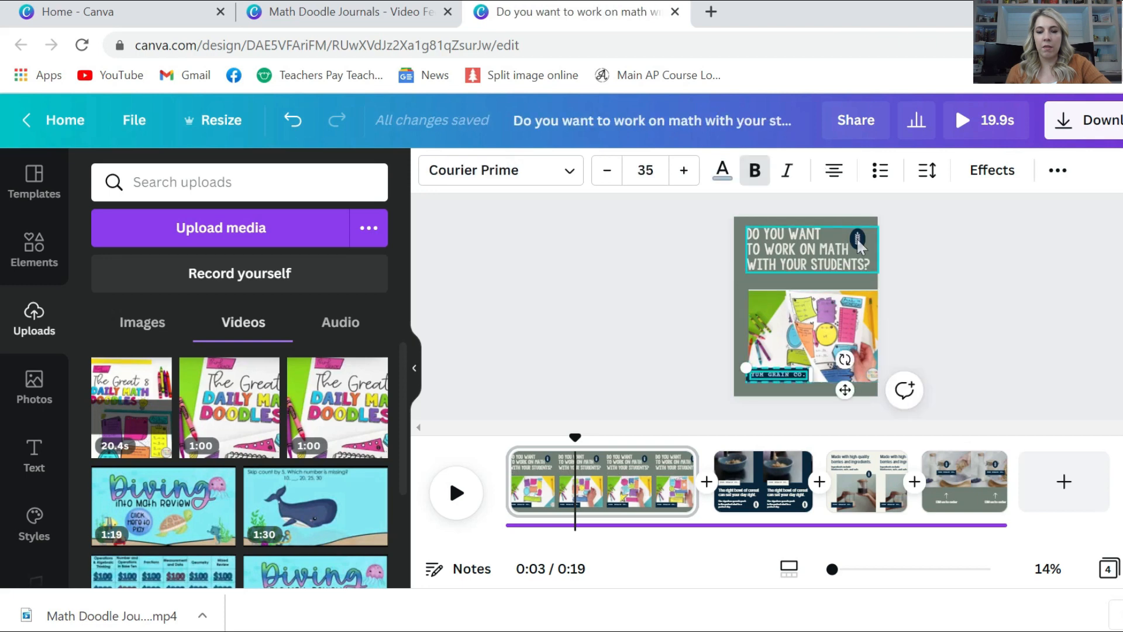
drag(859, 231, 837, 252)
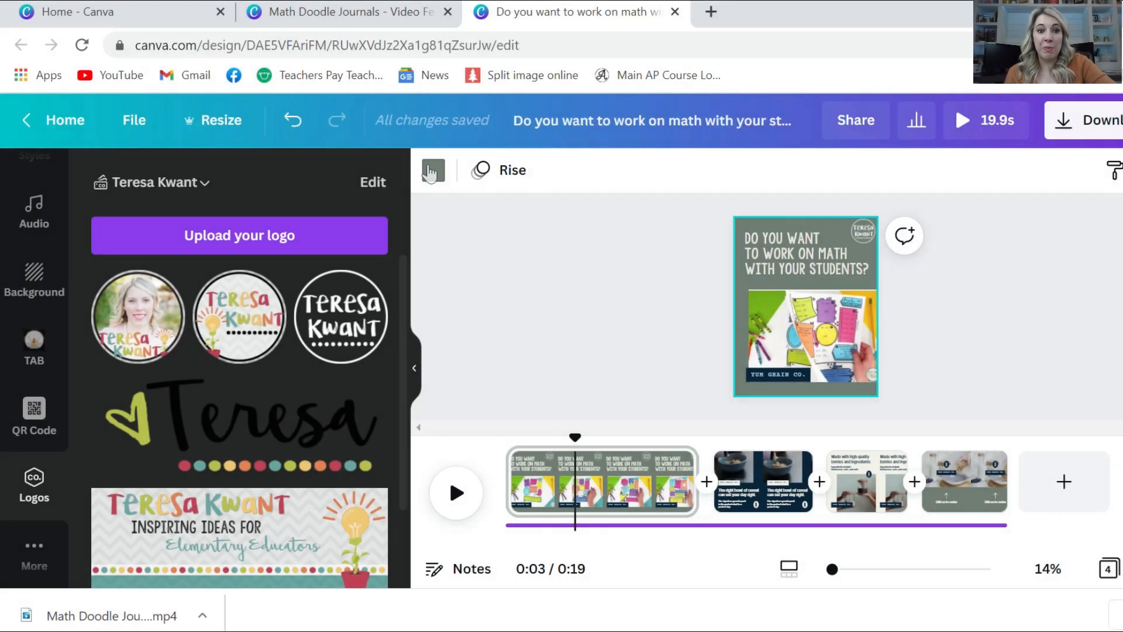
Try the teal, red, yellow and green brand colours as background, settling on orange
click(433, 171)
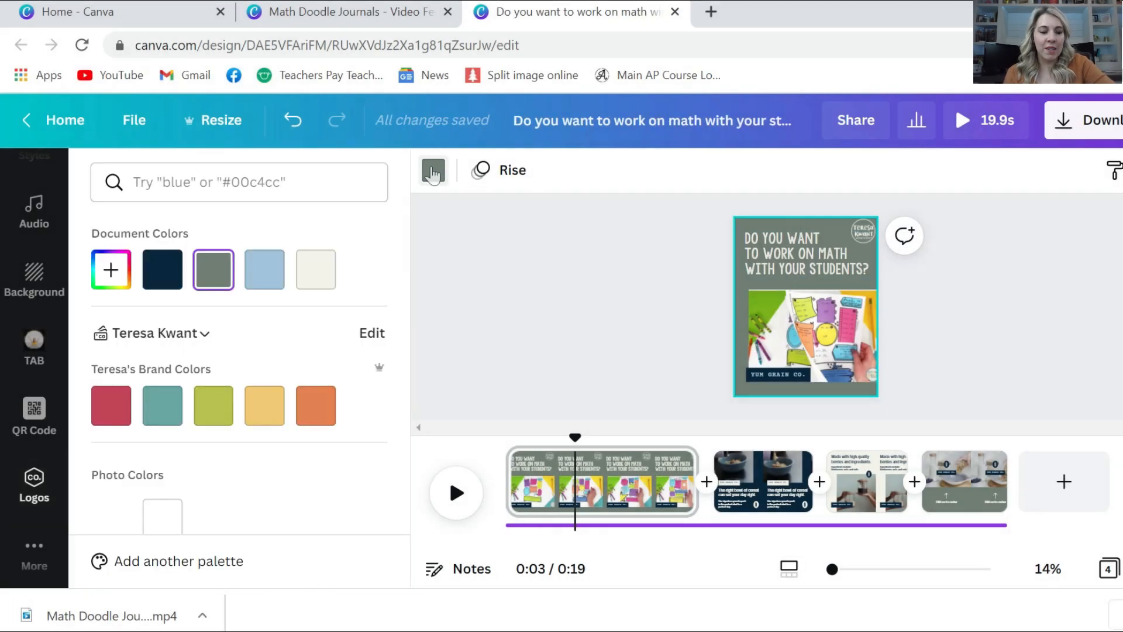
click(158, 413)
click(124, 412)
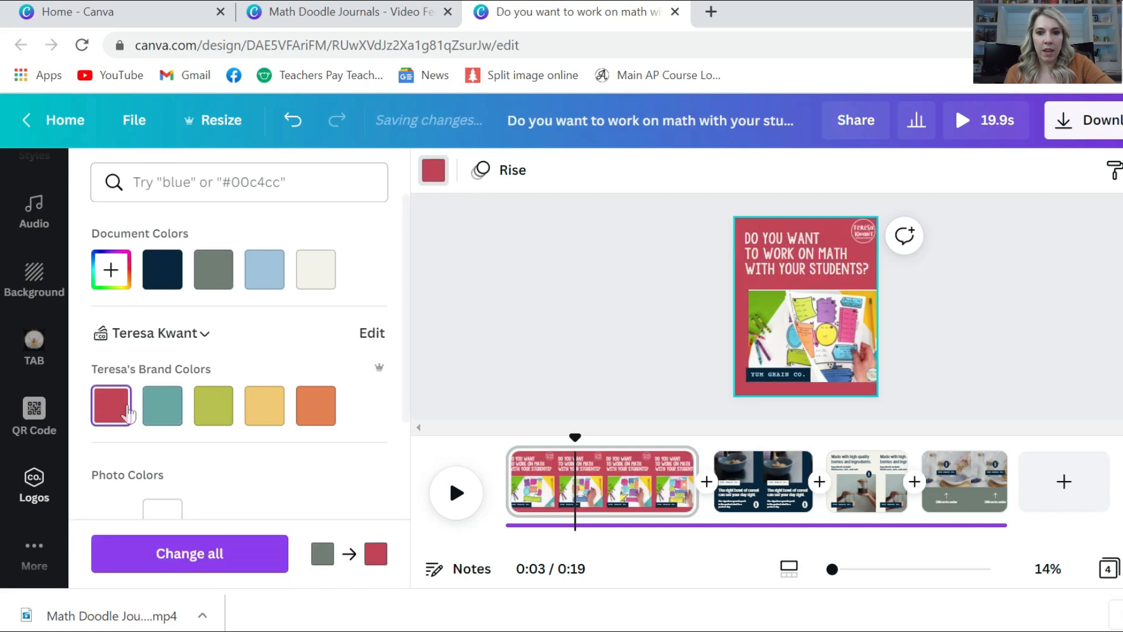
click(273, 412)
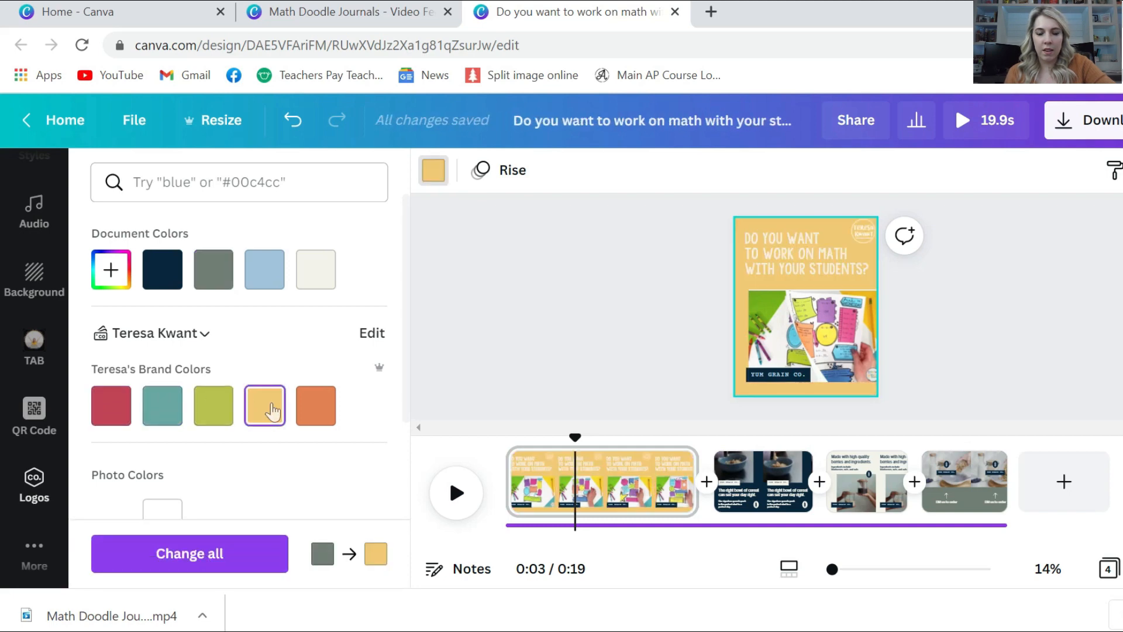
click(312, 405)
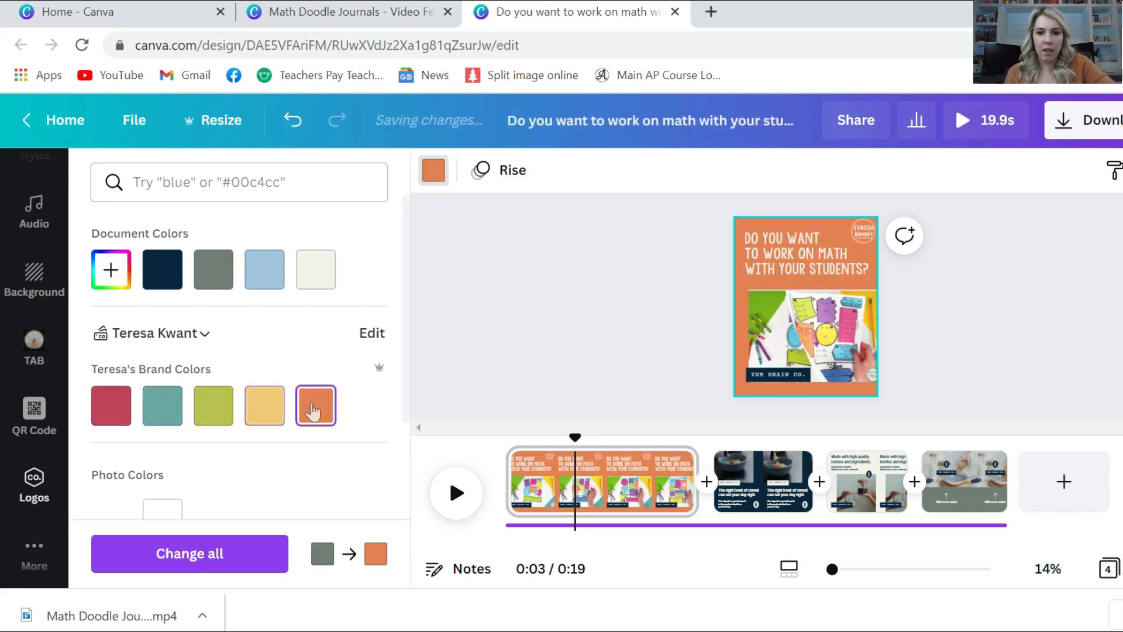
click(182, 414)
click(200, 416)
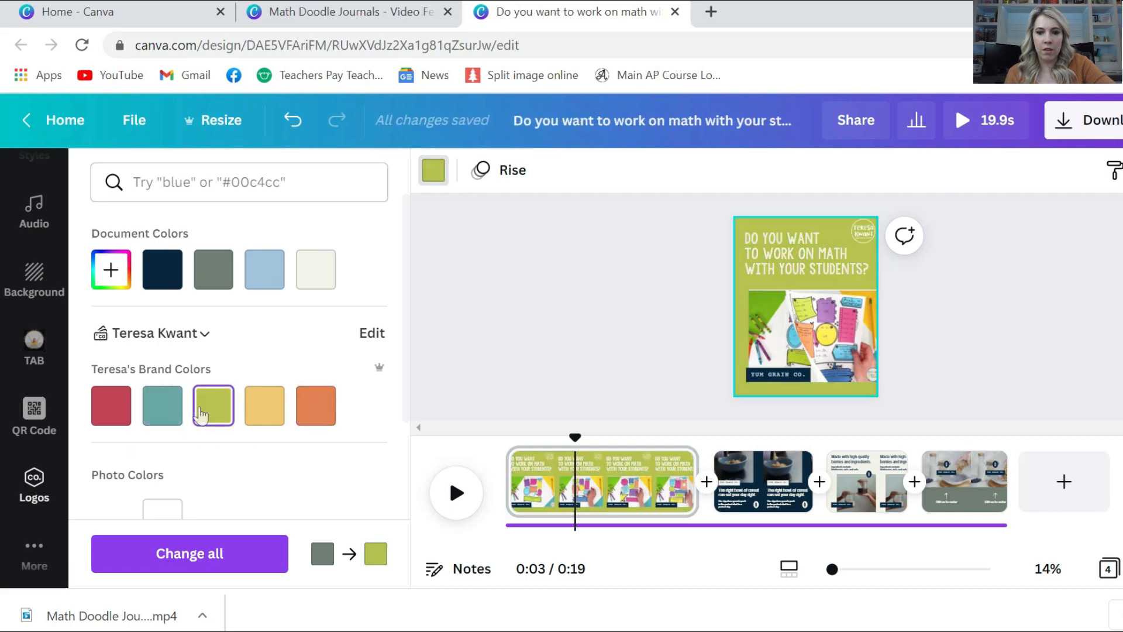
click(302, 406)
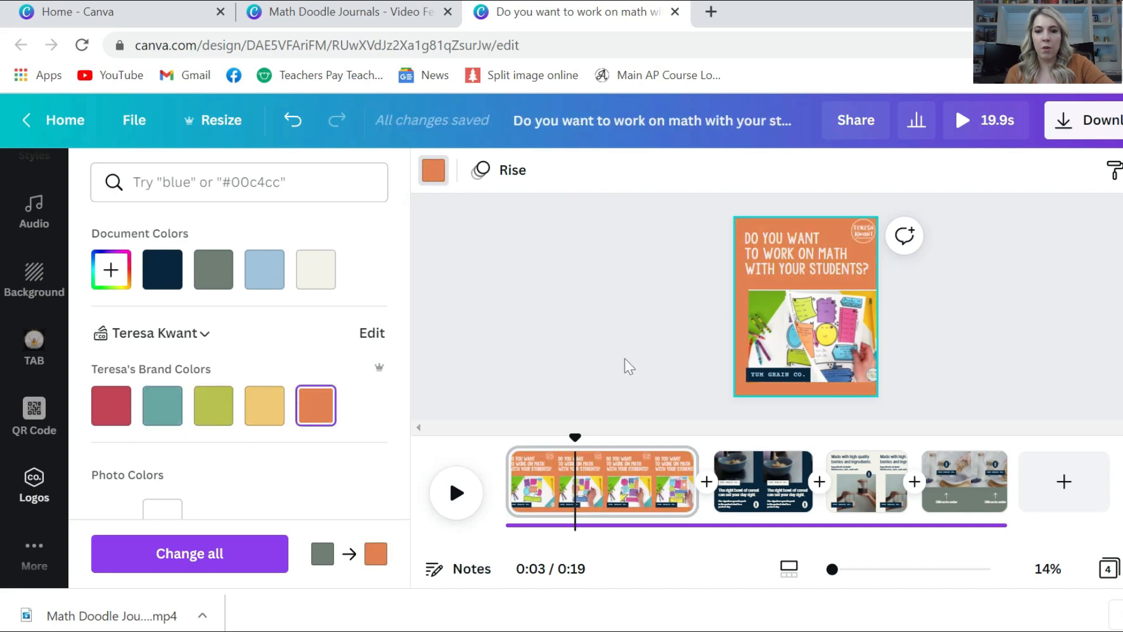
click(767, 383)
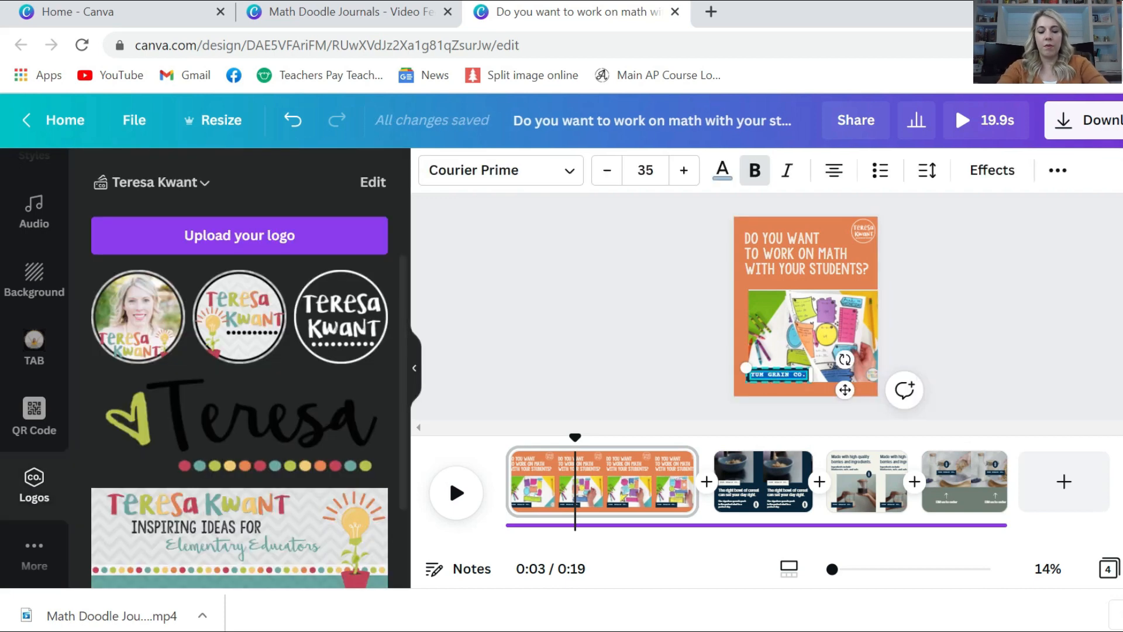
Change the YUM GRAIN CO. label text to 'THESE ARE SO FUN!'
text(THIS)
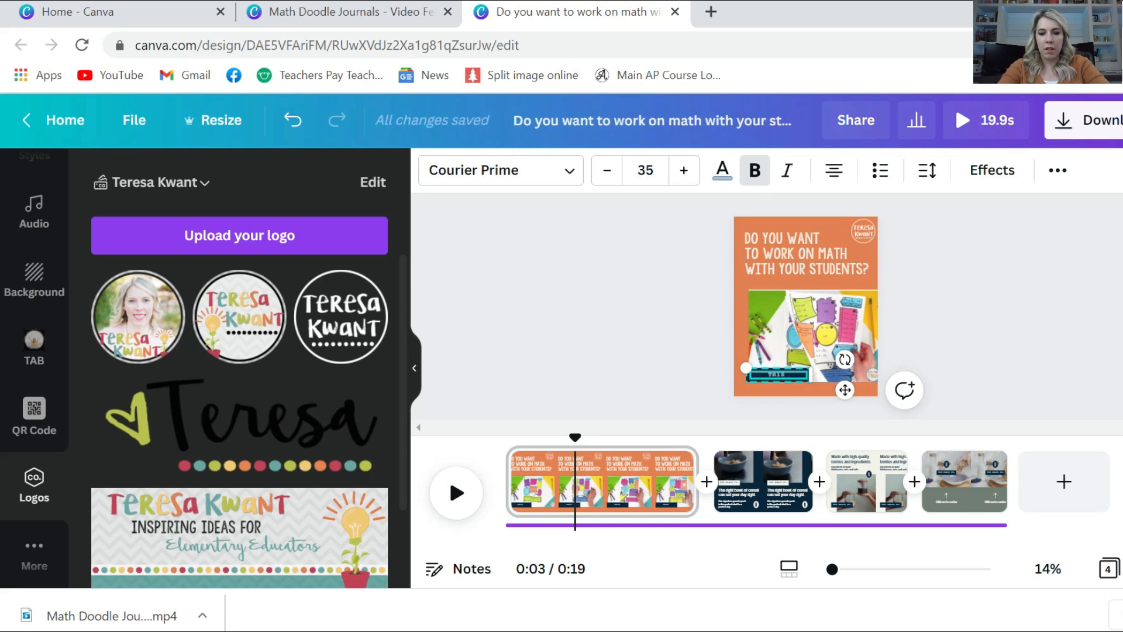
key(BackSpace)
key(BackSpace)
key(BackSpace)
text(ESE ARE S)
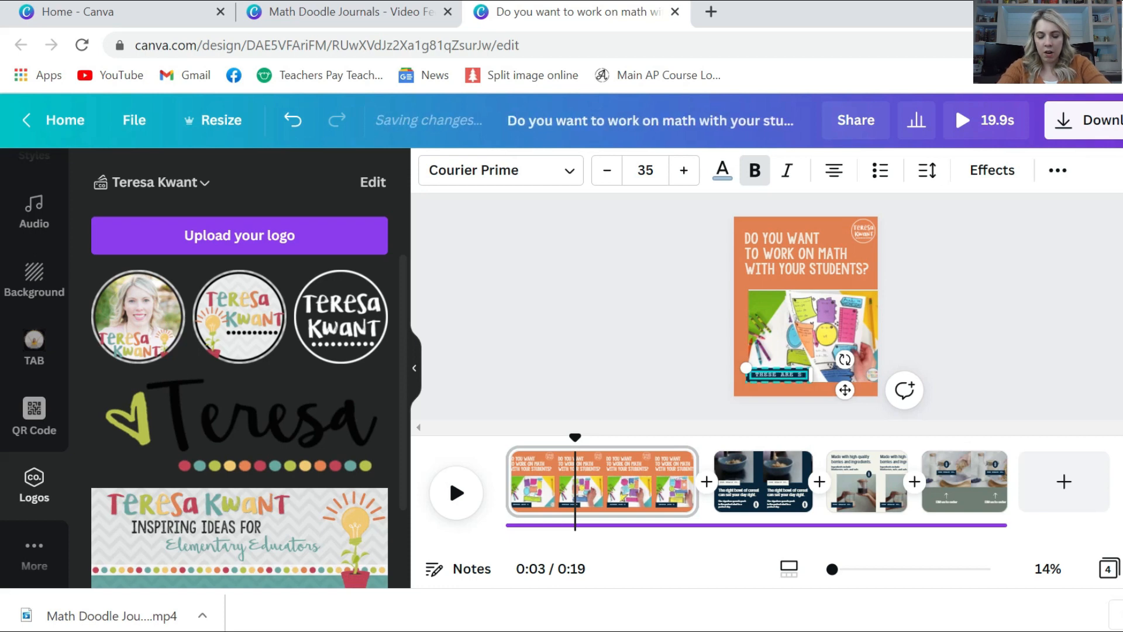
text(O FUN!)
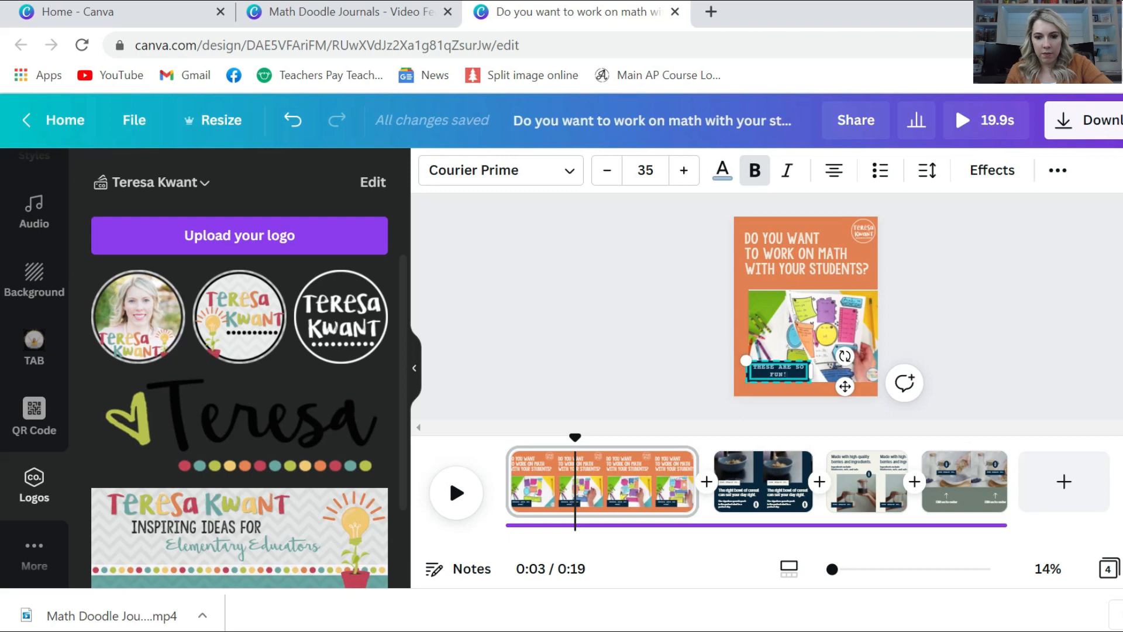
click(675, 359)
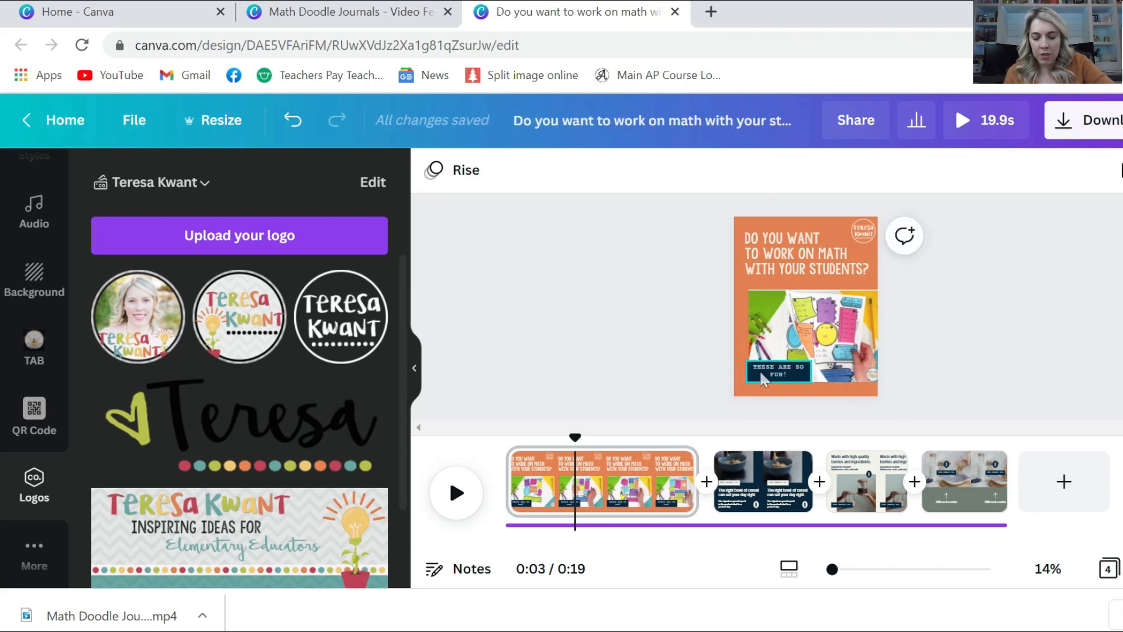
Move the 'THESE ARE SO FUN!' label slightly lower and reselect it
drag(762, 379, 757, 371)
right_click(758, 372)
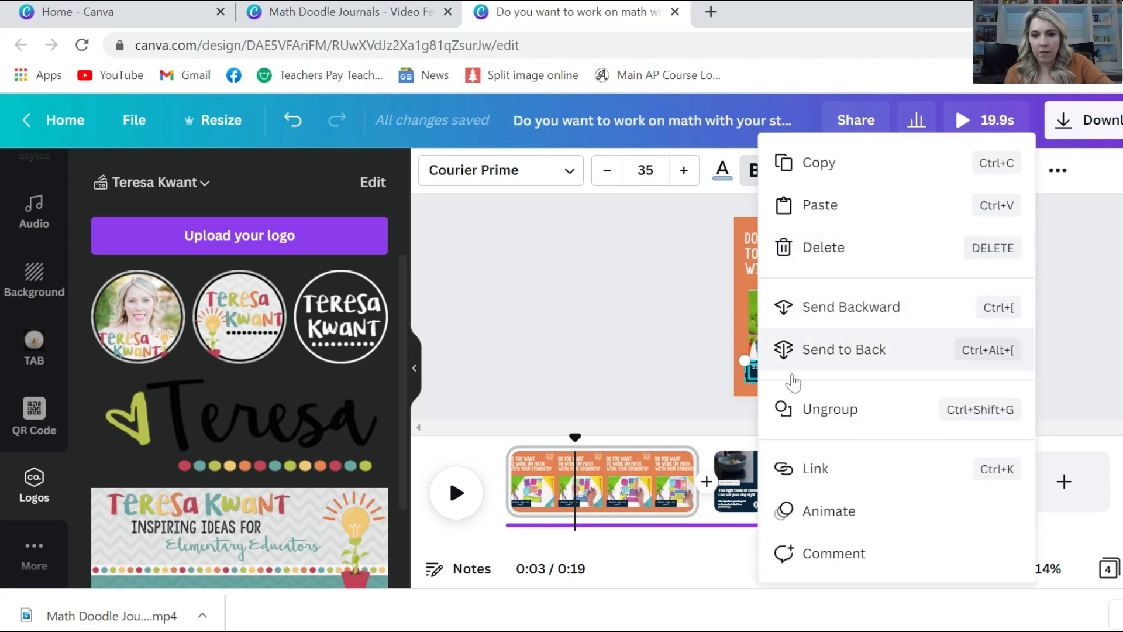
click(793, 410)
click(688, 383)
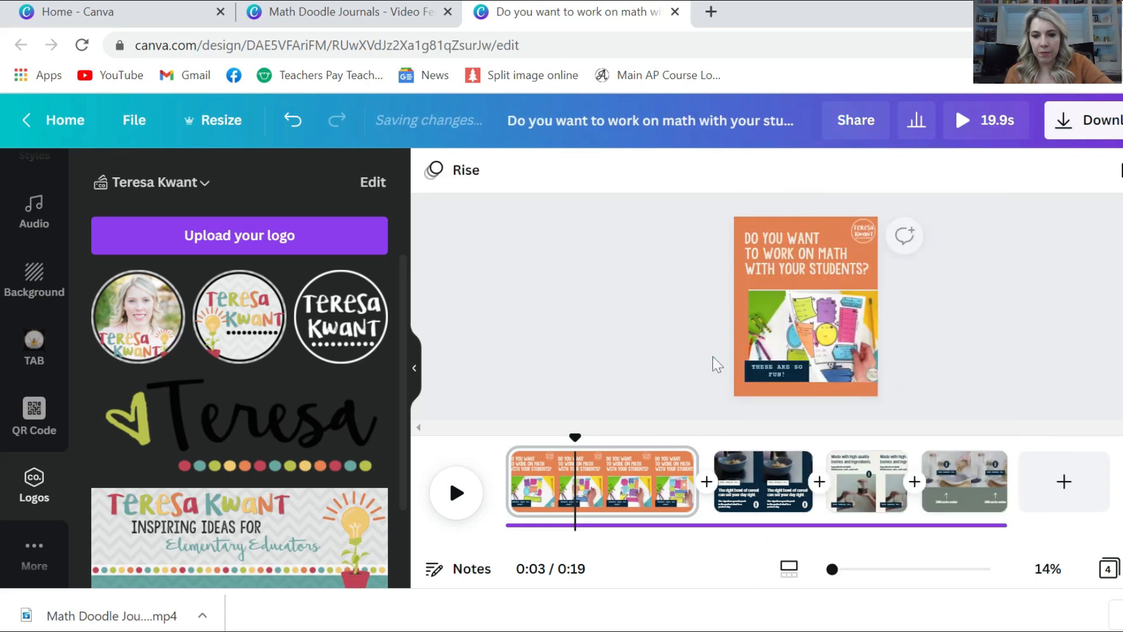
click(750, 366)
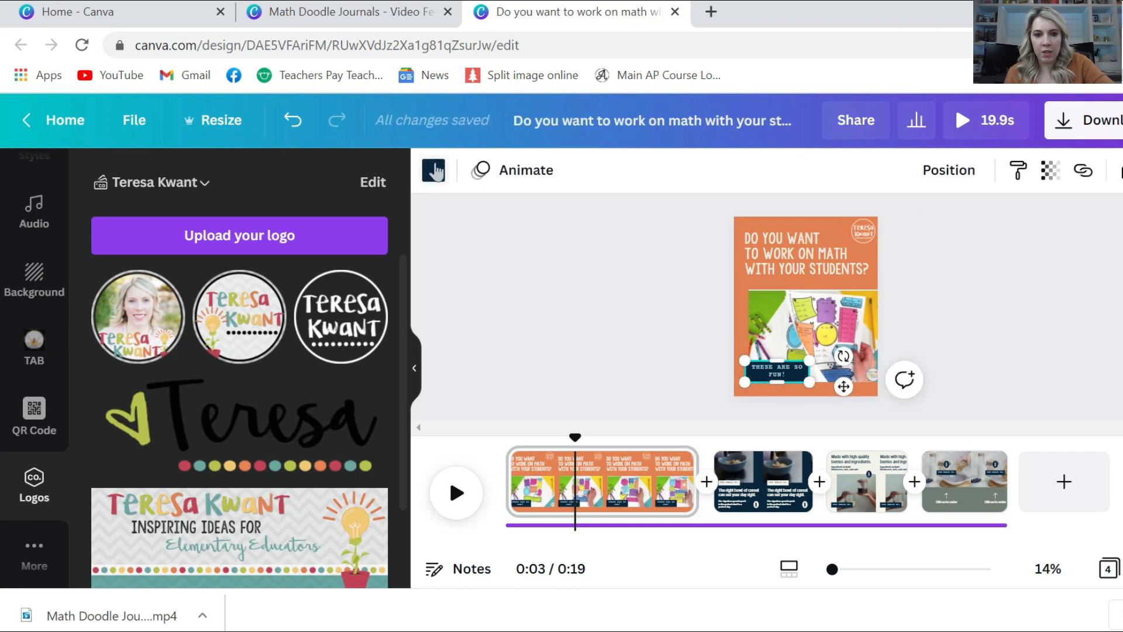
Give the label a black background and white text from the photo colours
click(436, 171)
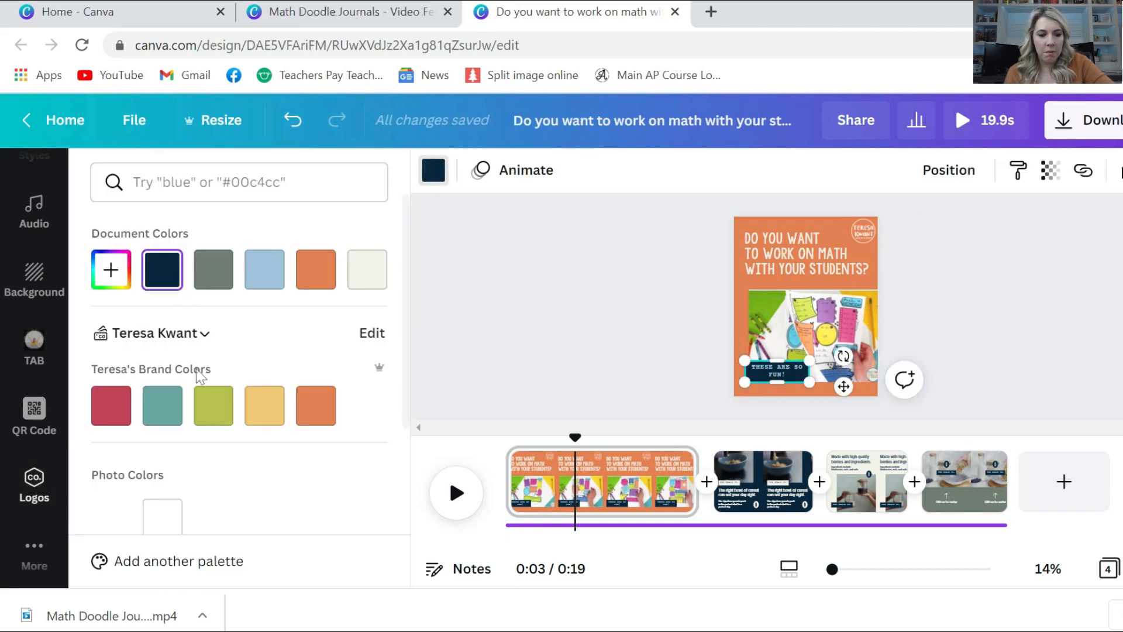
scroll(199, 374, down, 4)
click(111, 372)
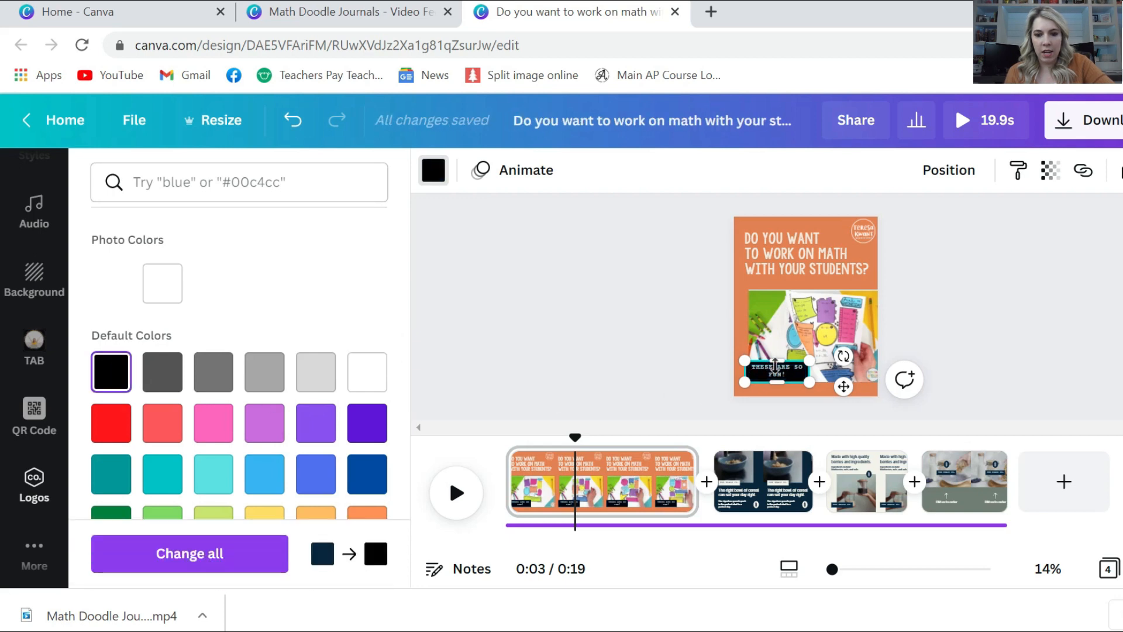
click(680, 337)
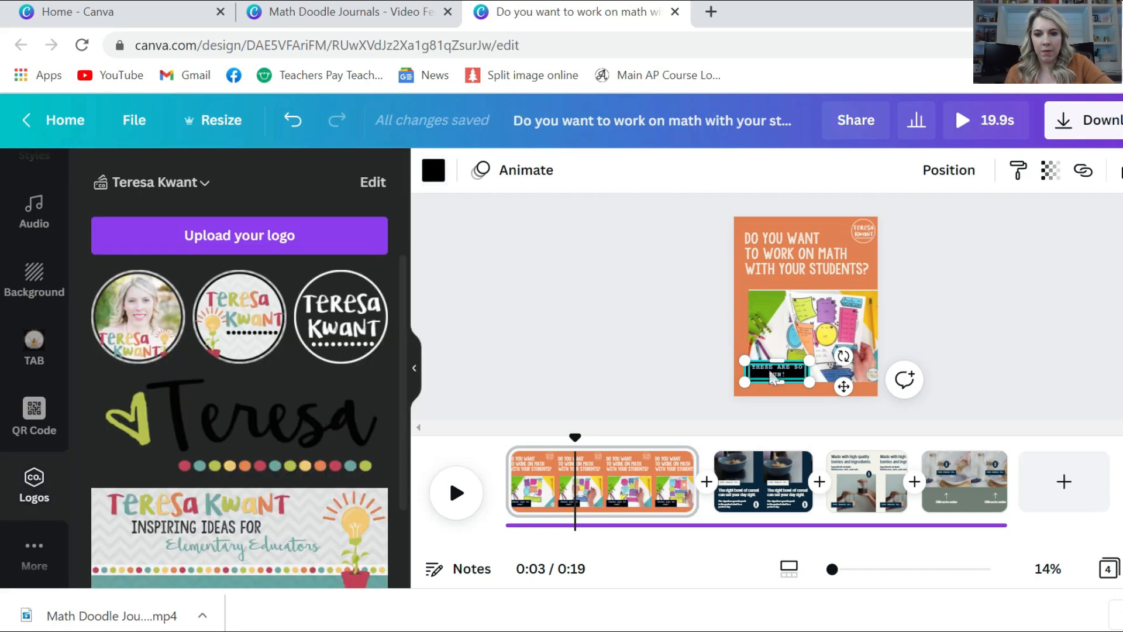
click(775, 375)
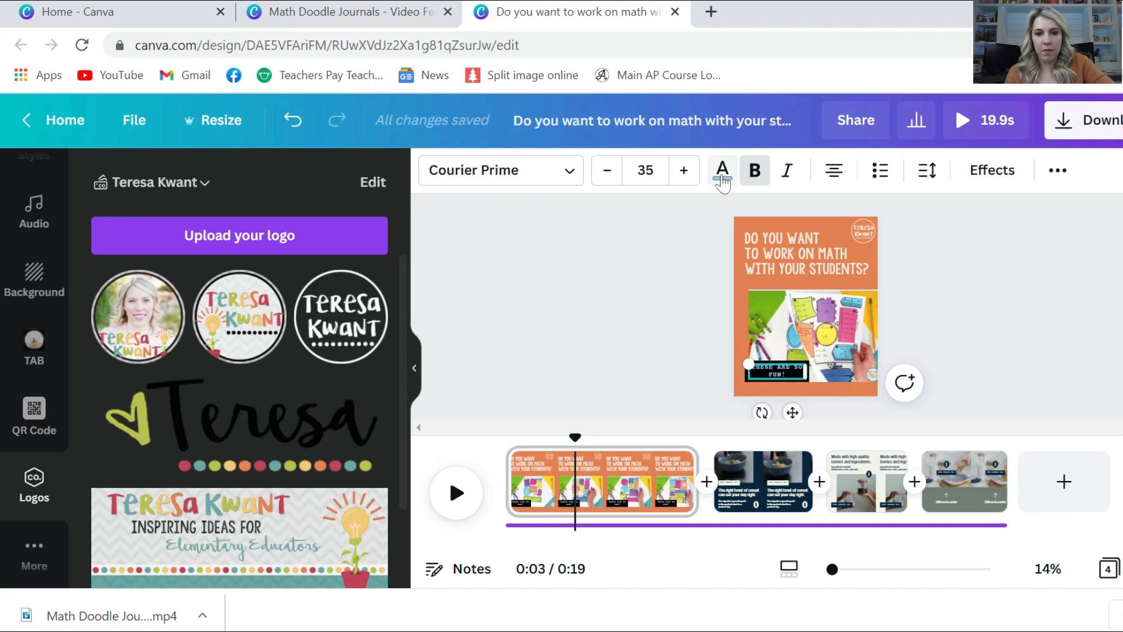
click(723, 179)
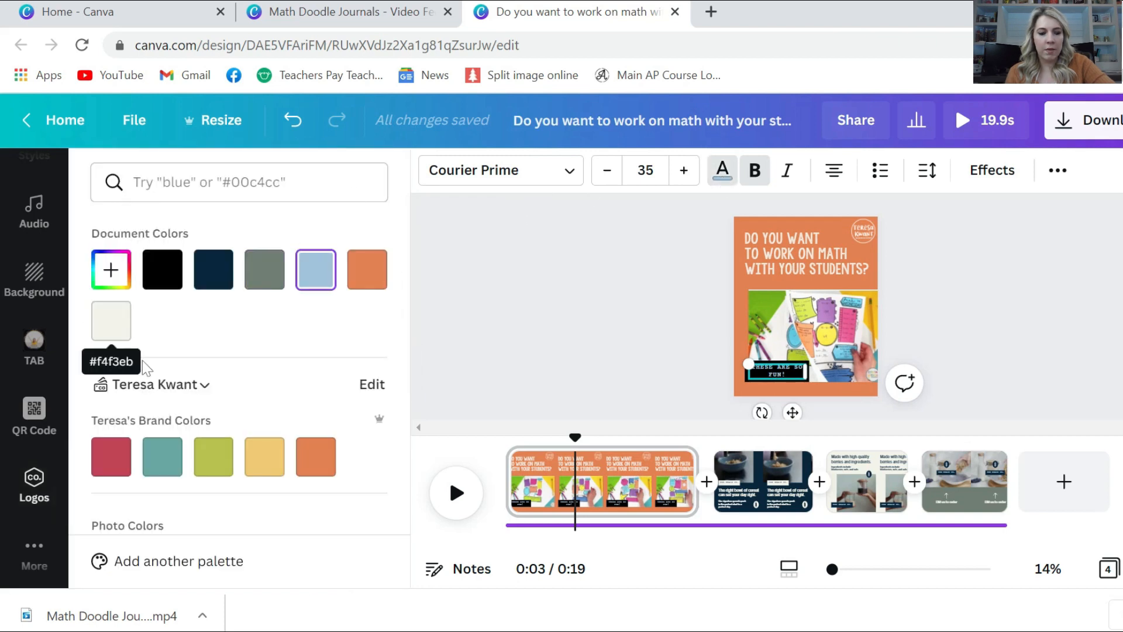
scroll(238, 464, down, 3)
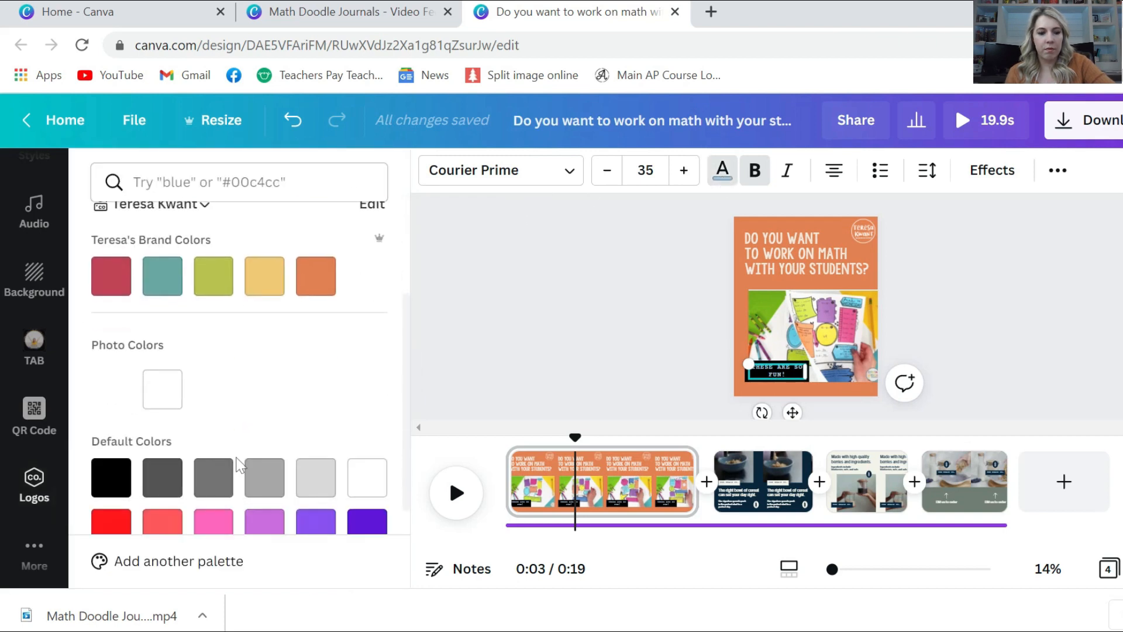
click(146, 388)
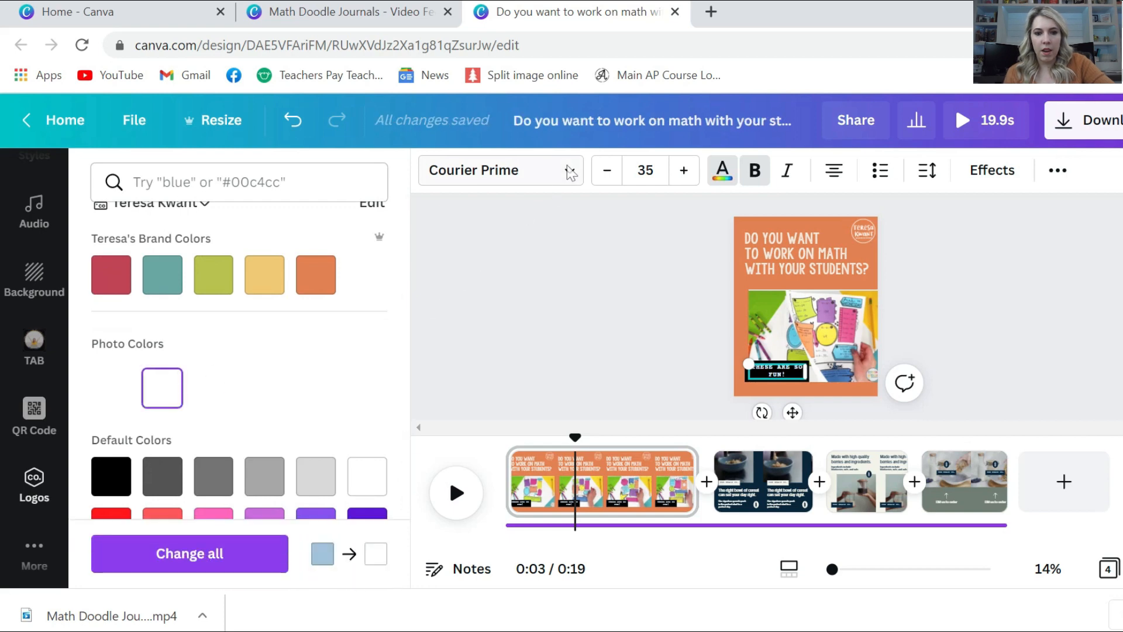
Set the label font to KG All of Me after trying KG Neatly Printed
click(569, 169)
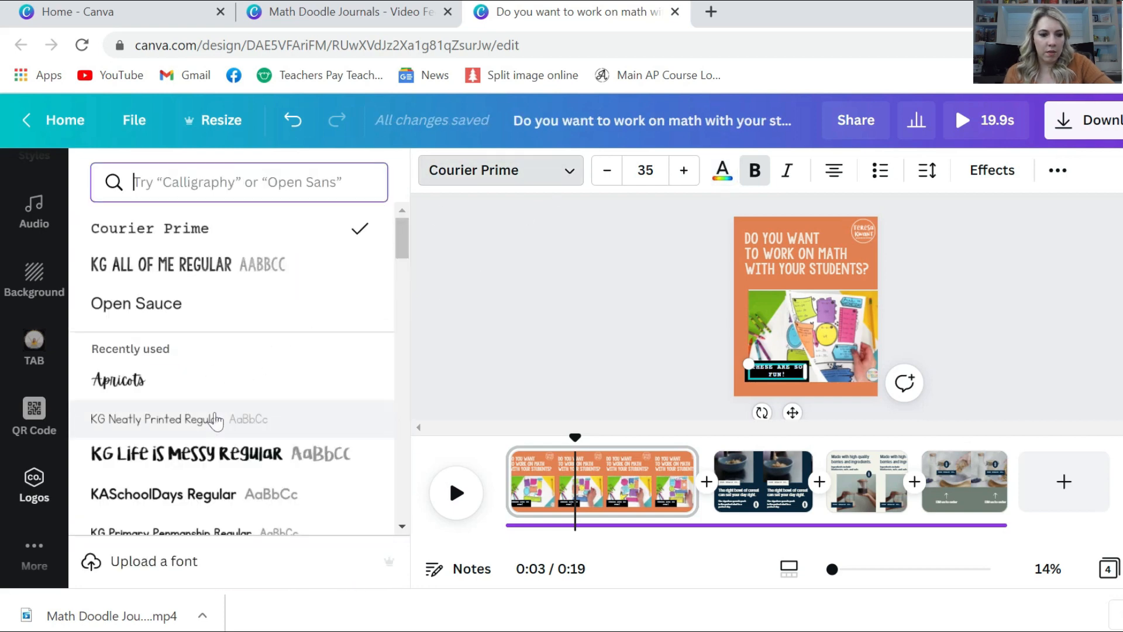
click(215, 420)
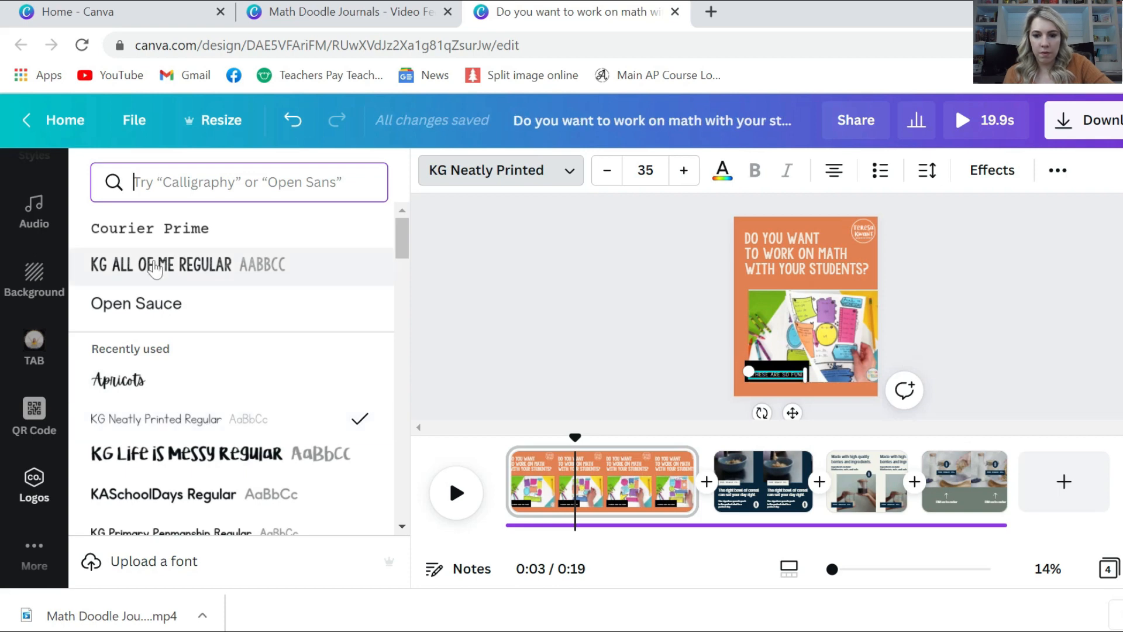
click(155, 268)
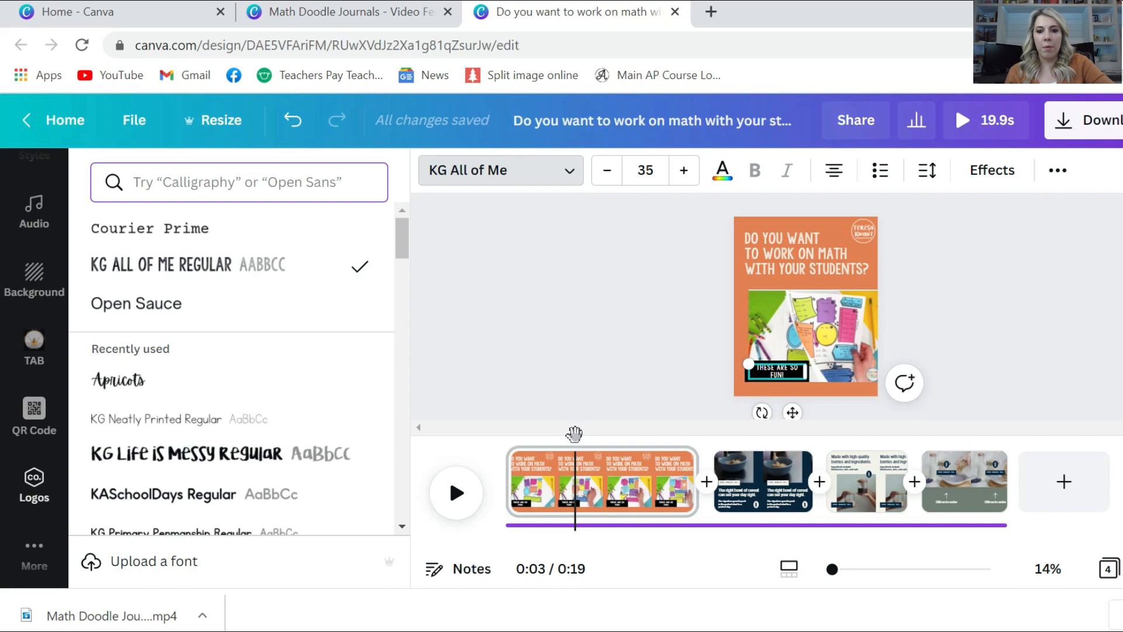
drag(574, 433, 745, 455)
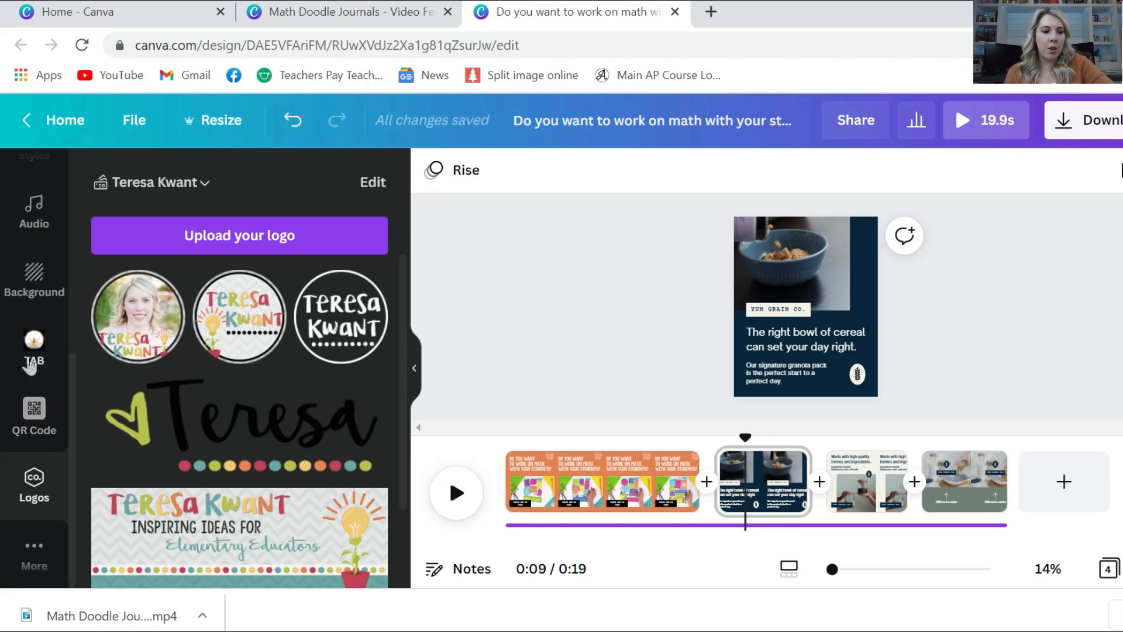
Replace the cereal photo on the dark blue page with the uploaded Daily Math Doodles image
scroll(32, 368, up, 5)
scroll(32, 367, up, 2)
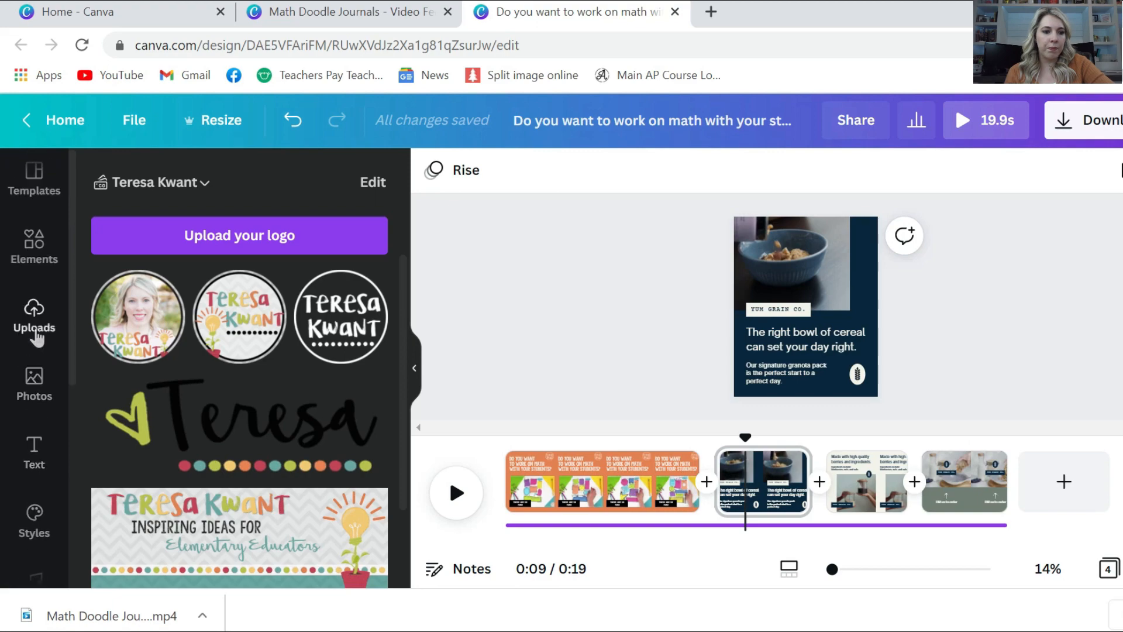
click(33, 324)
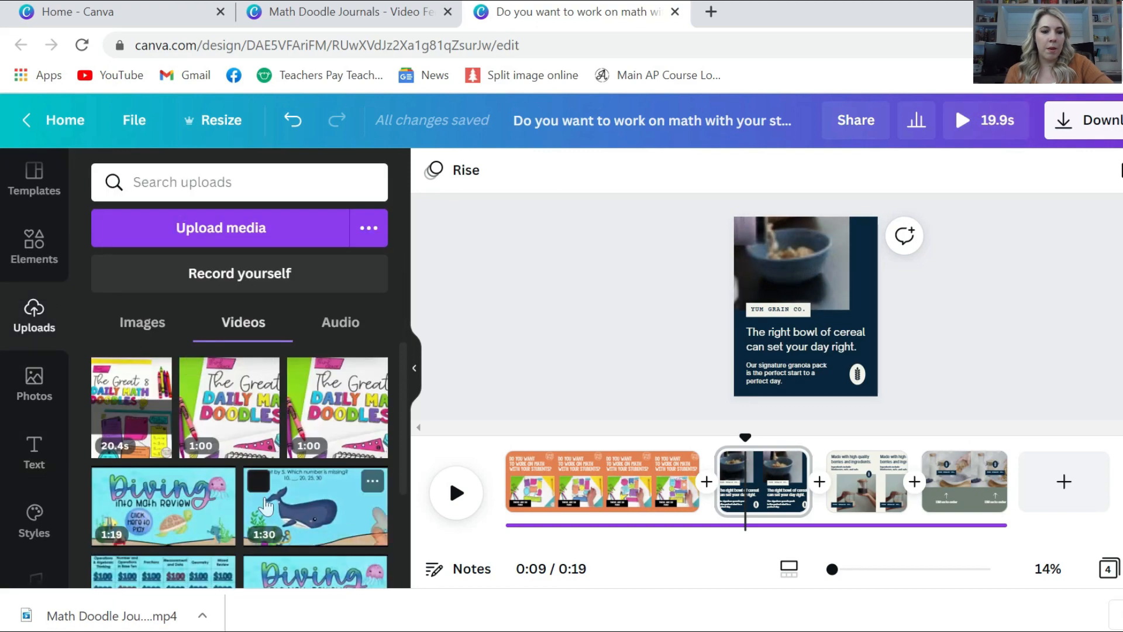
click(133, 325)
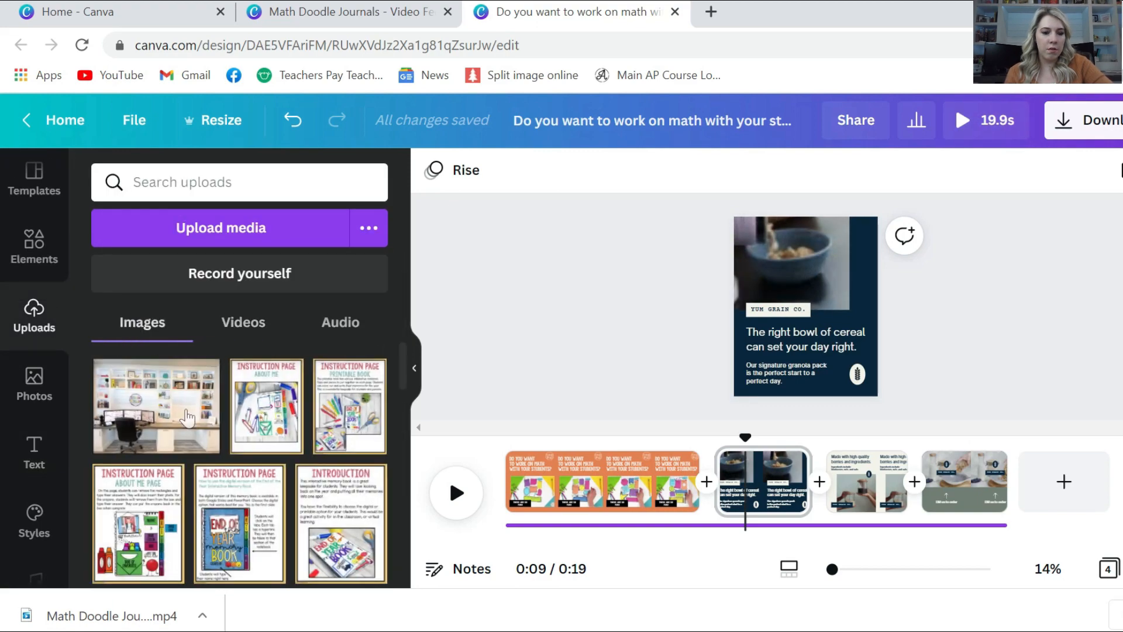
scroll(188, 418, down, 2)
scroll(189, 418, down, 10)
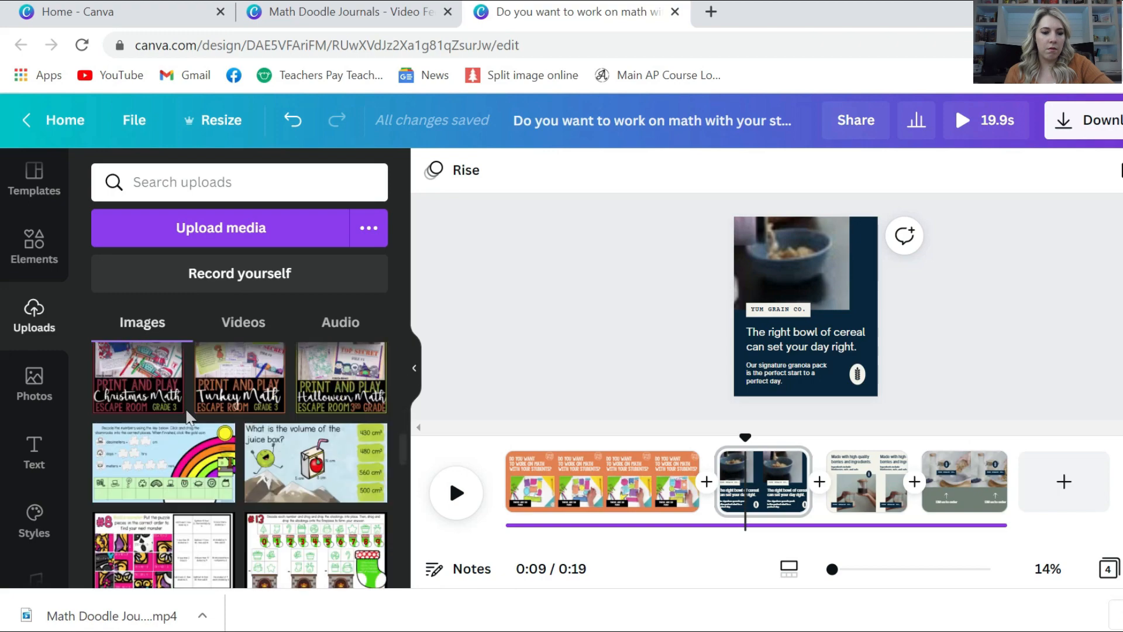
scroll(189, 417, down, 5)
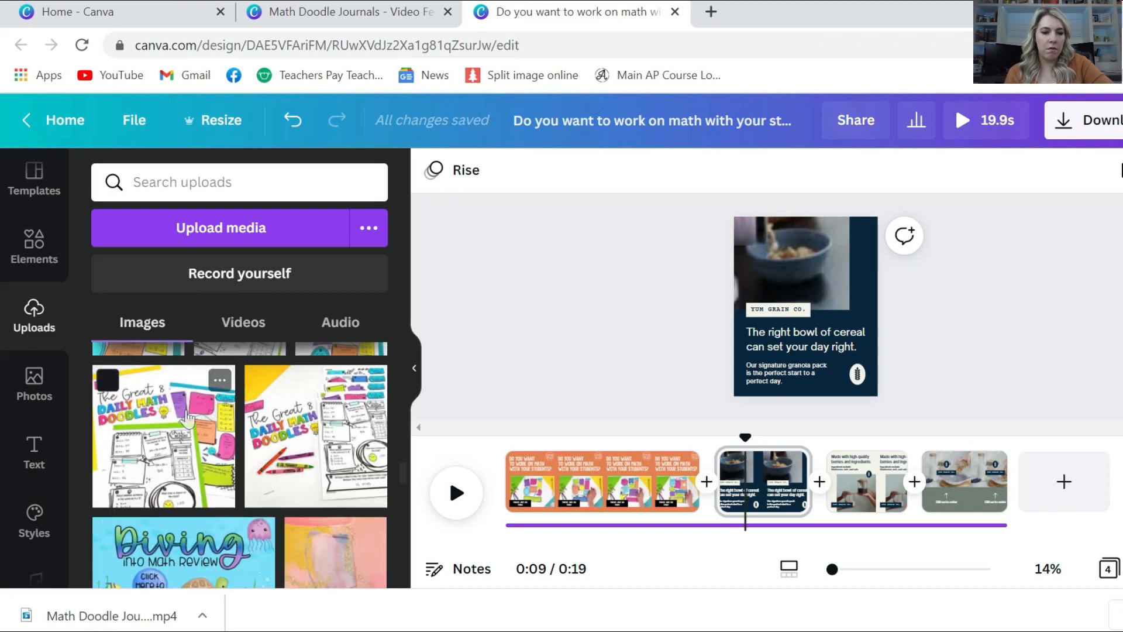
drag(188, 418, 771, 234)
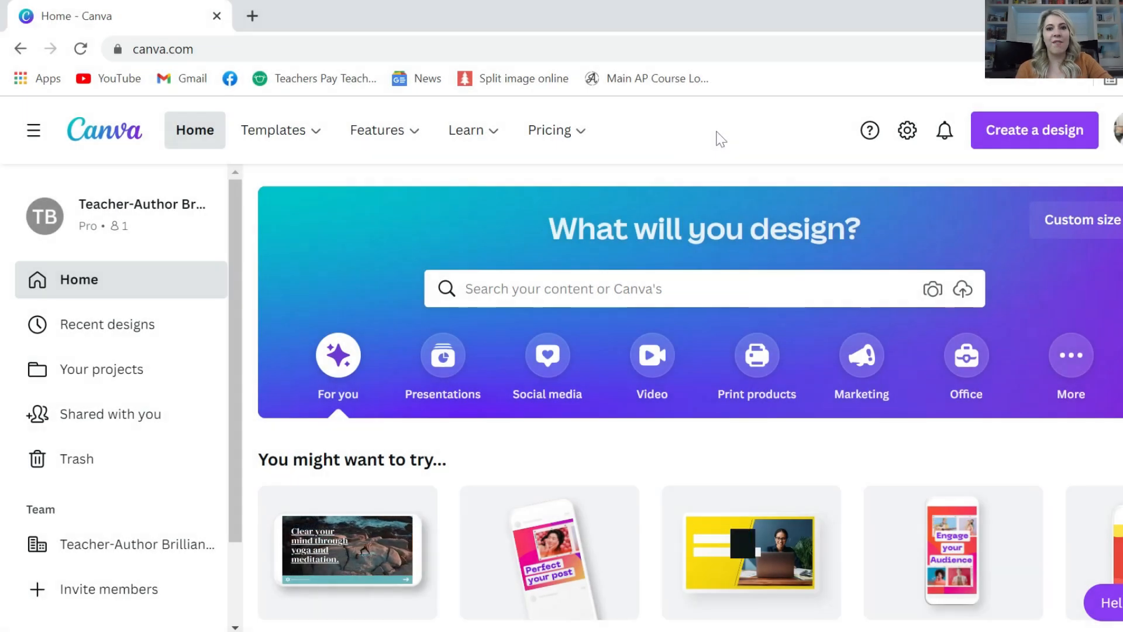
Start a new Pinterest Video Pin design (1000 × 1500 px) by searching 'video pin'
click(1017, 130)
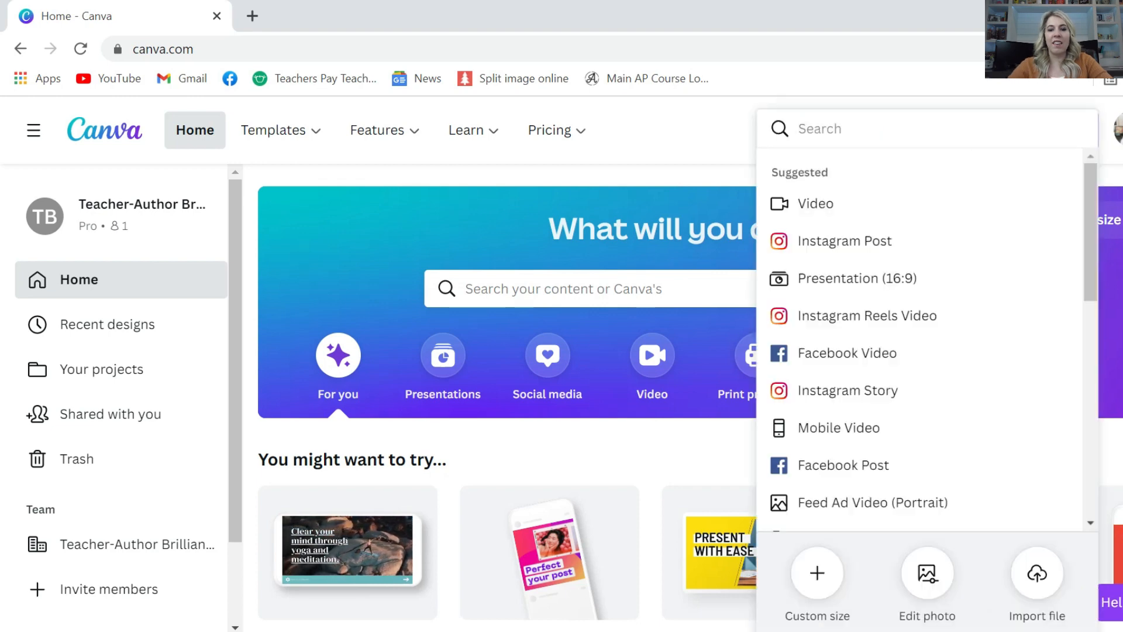
text(video pin)
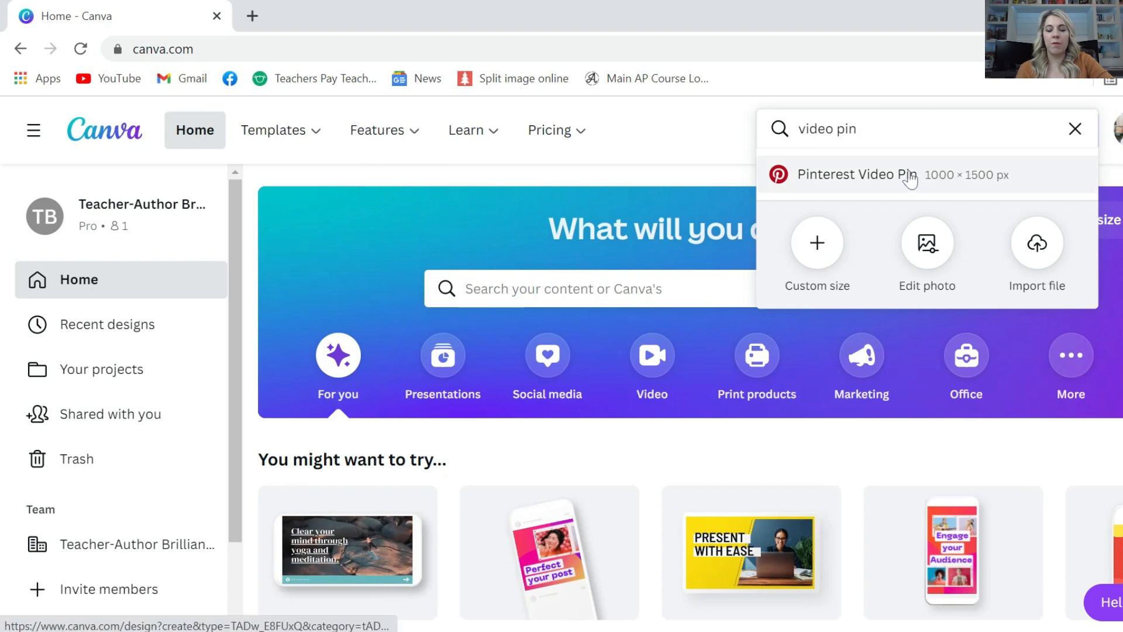
click(838, 174)
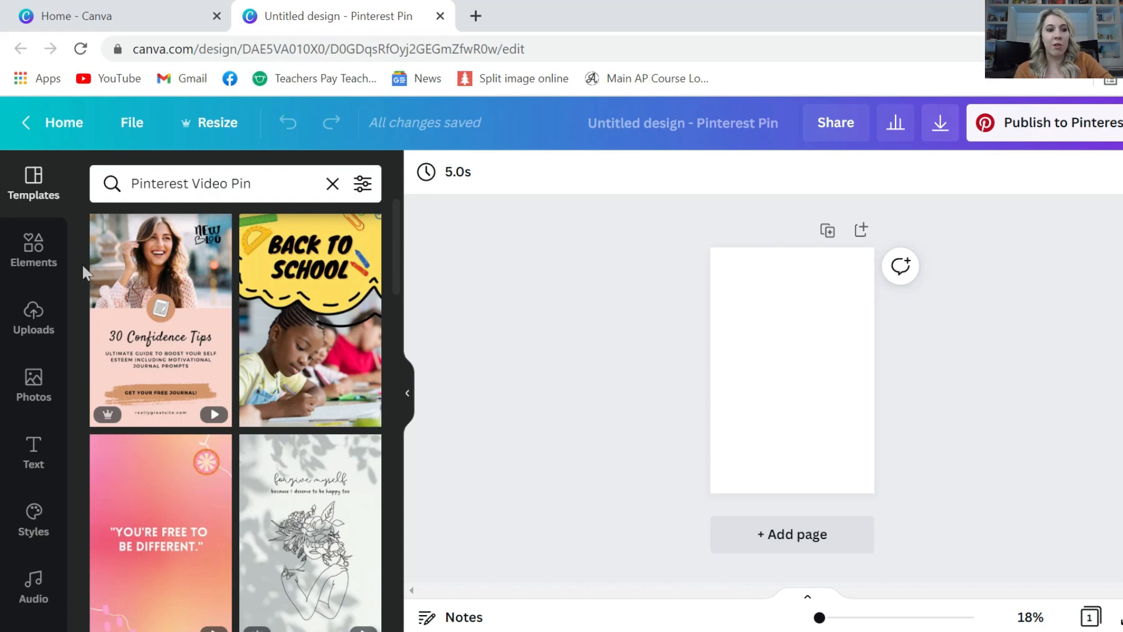
Add the 20.4s Daily Math Doodles video from Uploads and enlarge it across the page
click(44, 337)
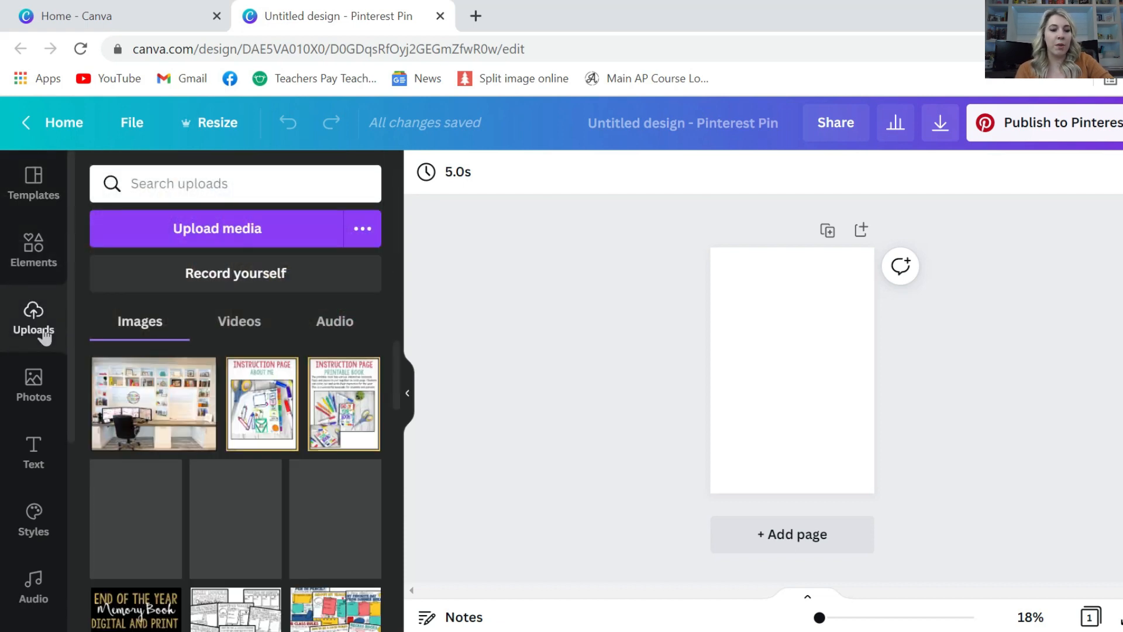
click(232, 330)
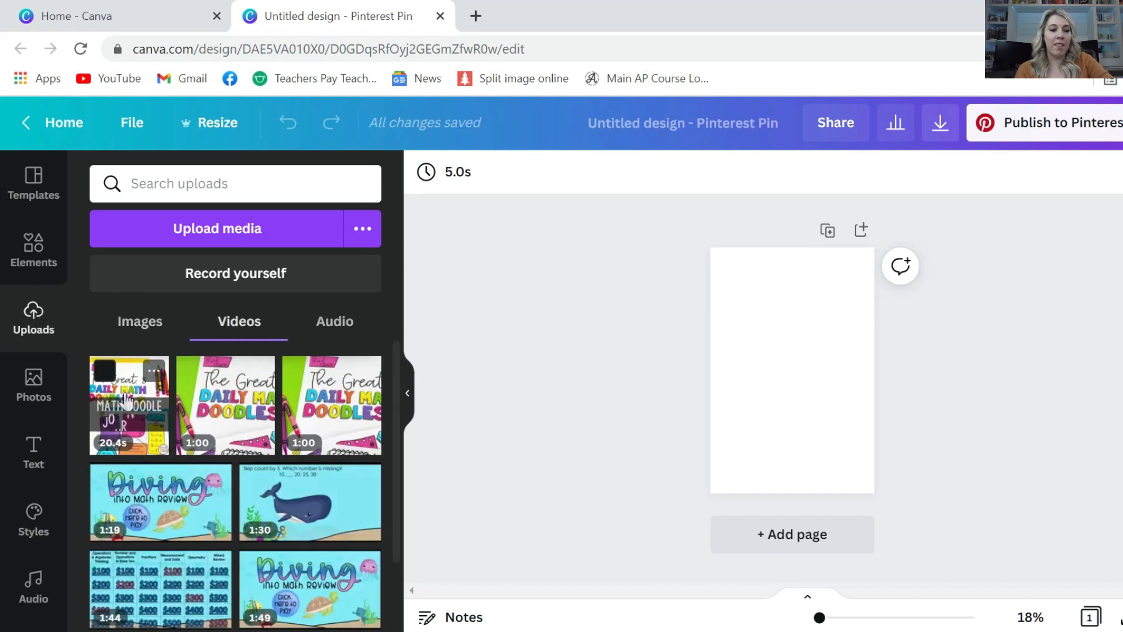
drag(396, 436, 741, 284)
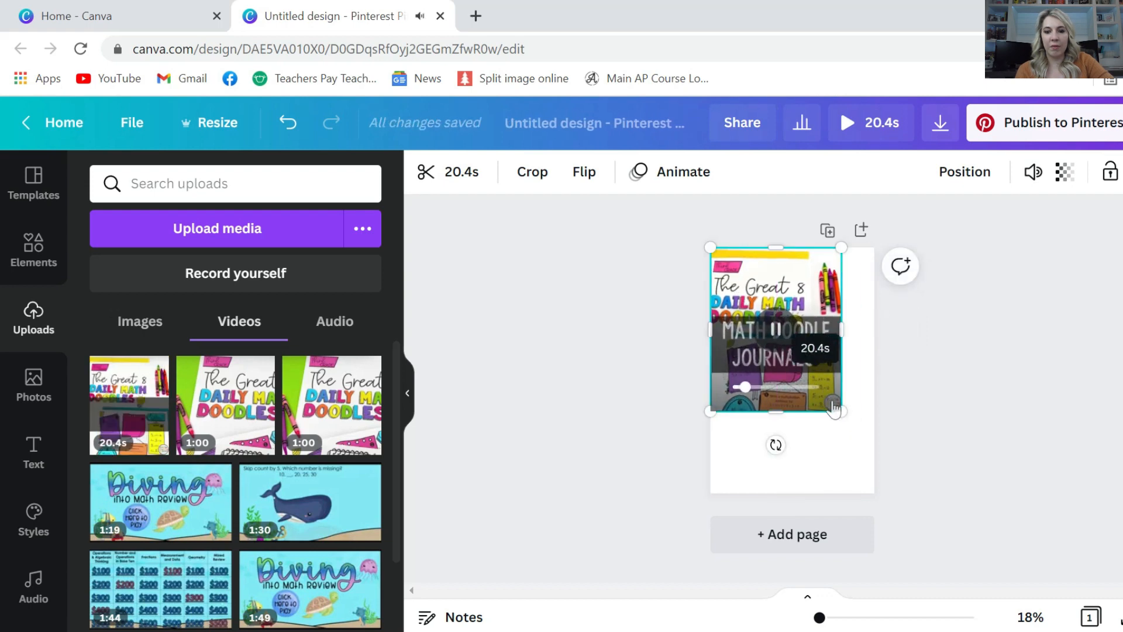
drag(841, 412, 852, 466)
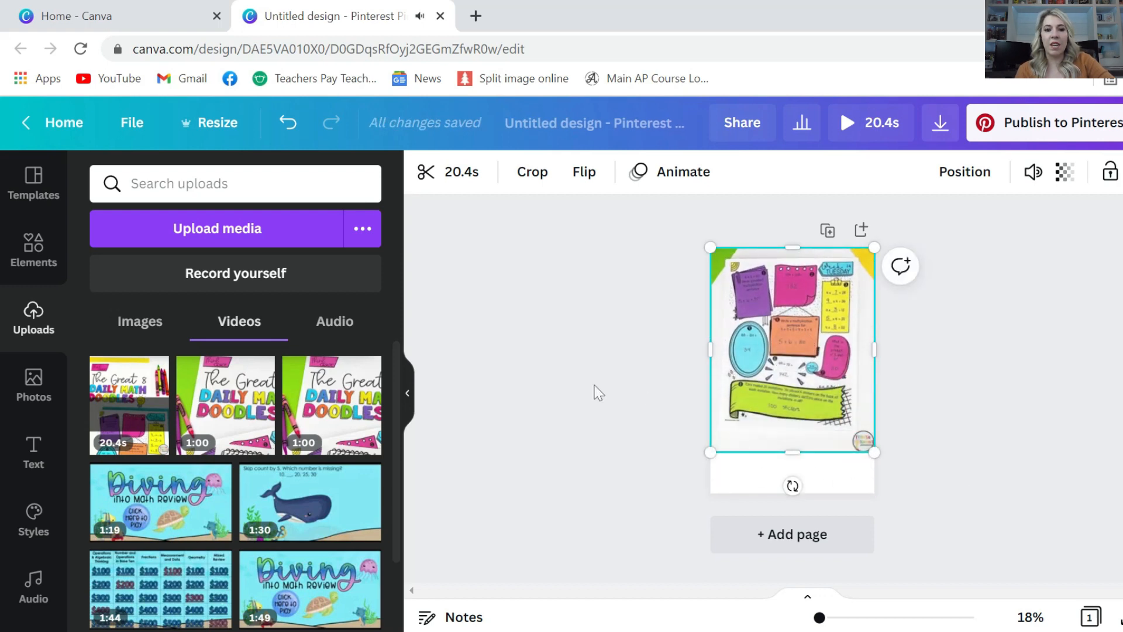
Make the pin's page background black
click(730, 477)
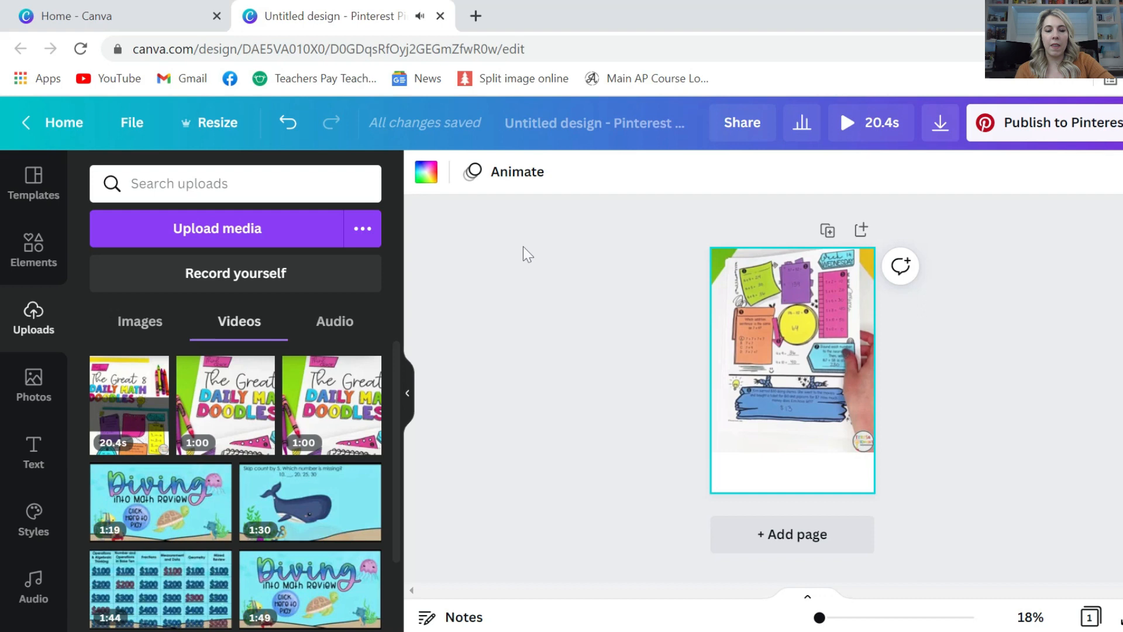
click(425, 181)
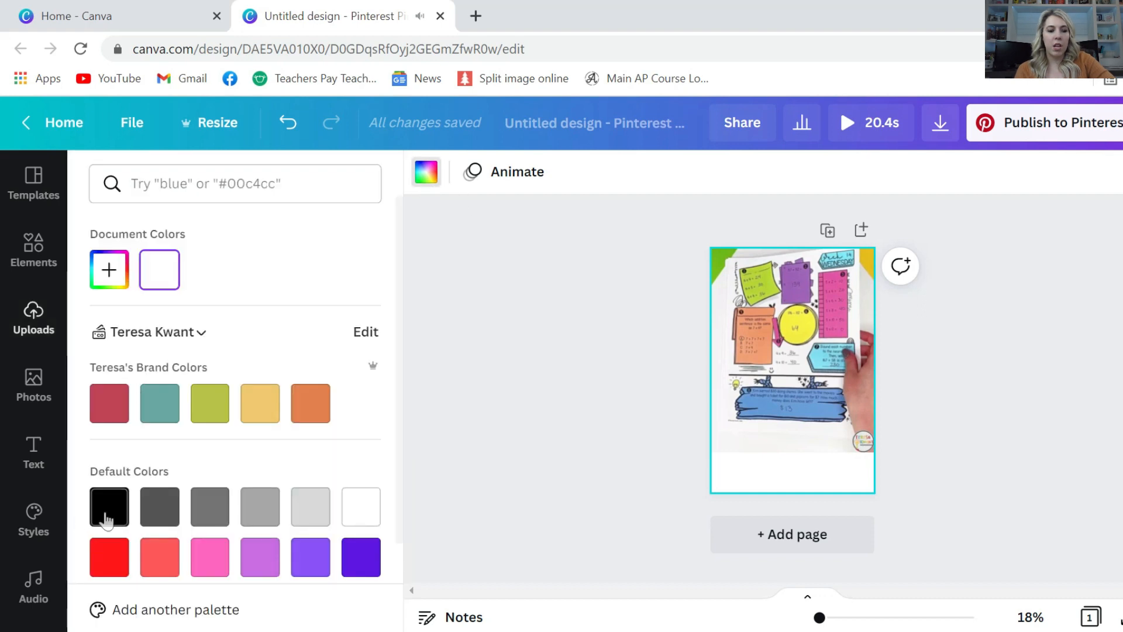
click(106, 519)
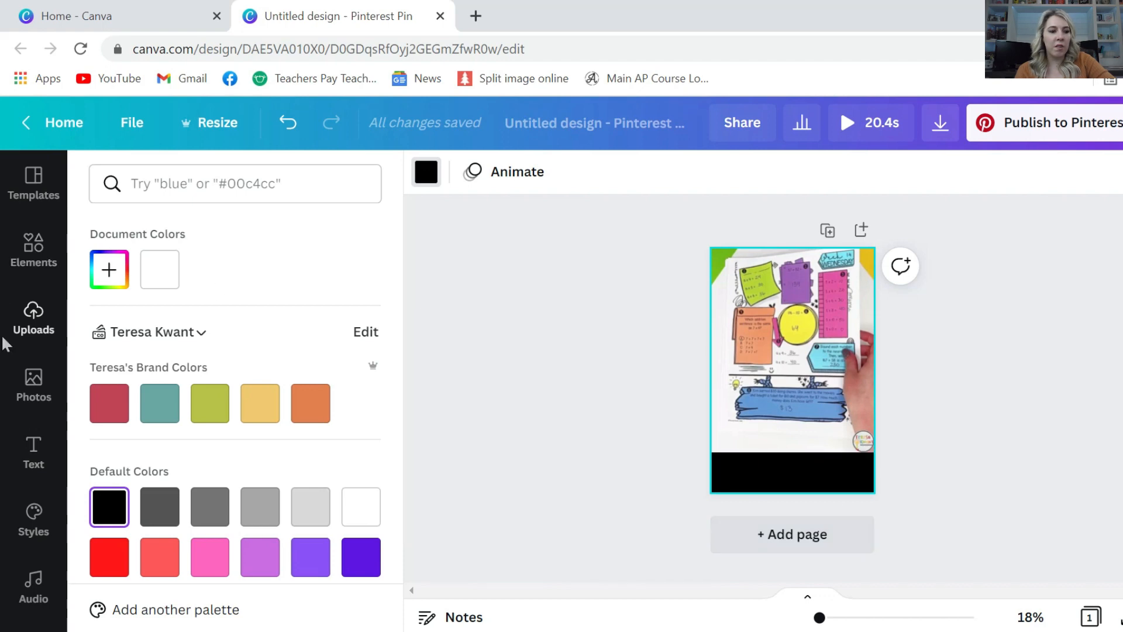
click(33, 436)
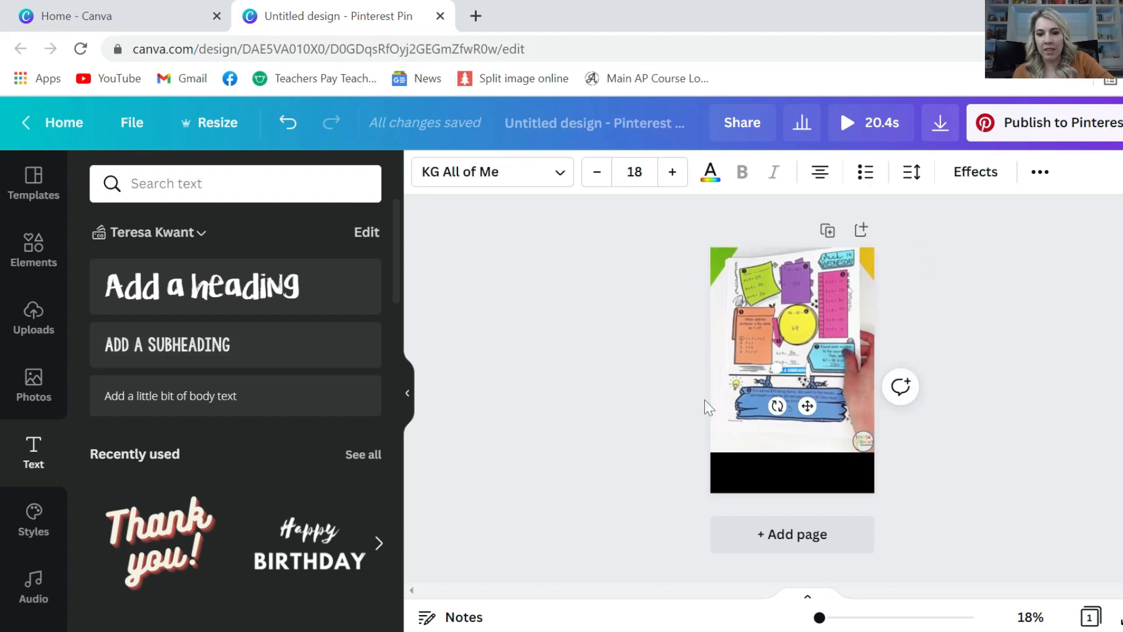
Add a subheading with the caption 'GRADES 3-5 AVAILABLE' and widen its text box
mouse_move(769, 358)
mouse_down()
mouse_move(703, 356)
mouse_move(750, 359)
mouse_up()
text(FOR GRADE)
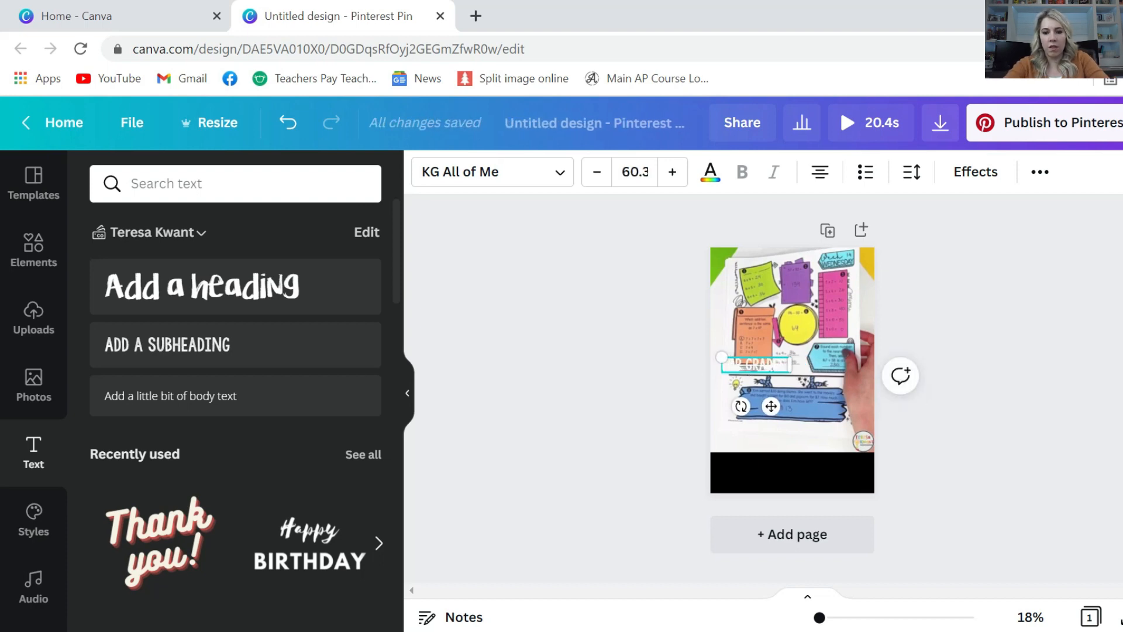
key(BackSpace)
key(BackSpace)
key(BackSpace)
key(BackSpace)
key(BackSpace)
key(BackSpace)
key(BackSpace)
key(BackSpace)
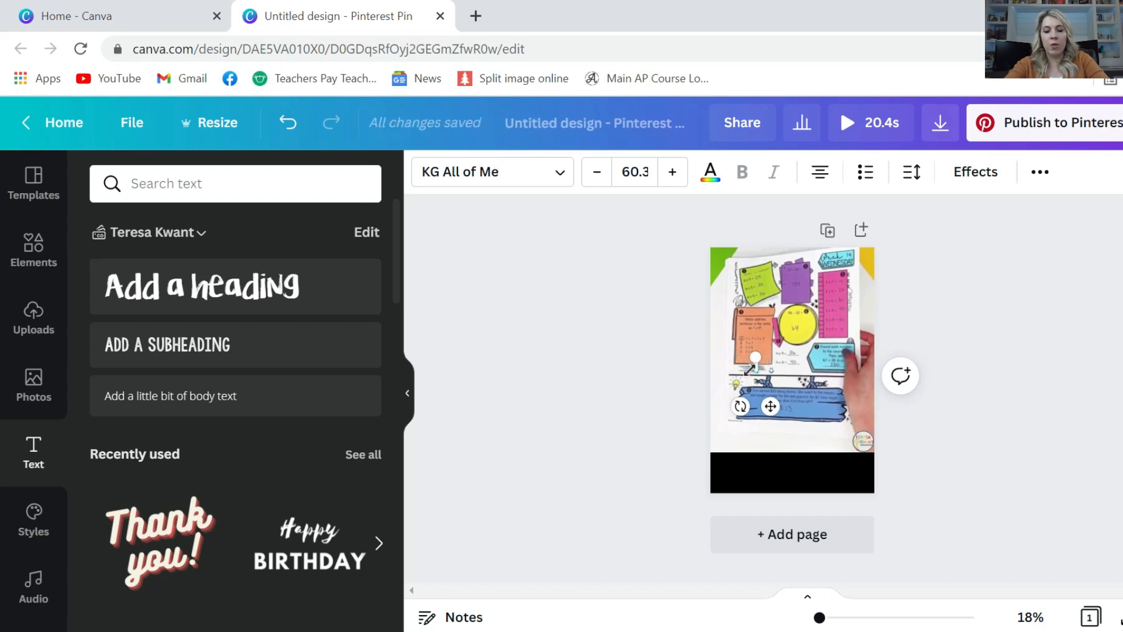
text(GRADES 3-5 MATH)
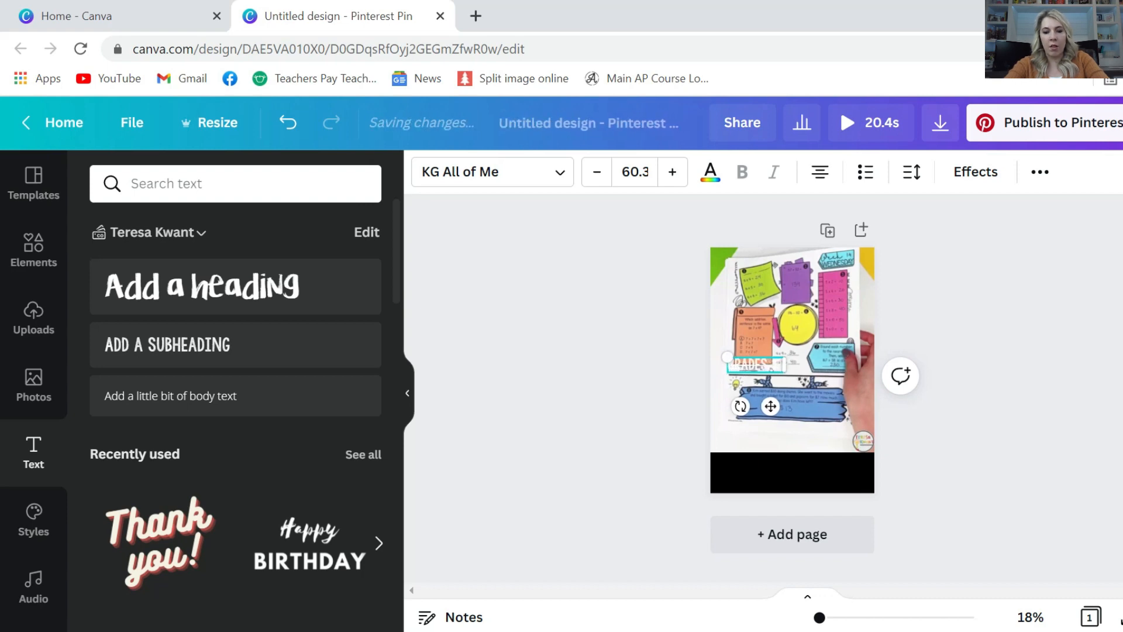
text(LABLE)
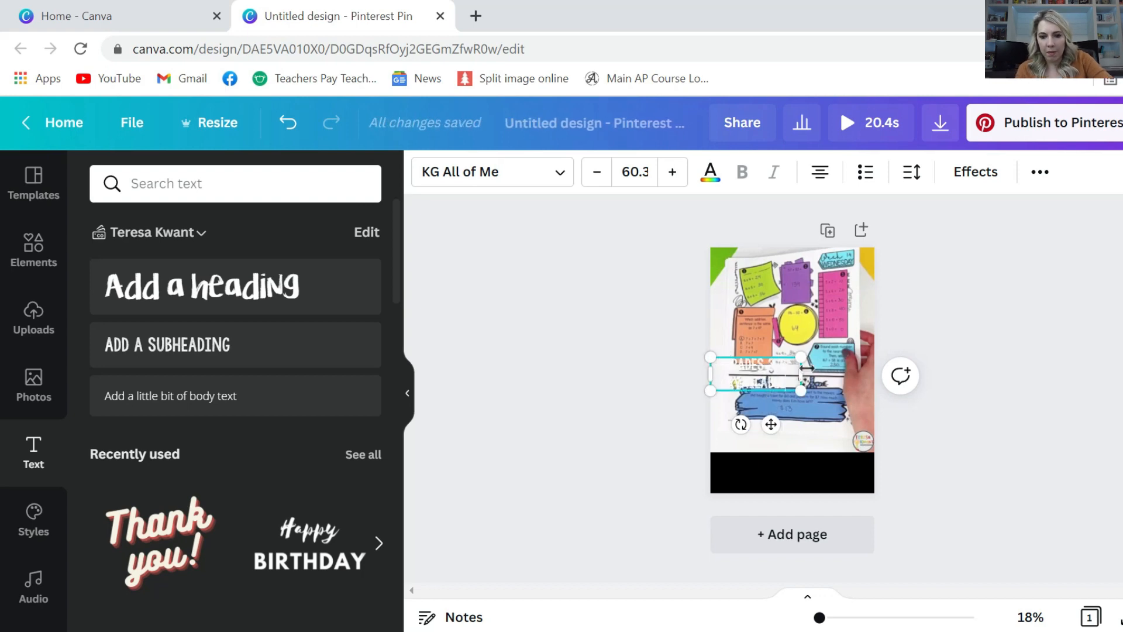
drag(801, 373, 802, 451)
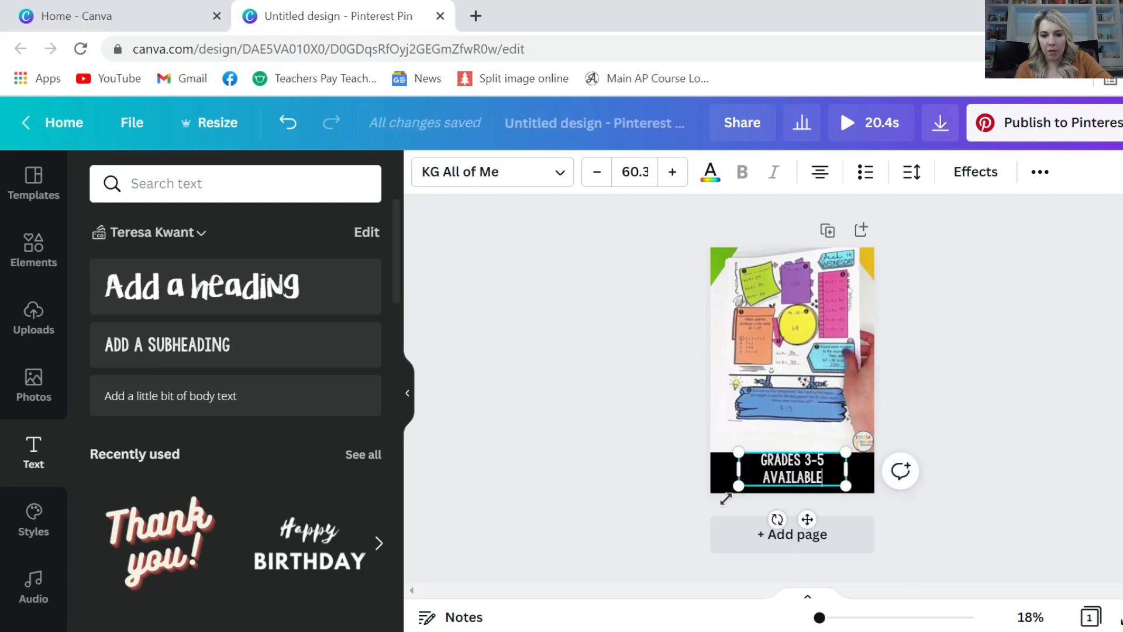
Enlarge the caption, tighten line spacing, widen letter spacing and centre it along the bottom
drag(728, 494, 688, 502)
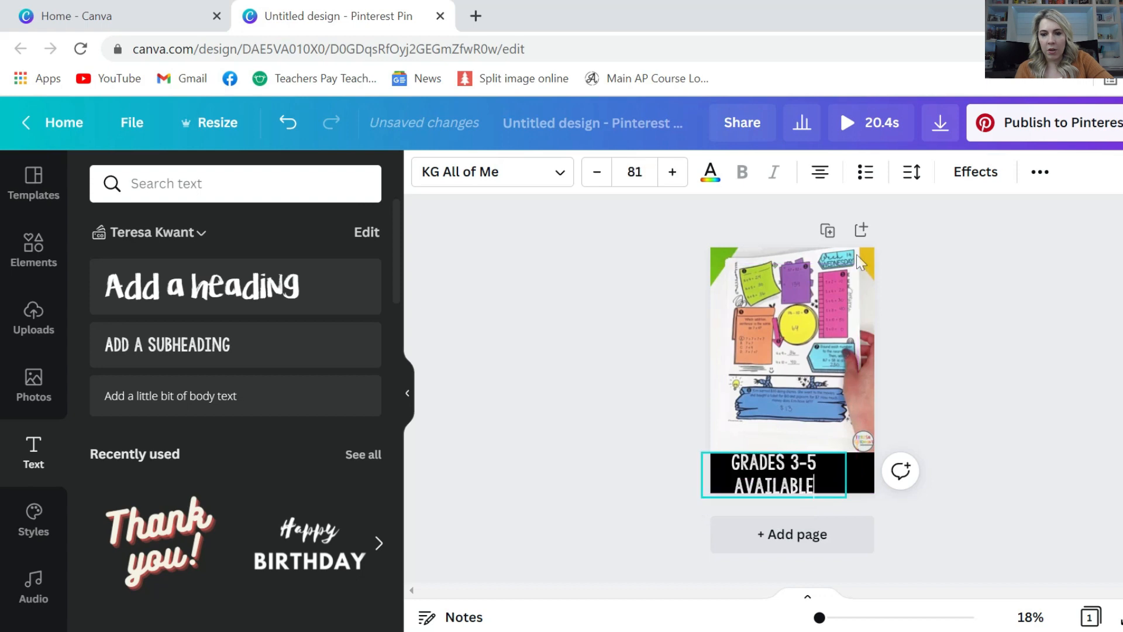
click(922, 181)
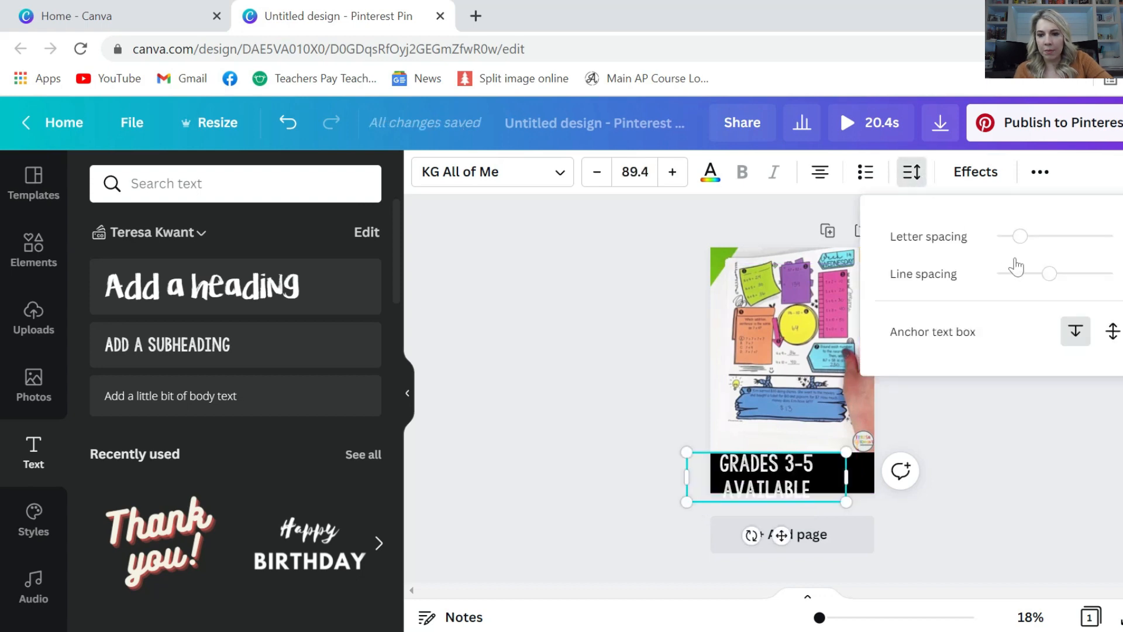
drag(1040, 288, 1031, 287)
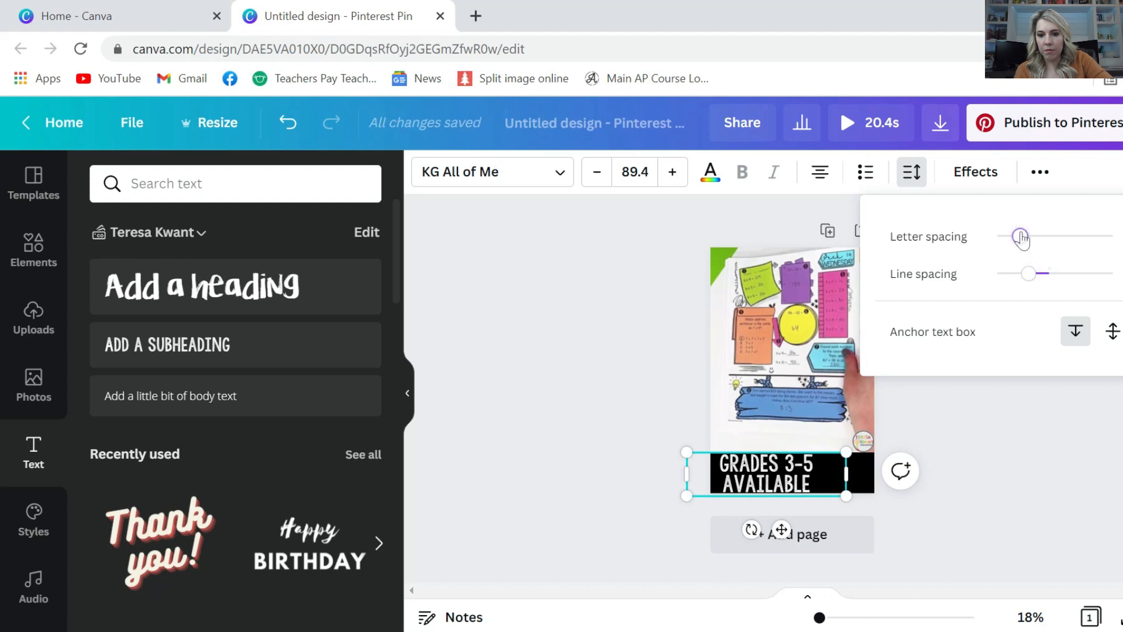
drag(1022, 241, 1043, 237)
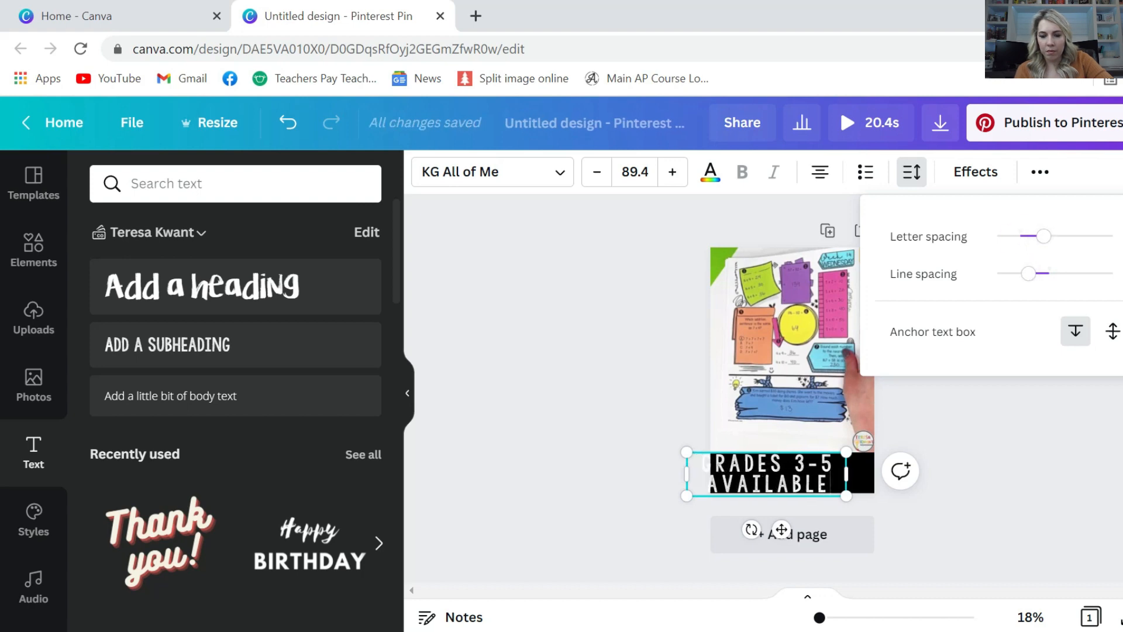
drag(699, 453, 728, 457)
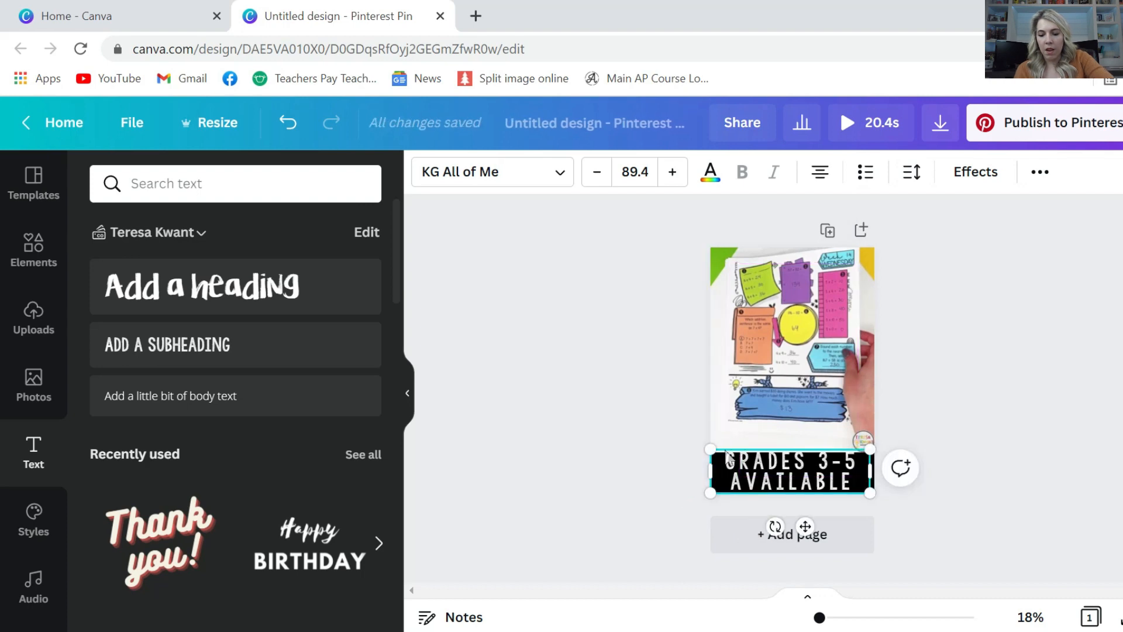
click(659, 443)
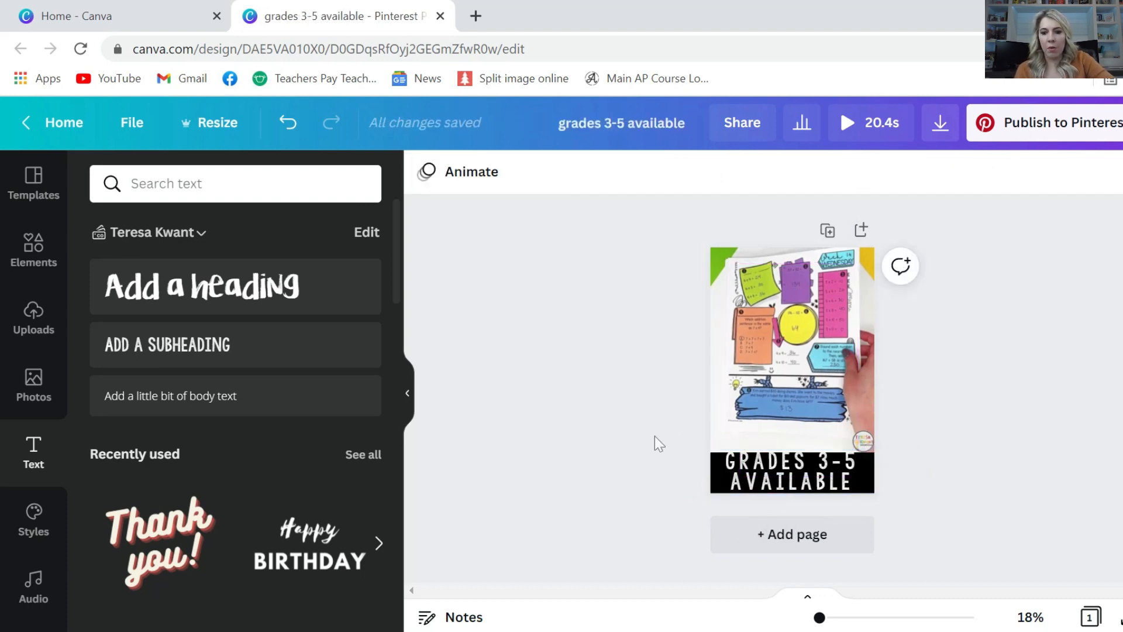
Nudge the grades banner slightly down, then play and close a full-screen preview of the pin
drag(750, 478, 751, 480)
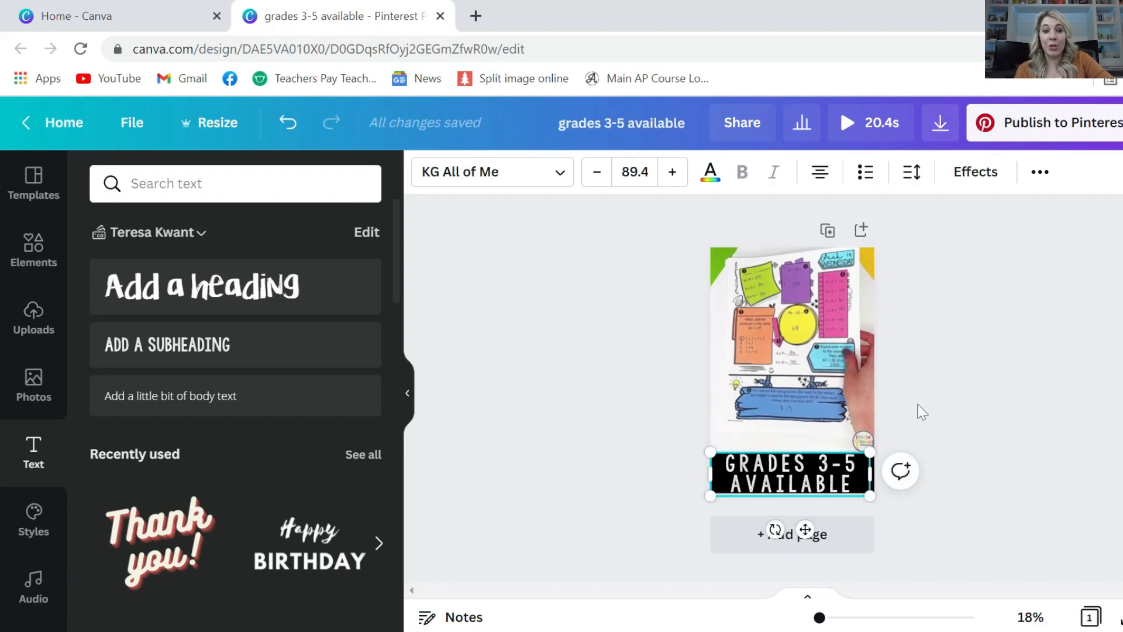
click(552, 434)
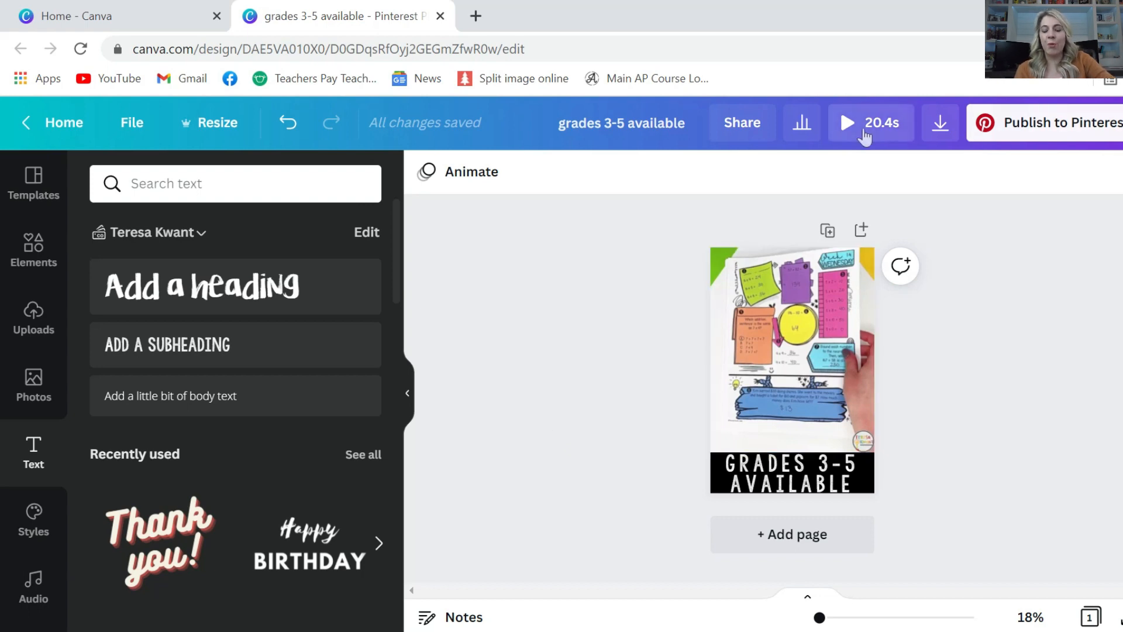
click(847, 124)
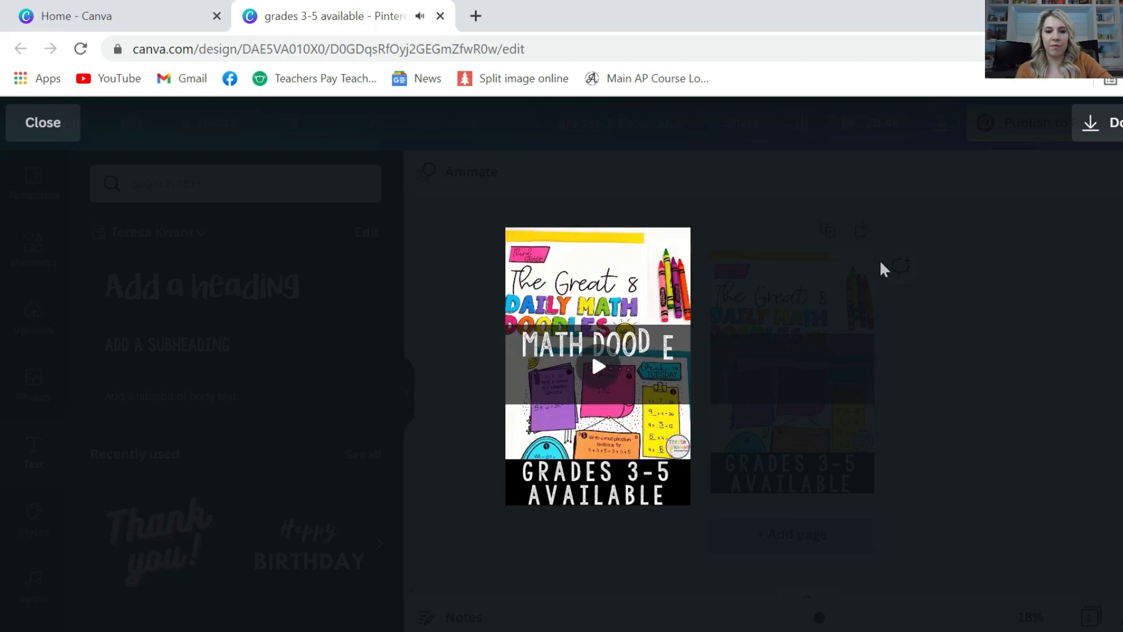
click(918, 255)
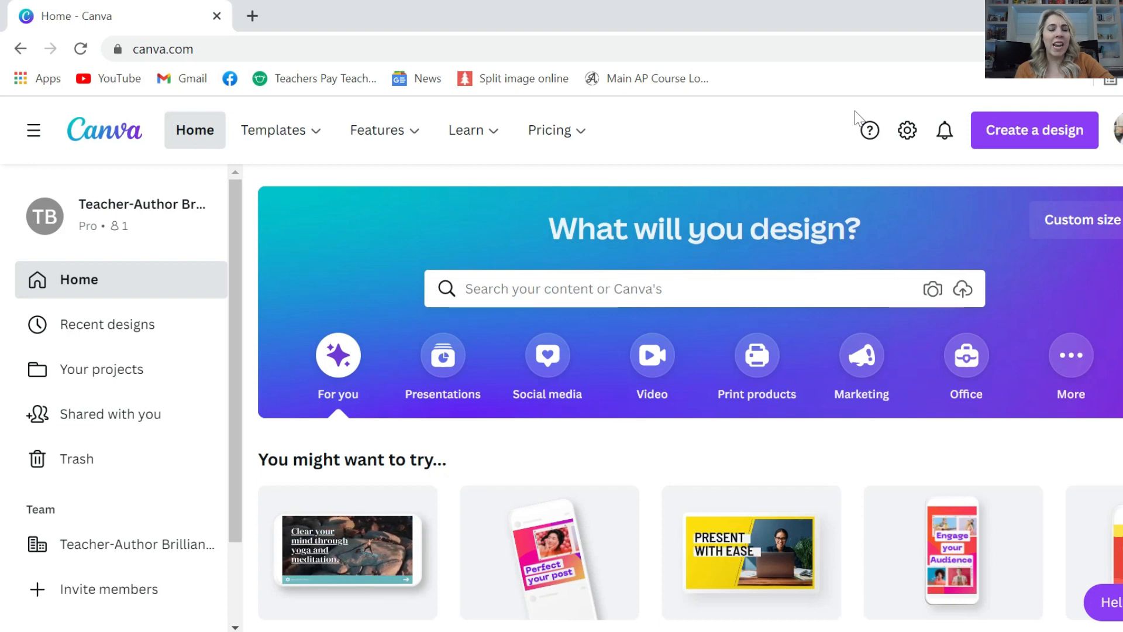
Create a new 800 × 800 px Square Video design by searching 'square video'
click(1012, 131)
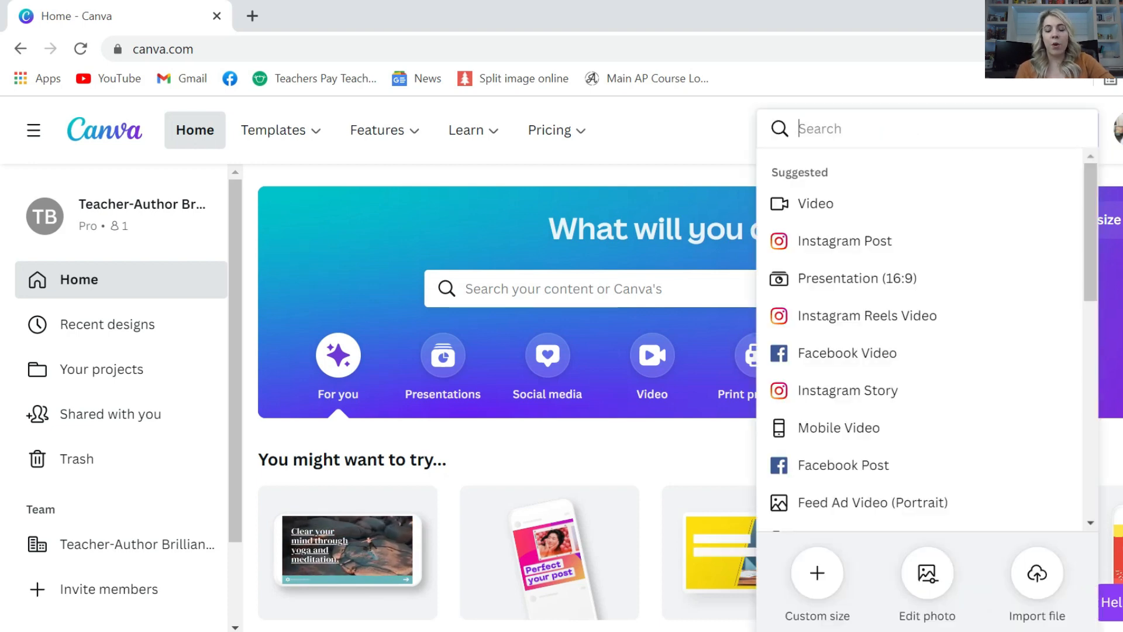
text(squre)
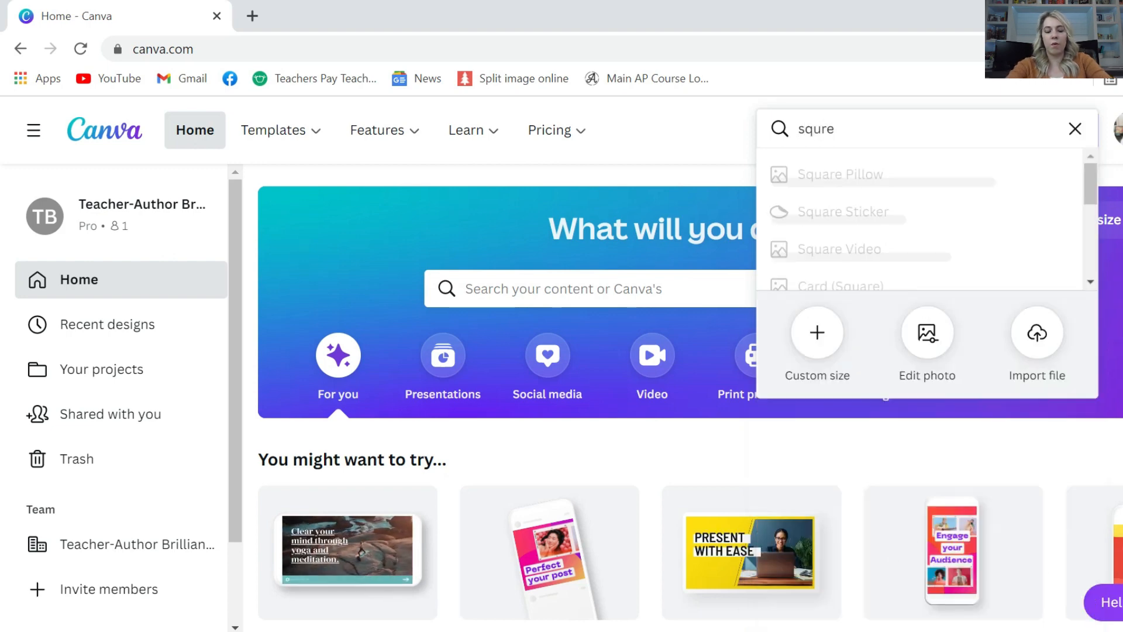
key(BackSpace)
key(BackSpace)
key(BackSpace)
key(BackSpace)
key(BackSpace)
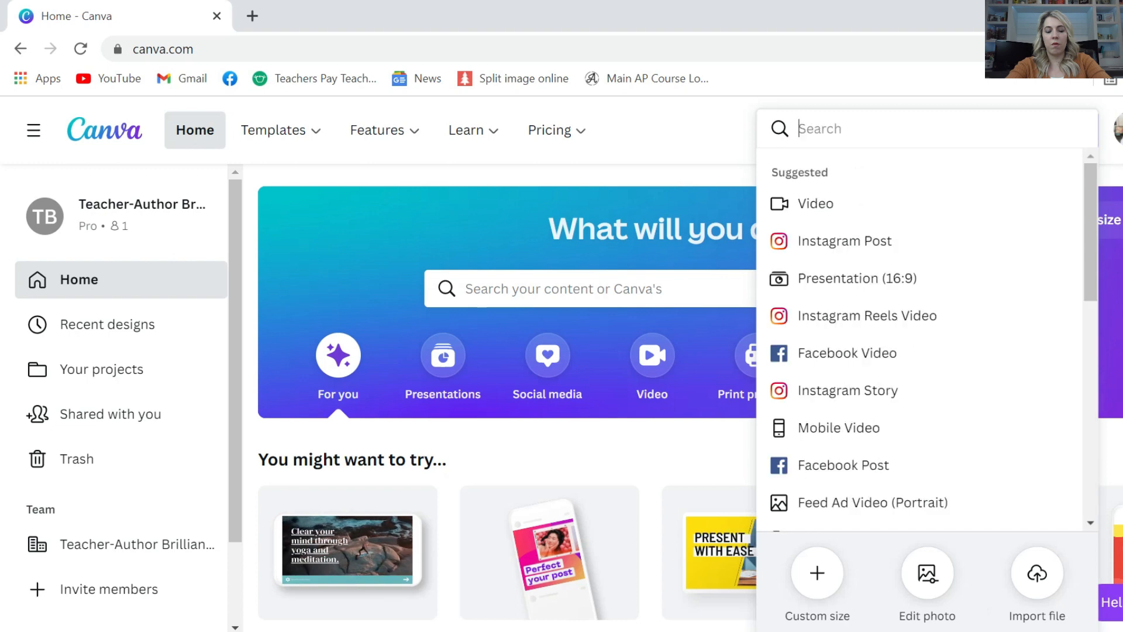
text(square vide)
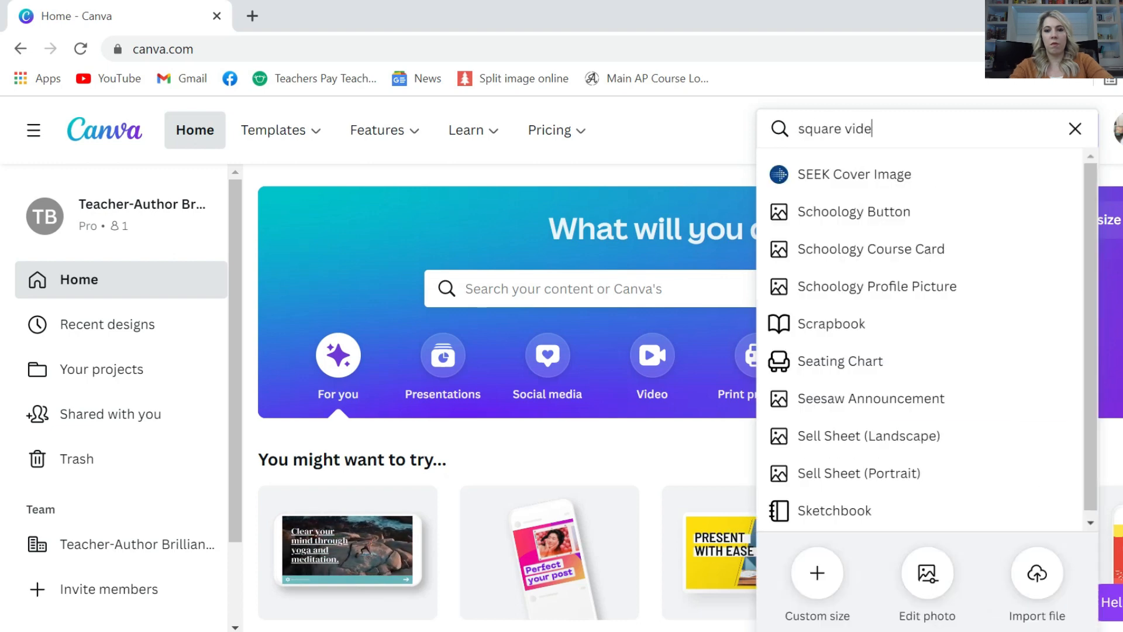
click(931, 164)
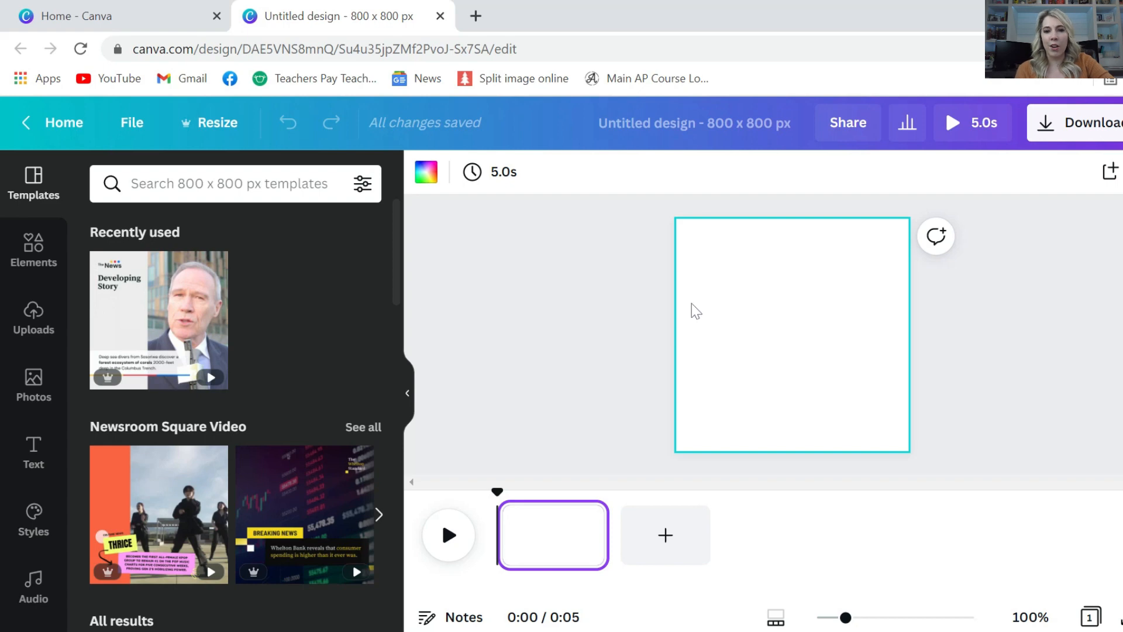
Trim the blank square page's duration from 5.0s down to 3.7s in the timeline
mouse_move(601, 522)
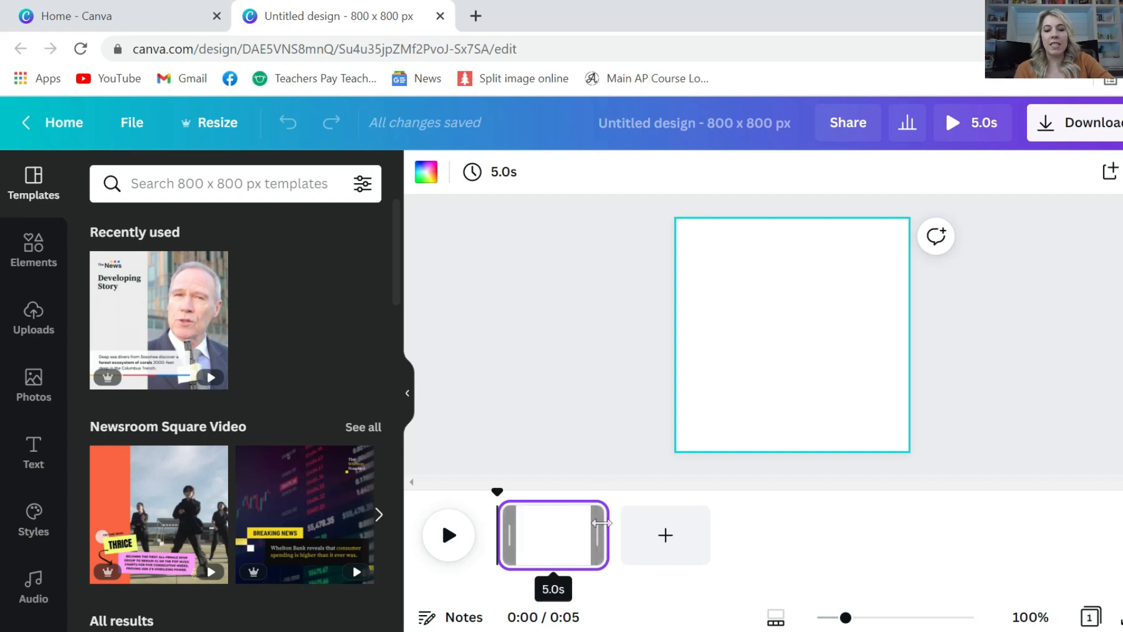
mouse_move(600, 522)
mouse_down()
mouse_move(504, 528)
mouse_move(582, 527)
mouse_up()
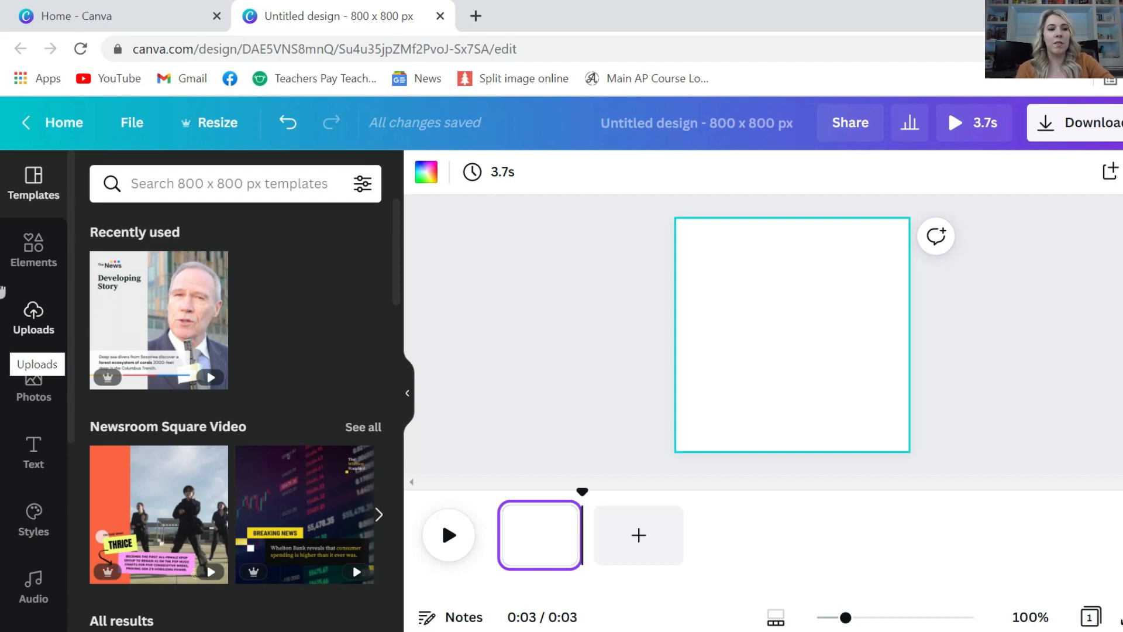
Add the yellow pencil graphic from an Elements 'pencil' search, enlarge it and centre it
click(33, 244)
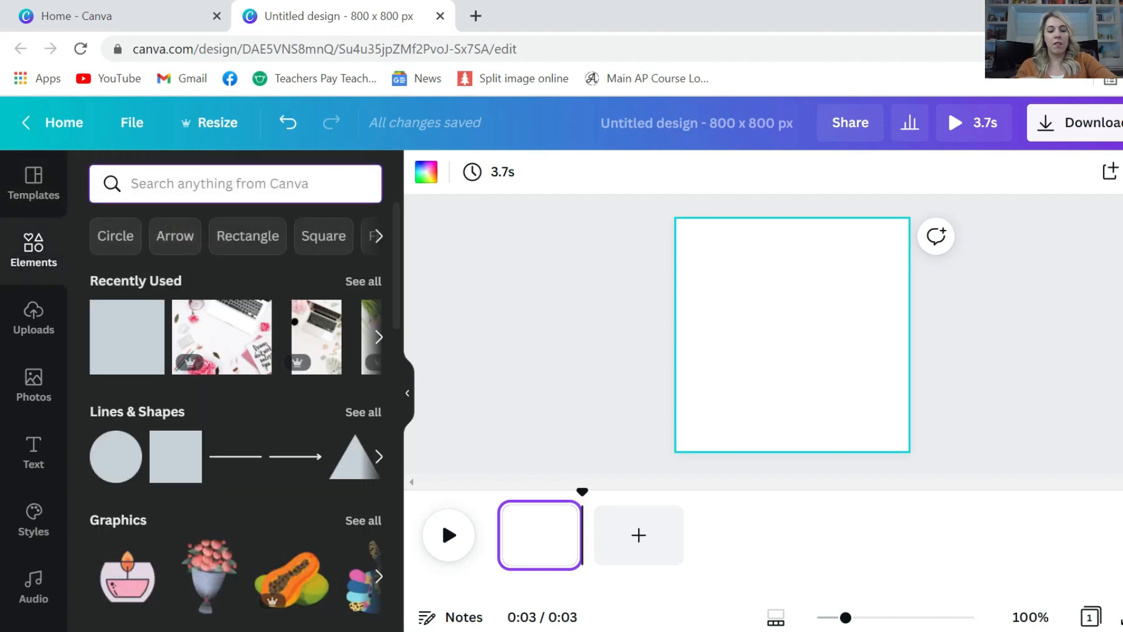
text(pencil)
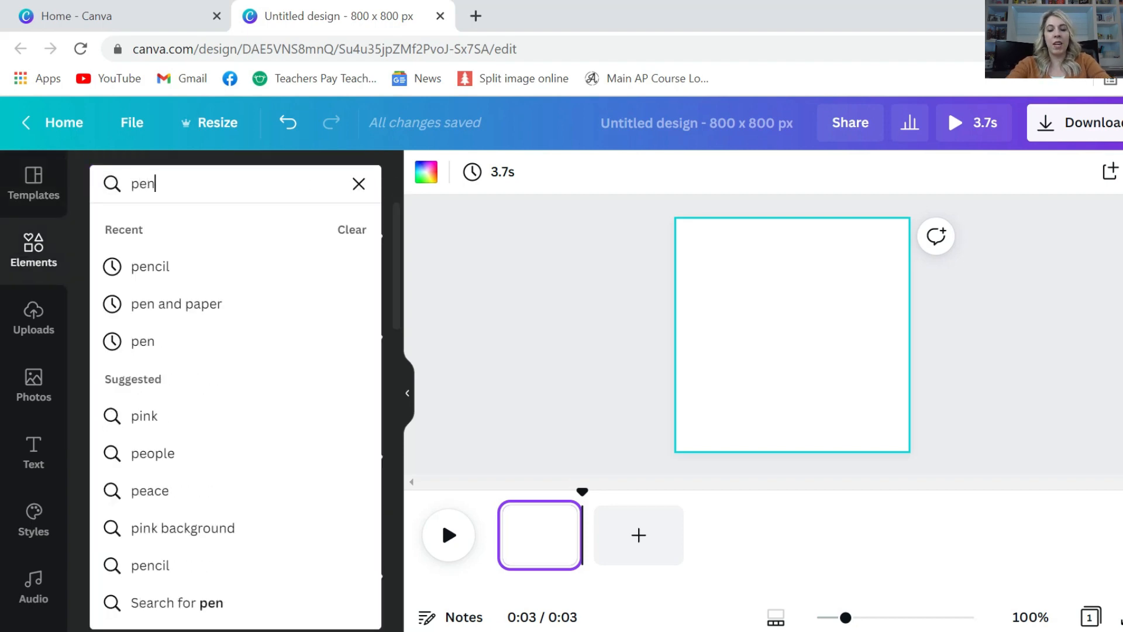
click(145, 265)
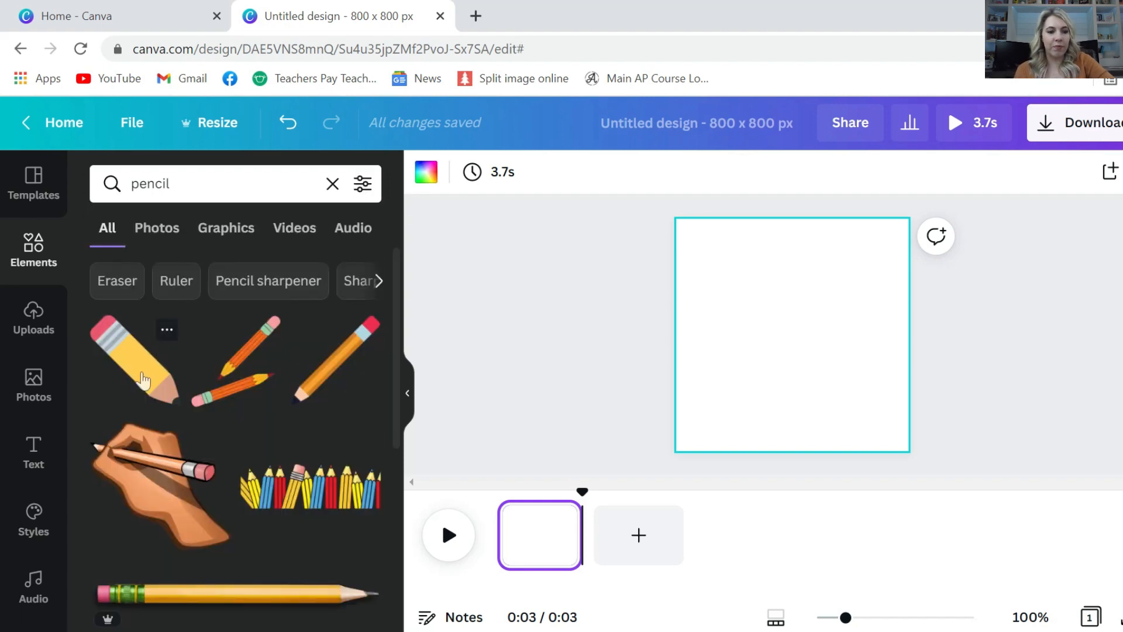
click(143, 381)
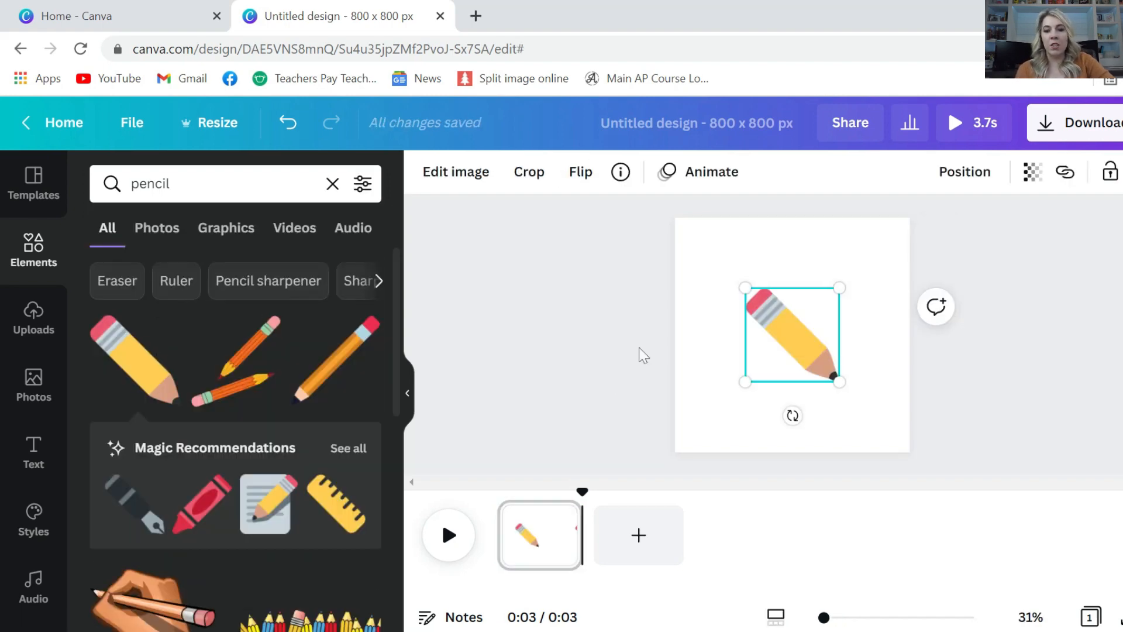
drag(739, 287, 699, 258)
drag(794, 344, 798, 365)
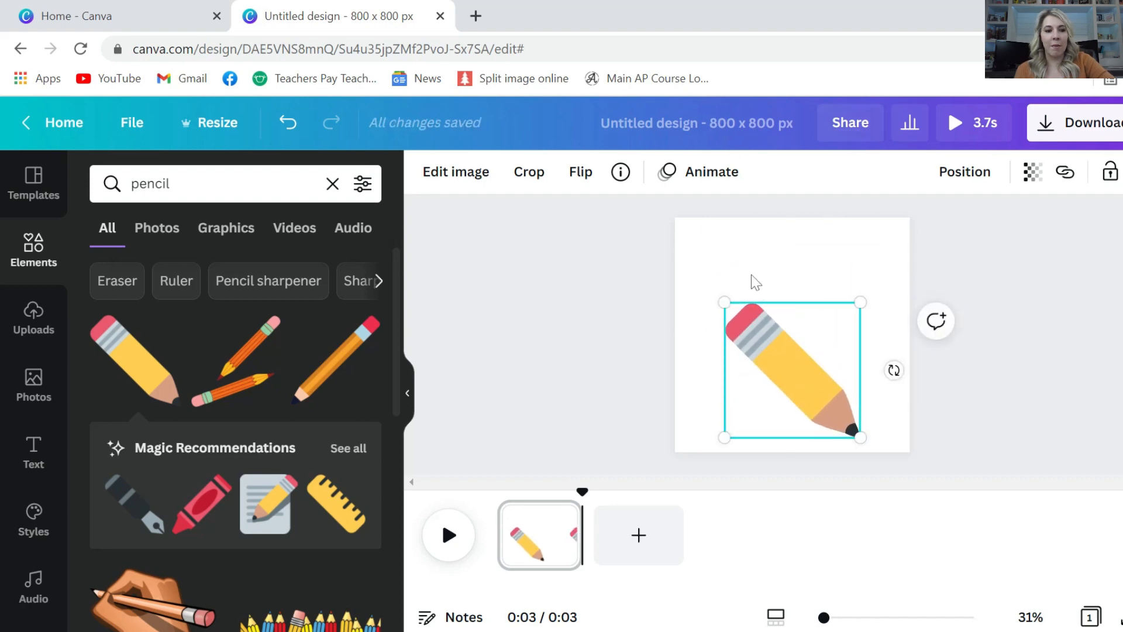
click(736, 262)
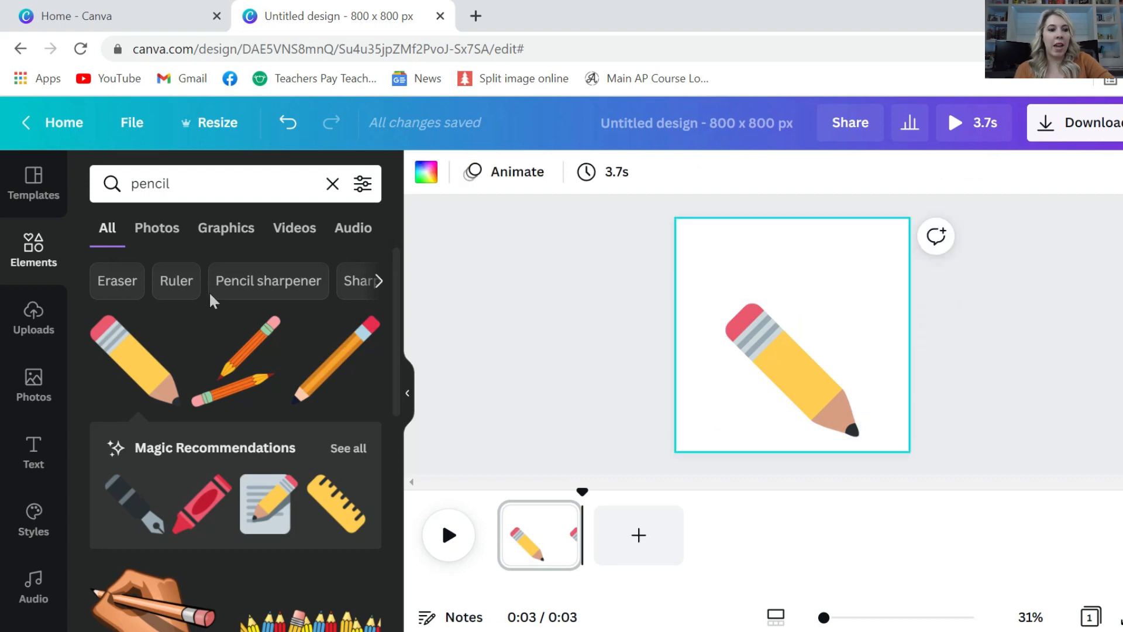
click(25, 440)
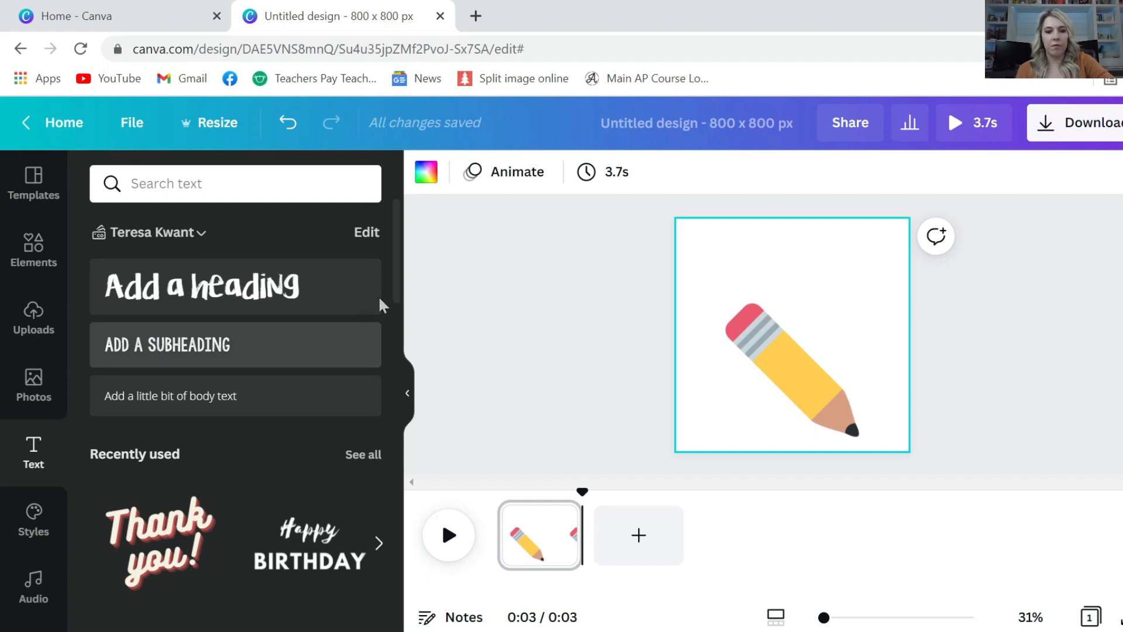
Add a subheading reading 'OUR LEARNING IS ON POINT!', move it to the top and scale it up
click(228, 342)
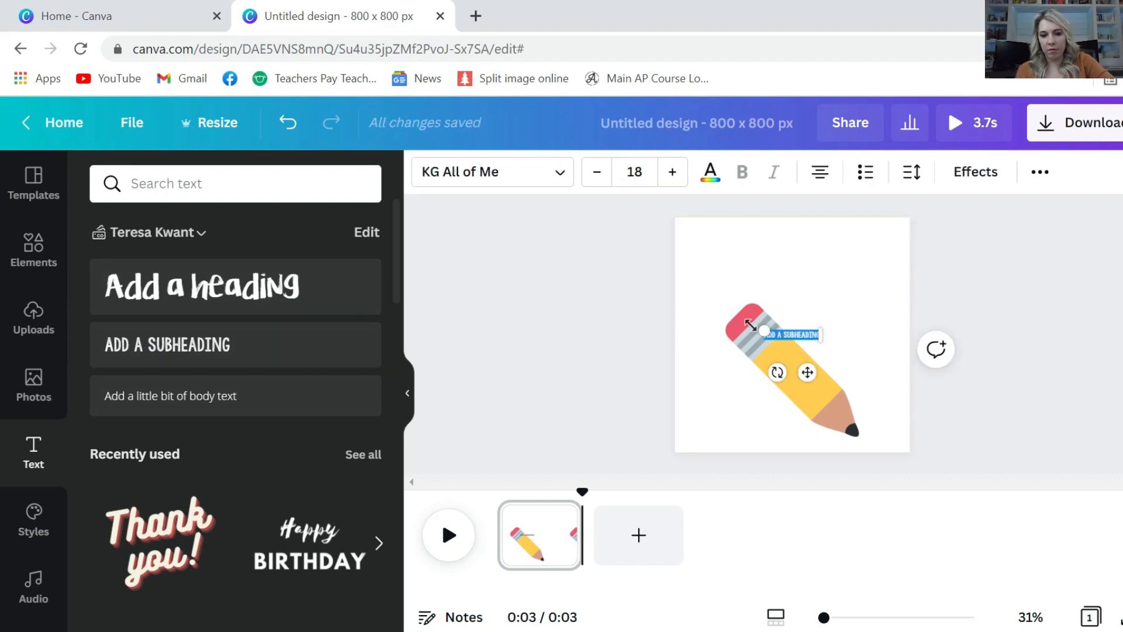
drag(717, 316, 666, 312)
text(OU)
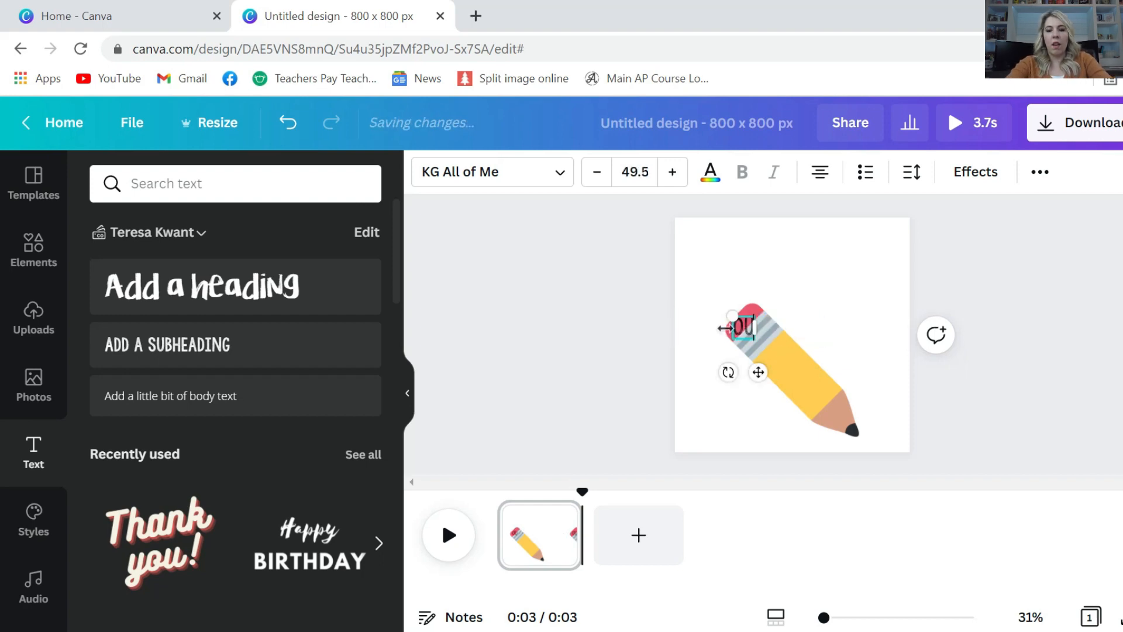
text(RT L)
key(BackSpace)
key(BackSpace)
key(BackSpace)
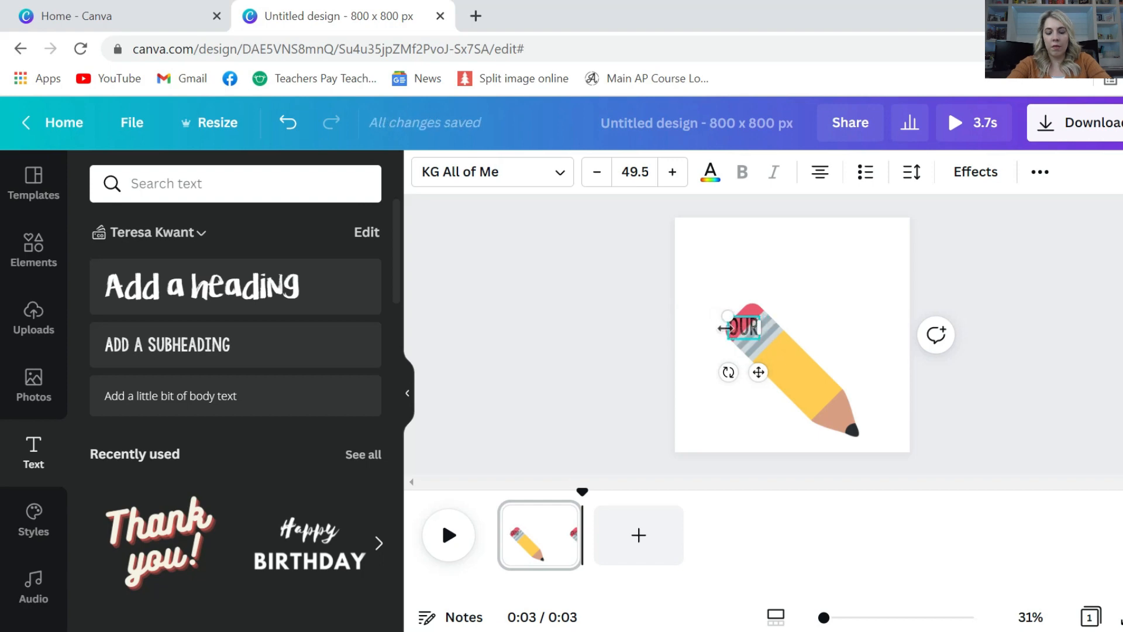
text(LEARN)
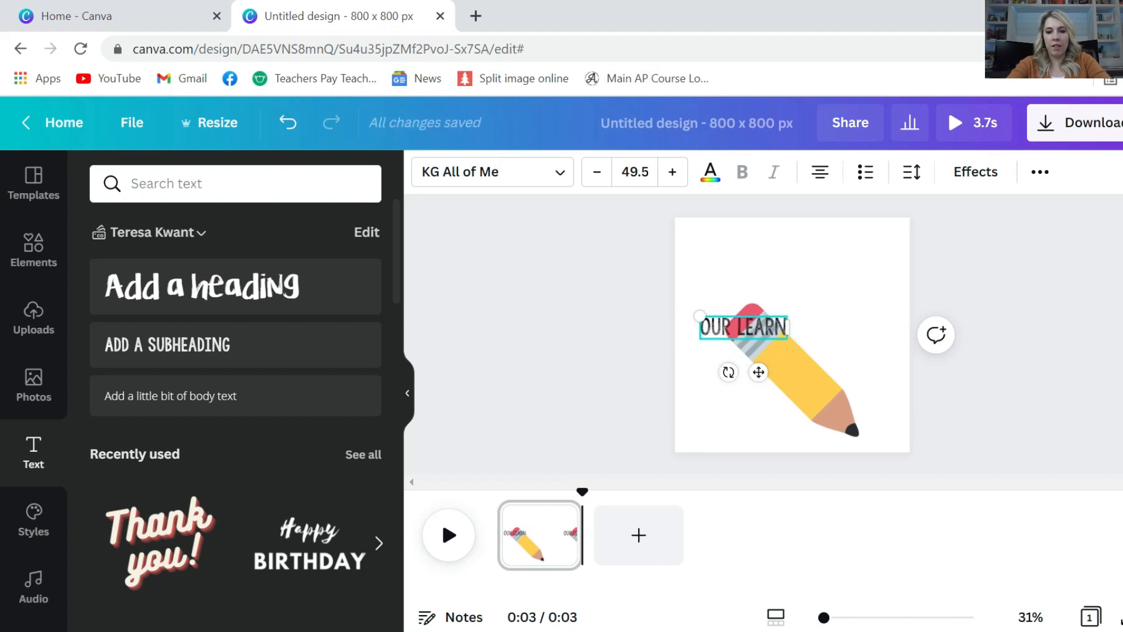
text(ING IS ON POINT!)
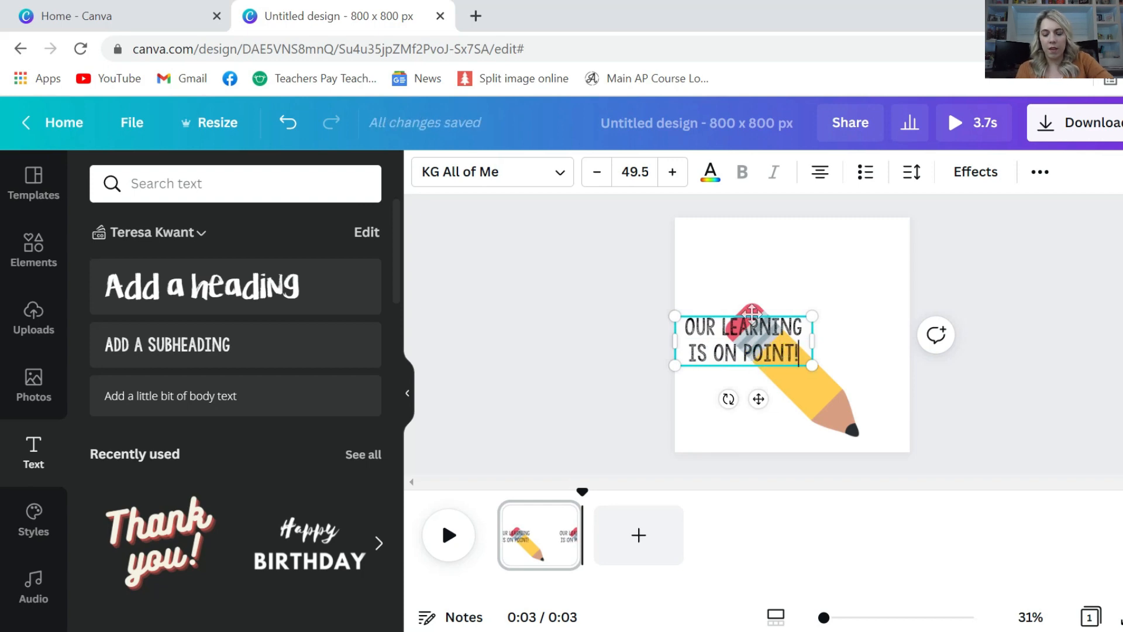
drag(762, 308, 860, 210)
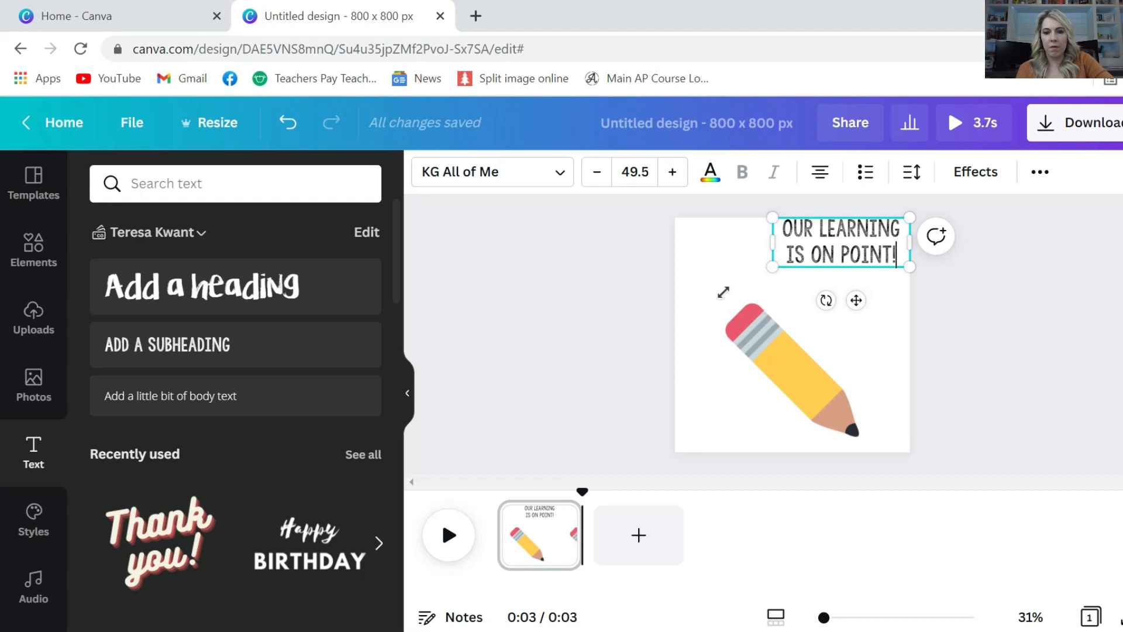
drag(723, 292, 652, 310)
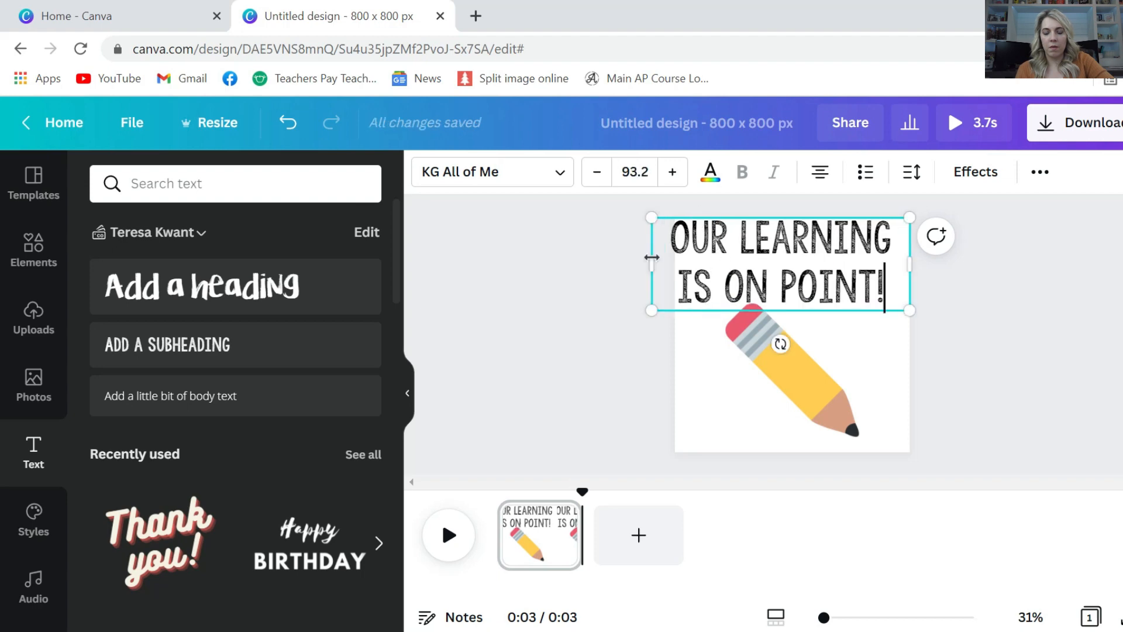
drag(652, 257, 676, 263)
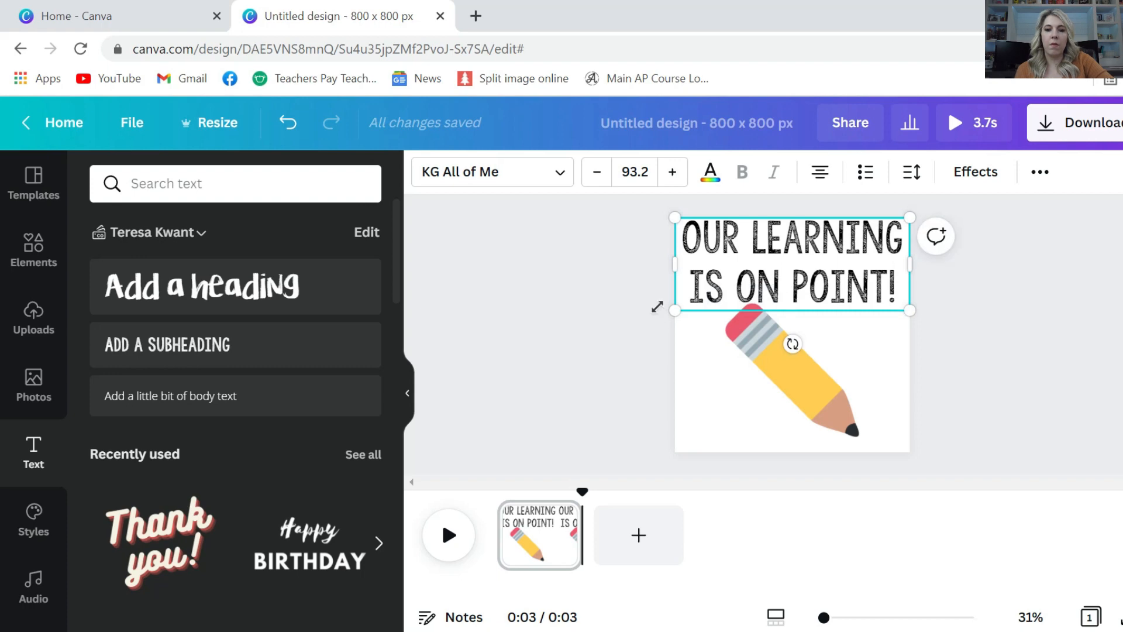
scroll(3, 553, down, 2)
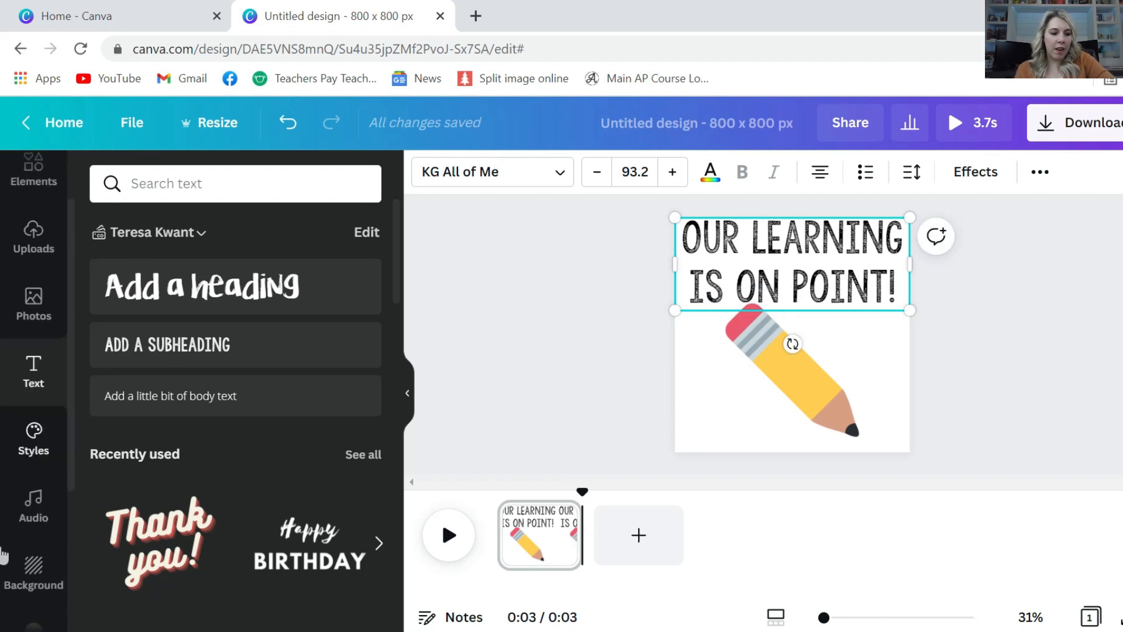
Add the round white brand logo and shrink it into the bottom-left corner
scroll(3, 553, down, 6)
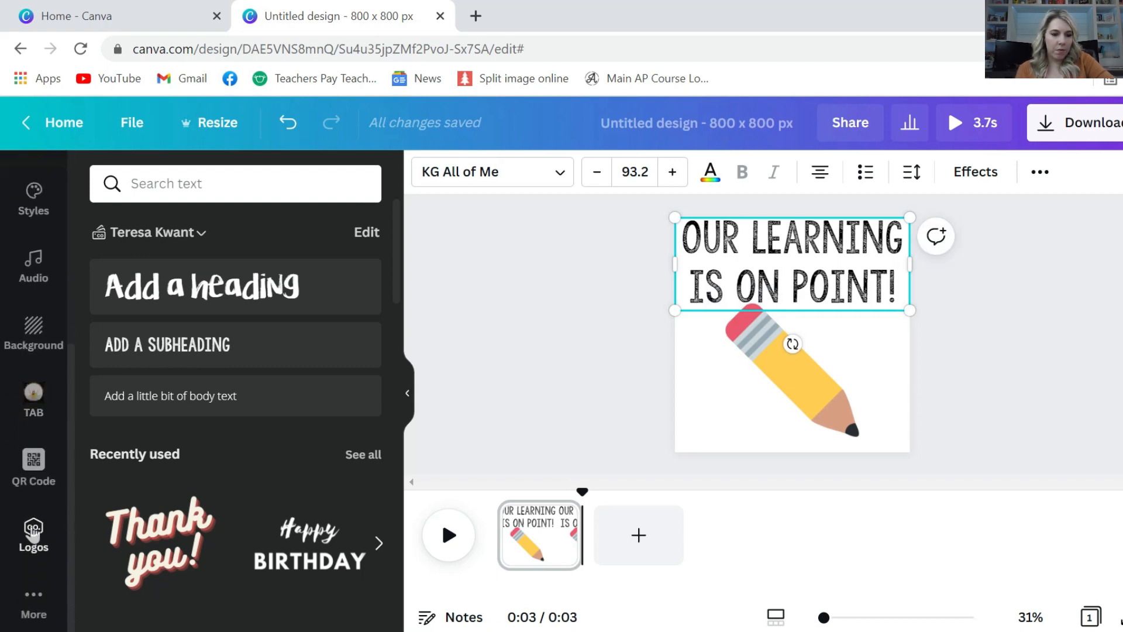
click(33, 533)
click(335, 319)
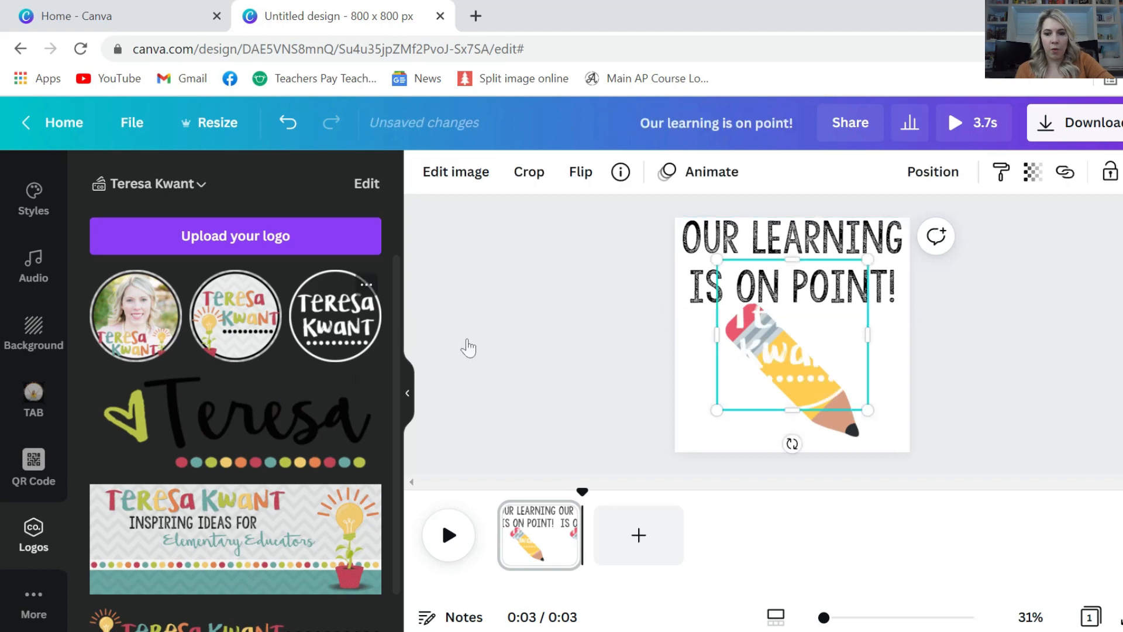
mouse_move(717, 259)
mouse_down()
mouse_move(831, 365)
mouse_move(702, 427)
mouse_up()
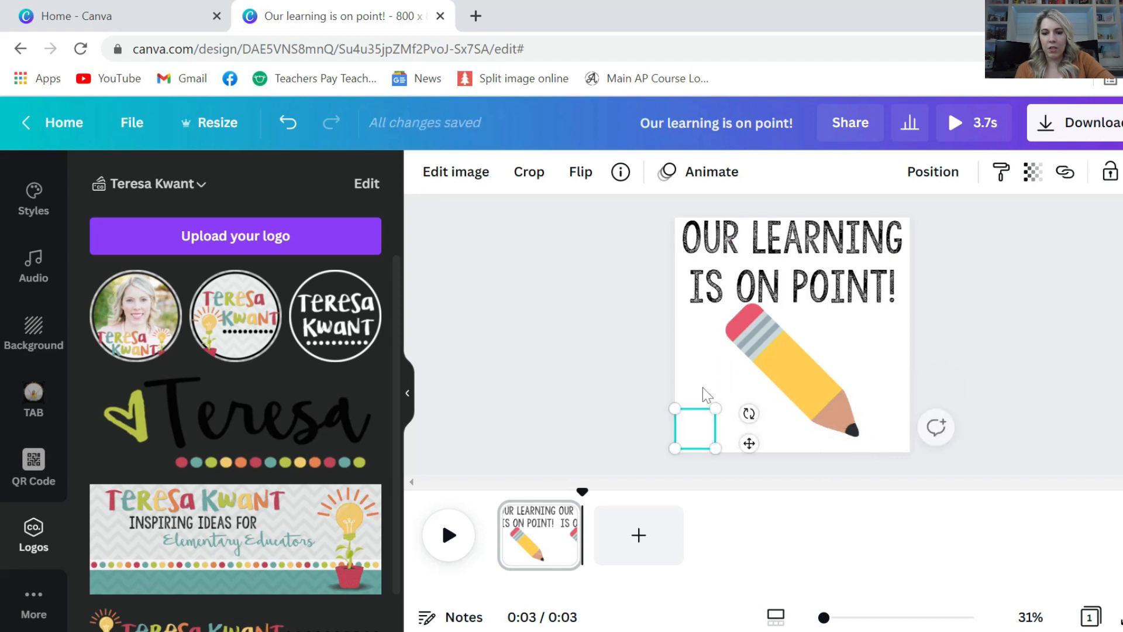
Turn the page background teal and shrink the pencil slightly to 409 × 409
click(702, 366)
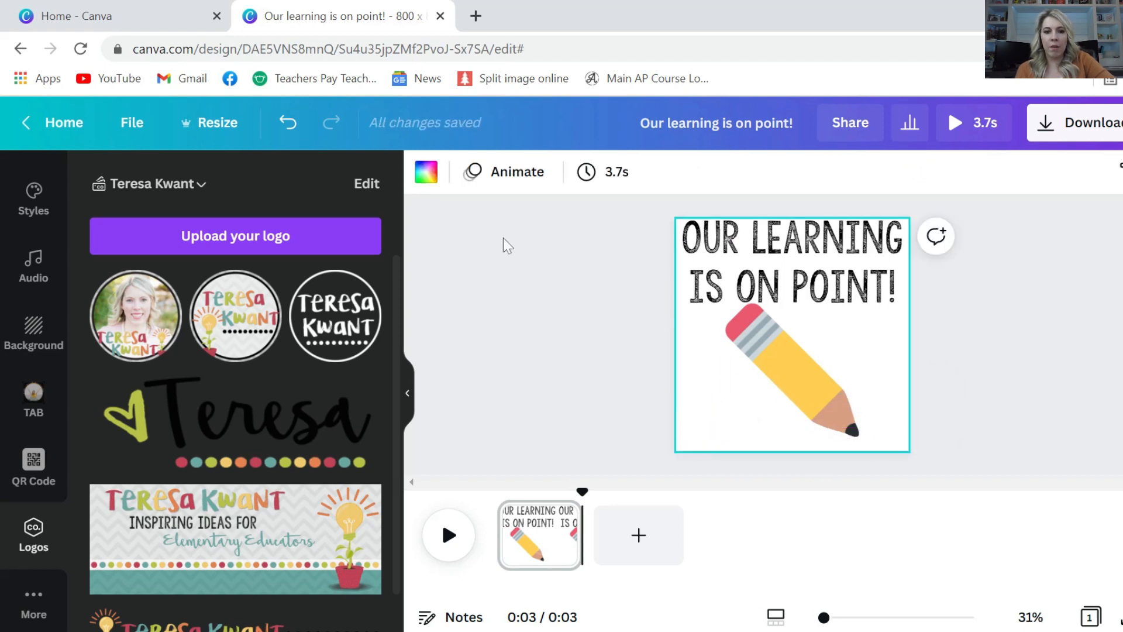
click(426, 171)
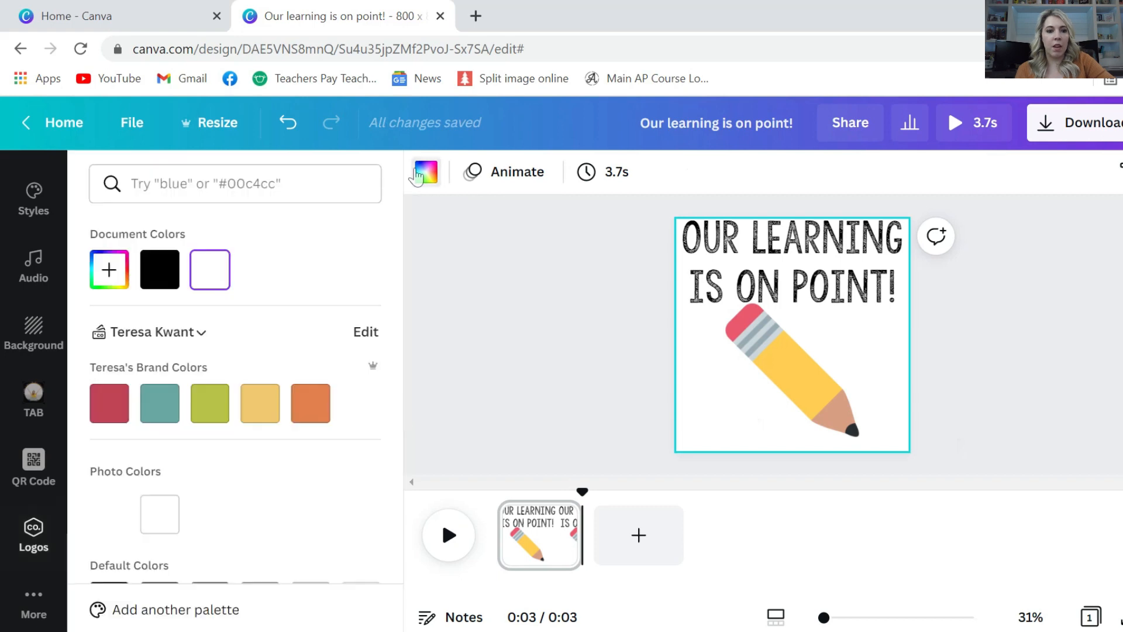
click(169, 401)
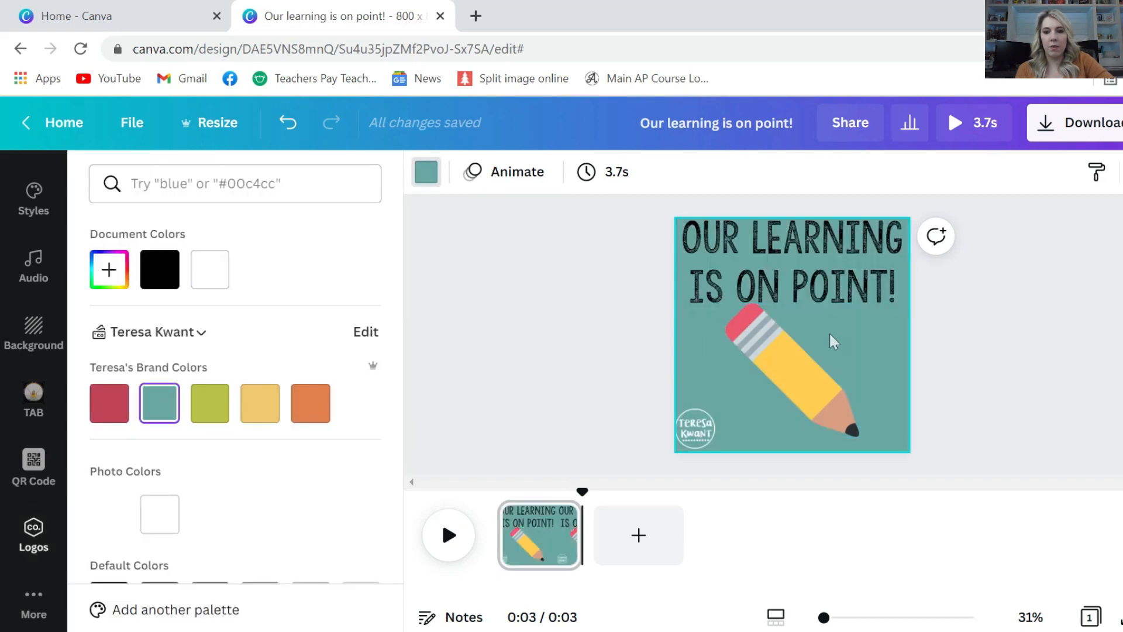
click(767, 322)
mouse_move(722, 305)
mouse_down()
mouse_move(786, 361)
mouse_move(776, 356)
mouse_up()
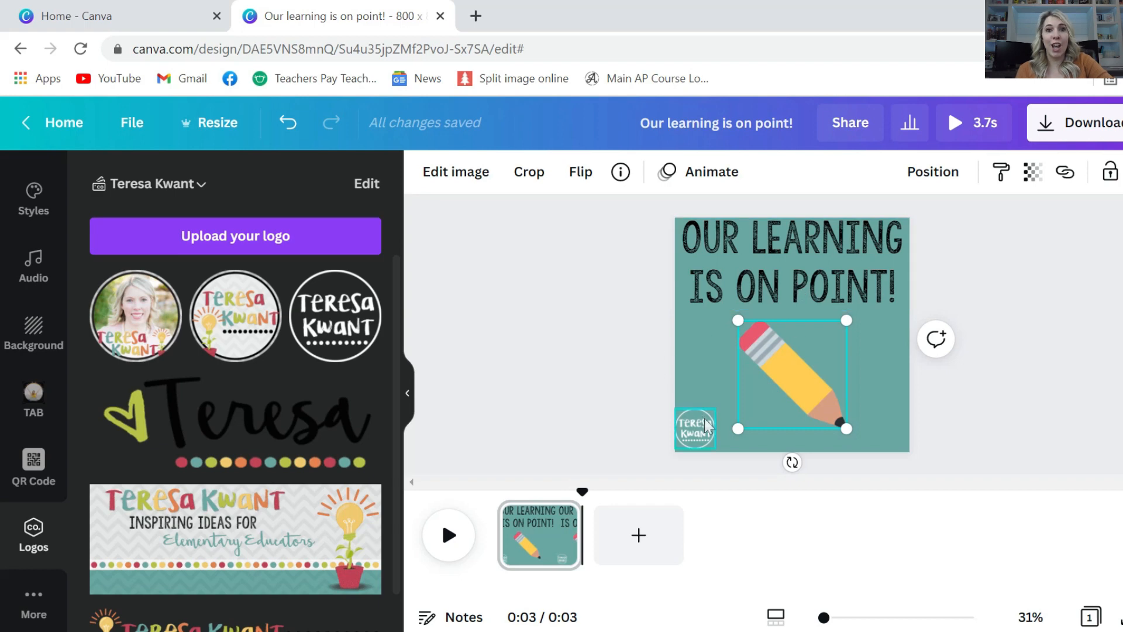
Duplicate the first page and tilt the pencil on the copy to about 26°
click(697, 356)
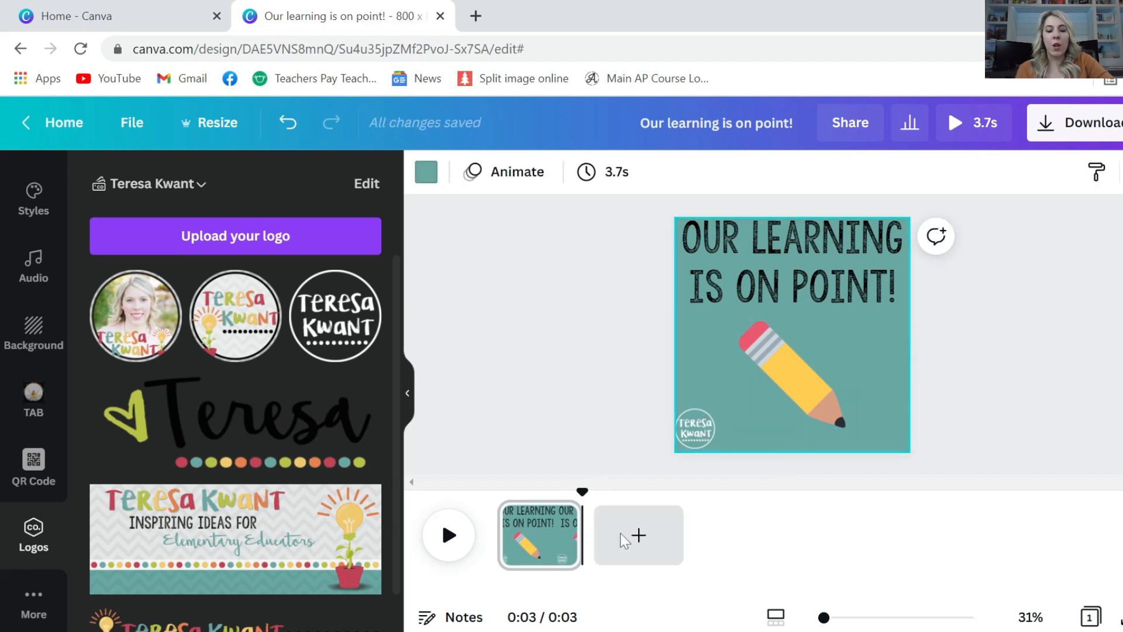
right_click(548, 550)
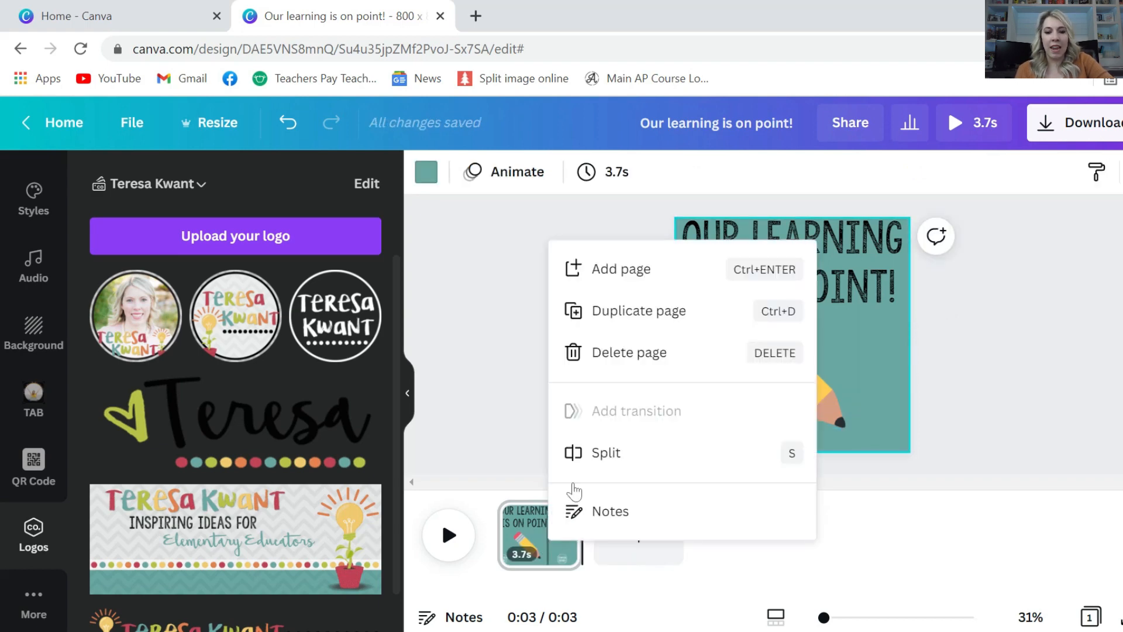
click(604, 321)
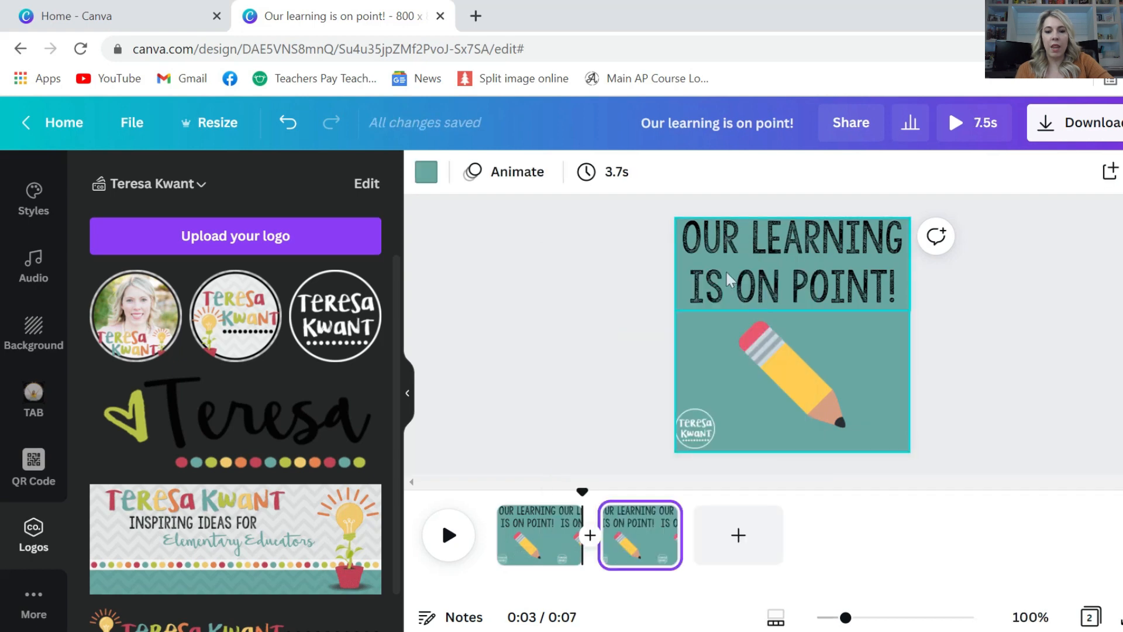
click(777, 365)
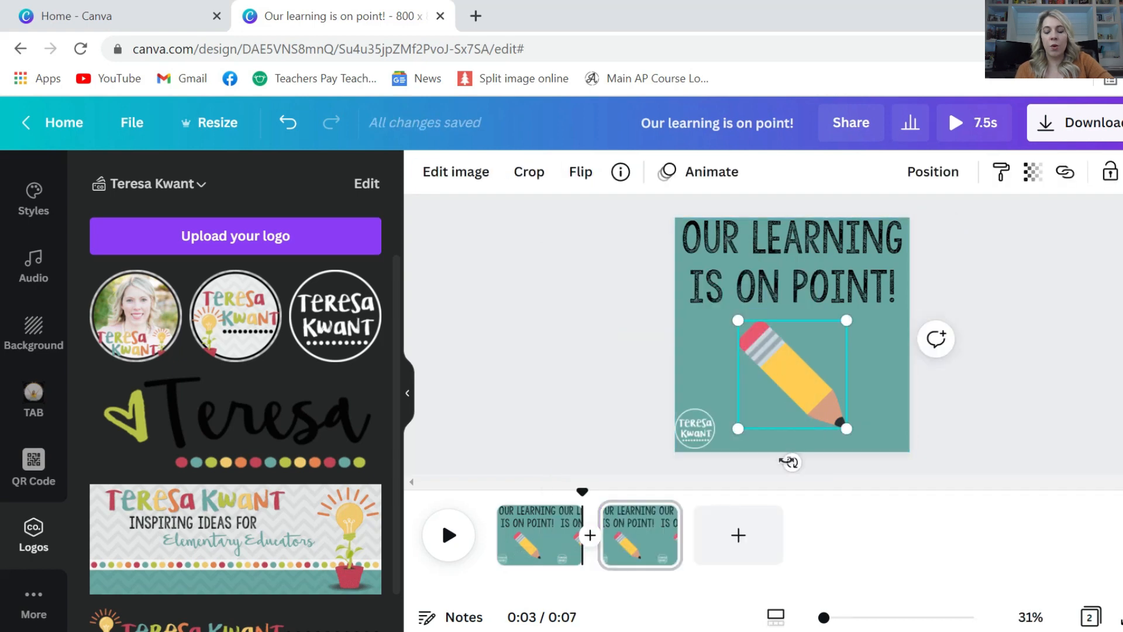
drag(790, 461, 751, 454)
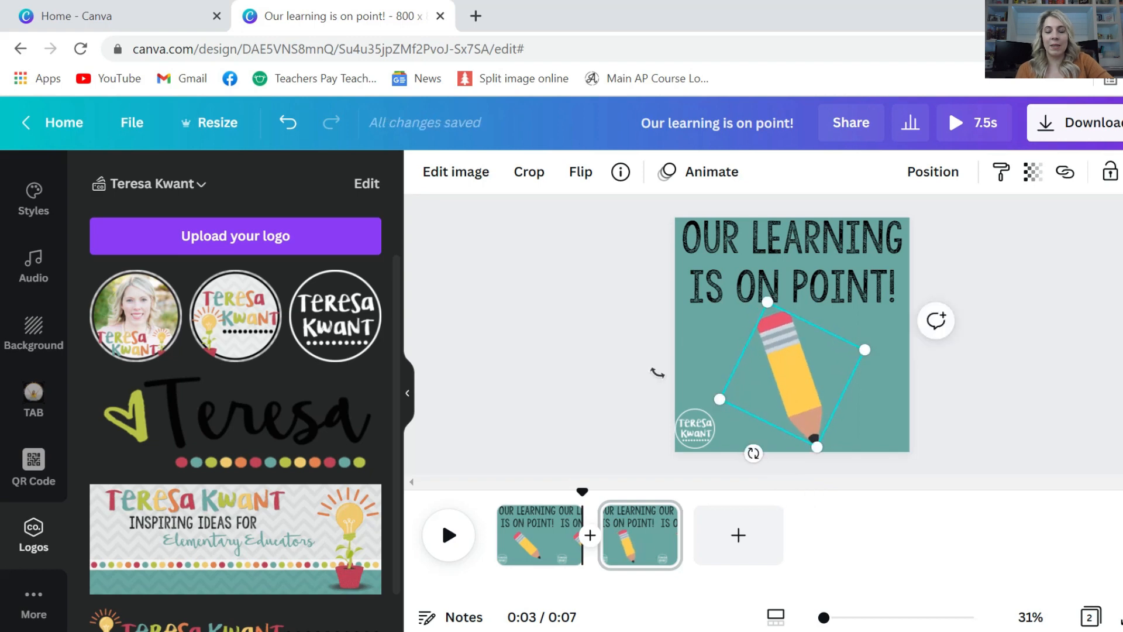
Give the second page a green brand-colour background
click(700, 336)
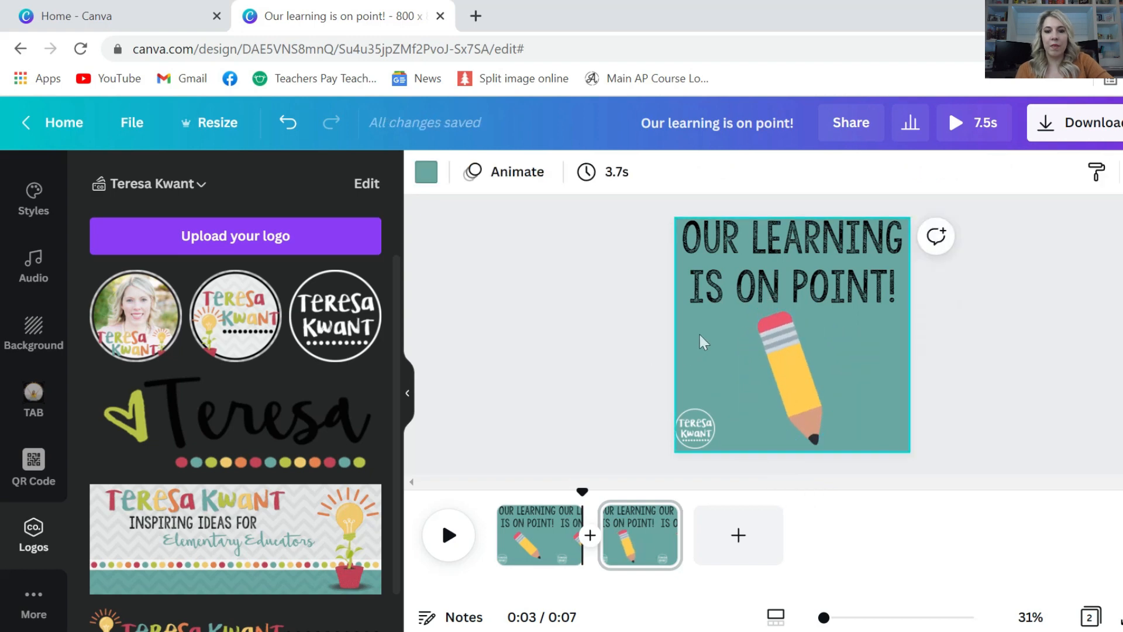
click(426, 171)
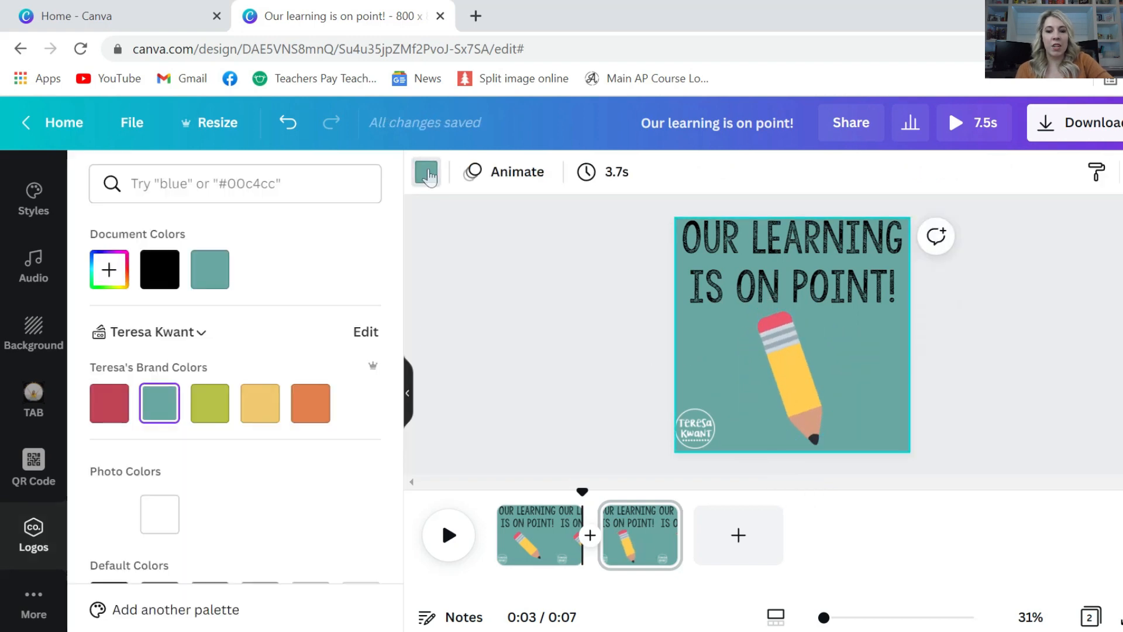
click(311, 404)
click(211, 417)
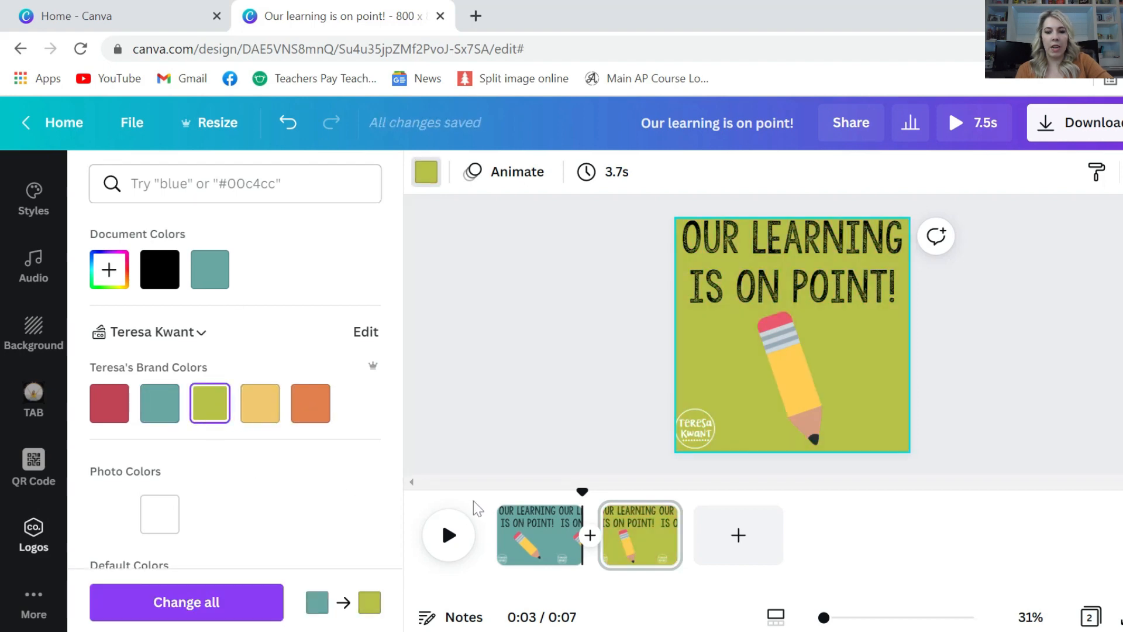
Trim both pages to about half a second each, totalling 1.1s
mouse_move(580, 515)
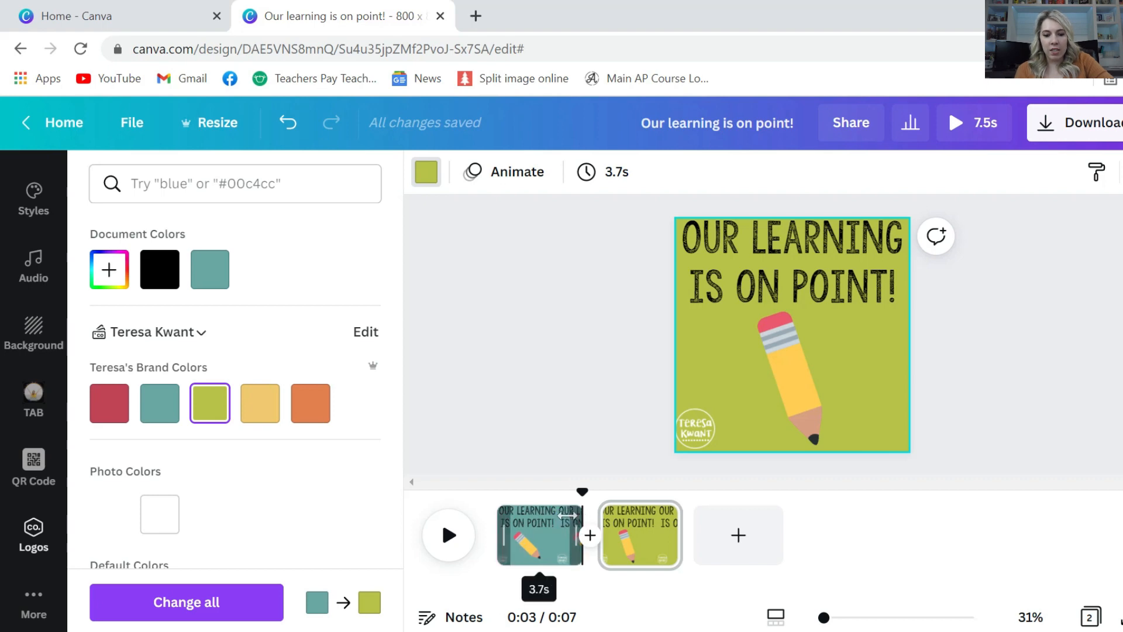
drag(580, 515, 504, 517)
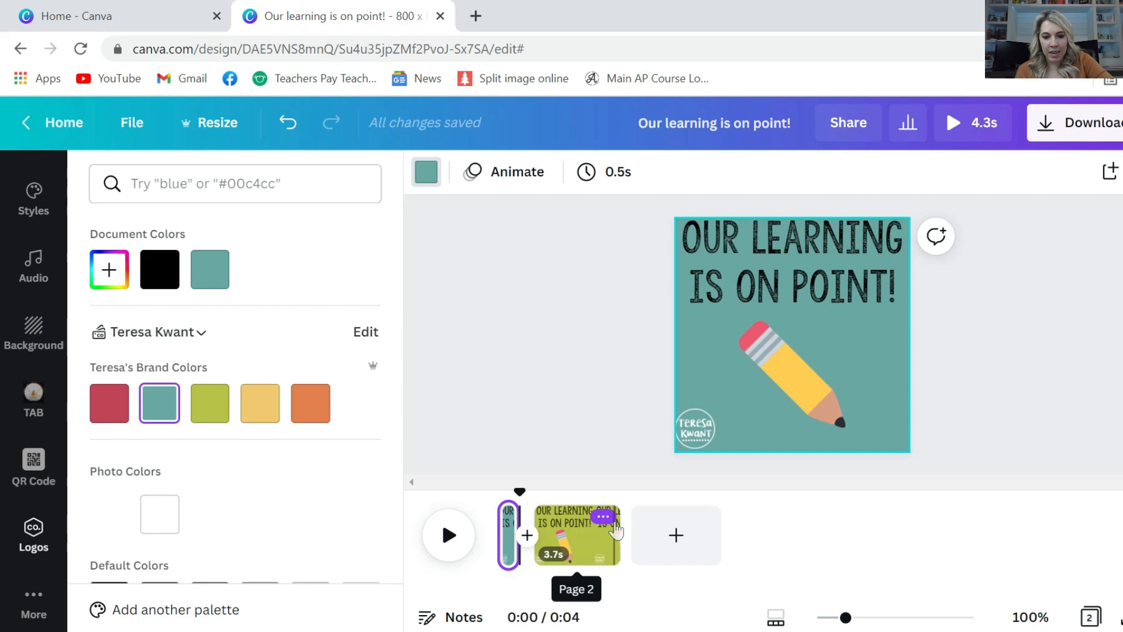
drag(618, 530, 545, 525)
click(498, 516)
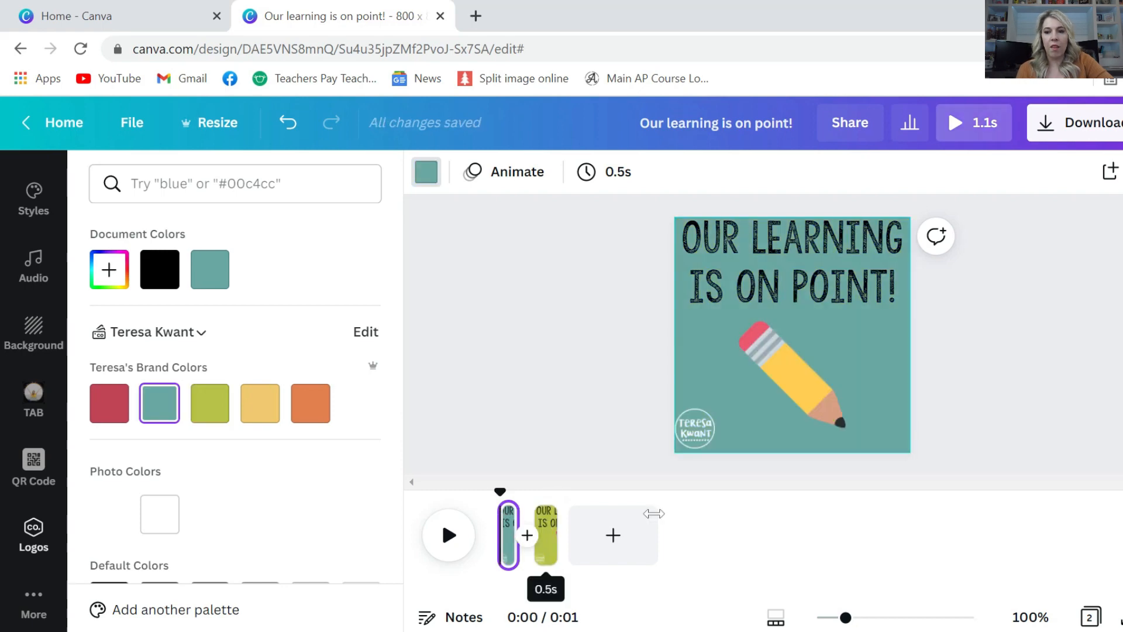
Download both pages with File type set to GIF, then dismiss the share prompt
click(1046, 124)
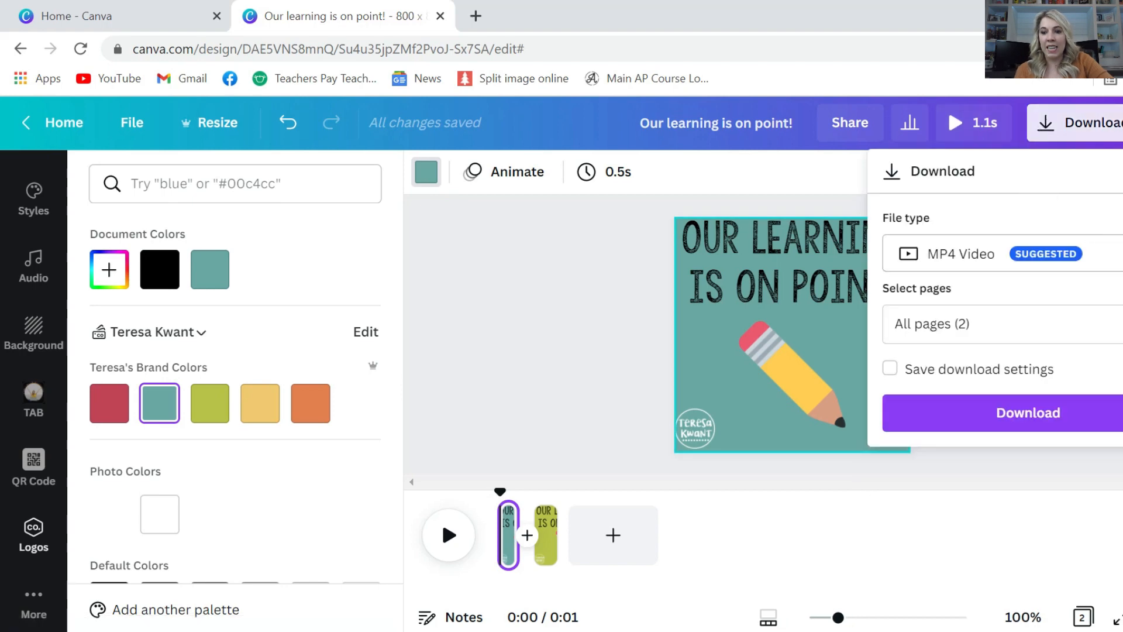
click(995, 254)
click(936, 460)
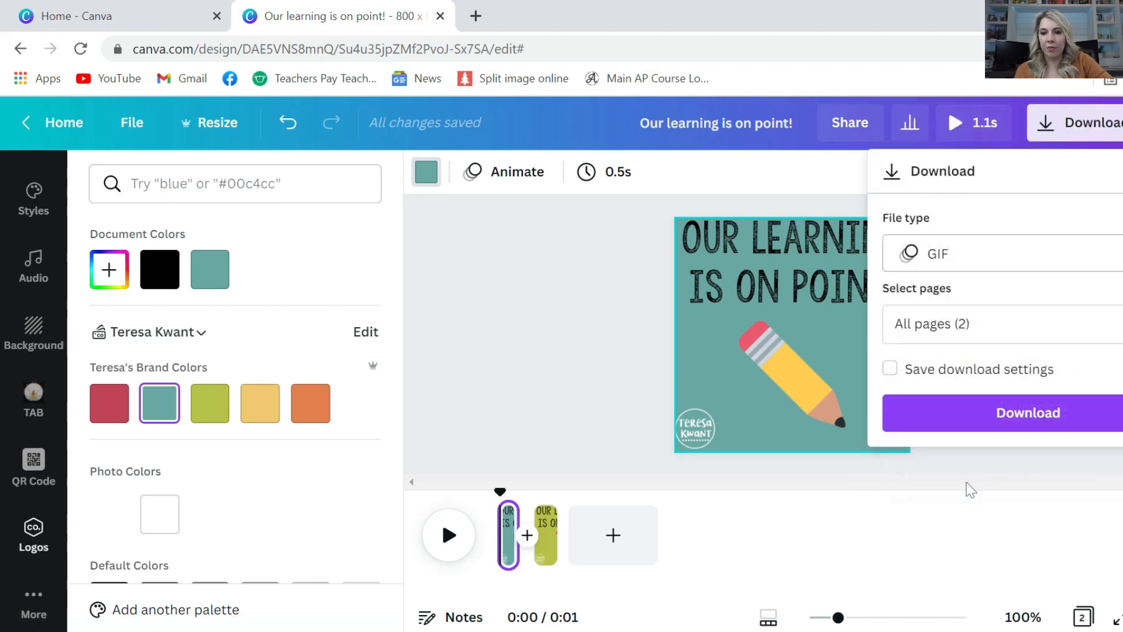
click(1002, 415)
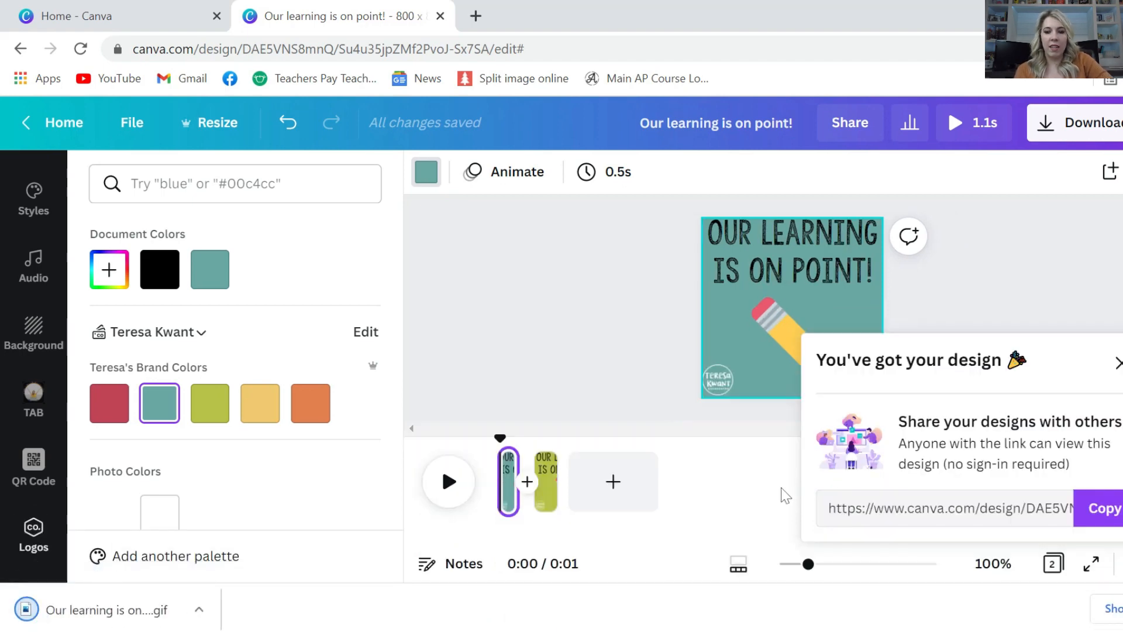
click(1119, 363)
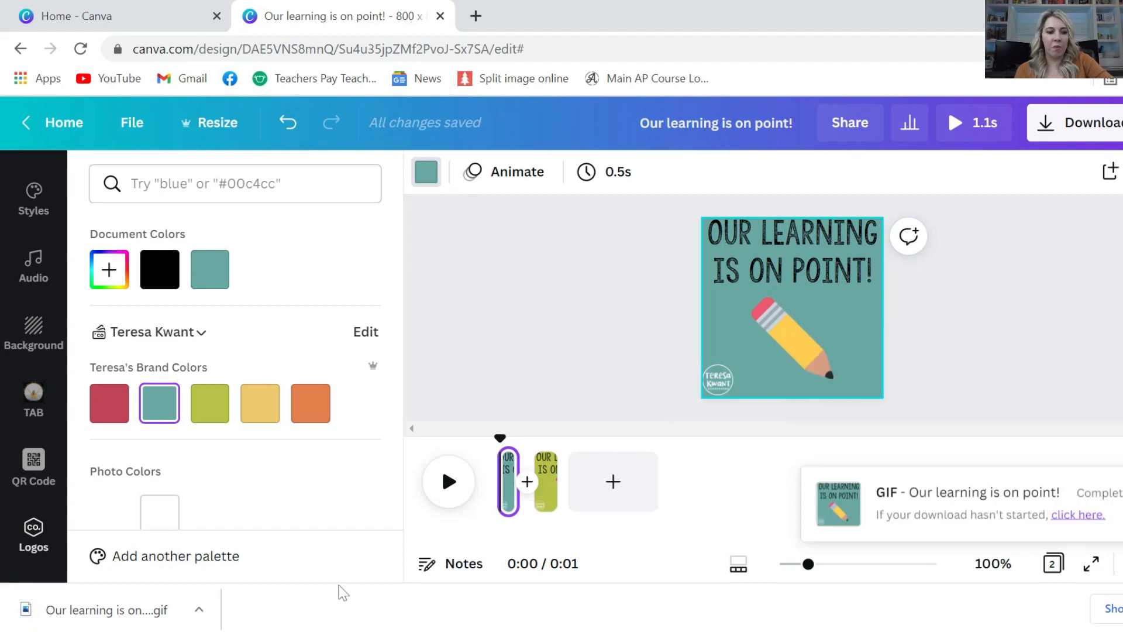